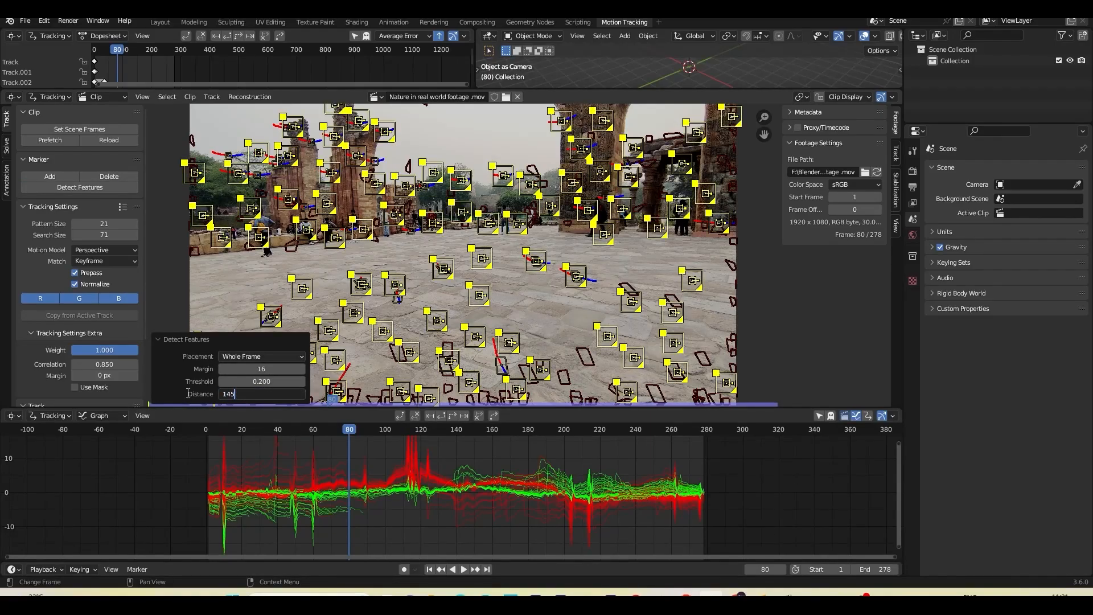
Detect trackable features in the clip with a distance of 145 and track the markers forward and backward from frame 80.
{"action": "key", "text": "Return"}
{"action": "key", "text": "ctrl+t"}
{"action": "left_click", "coordinate": [349, 431]}
{"action": "key", "text": "ctrl+shift+t"}
{"action": "left_click_drag", "start_coordinate": [218, 453], "coordinate": [517, 506]}
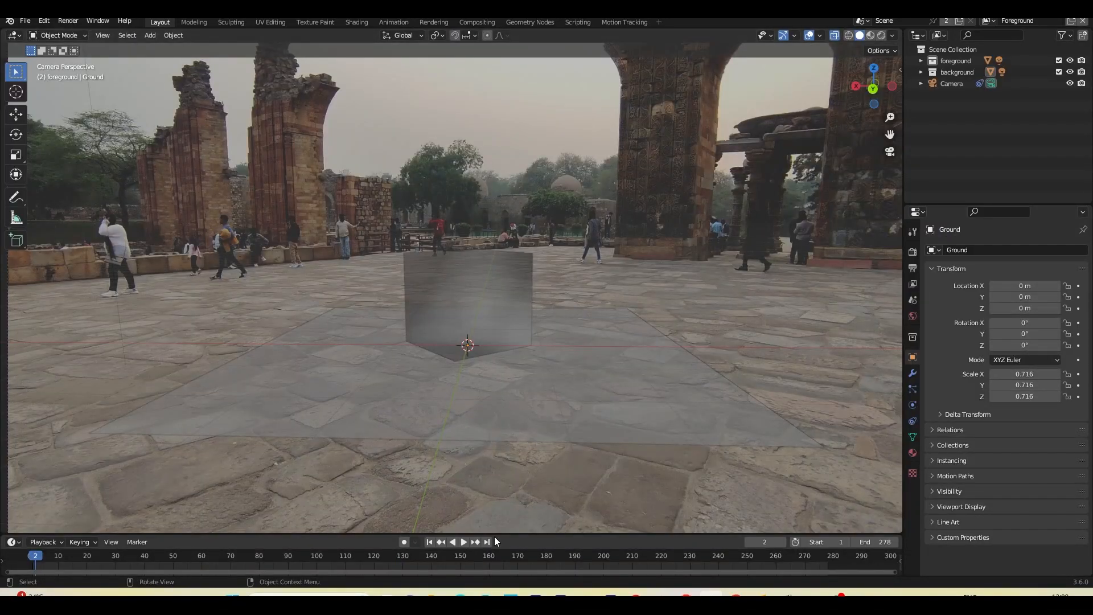
Play back the footage with the ground plane and test cube to check how well they follow the camera motion.
{"action": "key", "text": "space"}
{"action": "scroll", "coordinate": [532, 464], "scroll_direction": "down", "scroll_amount": 4}
{"action": "scroll", "coordinate": [532, 464], "scroll_direction": "up", "scroll_amount": 3}
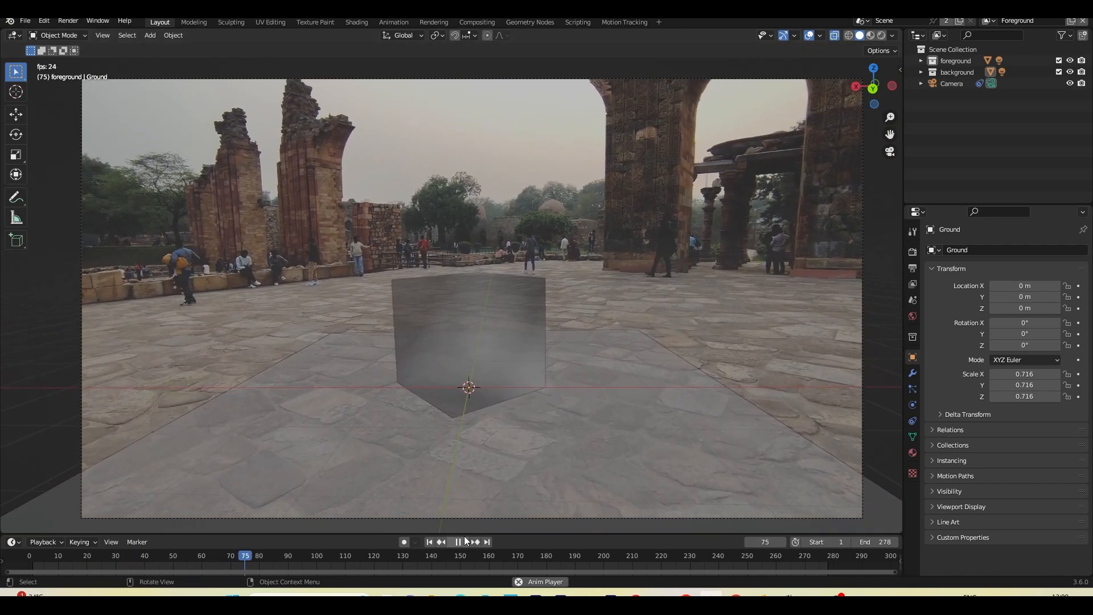
{"action": "left_click", "coordinate": [462, 541]}
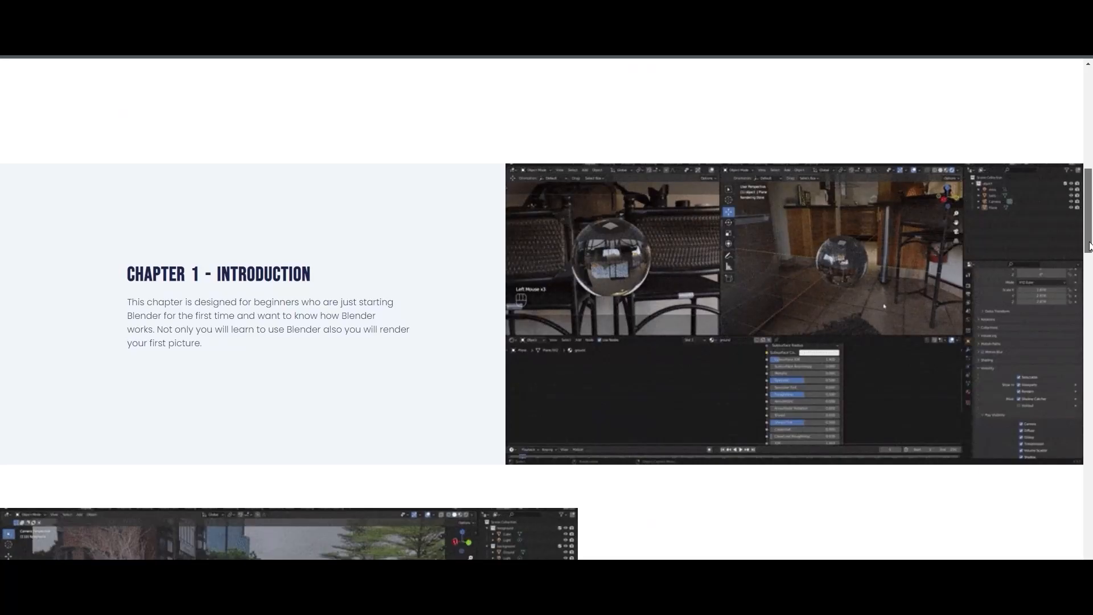
Switch to the web browser and look through the Modern VFX course chapters and preview images.
{"action": "left_click_drag", "start_coordinate": [1090, 246], "coordinate": [1078, 397]}
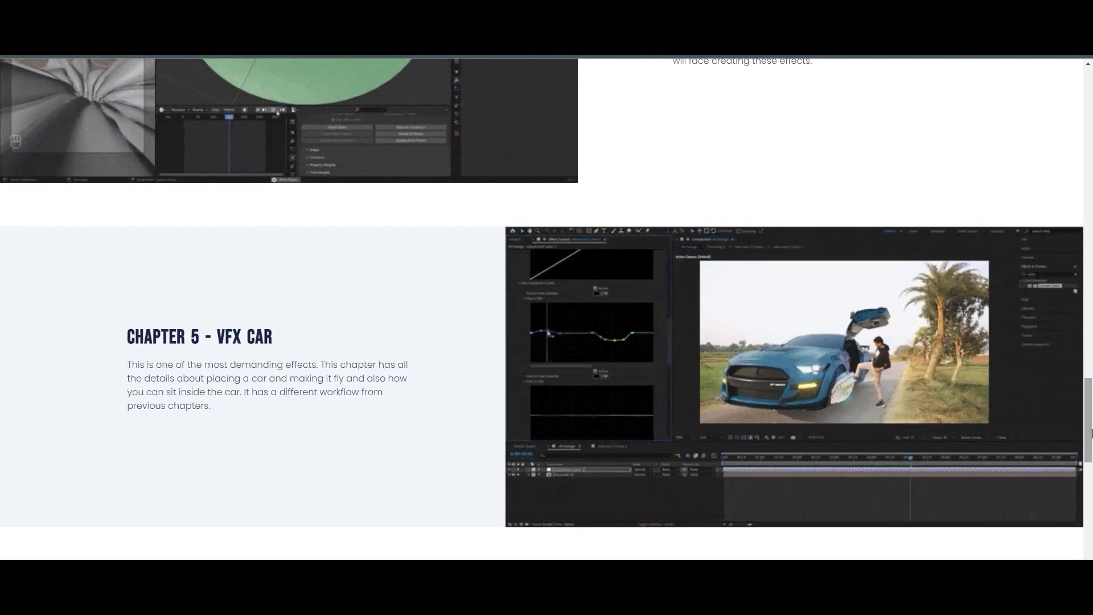
{"action": "left_click_drag", "start_coordinate": [1091, 434], "coordinate": [1090, 476]}
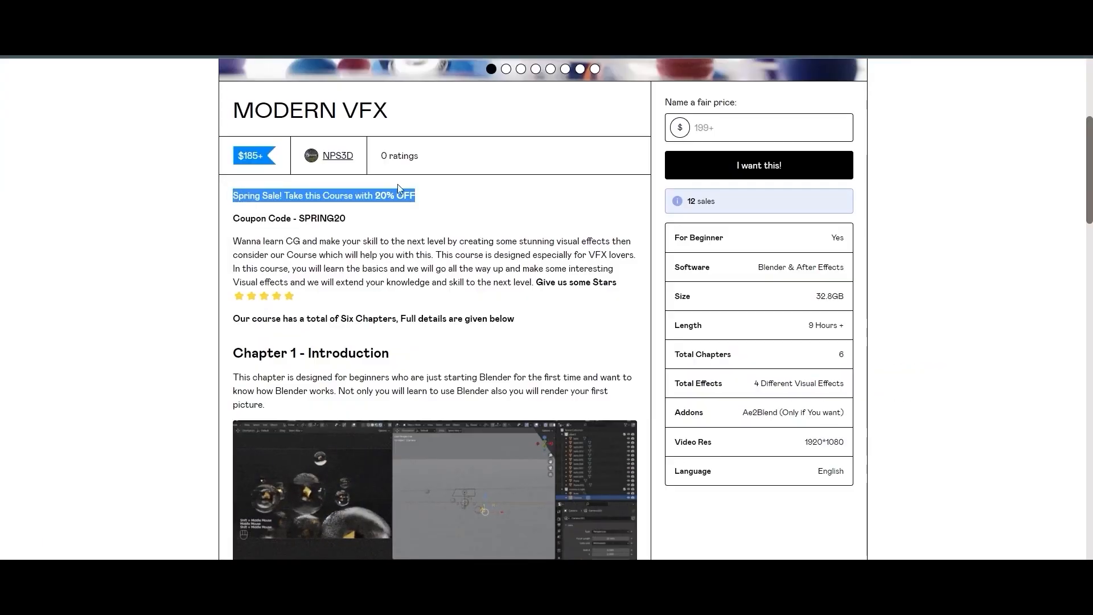
{"action": "scroll", "coordinate": [1072, 316], "scroll_direction": "up", "scroll_amount": 4}
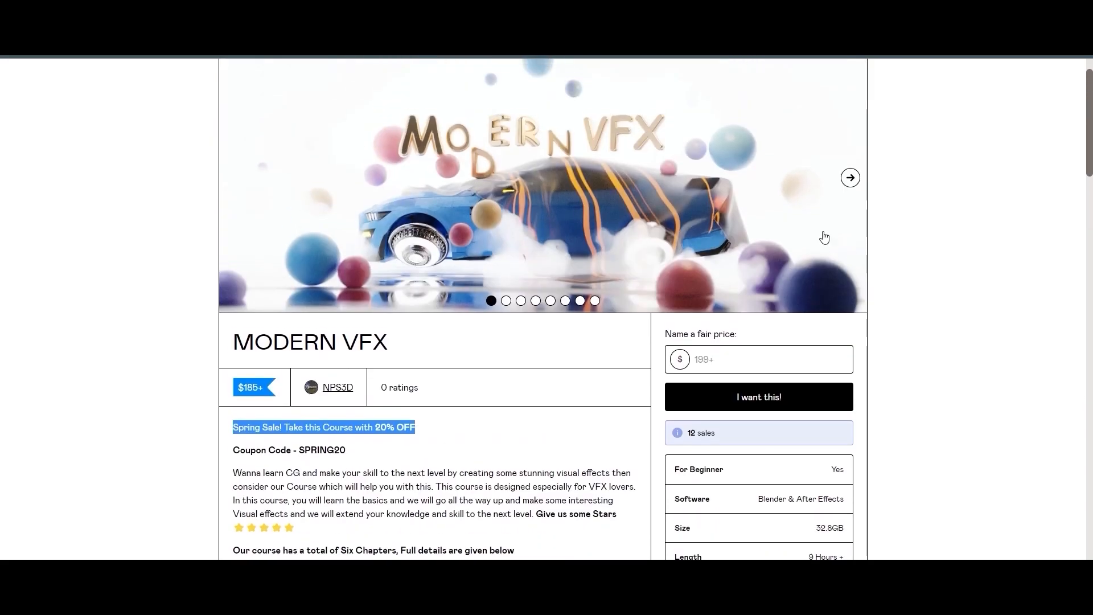
{"action": "left_click", "coordinate": [850, 177]}
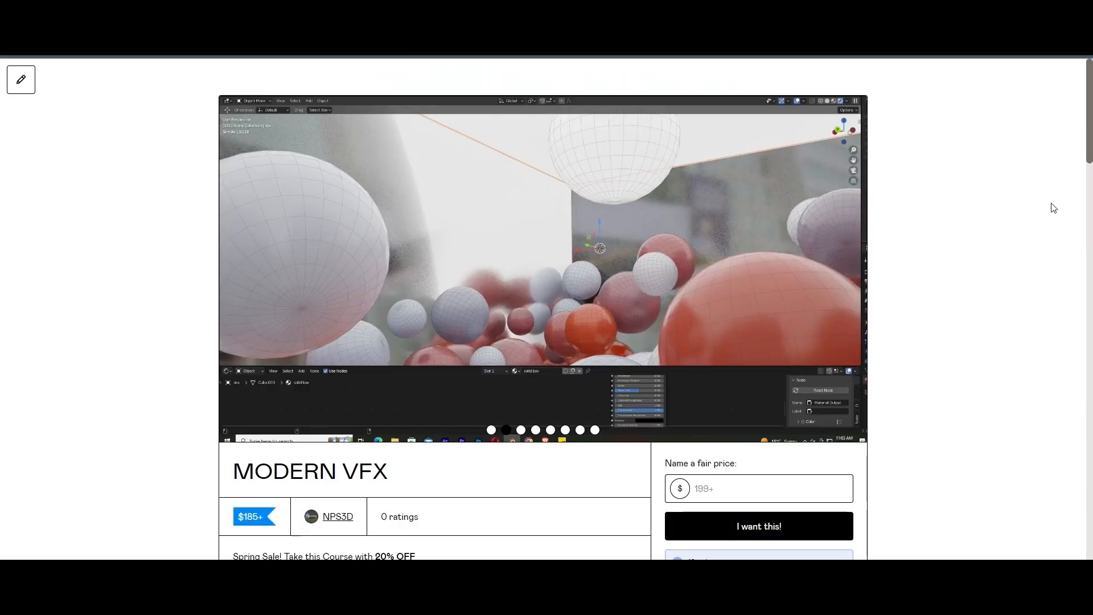
{"action": "left_click", "coordinate": [850, 269]}
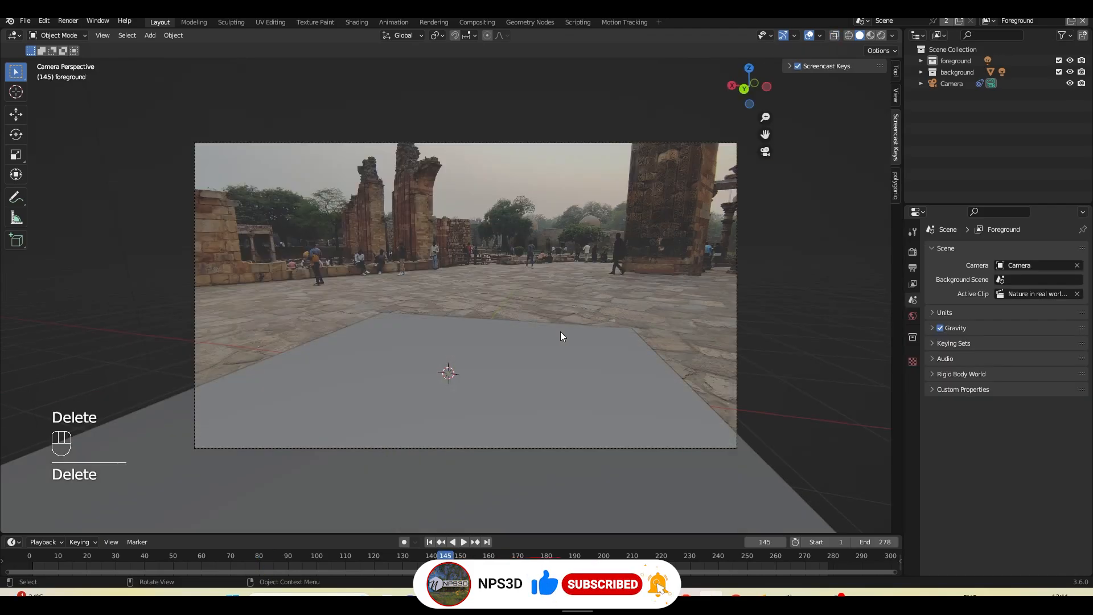
Move the Ground plane along the Y axis to about -2.79 m, check its placement on another frame and save the file.
{"action": "middle_click_drag", "start_coordinate": [541, 389], "coordinate": [563, 381], "text": "shift"}
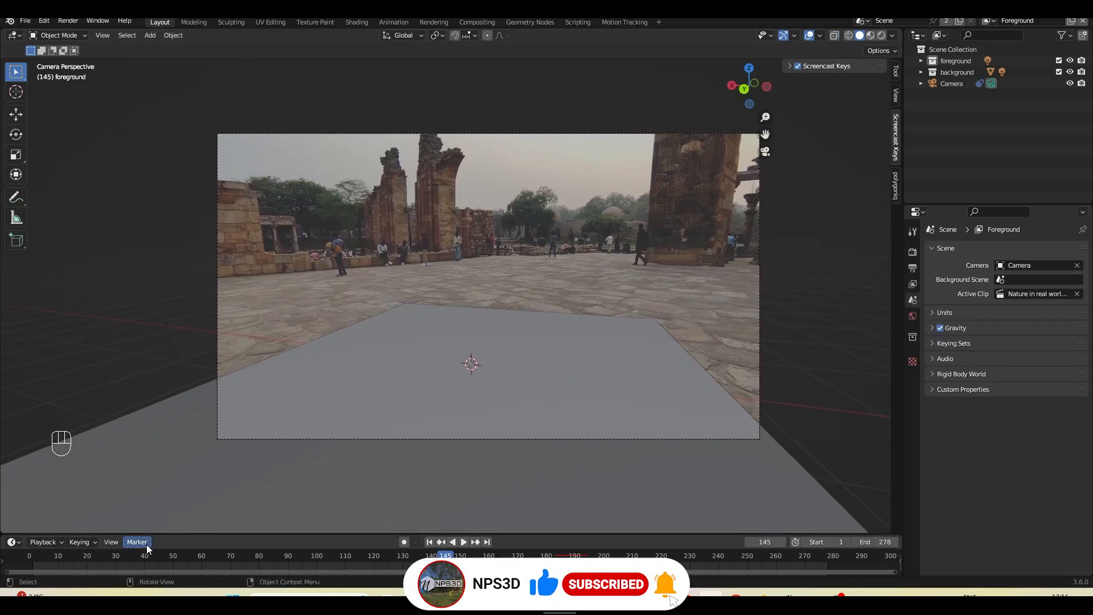
{"action": "left_click_drag", "start_coordinate": [33, 568], "coordinate": [305, 567]}
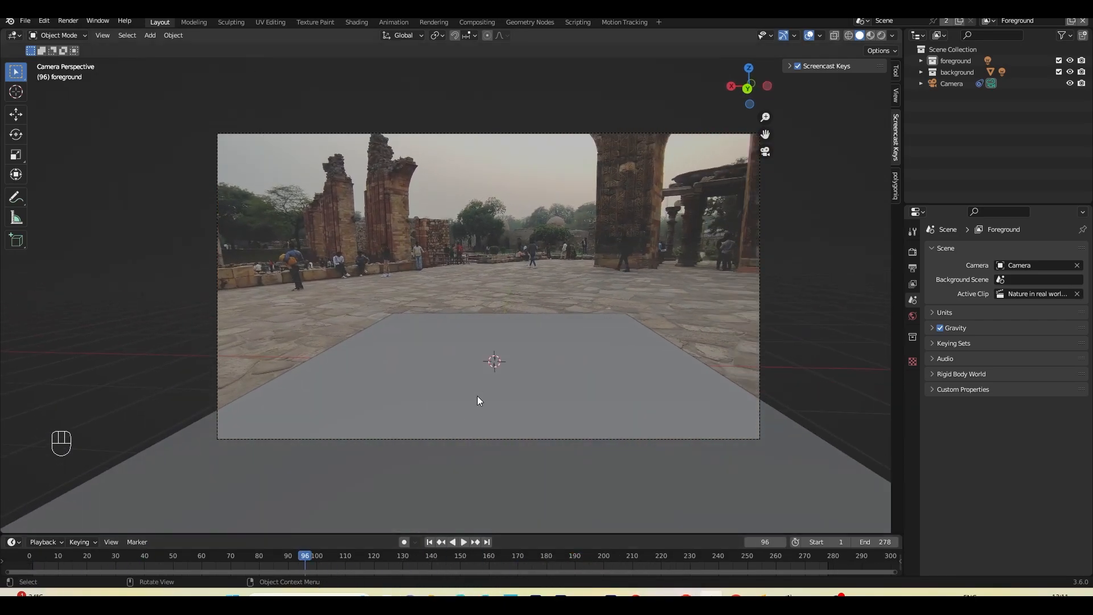
{"action": "left_click", "coordinate": [517, 383]}
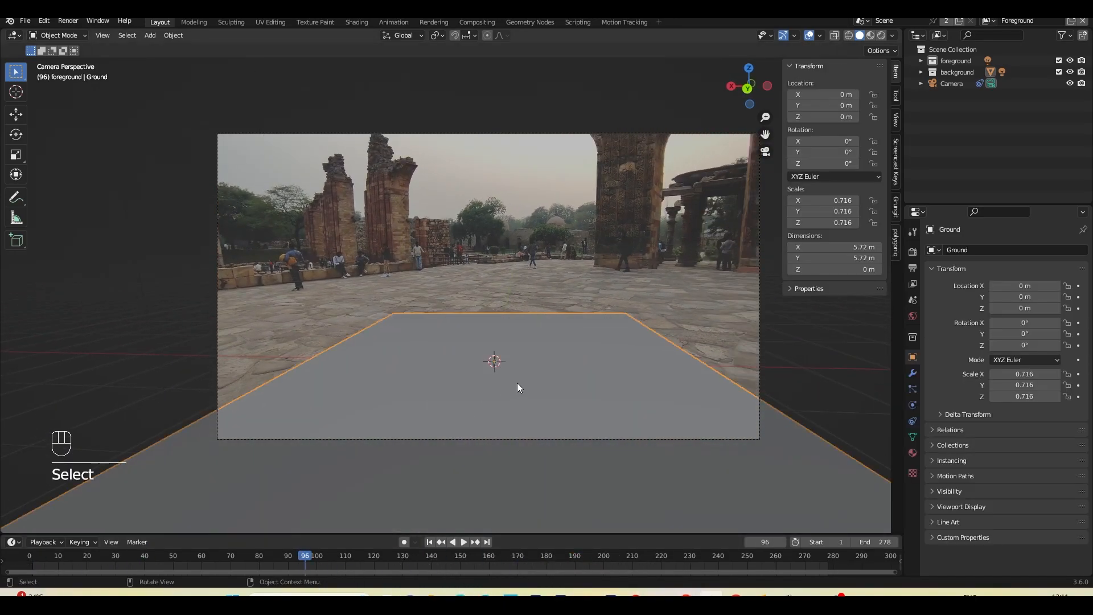
{"action": "key", "text": "g"}
{"action": "key", "text": "x"}
{"action": "key", "text": "y"}
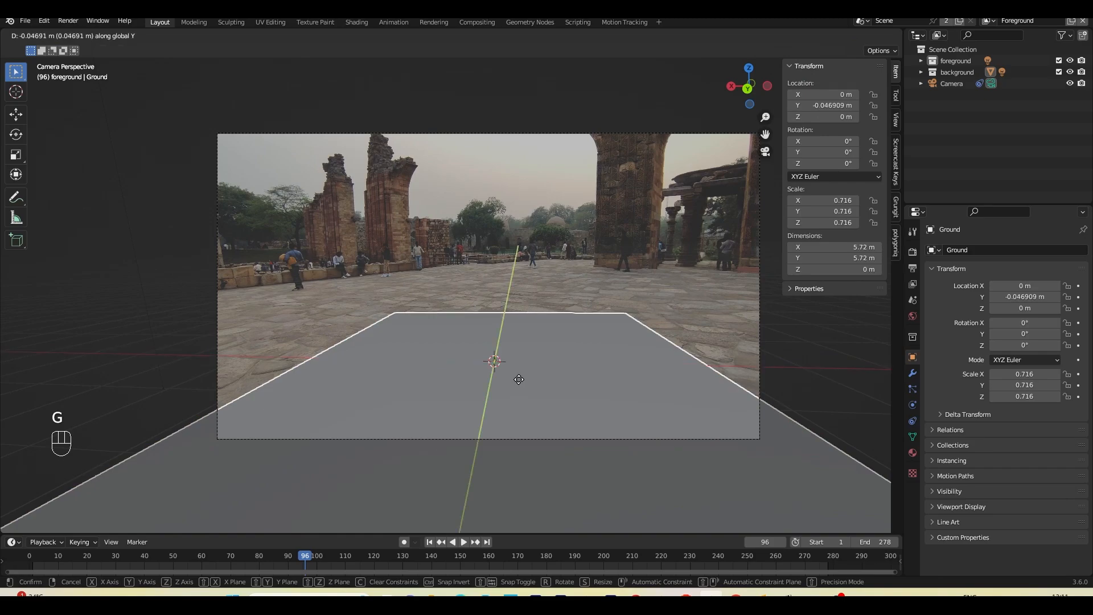
{"action": "left_click", "coordinate": [530, 336]}
{"action": "left_click_drag", "start_coordinate": [184, 568], "coordinate": [477, 555]}
{"action": "key", "text": "ctrl+s"}
Enable the Add Mesh: A.N.T.Landscape add-on and save the preferences.
{"action": "left_click", "coordinate": [45, 21]}
{"action": "left_click", "coordinate": [55, 183]}
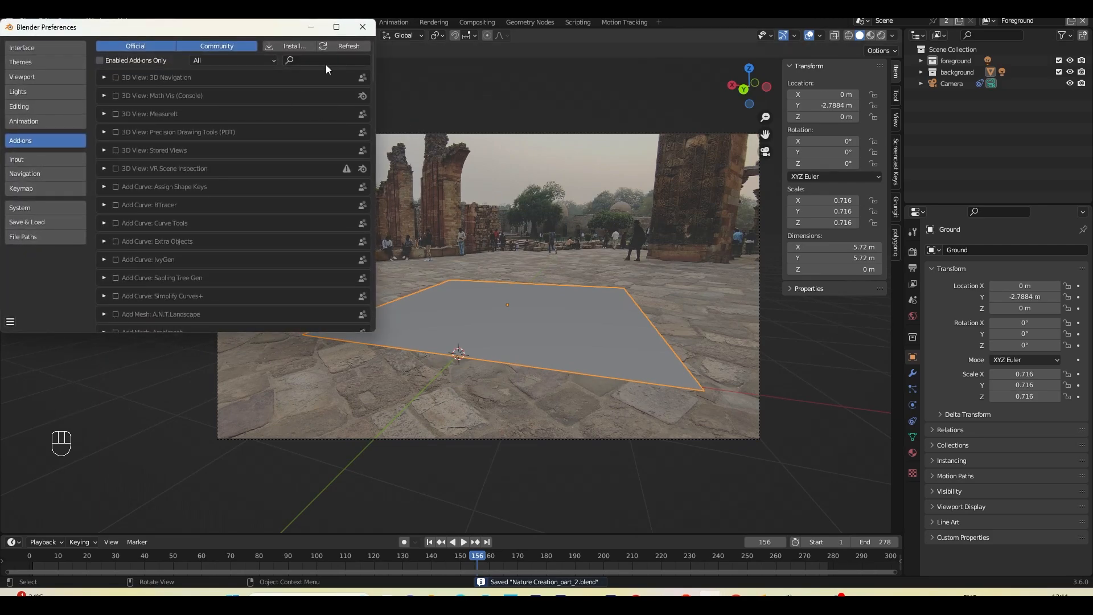
{"action": "type", "text": "land"}
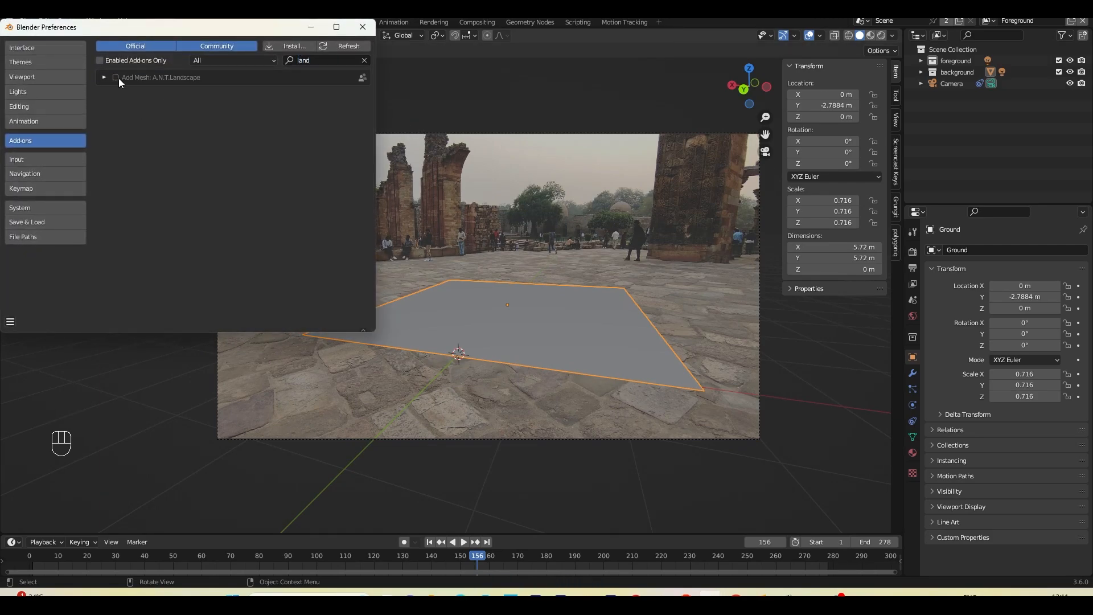
{"action": "left_click", "coordinate": [115, 78]}
{"action": "left_click", "coordinate": [10, 322]}
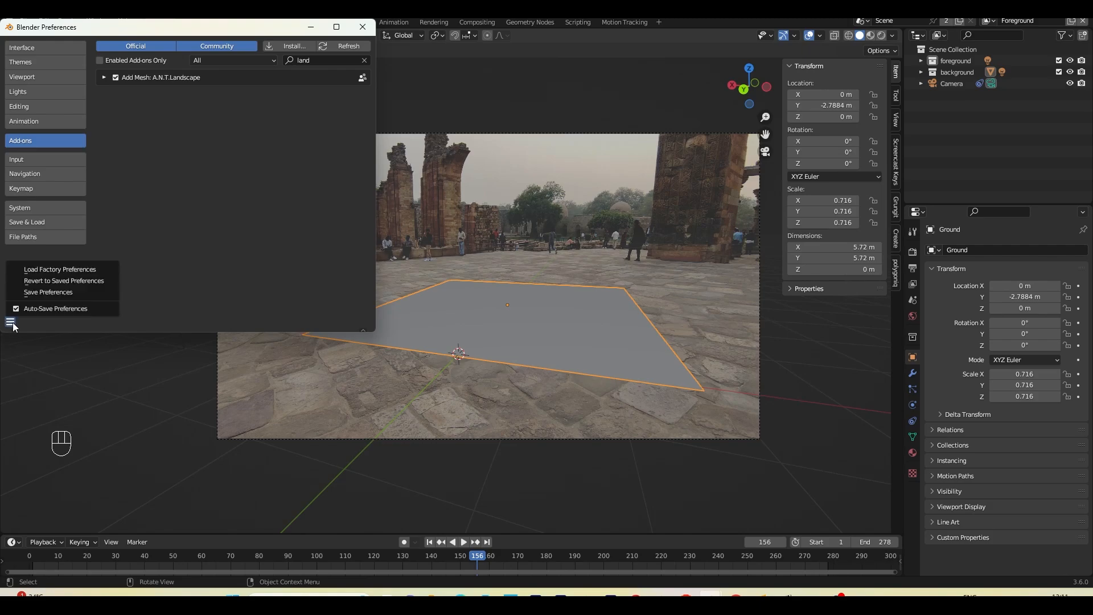
{"action": "left_click", "coordinate": [36, 292]}
{"action": "left_click", "coordinate": [362, 28]}
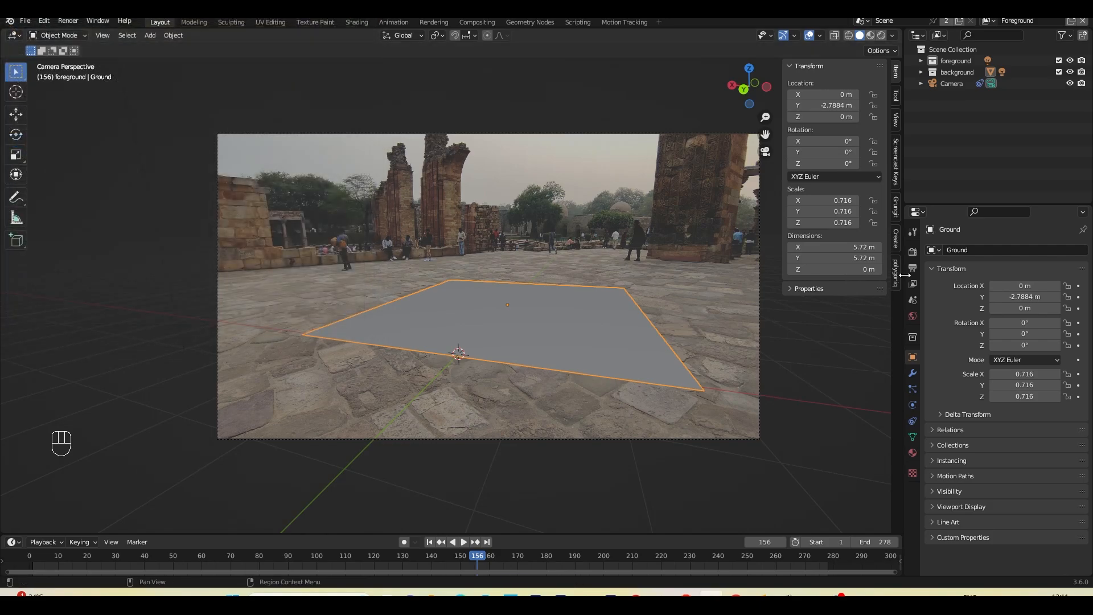
{"action": "left_click", "coordinate": [896, 237]}
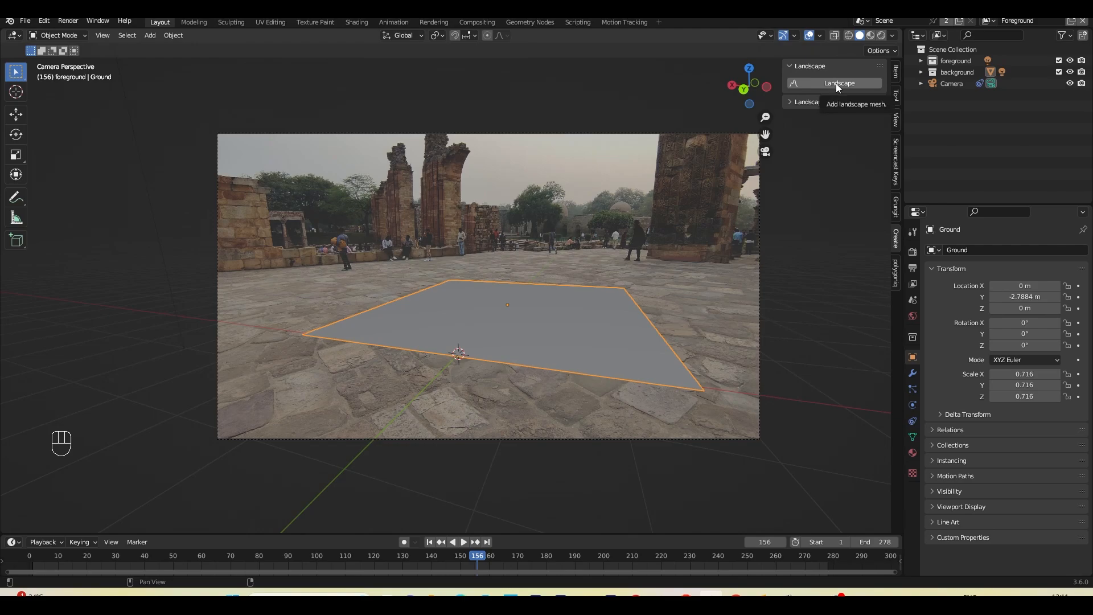
{"action": "left_click", "coordinate": [836, 83]}
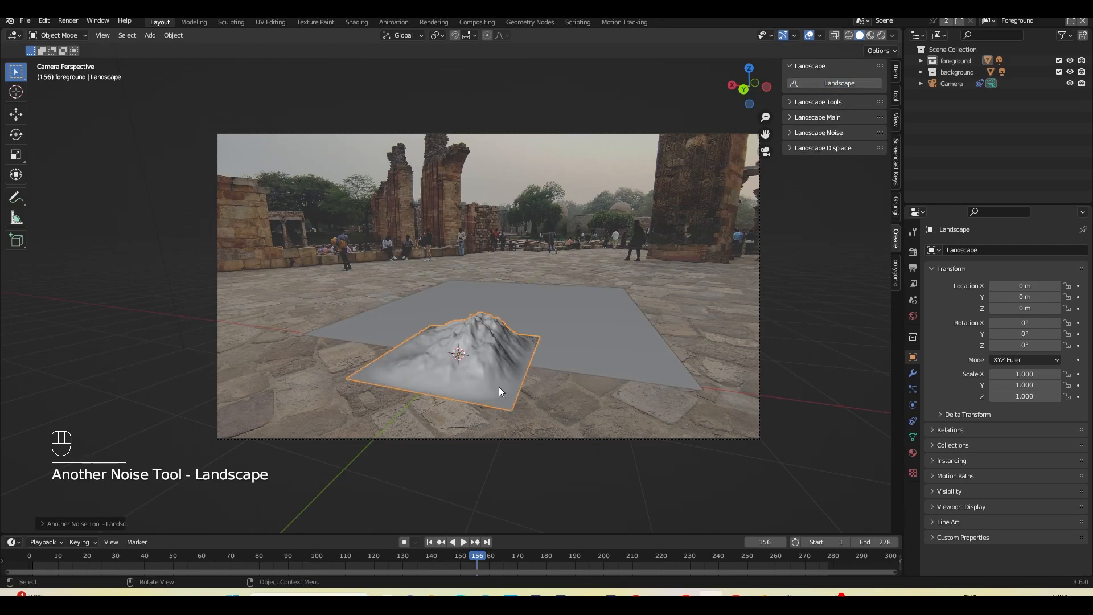
{"action": "key", "text": "ctrl+z"}
Snap the 3D cursor to the Ground plane's origin.
{"action": "left_click", "coordinate": [535, 314]}
{"action": "key", "text": "shift+s"}
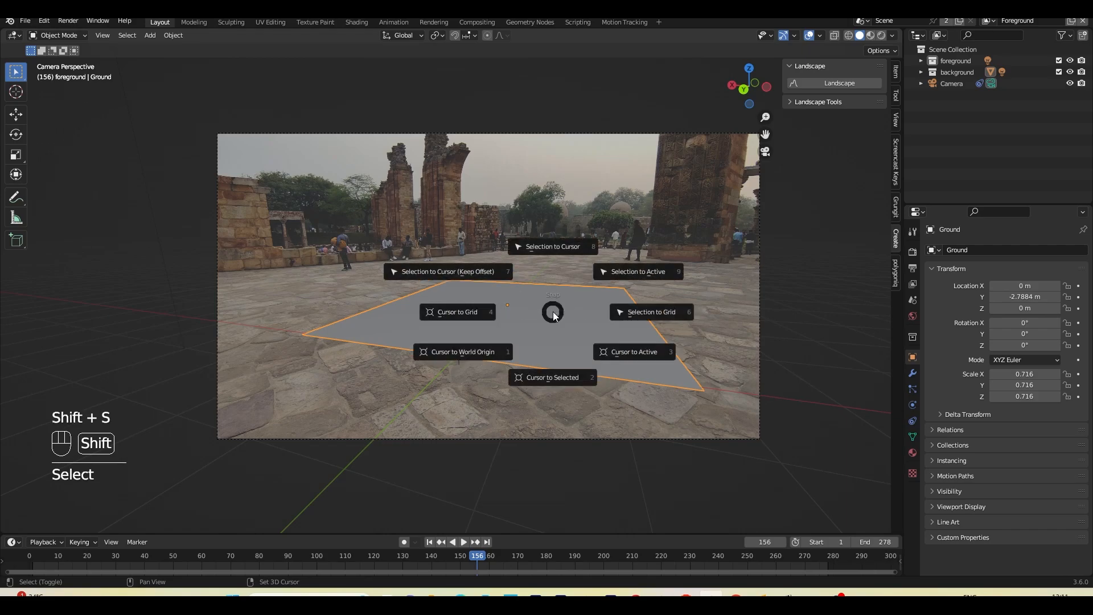
{"action": "left_click", "coordinate": [552, 394]}
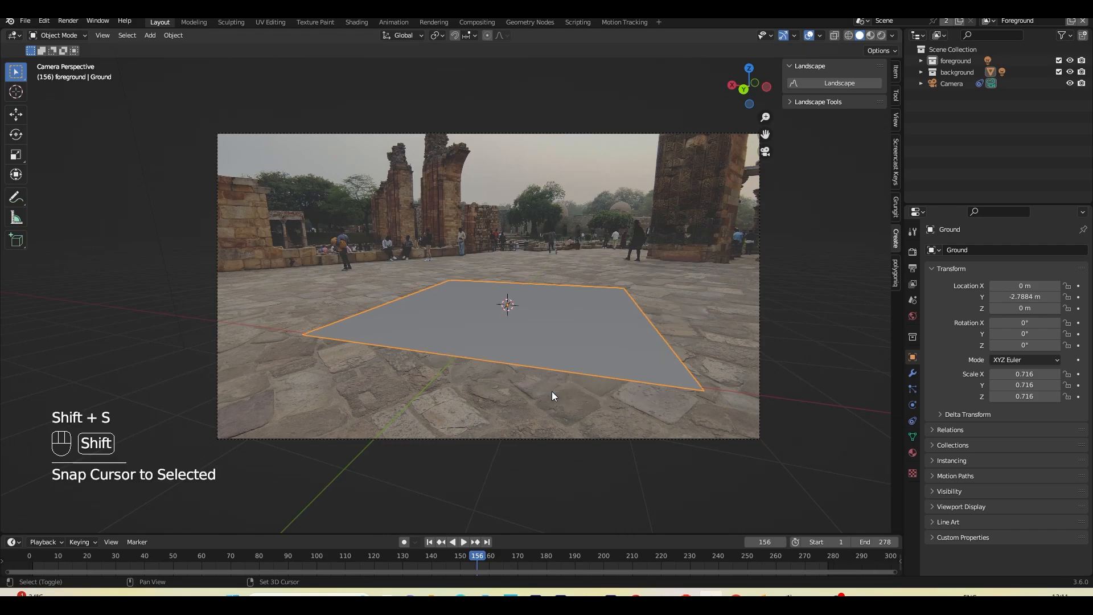
{"action": "scroll", "coordinate": [536, 311], "scroll_direction": "up", "scroll_amount": 1}
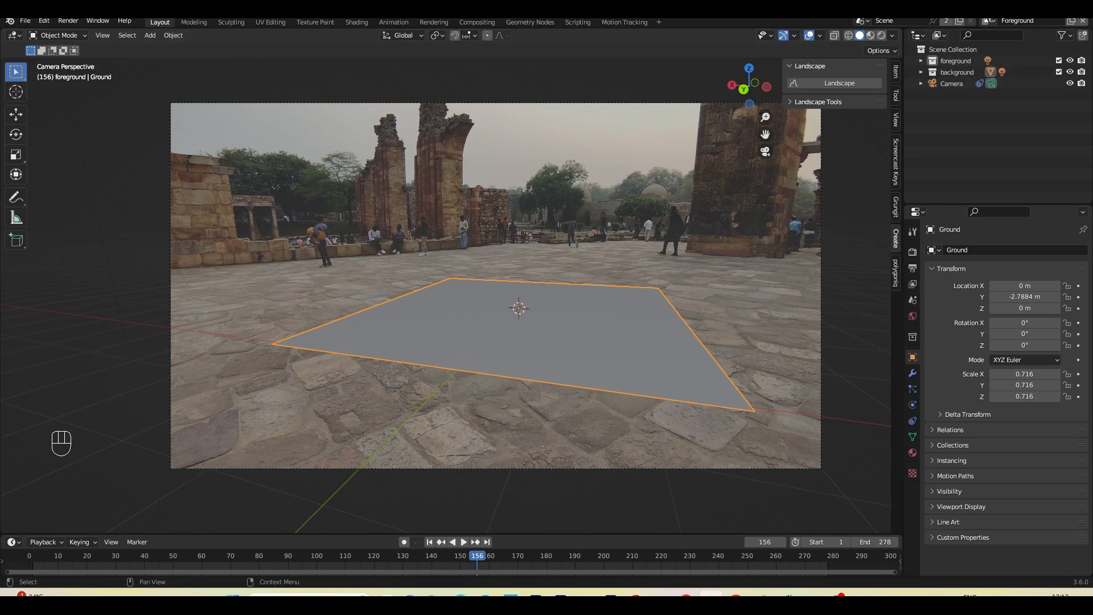
Remove the Background view layer from the scene.
{"action": "left_click", "coordinate": [988, 21]}
{"action": "left_click", "coordinate": [905, 50]}
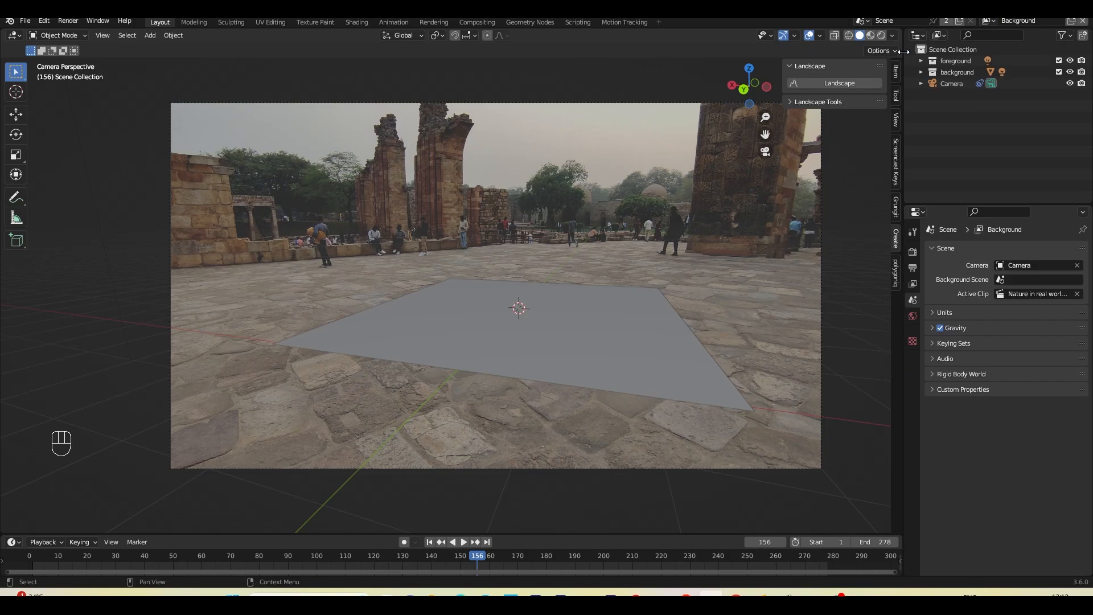
{"action": "left_click", "coordinate": [1083, 21]}
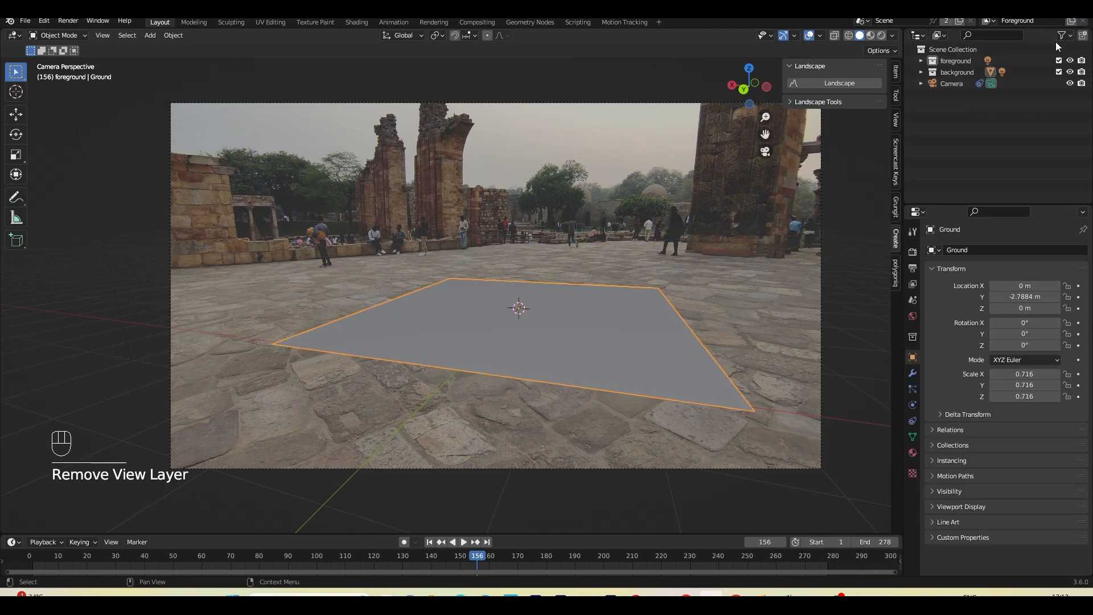
Gather the Camera and Ground in the foreground collection, and delete the lights and the background collection.
{"action": "left_click", "coordinate": [921, 72]}
{"action": "left_click_drag", "start_coordinate": [958, 84], "coordinate": [955, 63]}
{"action": "left_click", "coordinate": [958, 86]}
{"action": "key", "text": "Delete"}
{"action": "right_click", "coordinate": [954, 95]}
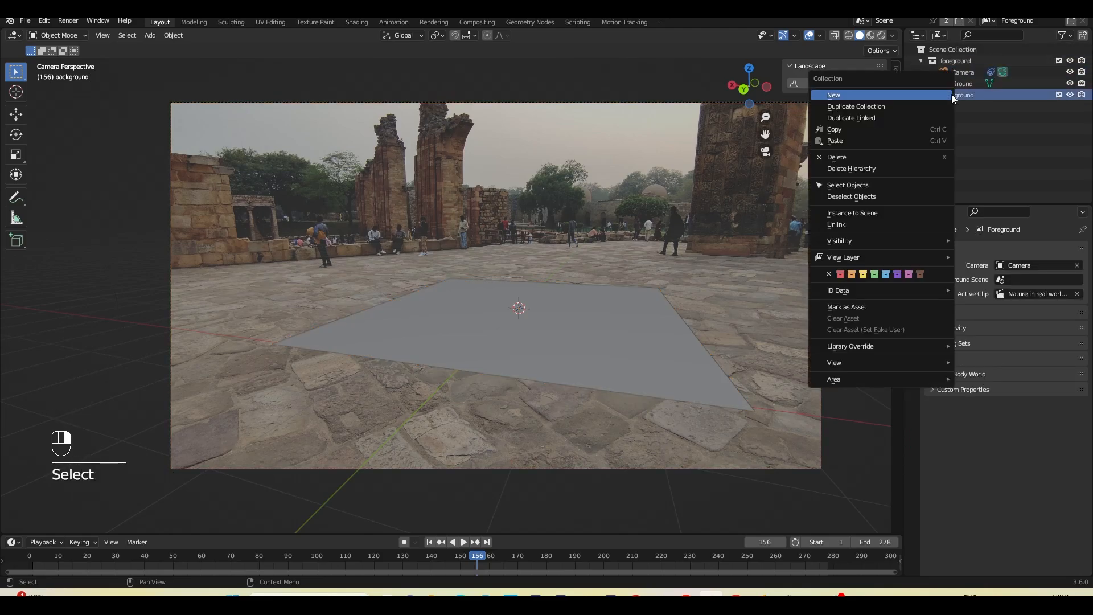
{"action": "left_click", "coordinate": [863, 157]}
{"action": "left_click", "coordinate": [964, 85]}
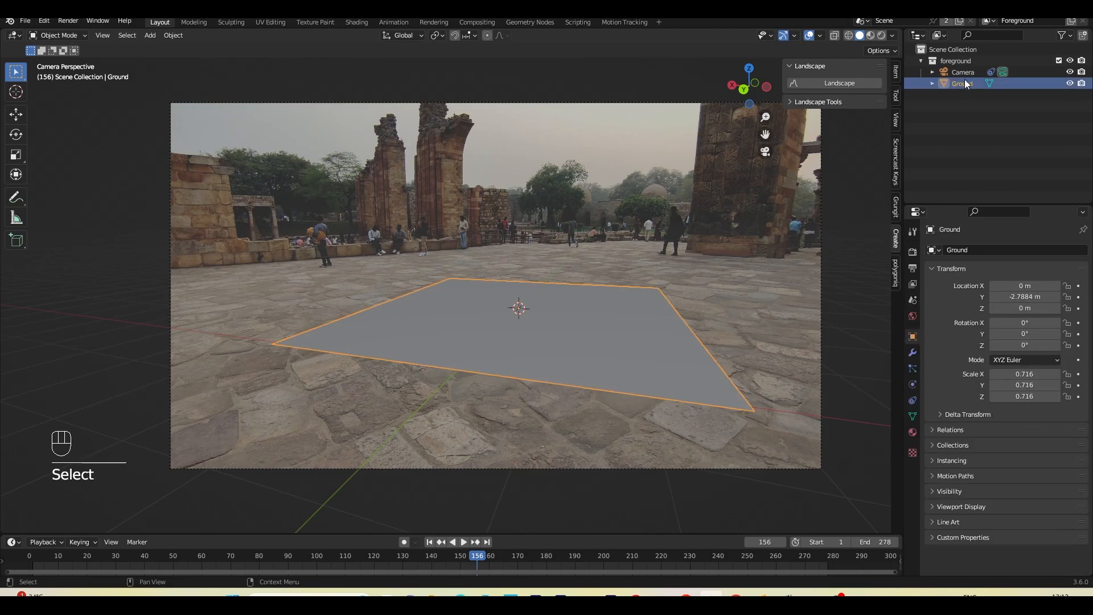
{"action": "left_click", "coordinate": [965, 73]}
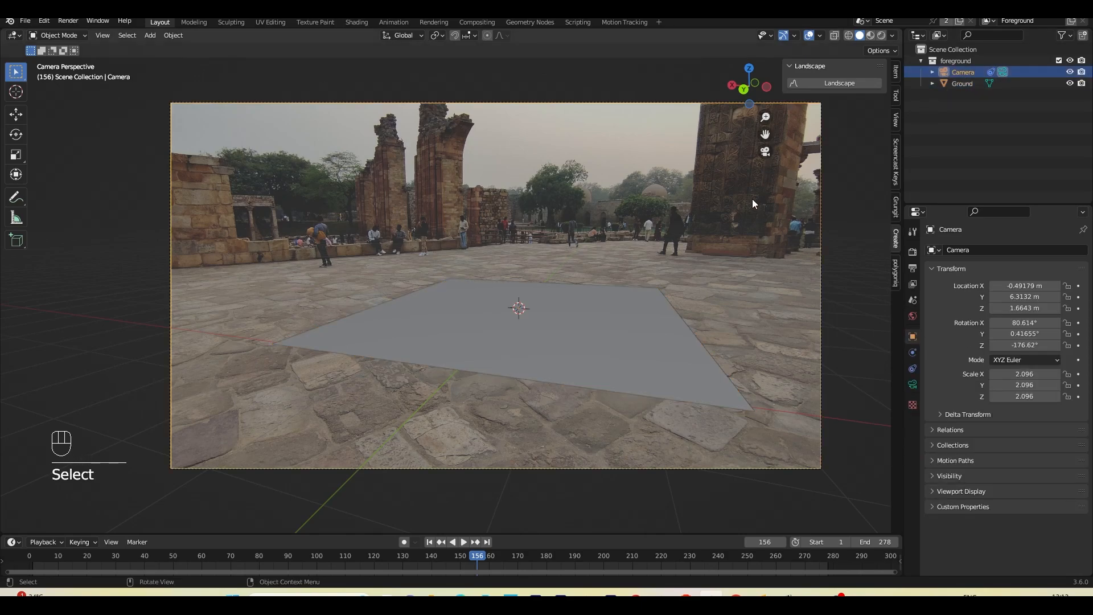
Add a landscape mesh at the 3D cursor, expand its creation settings and frame it outside the camera view.
{"action": "left_click", "coordinate": [838, 85]}
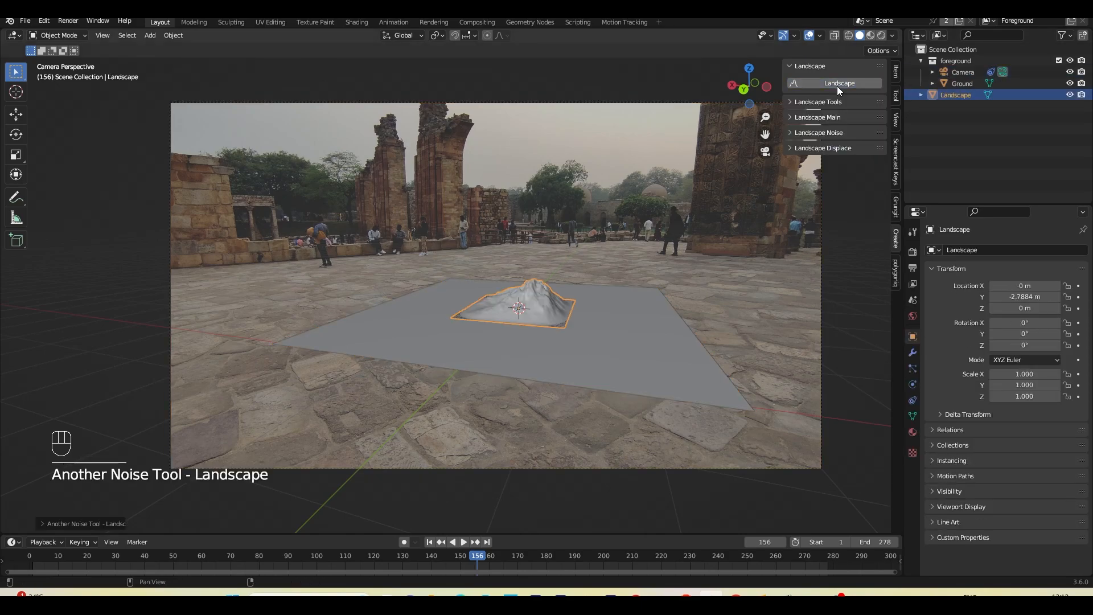
{"action": "left_click", "coordinate": [50, 524]}
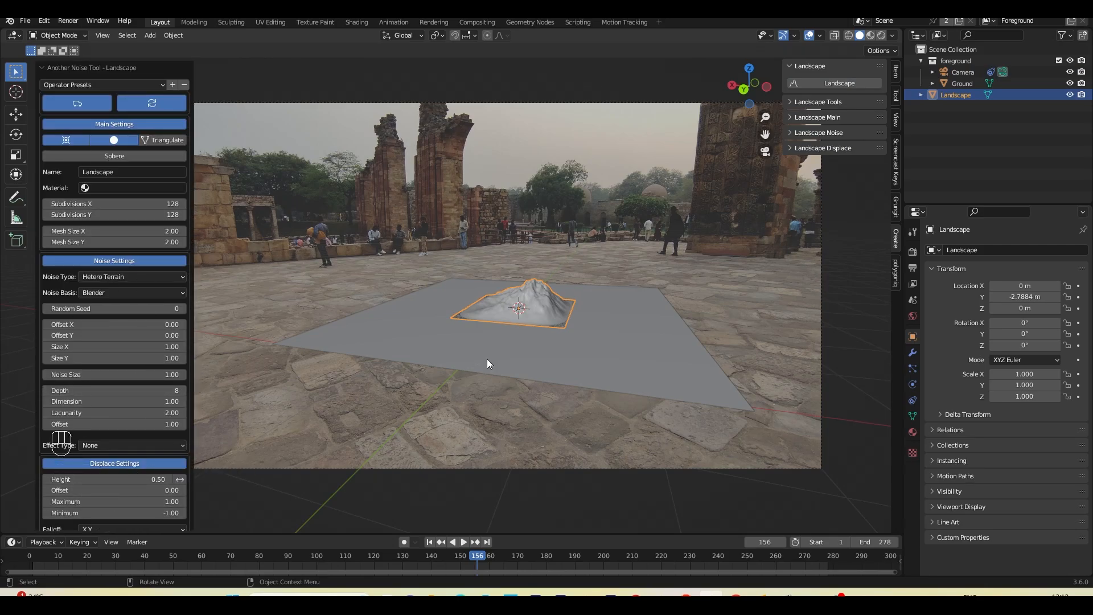
{"action": "middle_click_drag", "start_coordinate": [525, 326], "coordinate": [657, 316]}
{"action": "key", "text": "KP_Decimal"}
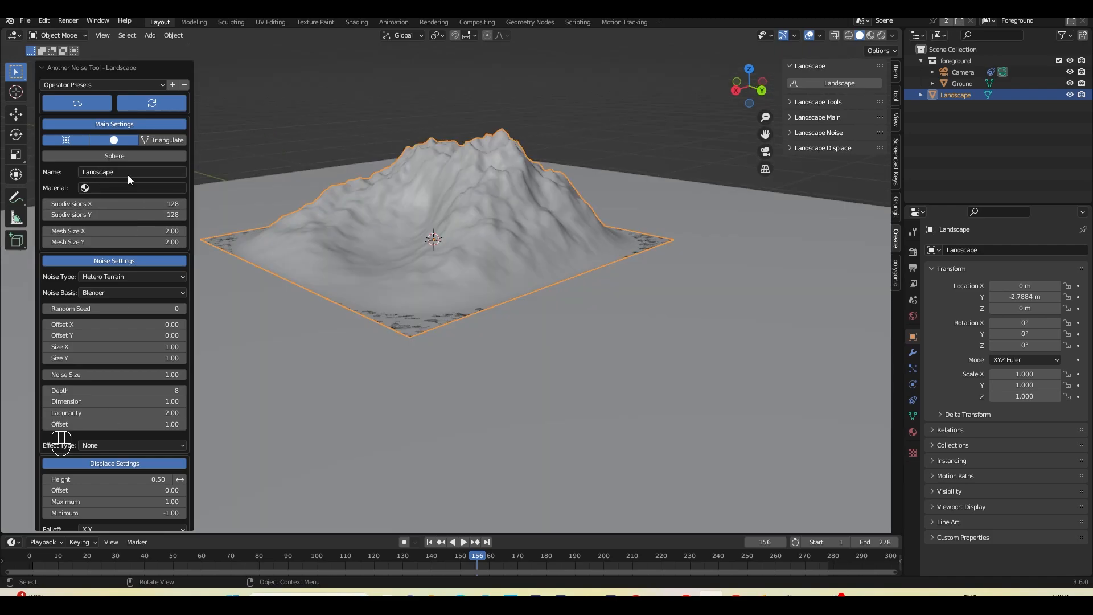
Try the Turbulence noise type on the landscape and switch back to Hetero Terrain.
{"action": "left_click", "coordinate": [102, 277]}
{"action": "left_click", "coordinate": [102, 278]}
{"action": "left_click", "coordinate": [114, 278]}
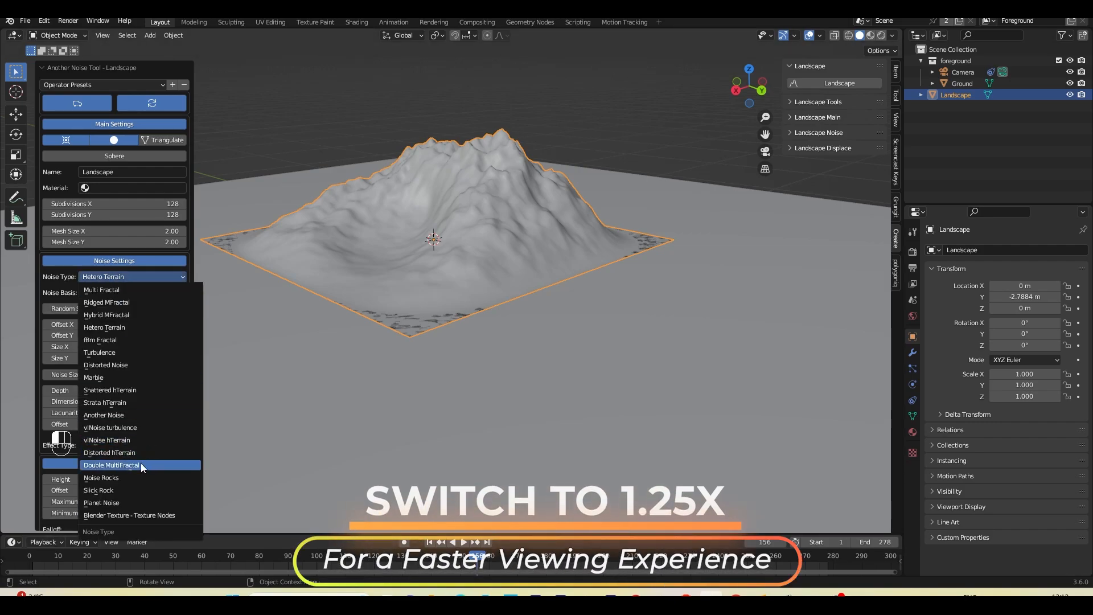
{"action": "left_click", "coordinate": [127, 353]}
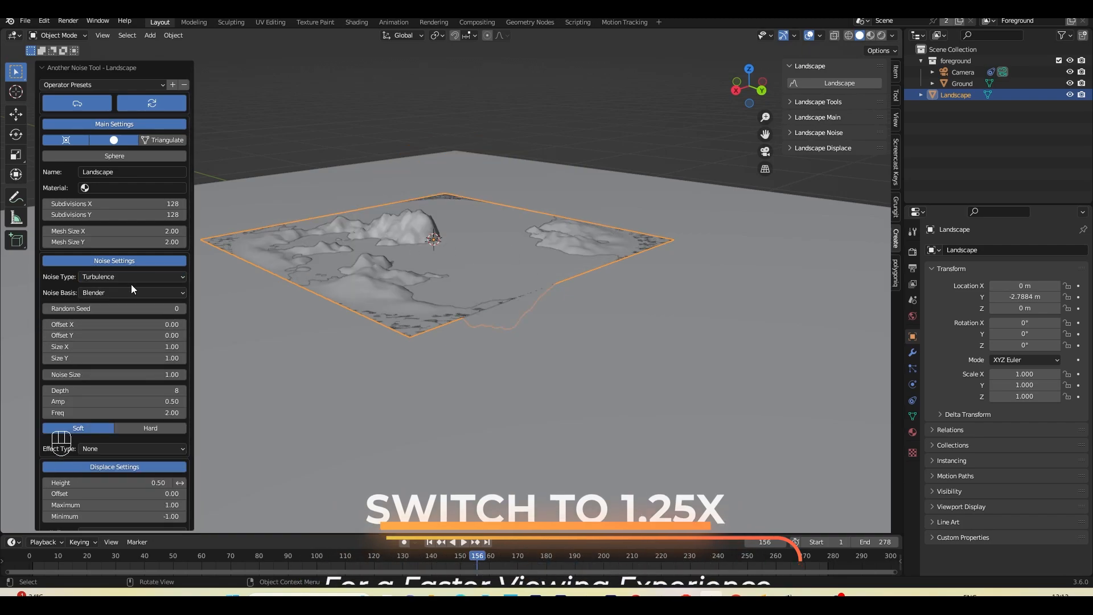
{"action": "left_click", "coordinate": [94, 276]}
{"action": "left_click", "coordinate": [119, 340]}
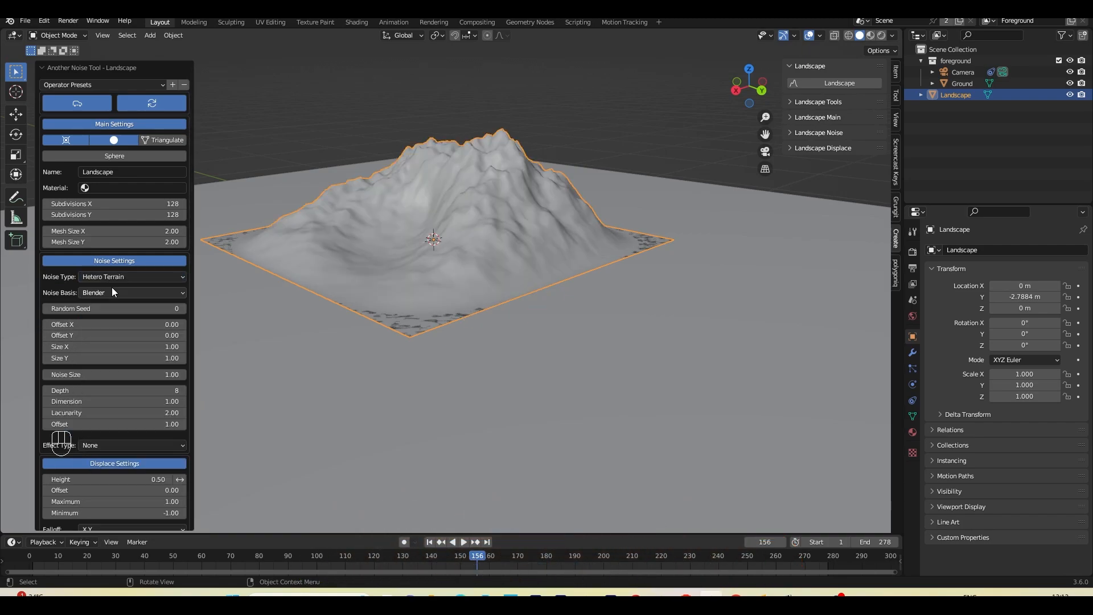
Set the landscape's noise type to Strata hTerrain and its noise basis to Voronoi F1.
{"action": "left_click", "coordinate": [116, 277]}
{"action": "left_click", "coordinate": [128, 402]}
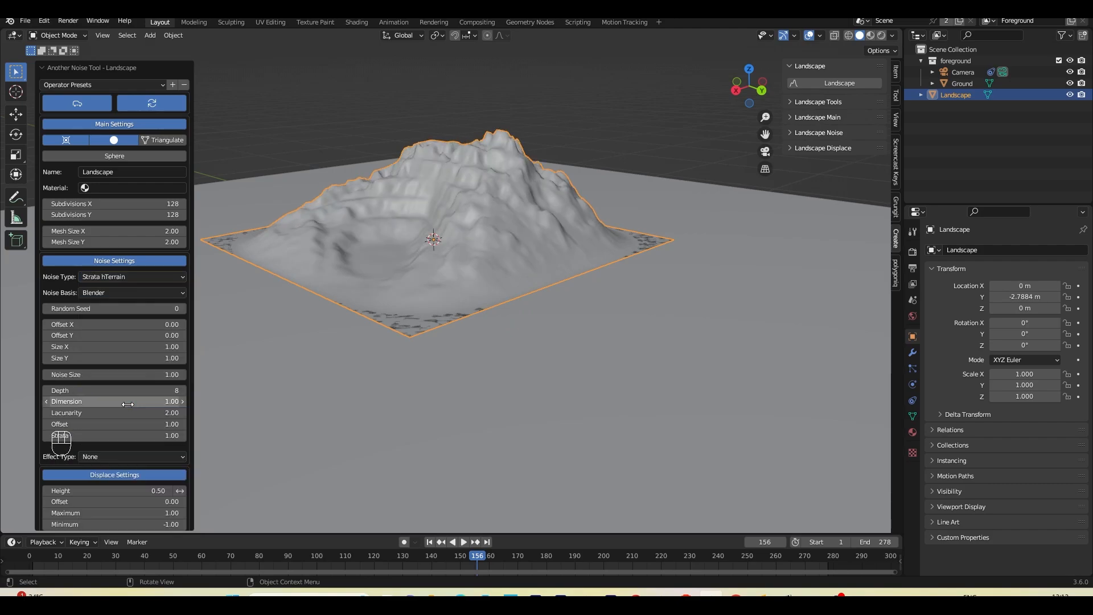
{"action": "left_click", "coordinate": [99, 295]}
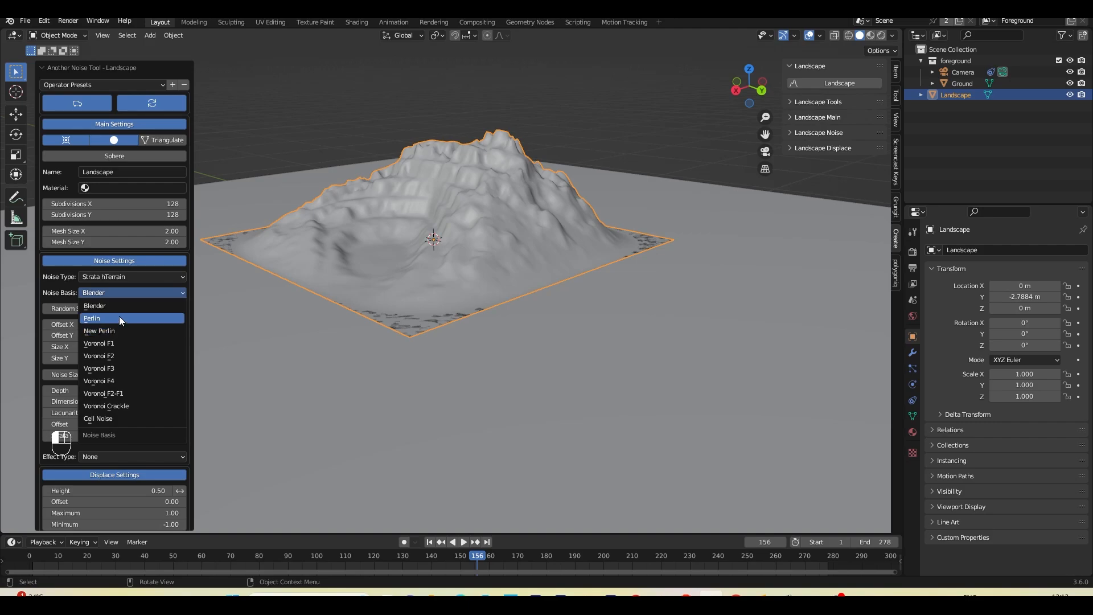
{"action": "left_click", "coordinate": [119, 316]}
{"action": "left_click", "coordinate": [120, 293]}
{"action": "left_click", "coordinate": [110, 343]}
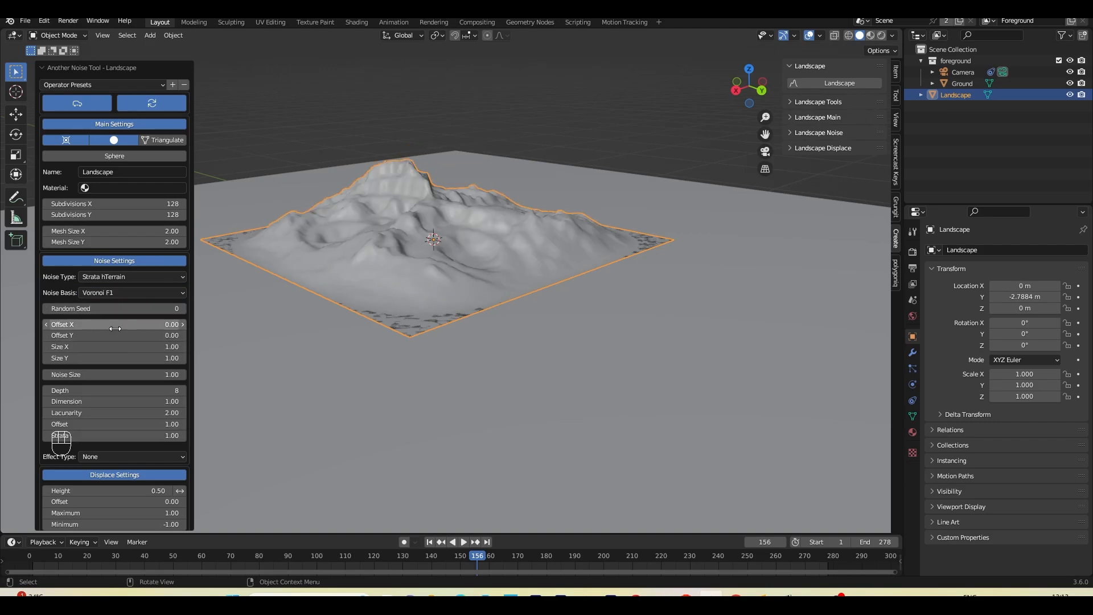
Try the Voronoi F2 noise basis, then set the noise type to Hetero Terrain and the basis to Voronoi F1.
{"action": "left_click", "coordinate": [110, 293]}
{"action": "left_click", "coordinate": [118, 354]}
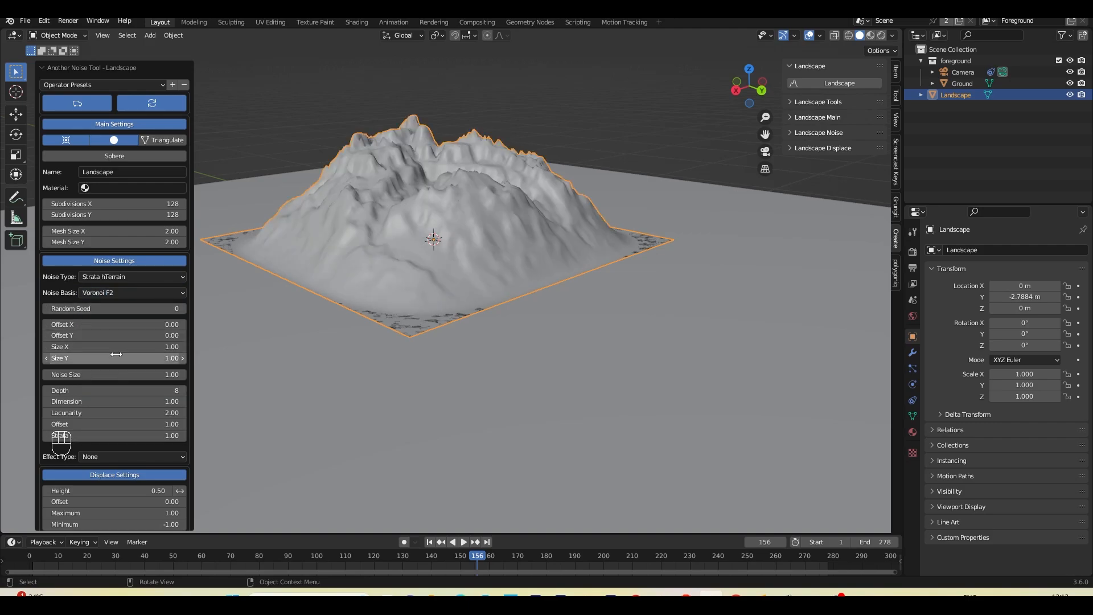
{"action": "left_click", "coordinate": [128, 276]}
{"action": "left_click", "coordinate": [114, 430]}
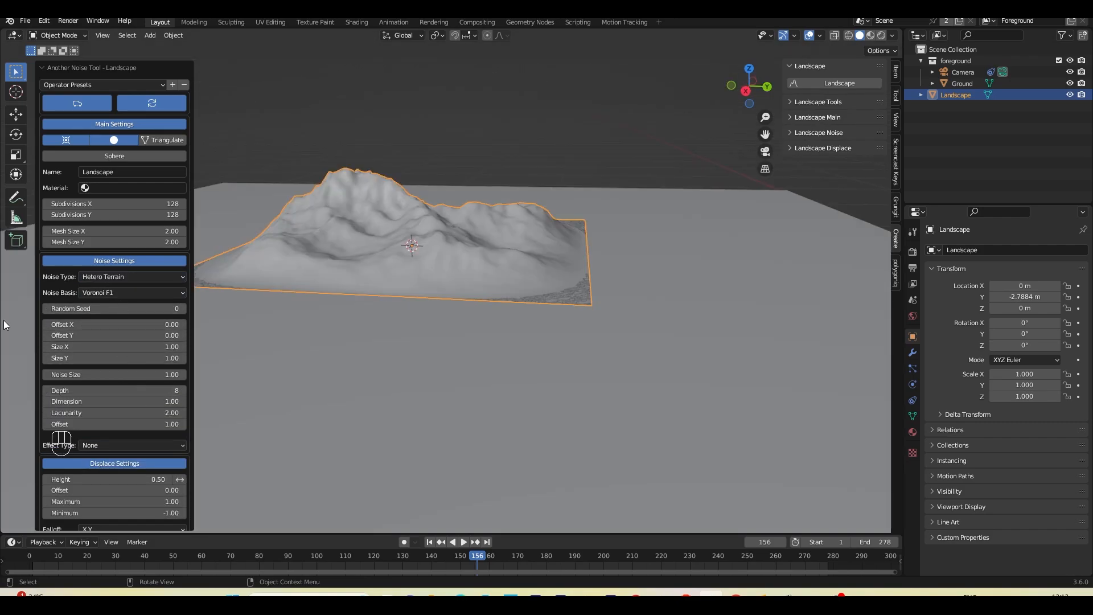
Try the Wavy and Rock effect types on the landscape.
{"action": "scroll", "coordinate": [108, 421], "scroll_direction": "down", "scroll_amount": 2}
{"action": "scroll", "coordinate": [109, 434], "scroll_direction": "down", "scroll_amount": 1}
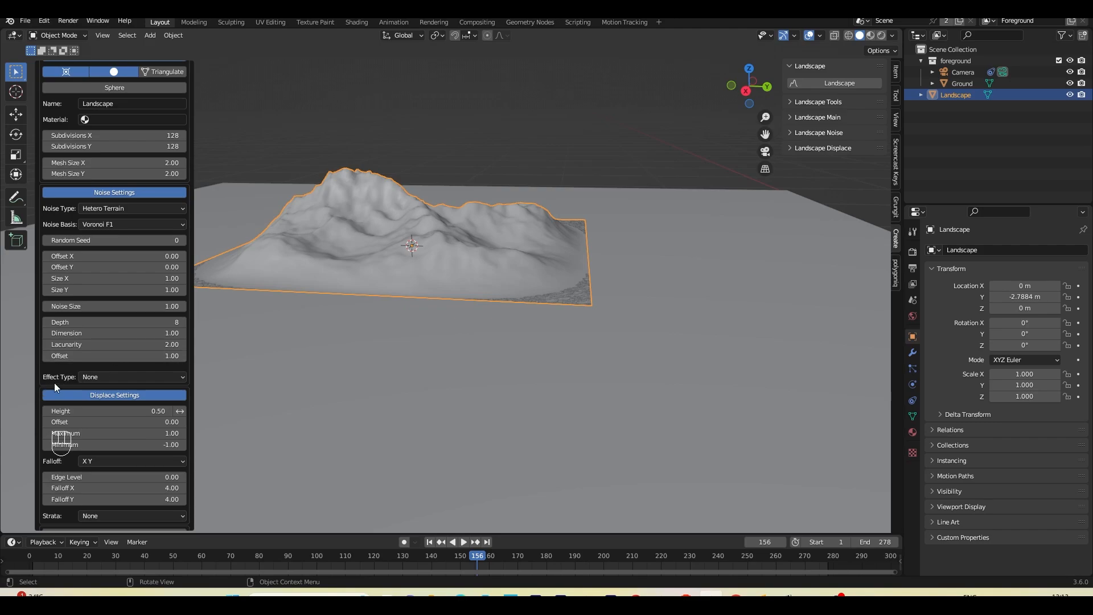
{"action": "left_click", "coordinate": [97, 377]}
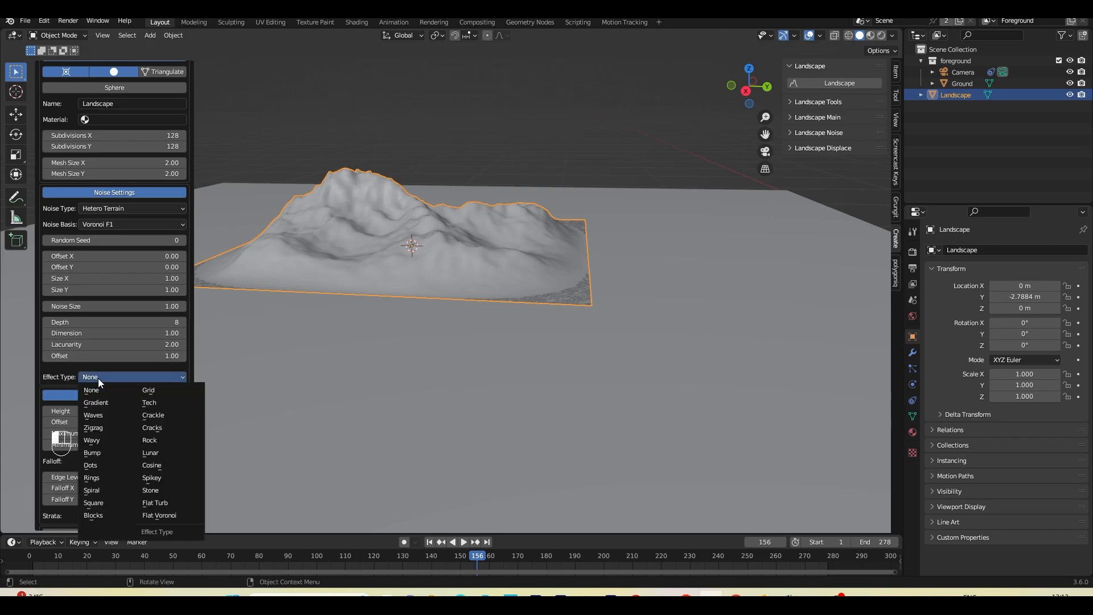
{"action": "left_click", "coordinate": [103, 439]}
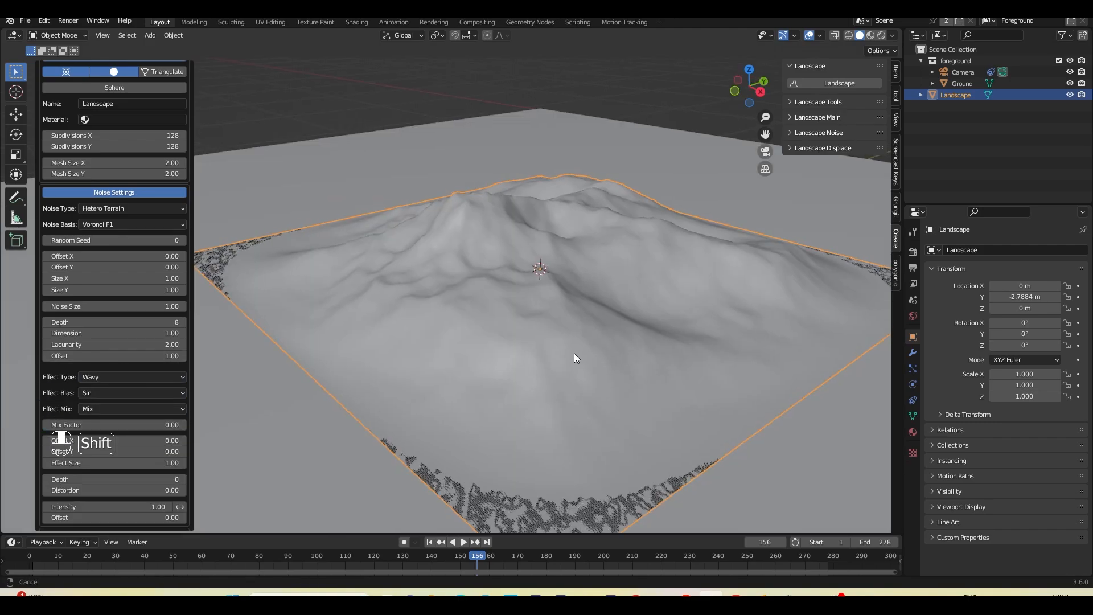
{"action": "middle_click_drag", "start_coordinate": [574, 353], "coordinate": [511, 342], "text": "shift"}
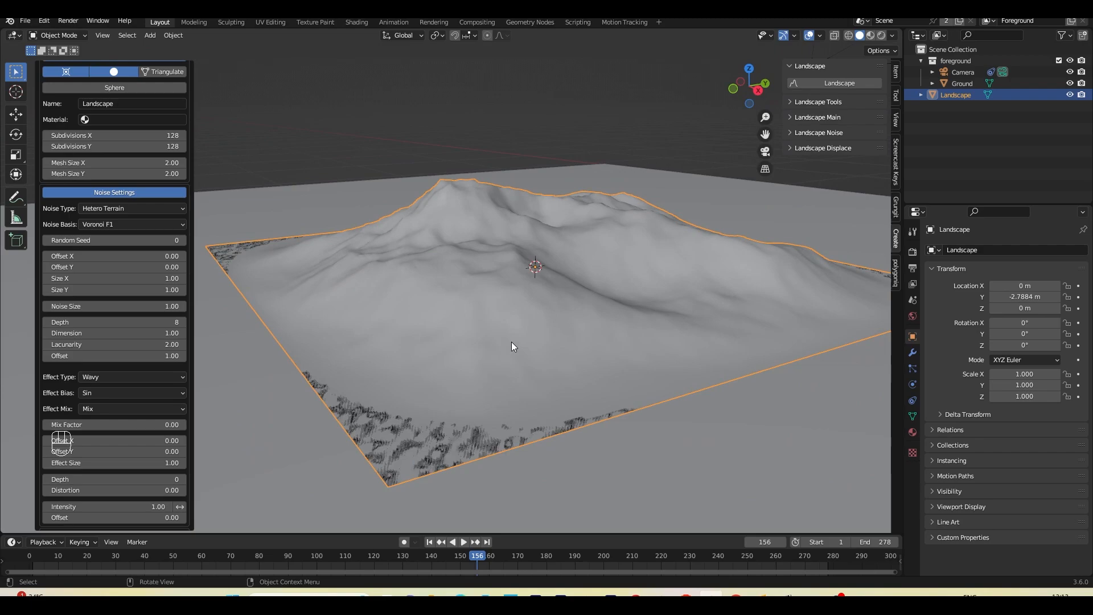
{"action": "left_click", "coordinate": [93, 377]}
{"action": "left_click", "coordinate": [180, 442]}
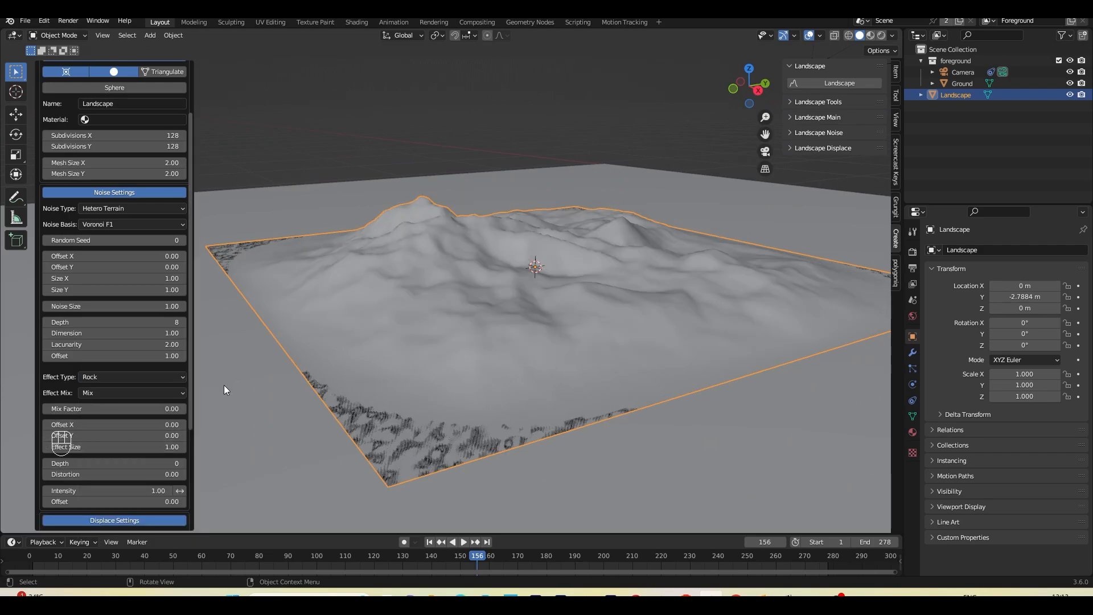
Try the Gradient effect type, switch to Blocks and inspect the terrain from another side.
{"action": "left_click", "coordinate": [101, 378]}
{"action": "left_click", "coordinate": [115, 400]}
{"action": "left_click", "coordinate": [131, 378]}
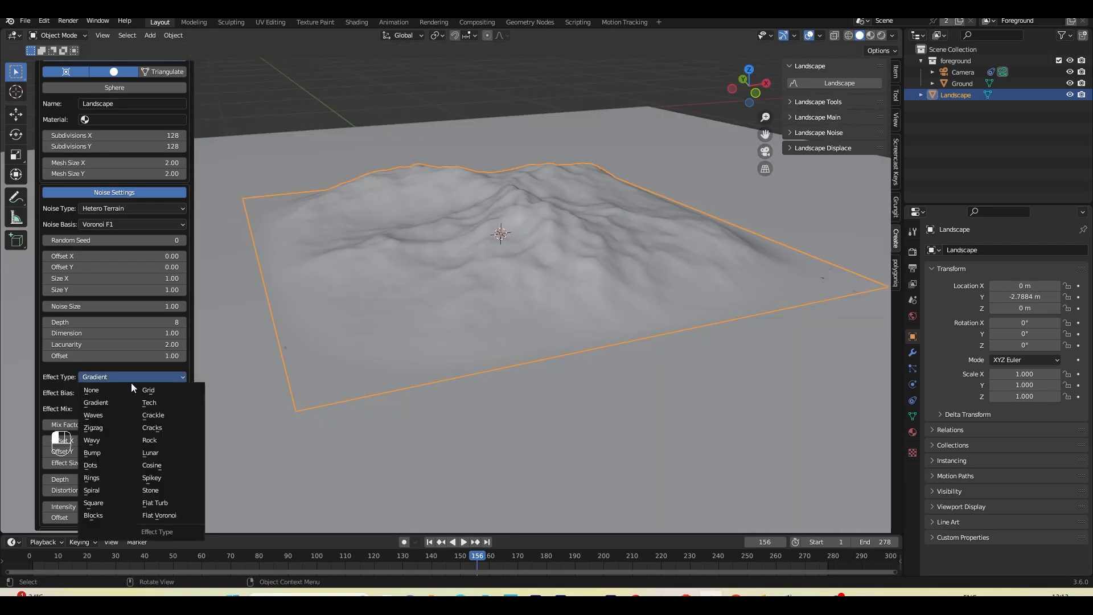
{"action": "left_click", "coordinate": [107, 512]}
{"action": "middle_click_drag", "start_coordinate": [542, 346], "coordinate": [609, 334]}
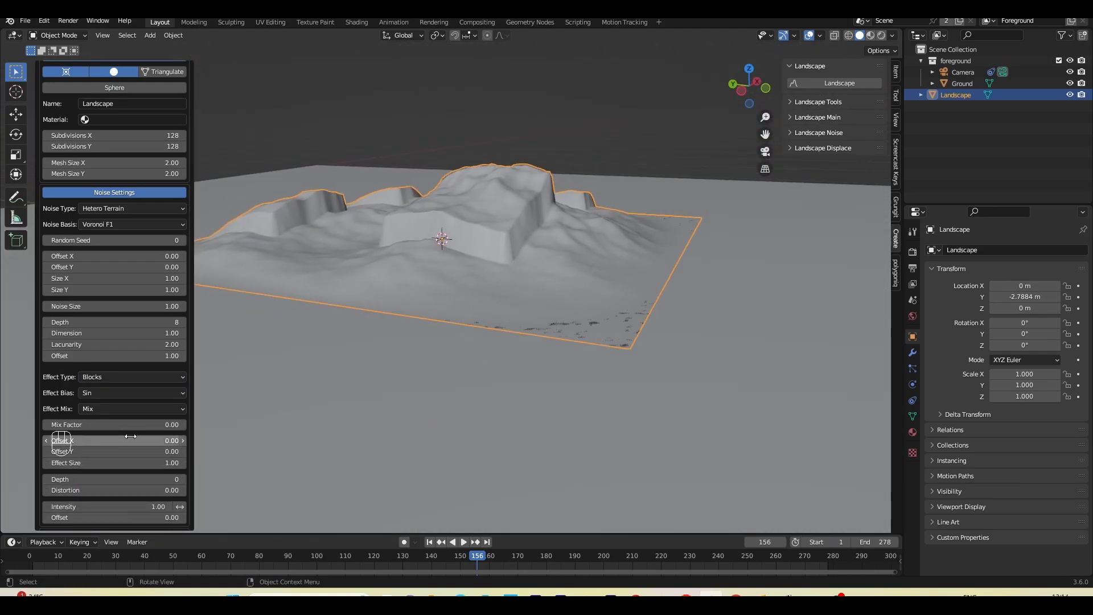
Set the landscape's effect size to 0.58 and its effect intensity to 0.52.
{"action": "left_click_drag", "start_coordinate": [138, 462], "coordinate": [108, 462]}
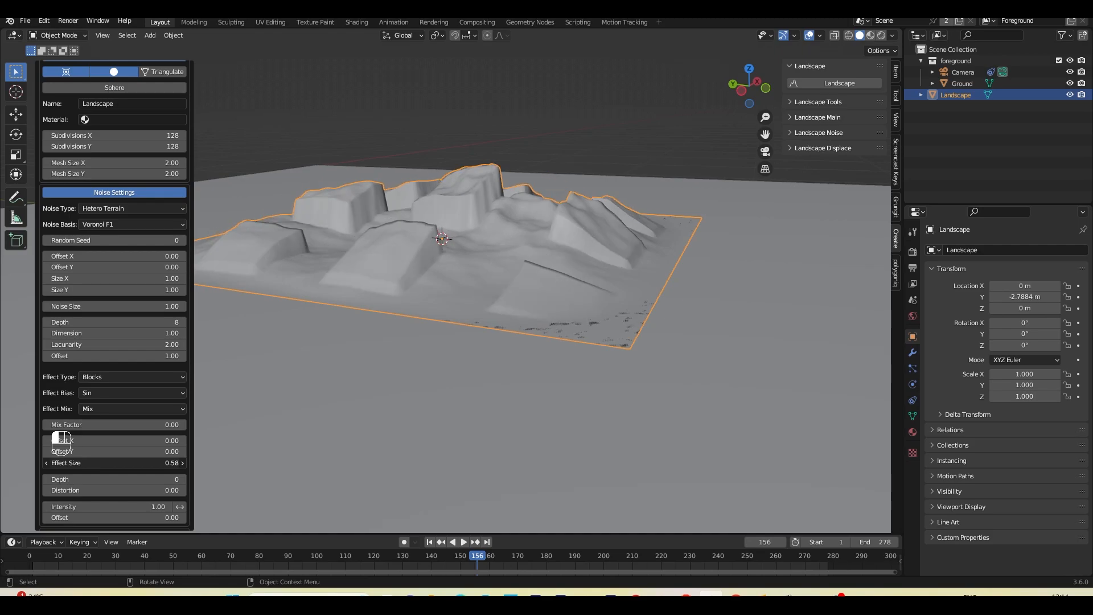
{"action": "middle_click_drag", "start_coordinate": [479, 342], "coordinate": [576, 345]}
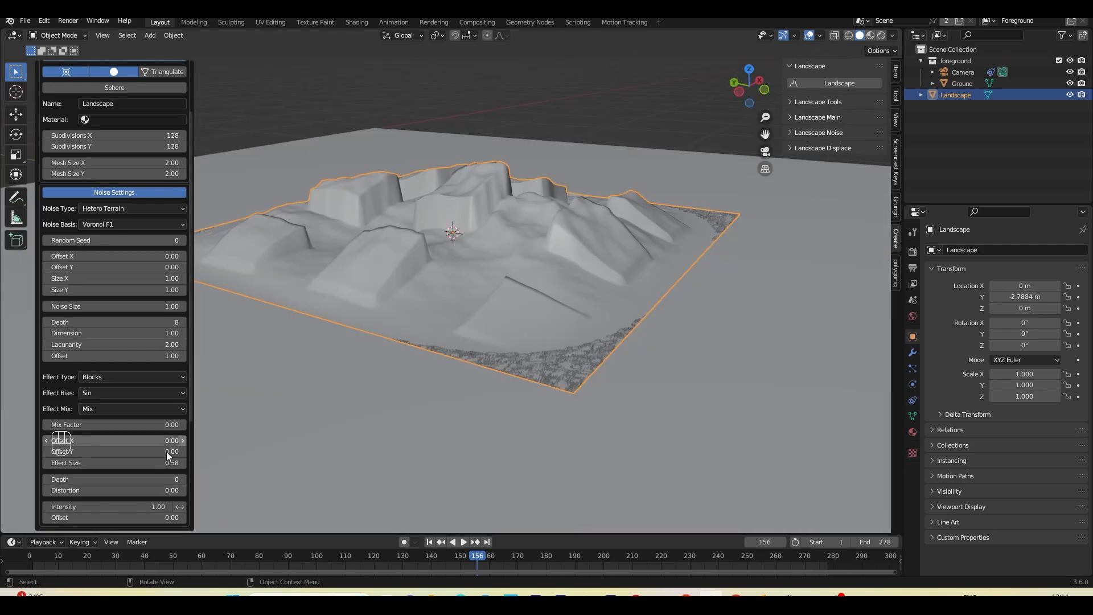
{"action": "left_click_drag", "start_coordinate": [180, 506], "coordinate": [142, 506]}
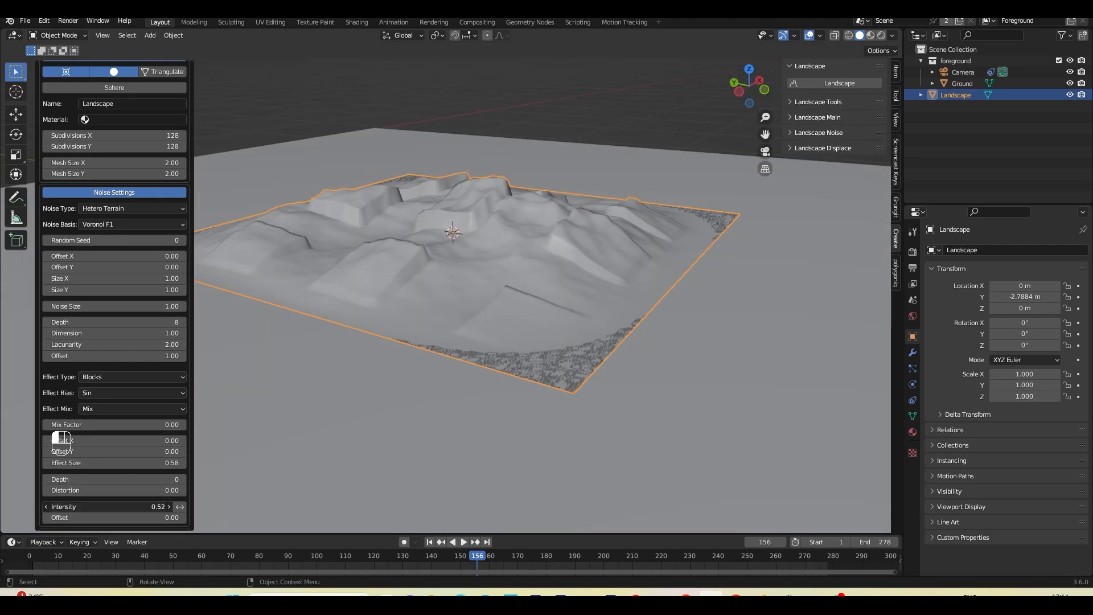
Compare the Waves and None effect types, then set the landscape's effect type to Gradient.
{"action": "left_click", "coordinate": [112, 378]}
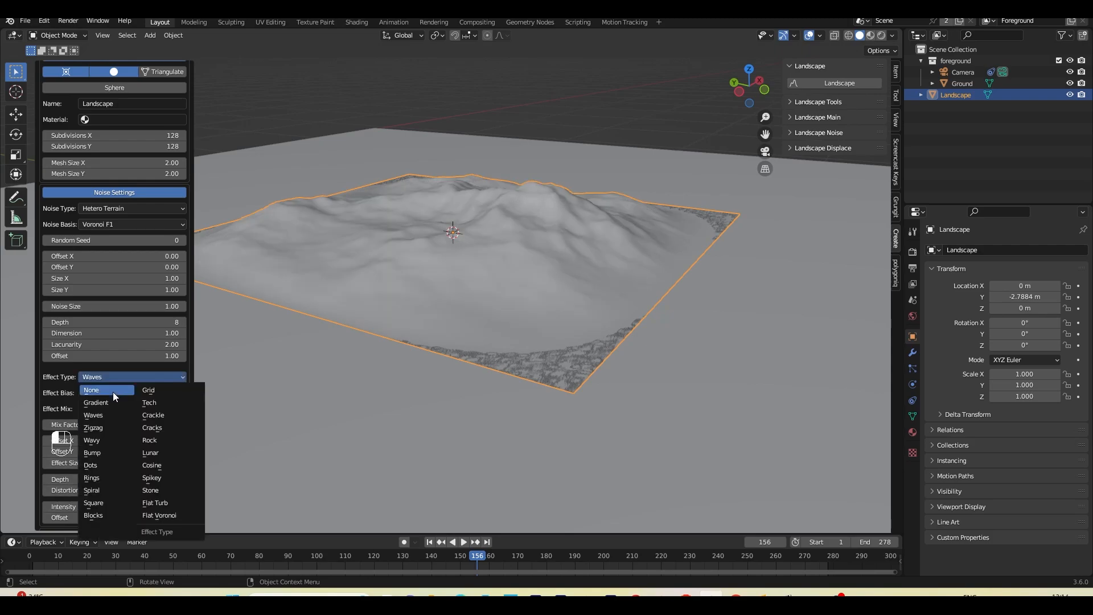
{"action": "left_click", "coordinate": [113, 392]}
{"action": "left_click", "coordinate": [114, 377]}
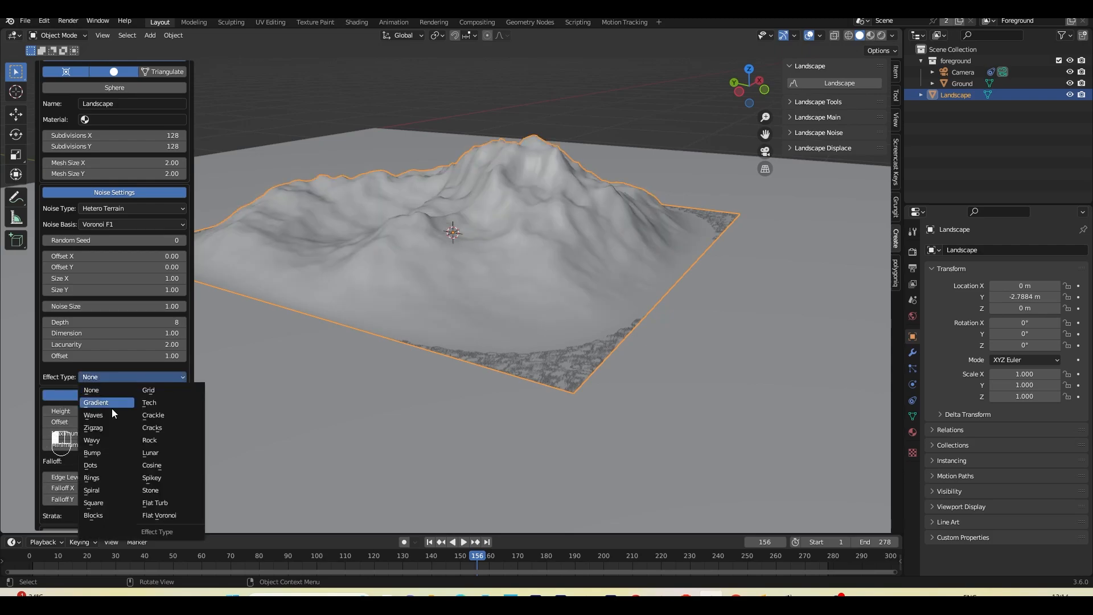
{"action": "left_click", "coordinate": [111, 403]}
{"action": "middle_click_drag", "start_coordinate": [501, 294], "coordinate": [442, 311]}
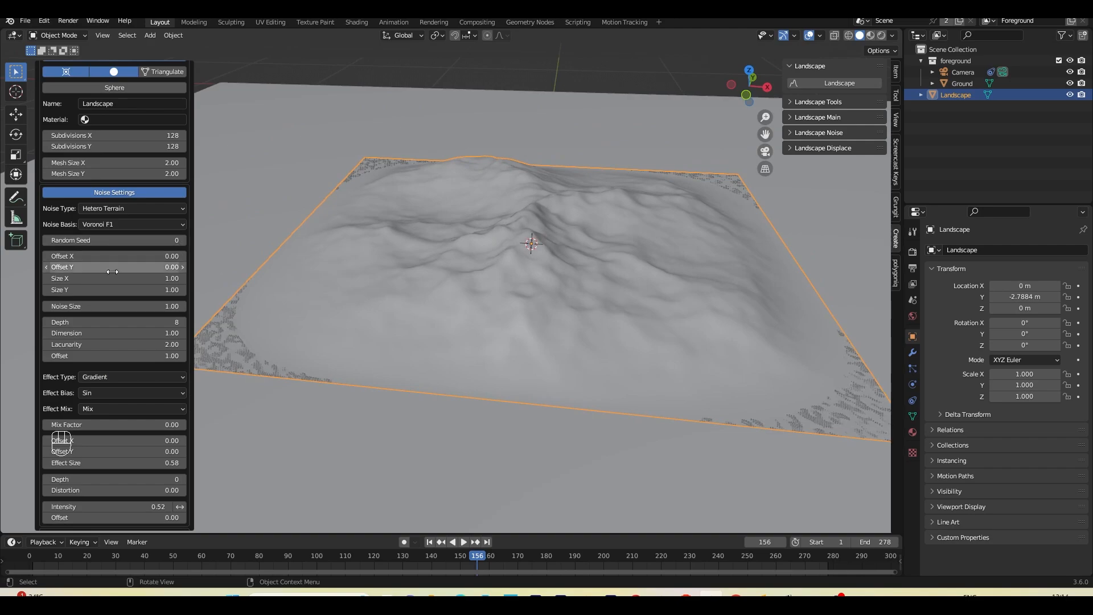
Set the landscape's noise basis to Cell Noise and check the shape from several sides.
{"action": "left_click", "coordinate": [128, 222]}
{"action": "left_click", "coordinate": [131, 343]}
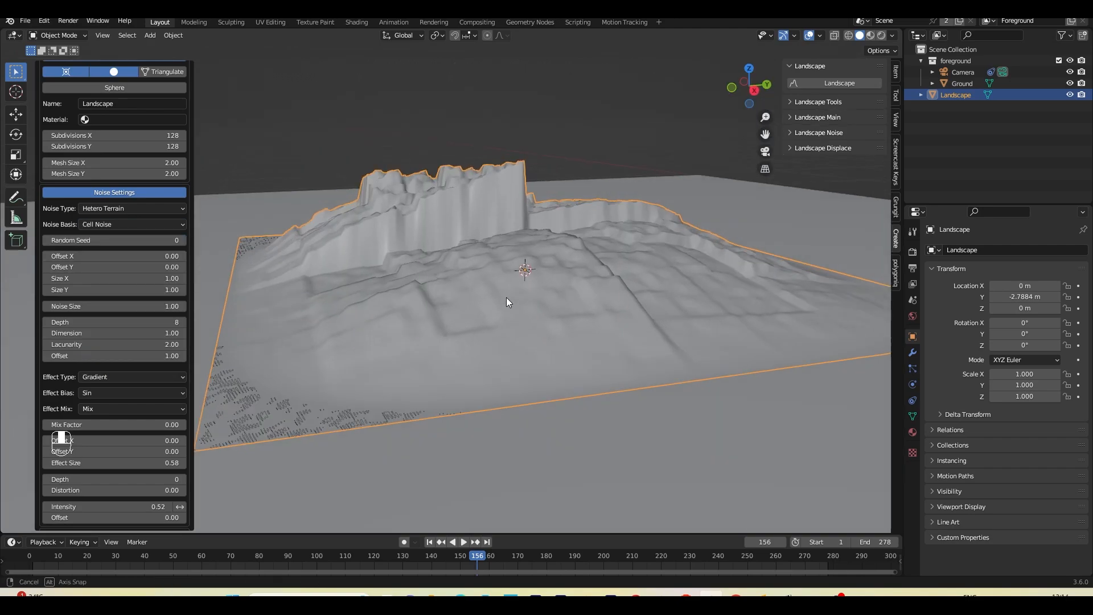
{"action": "middle_click_drag", "start_coordinate": [507, 297], "coordinate": [597, 334]}
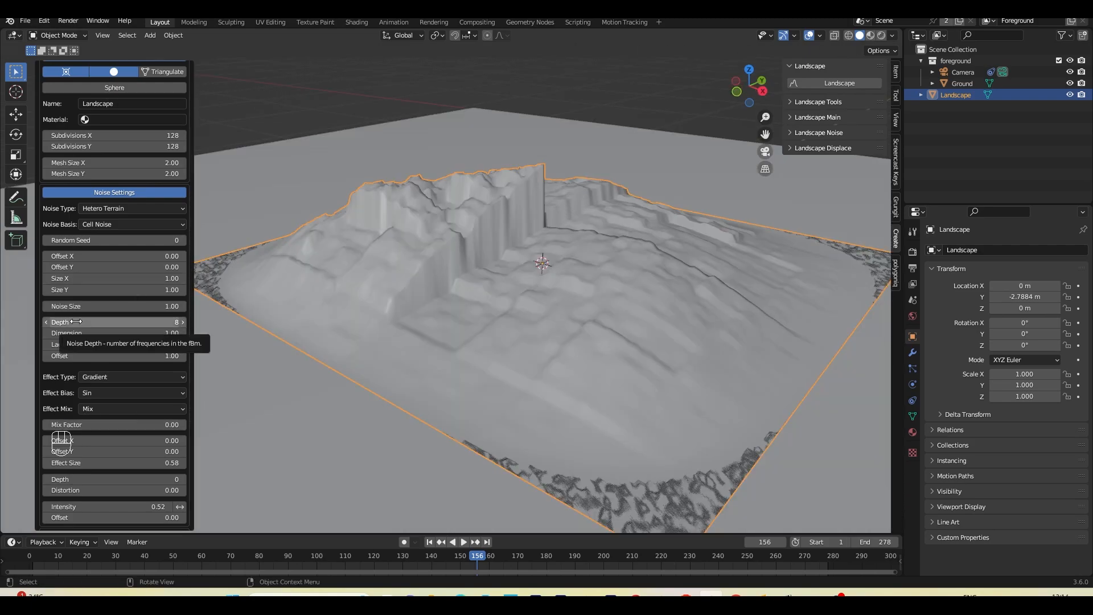
Undo the landscape's creation and add a fresh landscape mesh at the 3D cursor with the same noise settings.
{"action": "key", "text": "ctrl+z"}
{"action": "key", "text": "ctrl+z"}
{"action": "key", "text": "ctrl+z"}
{"action": "key", "text": "ctrl+z"}
{"action": "key", "text": "ctrl+z"}
{"action": "middle_click_drag", "start_coordinate": [544, 287], "coordinate": [547, 296], "text": "shift"}
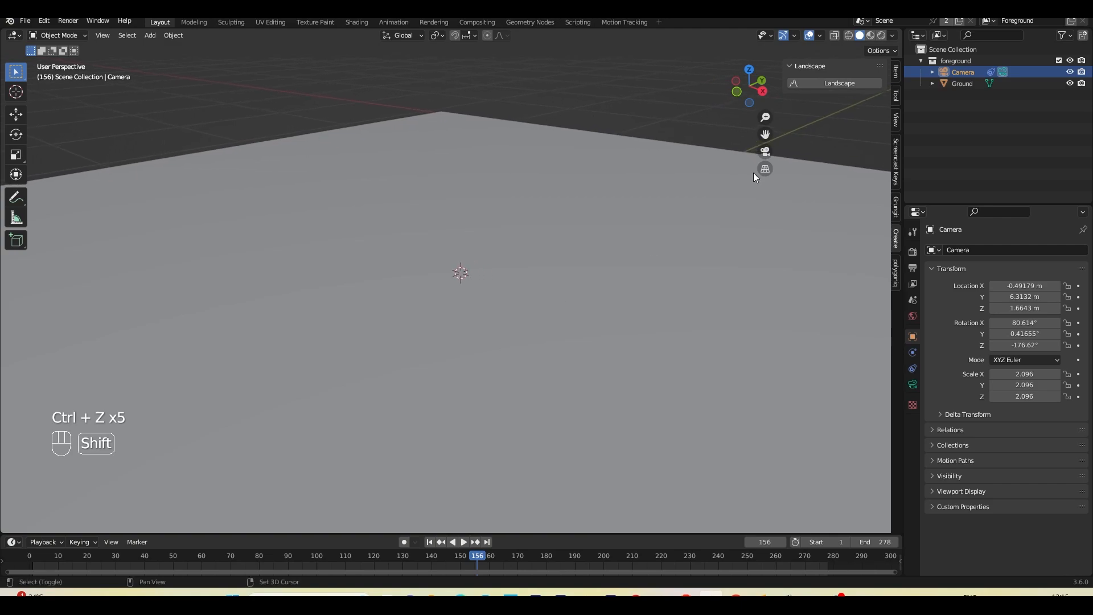
{"action": "left_click", "coordinate": [848, 84]}
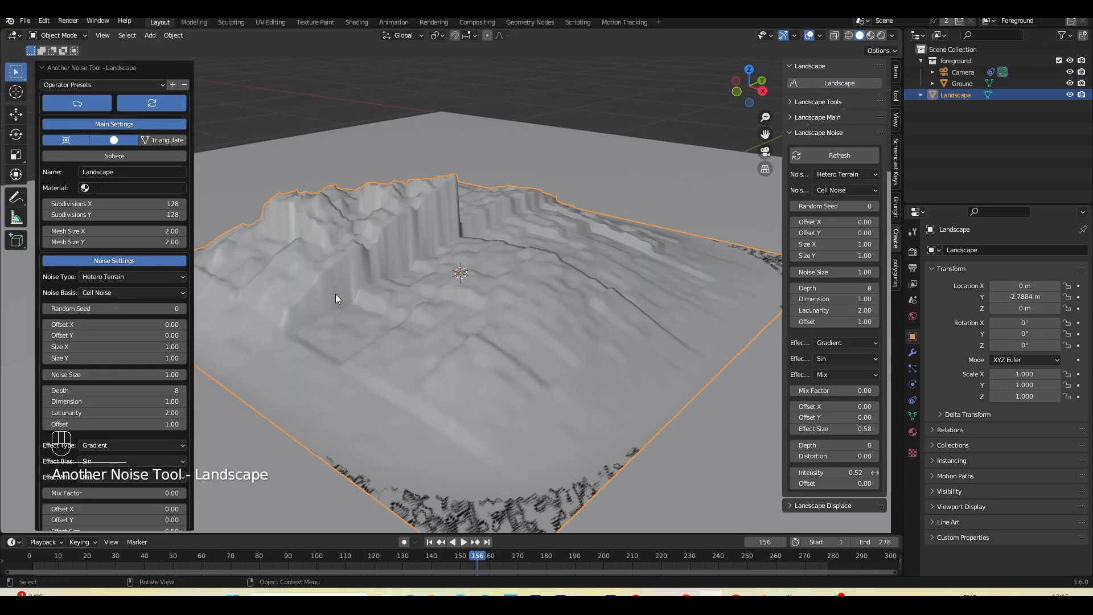
{"action": "middle_click_drag", "start_coordinate": [535, 327], "coordinate": [543, 331], "text": "shift"}
Shift the landscape's noise to an Offset X of -0.45 and an Offset Y of 0.63.
{"action": "scroll", "coordinate": [121, 390], "scroll_direction": "down", "scroll_amount": 5}
{"action": "scroll", "coordinate": [105, 293], "scroll_direction": "up", "scroll_amount": 4}
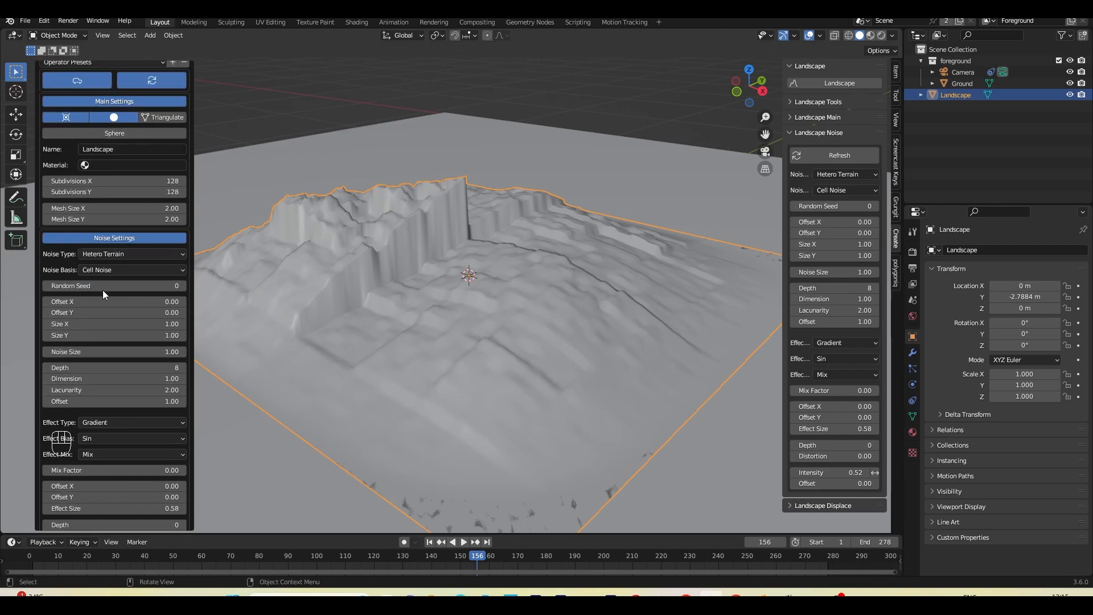
{"action": "left_click_drag", "start_coordinate": [151, 315], "coordinate": [185, 314]}
{"action": "mouse_move", "coordinate": [744, 328]}
{"action": "middle_mouse_down"}
{"action": "mouse_move", "coordinate": [685, 325]}
{"action": "mouse_move", "coordinate": [737, 324]}
{"action": "middle_mouse_up"}
{"action": "left_click_drag", "start_coordinate": [125, 302], "coordinate": [100, 302]}
{"action": "middle_click_drag", "start_coordinate": [582, 296], "coordinate": [695, 299]}
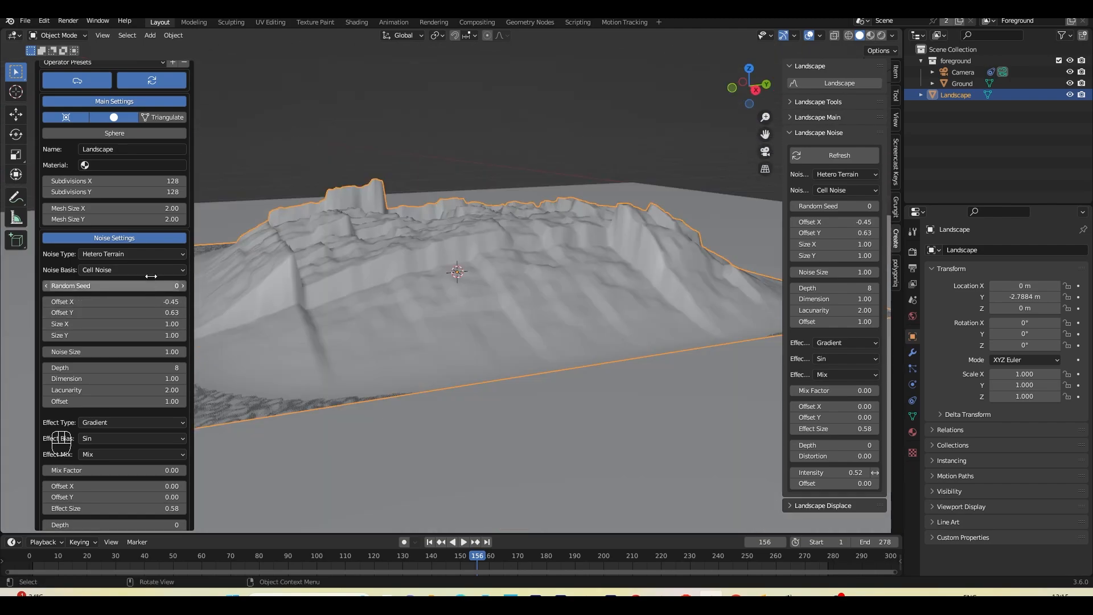
Set the landscape's X and Y subdivisions to 256.
{"action": "left_click", "coordinate": [167, 181]}
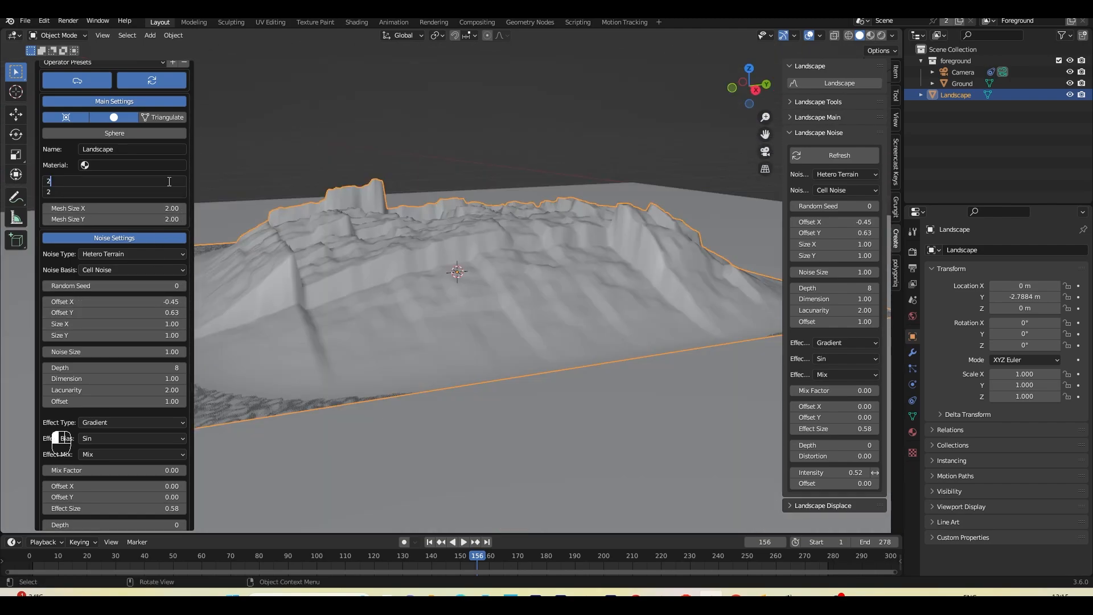
{"action": "key", "text": "Return"}
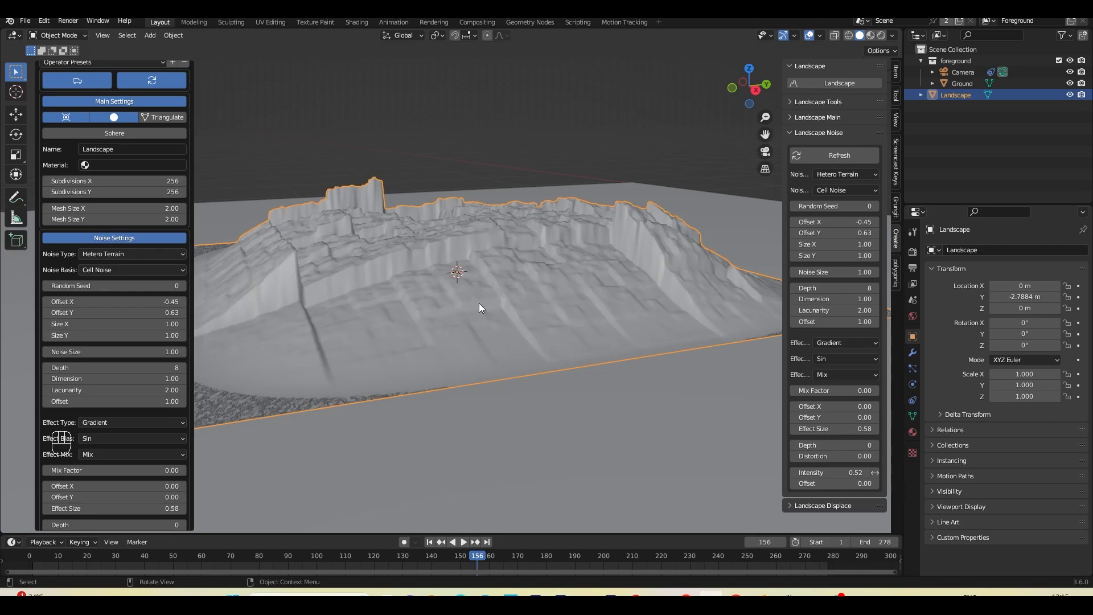
{"action": "middle_click_drag", "start_coordinate": [480, 303], "coordinate": [511, 306]}
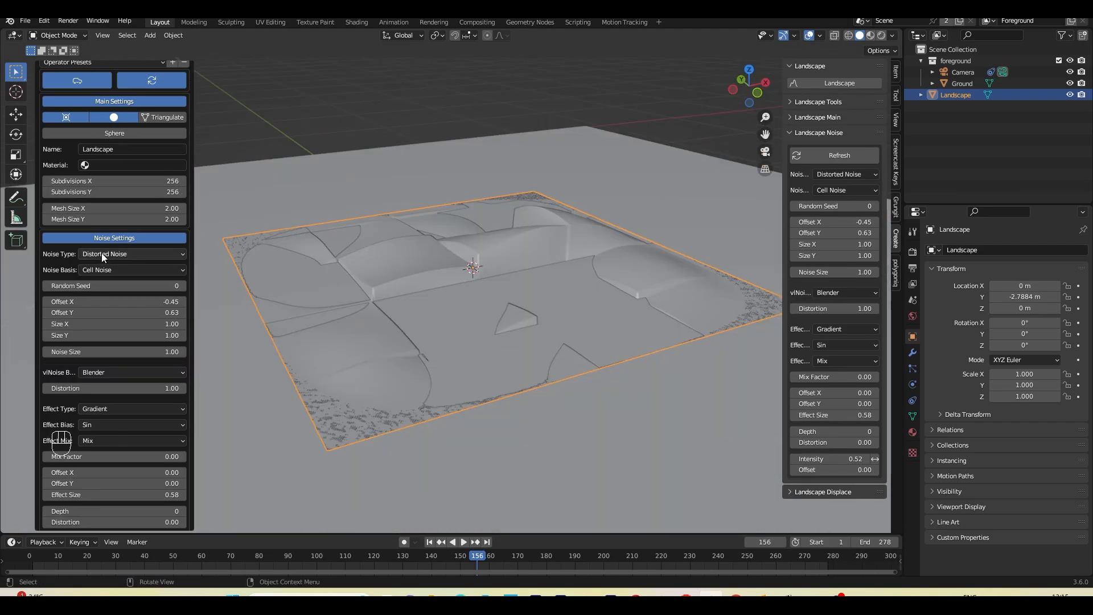
Set the landscape's noise type to Marble with Sharp inv. as the sharpness option.
{"action": "left_click", "coordinate": [102, 253]}
{"action": "left_click", "coordinate": [121, 359]}
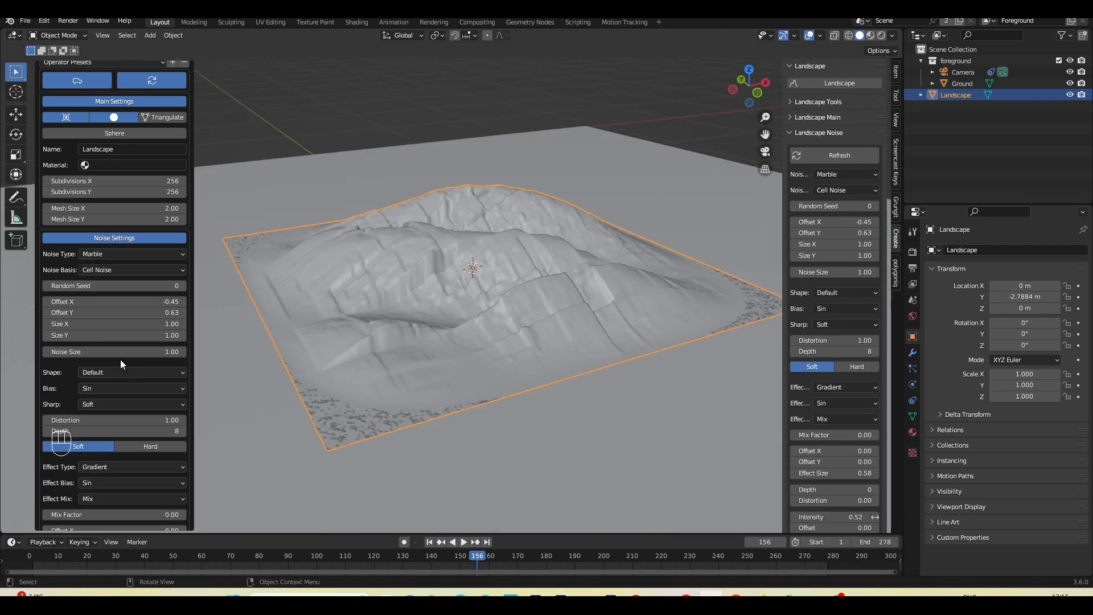
{"action": "middle_click_drag", "start_coordinate": [530, 336], "coordinate": [459, 329]}
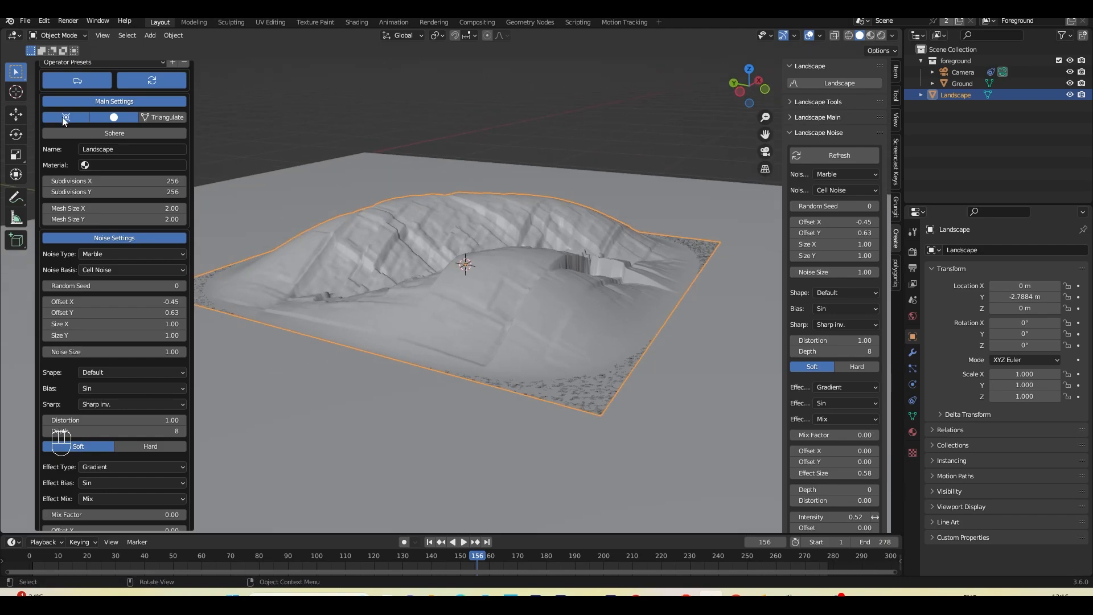
Look through the camera at frame 173 and scale the landscape to about 2.784 so it nearly covers the ground plane.
{"action": "left_click", "coordinate": [496, 119]}
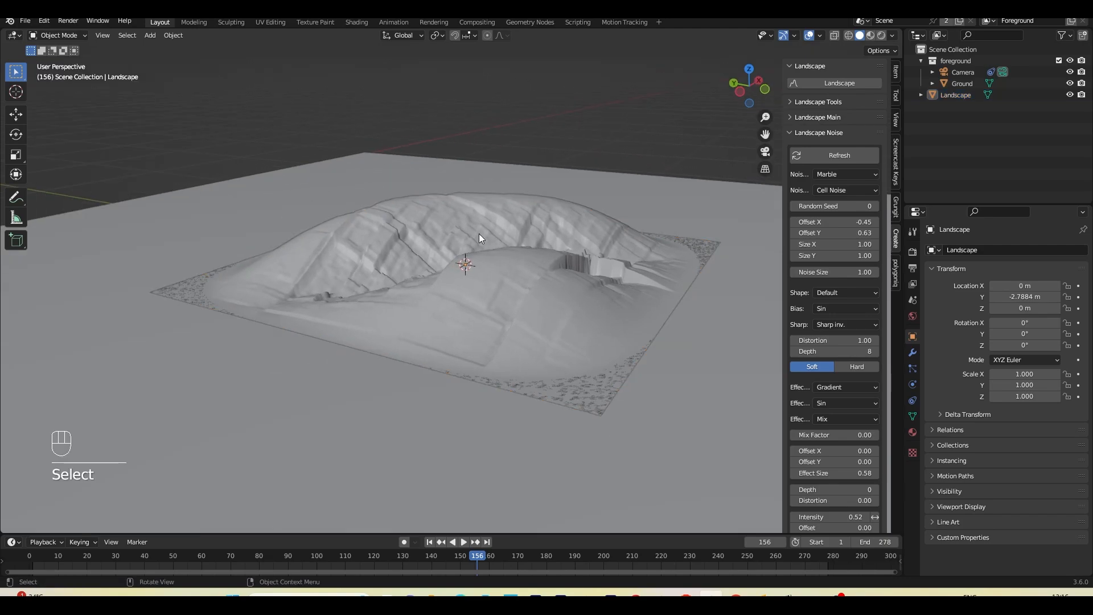
{"action": "left_click", "coordinate": [479, 234]}
{"action": "left_click", "coordinate": [766, 152]}
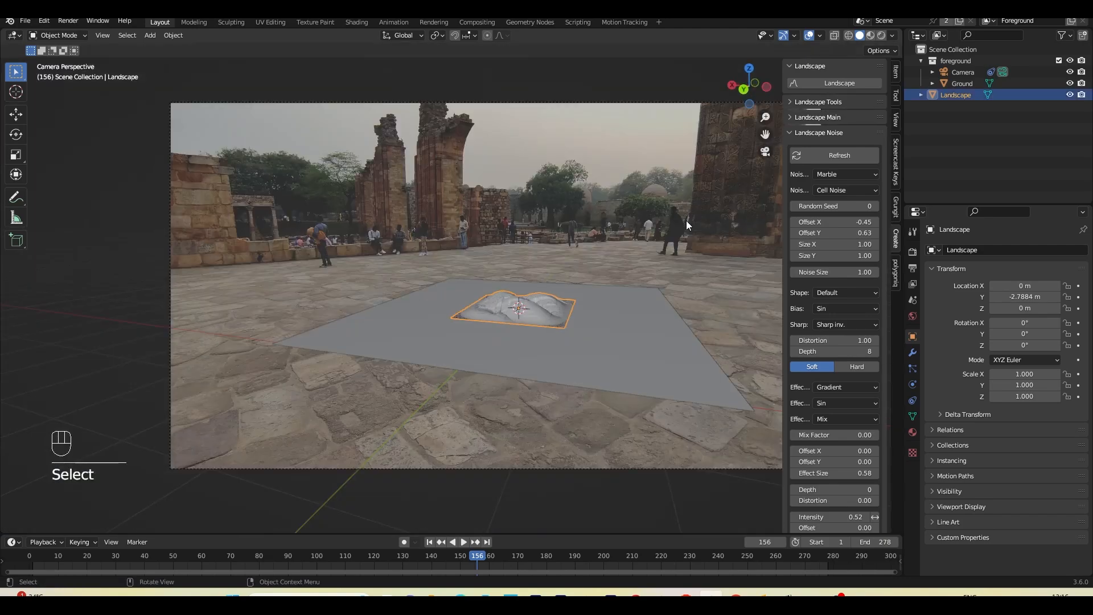
{"action": "key", "text": "n"}
{"action": "scroll", "coordinate": [626, 338], "scroll_direction": "up", "scroll_amount": 2}
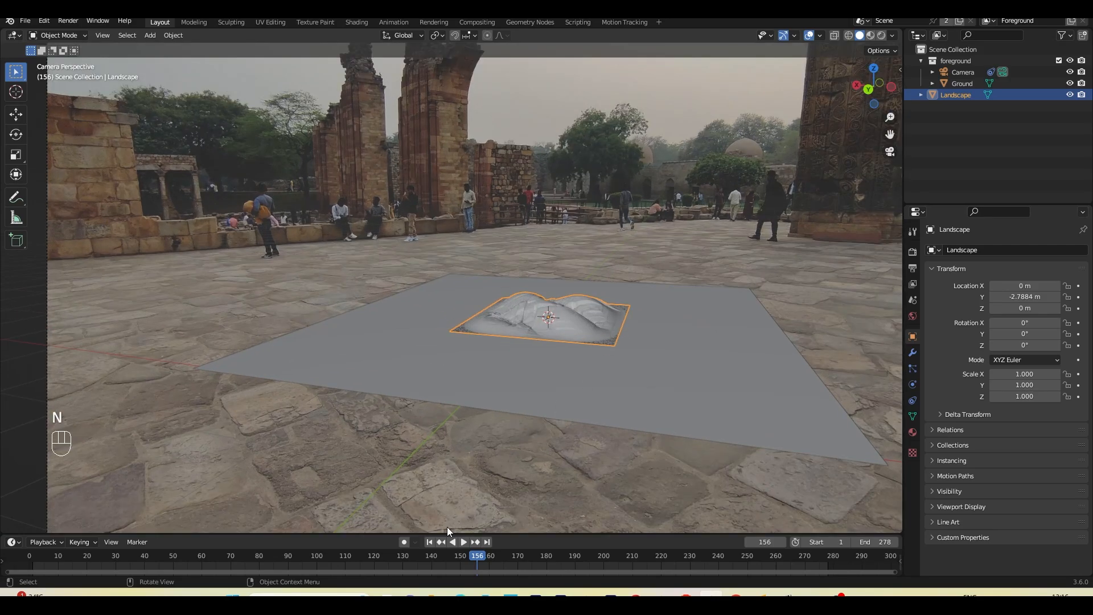
{"action": "left_click", "coordinate": [526, 569]}
{"action": "key", "text": "s"}
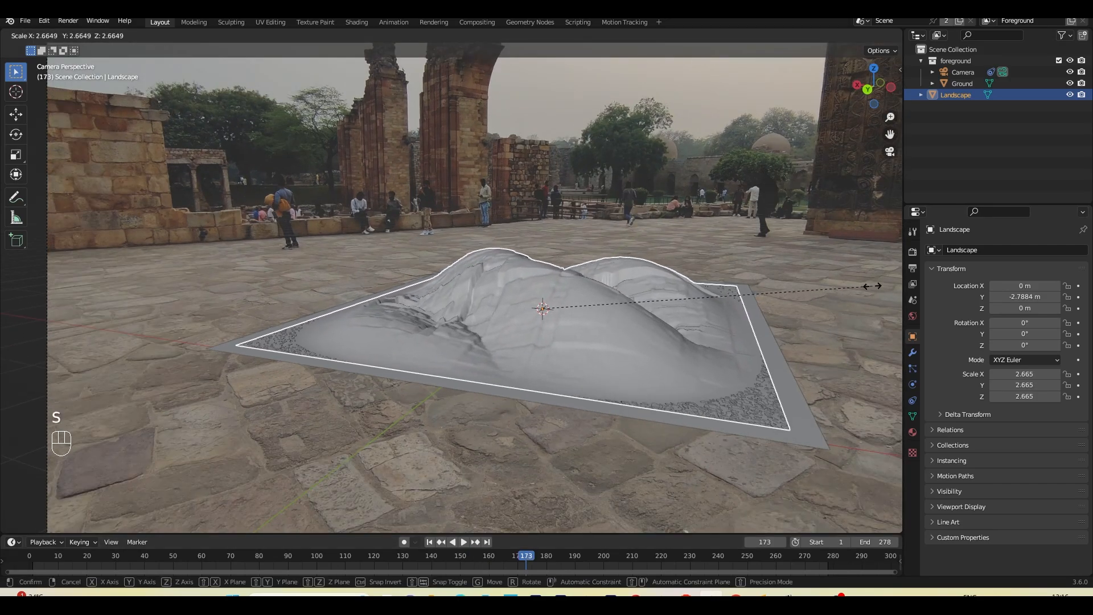
{"action": "left_click", "coordinate": [700, 363]}
Move the landscape into a new collection named landscape.
{"action": "middle_click_drag", "start_coordinate": [700, 359], "coordinate": [654, 319]}
{"action": "key", "text": "m"}
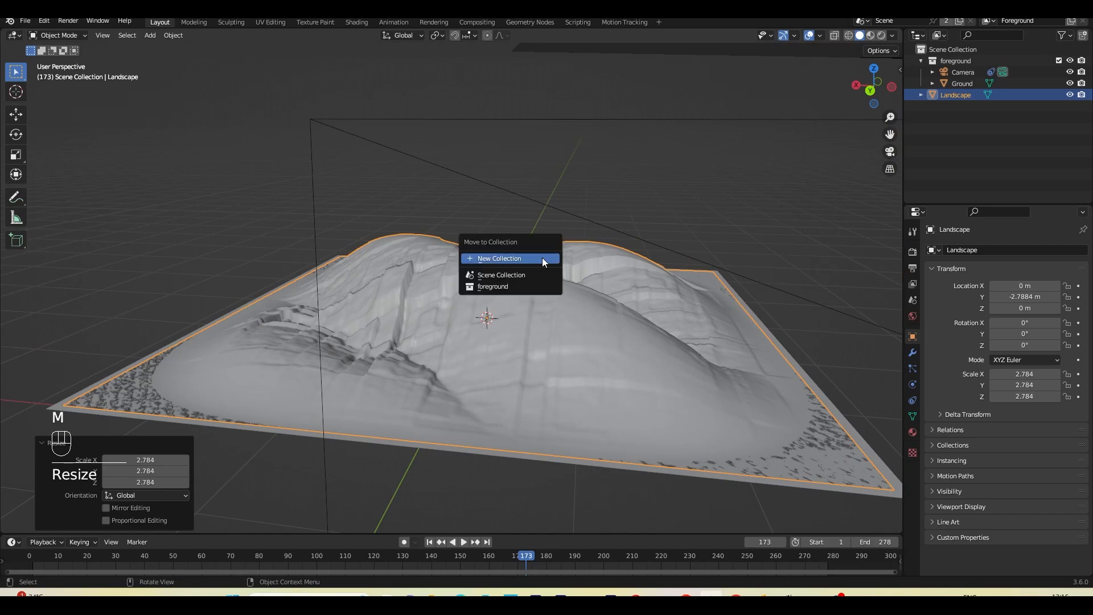
{"action": "left_click", "coordinate": [543, 258]}
{"action": "type", "text": "landscape"}
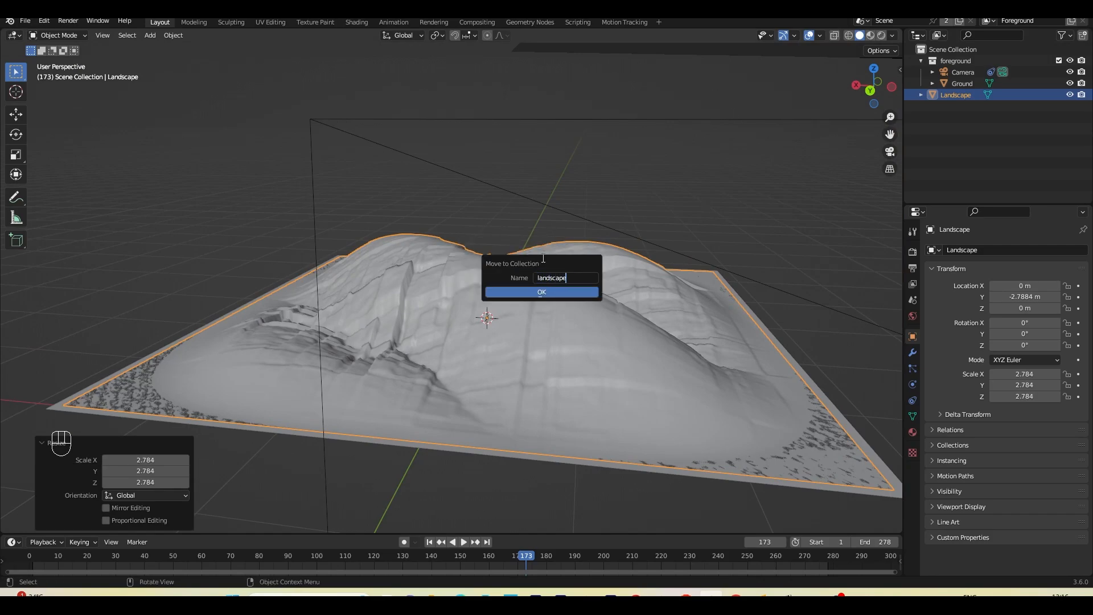
{"action": "key", "text": "Return"}
Look through the camera and raise the landscape about 1.004 m along the Z axis above the ground plane.
{"action": "left_click", "coordinate": [891, 153]}
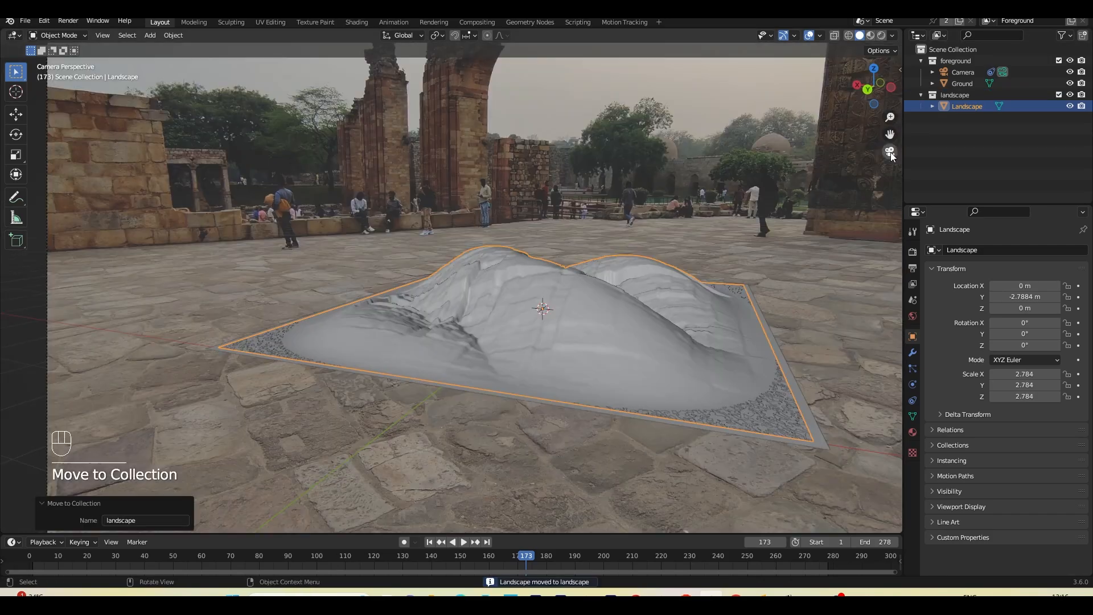
{"action": "scroll", "coordinate": [604, 314], "scroll_direction": "up", "scroll_amount": 2}
{"action": "key", "text": "g"}
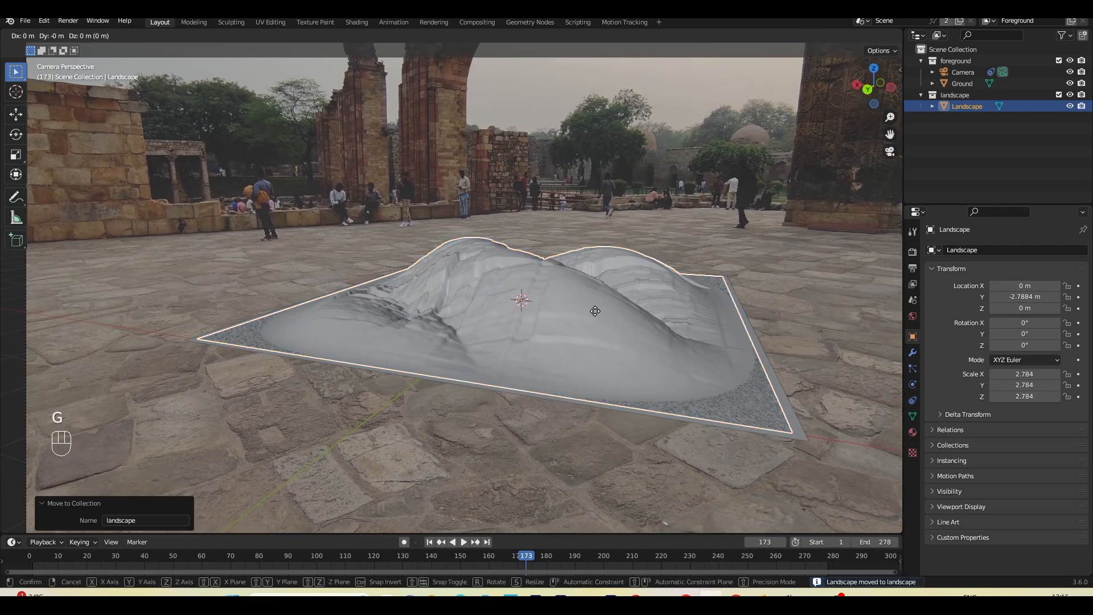
{"action": "key", "text": "z"}
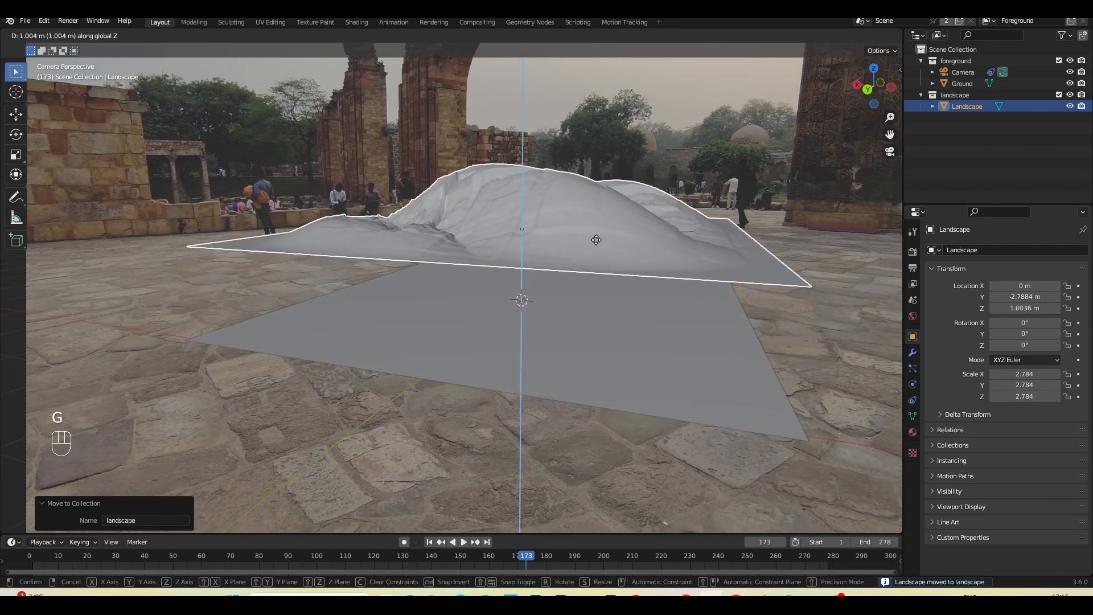
{"action": "left_click", "coordinate": [596, 239]}
Extrude the landscape mesh's four outer border edges about 1.001 m down along Z to form side walls reaching the ground plane.
{"action": "middle_click_drag", "start_coordinate": [597, 240], "coordinate": [519, 289]}
{"action": "key", "text": "Tab"}
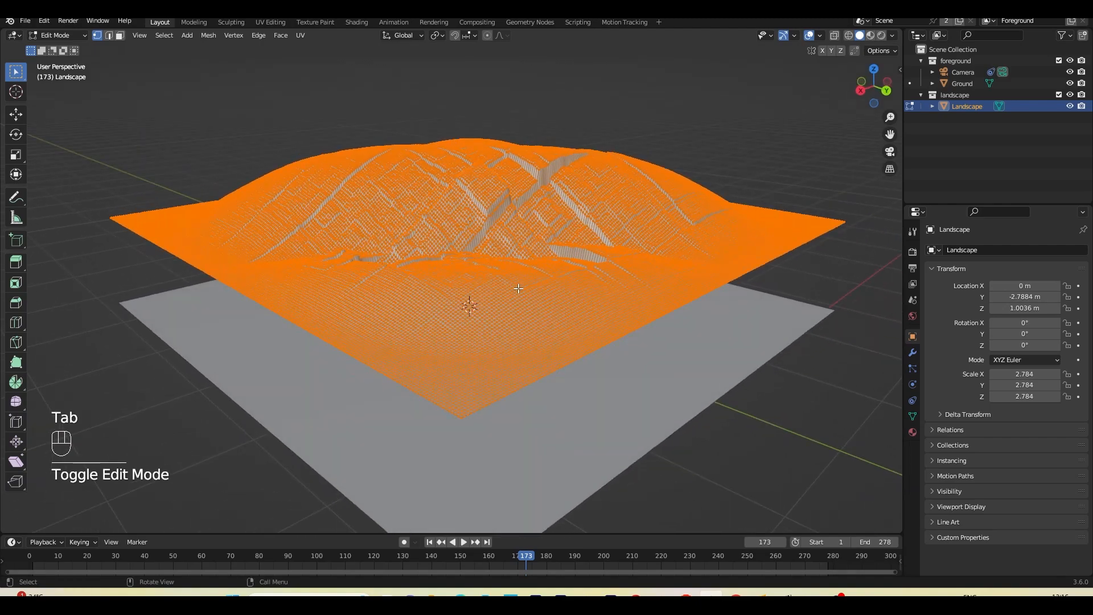
{"action": "key", "text": "2"}
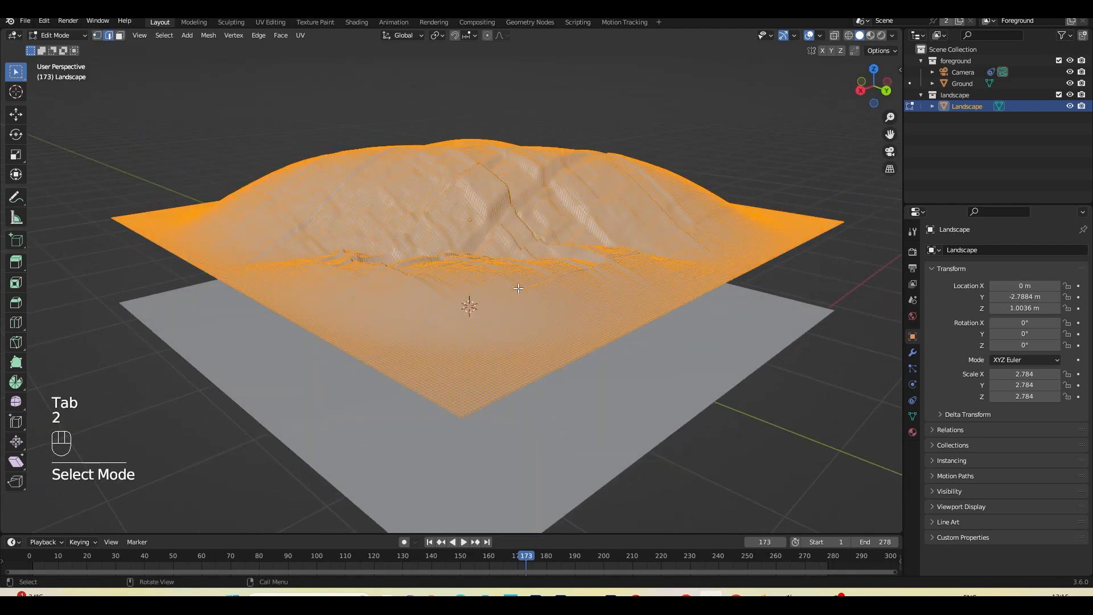
{"action": "left_click", "coordinate": [481, 408], "text": "alt"}
{"action": "left_click", "coordinate": [473, 411], "text": "shift"}
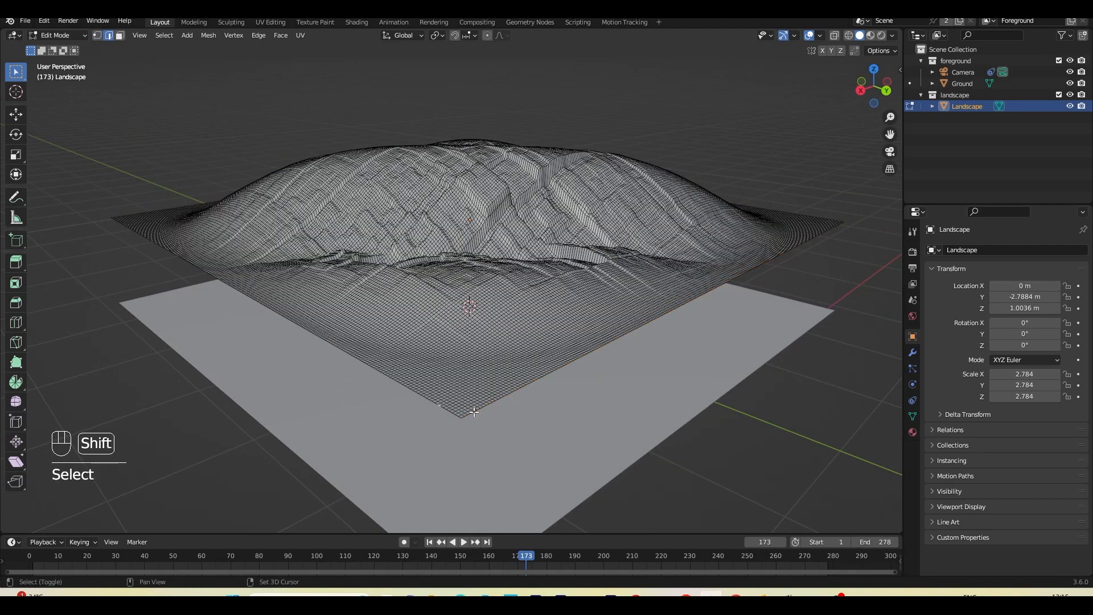
{"action": "left_click", "coordinate": [454, 416], "text": "alt+shift"}
{"action": "left_click", "coordinate": [452, 412], "text": "alt+shift"}
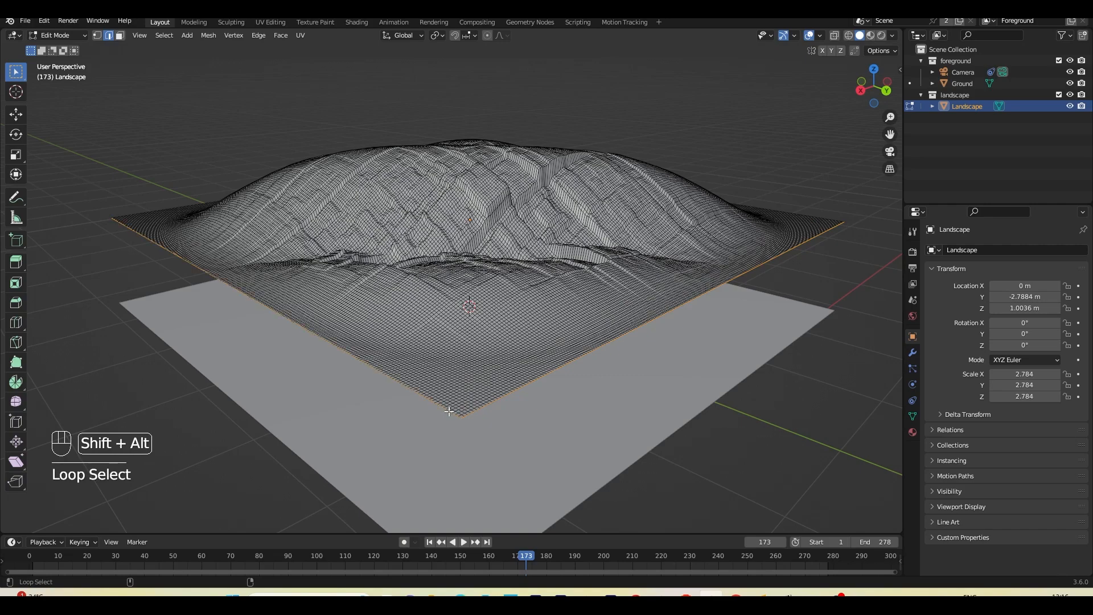
{"action": "middle_click_drag", "start_coordinate": [324, 415], "coordinate": [575, 370]}
{"action": "left_click", "coordinate": [656, 319], "text": "alt+shift"}
{"action": "left_click", "coordinate": [581, 351], "text": "alt+shift"}
{"action": "key", "text": "e"}
{"action": "key", "text": "z"}
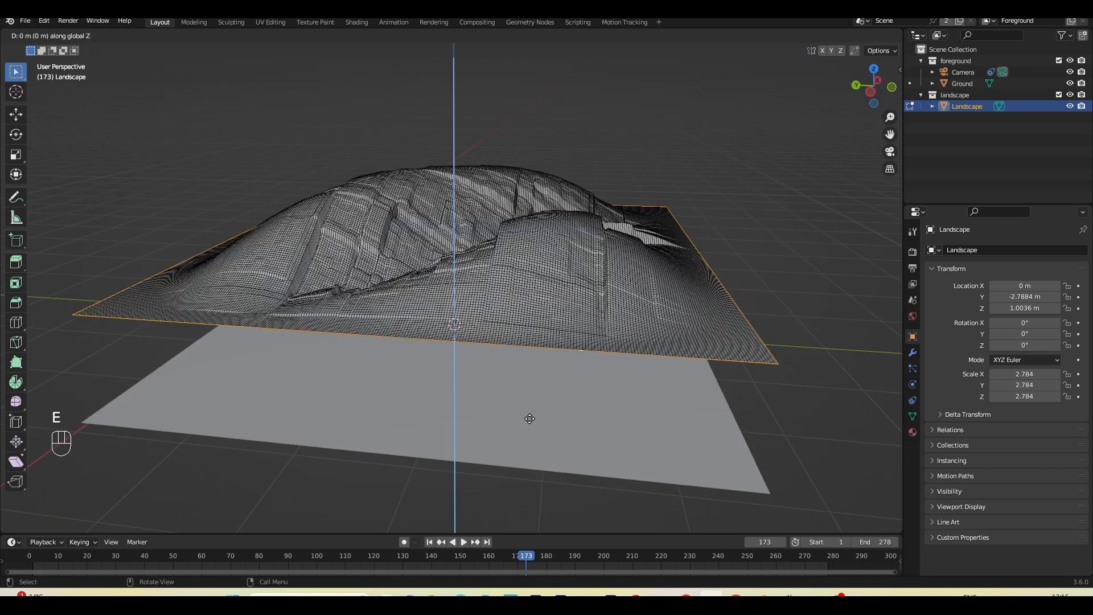
{"action": "left_click", "coordinate": [527, 497]}
{"action": "scroll", "coordinate": [528, 497], "scroll_direction": "down", "scroll_amount": 5}
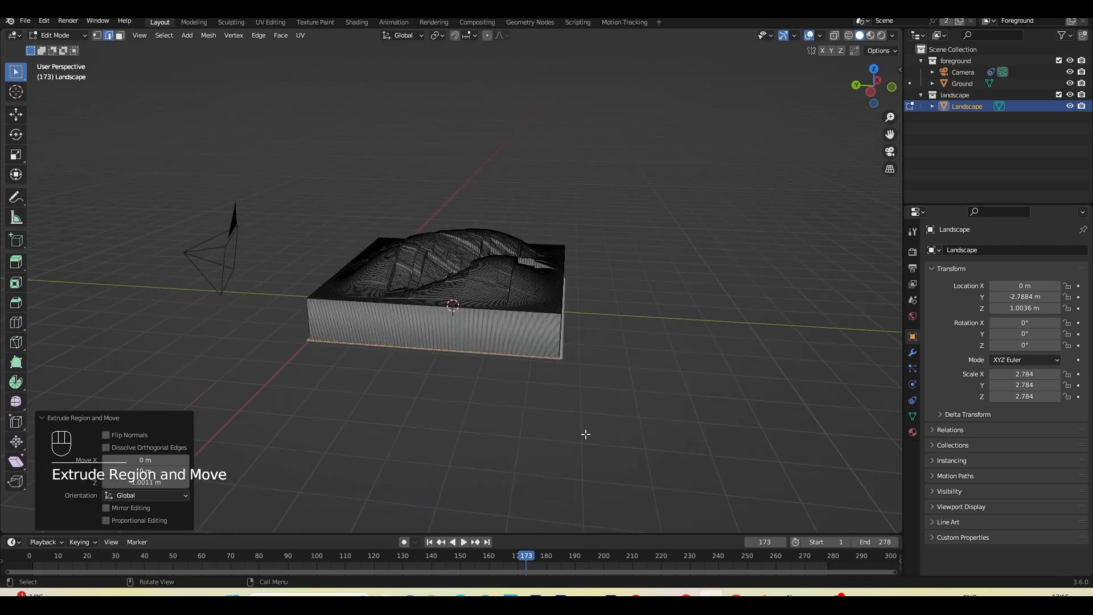
Select the loop of side-wall faces and assign it a new material named base.
{"action": "middle_click_drag", "start_coordinate": [527, 496], "coordinate": [566, 374]}
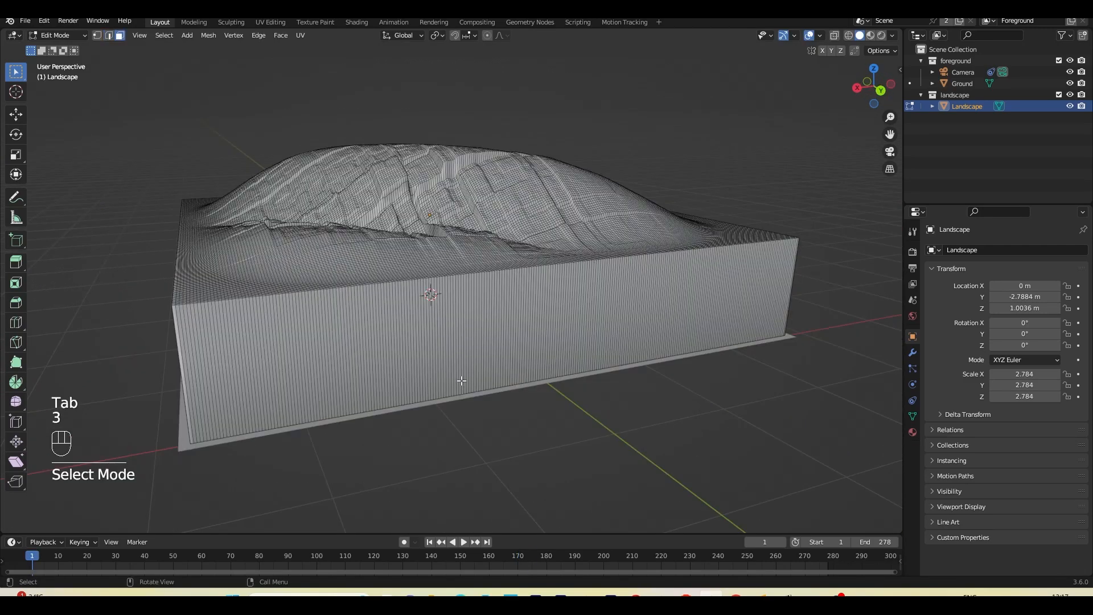
{"action": "left_click", "coordinate": [353, 356], "text": "alt"}
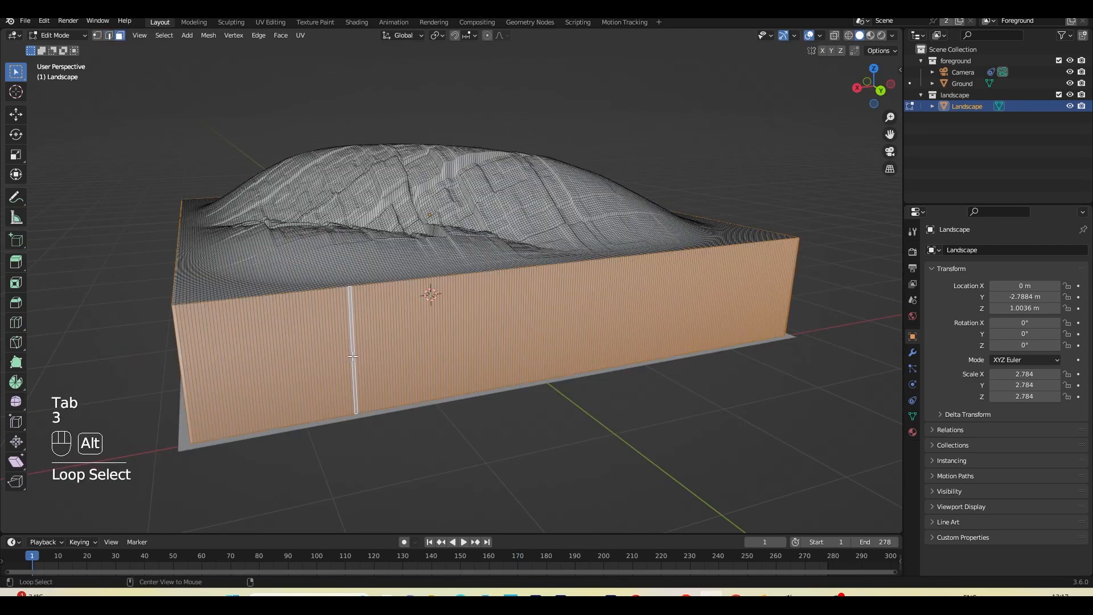
{"action": "middle_click_drag", "start_coordinate": [222, 362], "coordinate": [490, 325]}
{"action": "scroll", "coordinate": [491, 325], "scroll_direction": "down", "scroll_amount": 3}
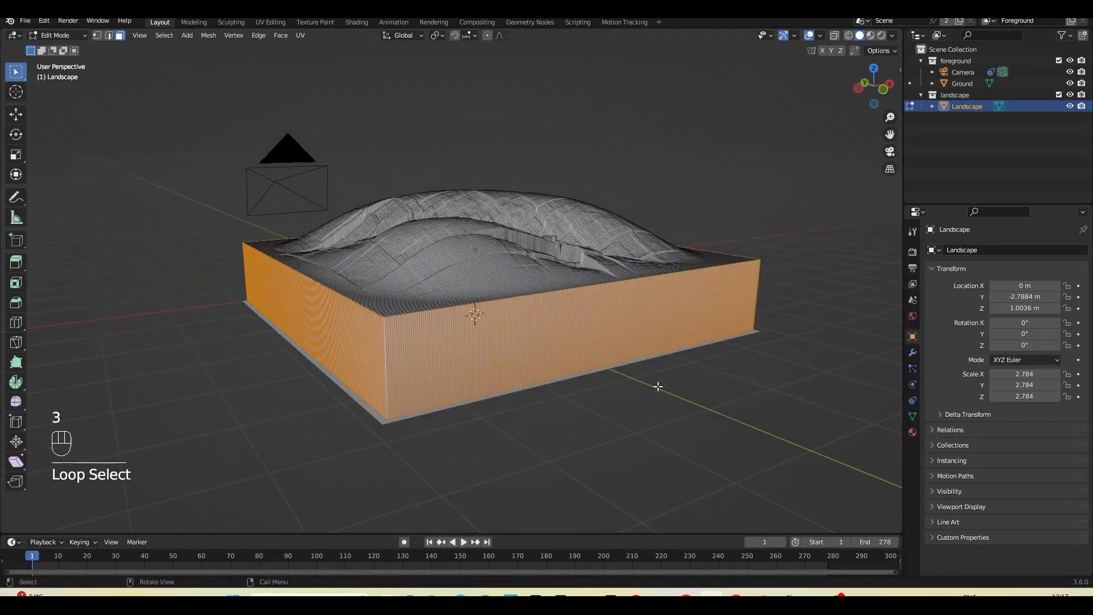
{"action": "left_click", "coordinate": [912, 434]}
{"action": "left_click", "coordinate": [989, 300]}
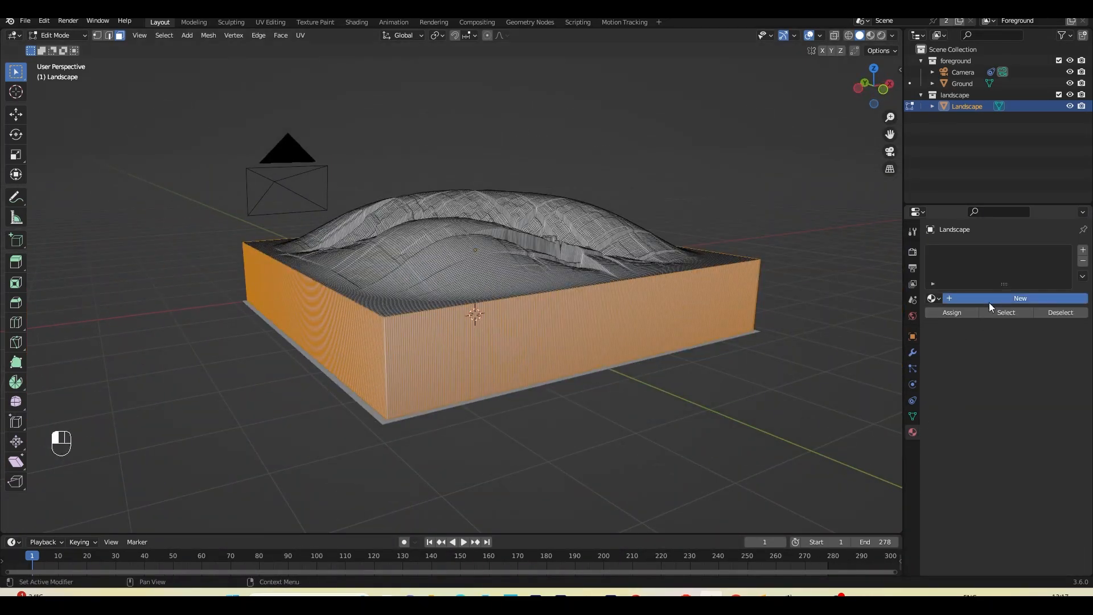
{"action": "double_click", "coordinate": [993, 298]}
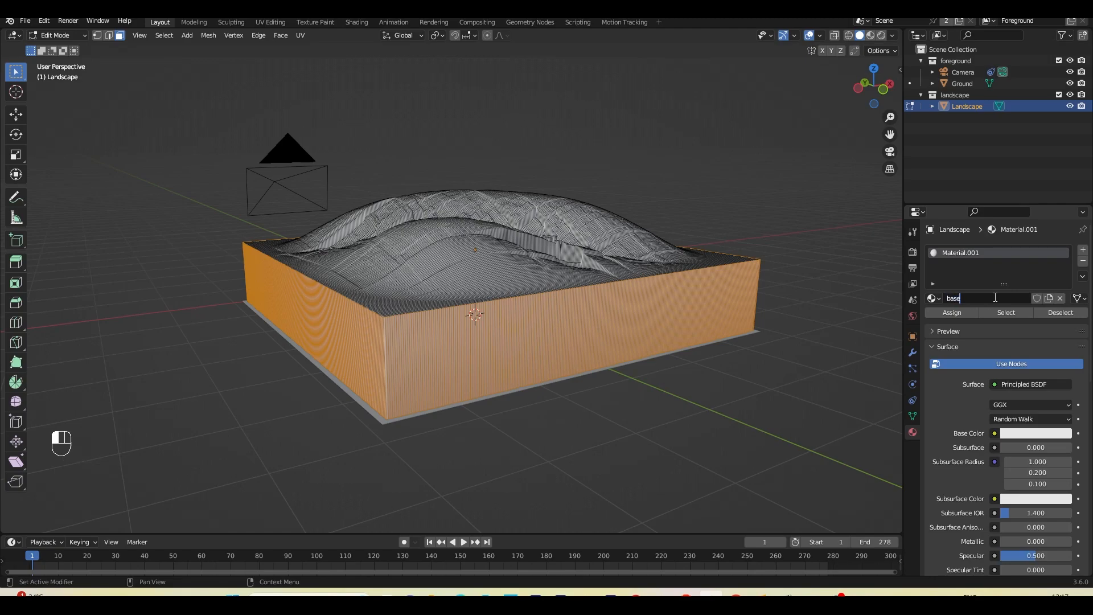
{"action": "key", "text": "Return"}
{"action": "left_click", "coordinate": [952, 313]}
Invert the face selection, assign a new material named top mountains to the terrain surface, and return to Object Mode.
{"action": "key", "text": "ctrl+i"}
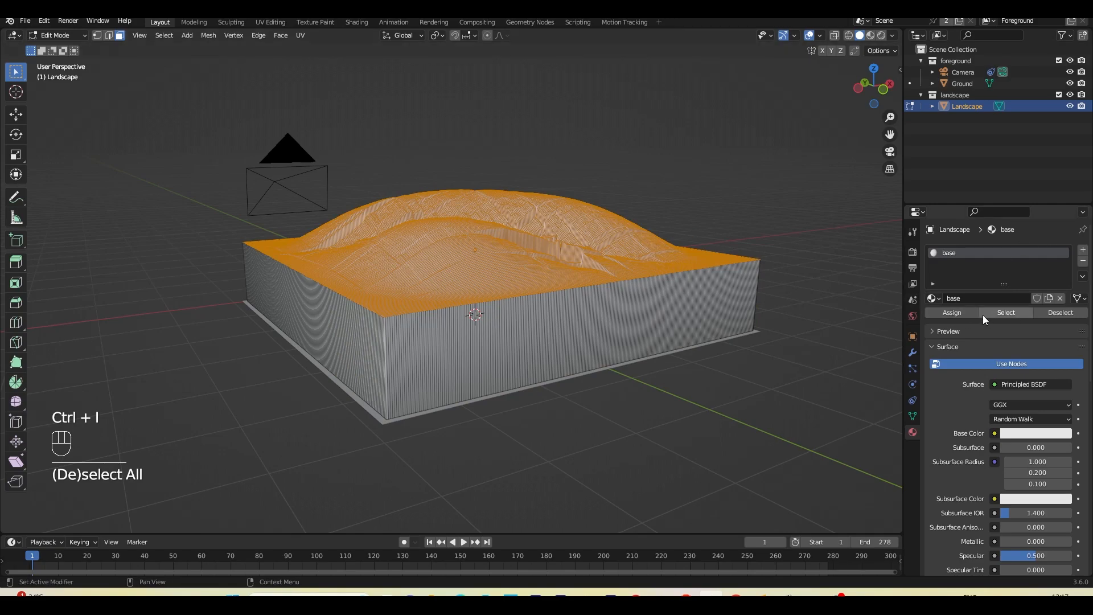
{"action": "left_click", "coordinate": [1082, 250]}
{"action": "left_click", "coordinate": [1002, 322]}
{"action": "double_click", "coordinate": [1002, 323]}
{"action": "type", "text": "top"}
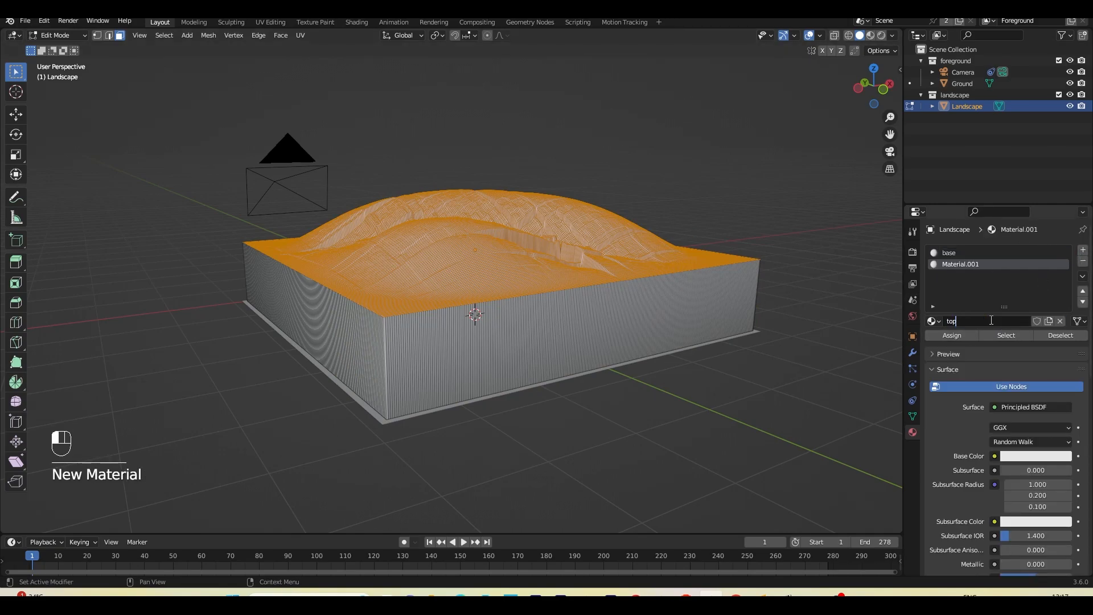
{"action": "type", "text": " mountains"}
{"action": "key", "text": "Return"}
{"action": "left_click", "coordinate": [950, 338]}
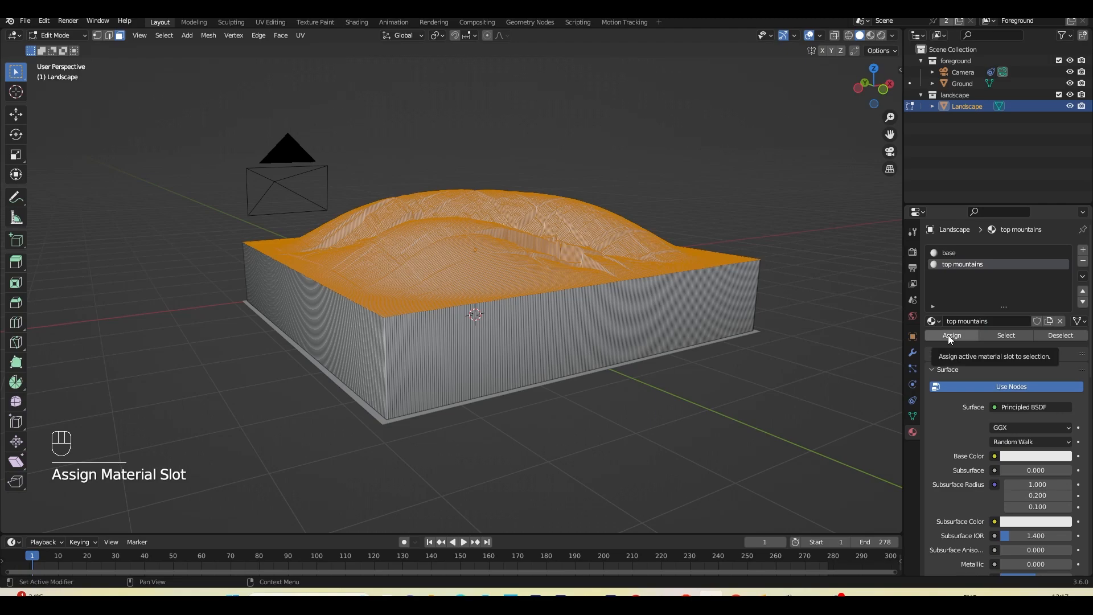
{"action": "key", "text": "Tab"}
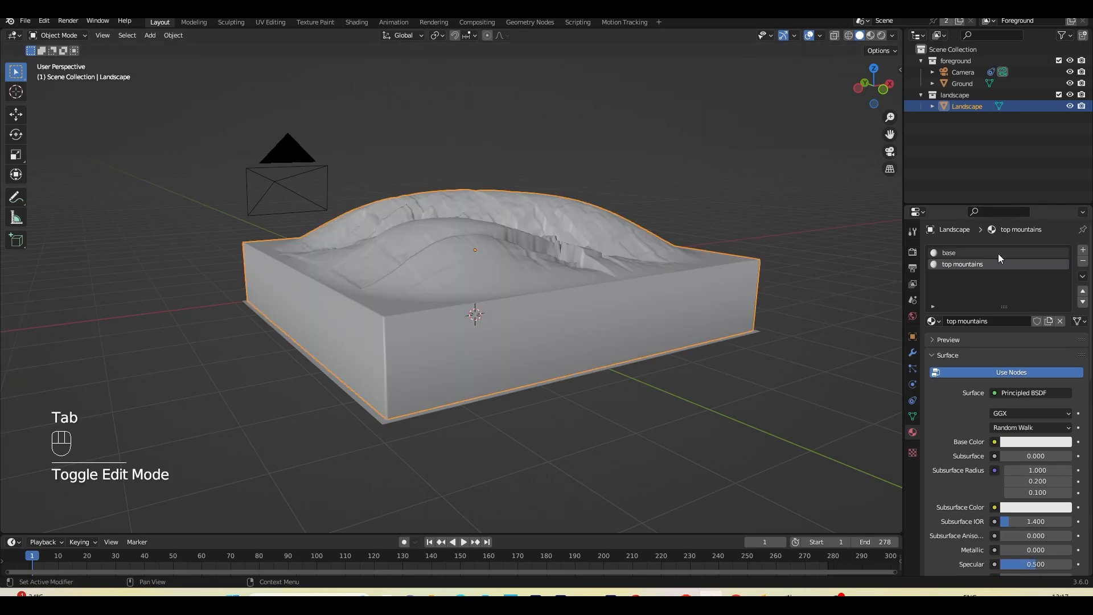
Look through the camera and rotate the landscape about the Z axis so it stands at an angle to the ground plane.
{"action": "left_click", "coordinate": [889, 152]}
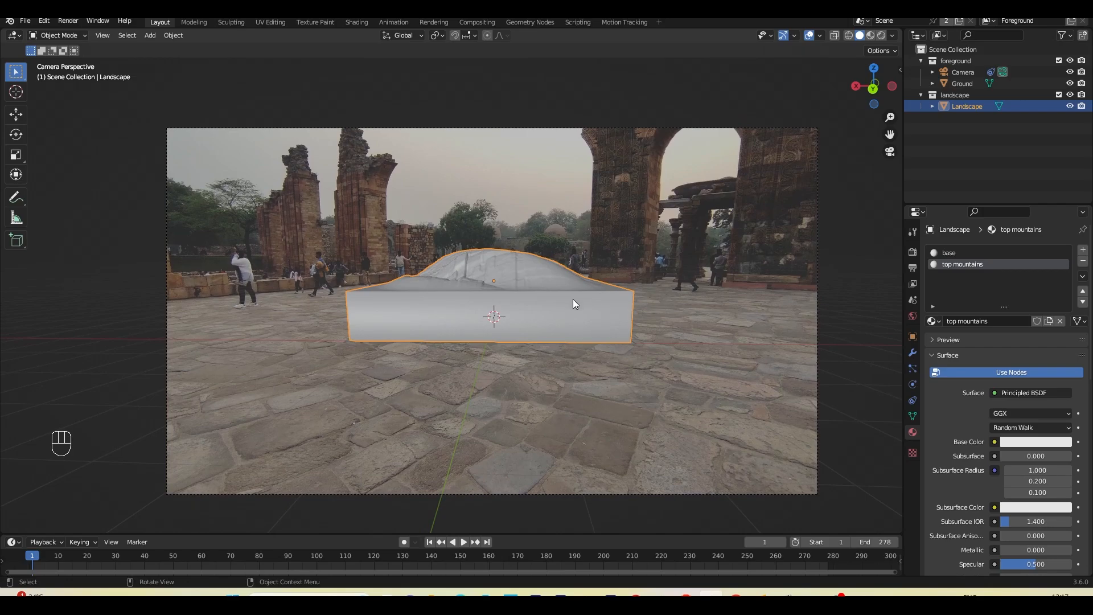
{"action": "key", "text": "r"}
{"action": "key", "text": "z"}
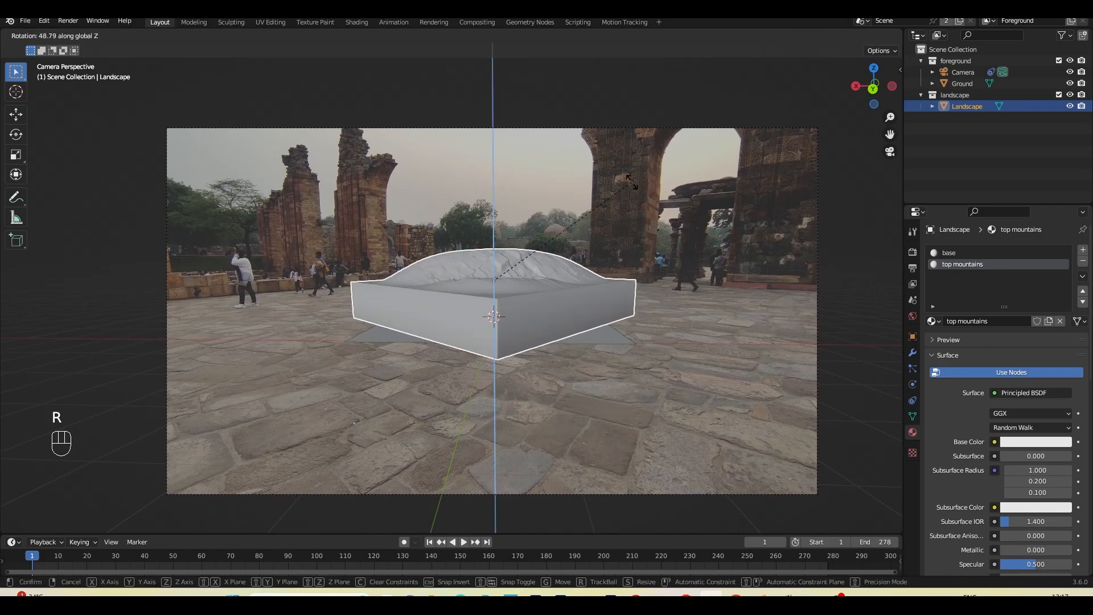
{"action": "left_click", "coordinate": [606, 269]}
Scale the ground plane by about 1.887 so it extends well beyond the landscape block, and check it through the camera.
{"action": "left_click", "coordinate": [663, 389]}
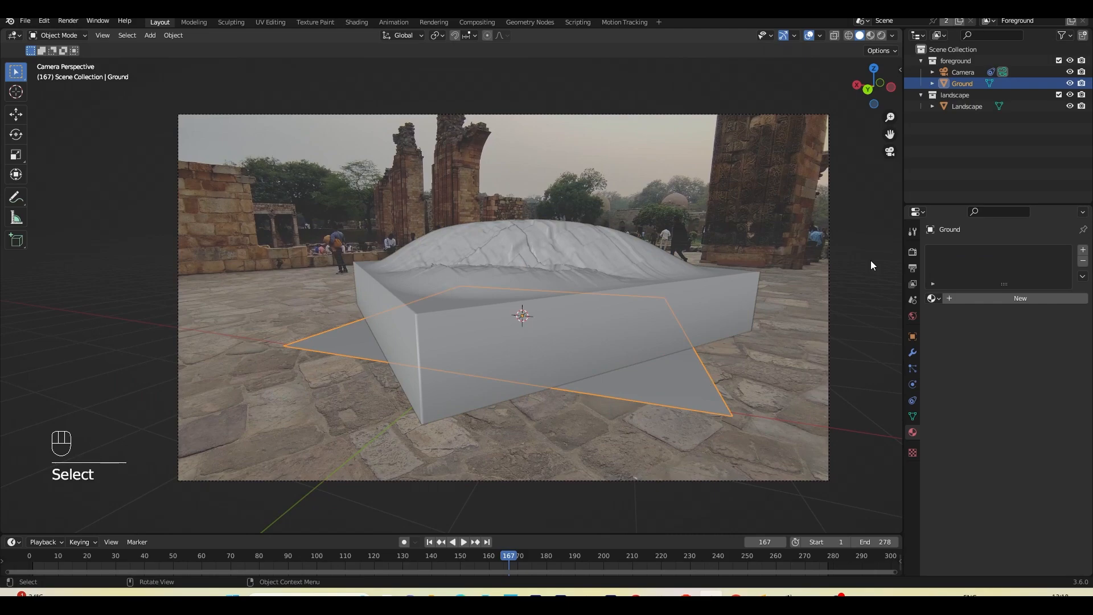
{"action": "key", "text": "s"}
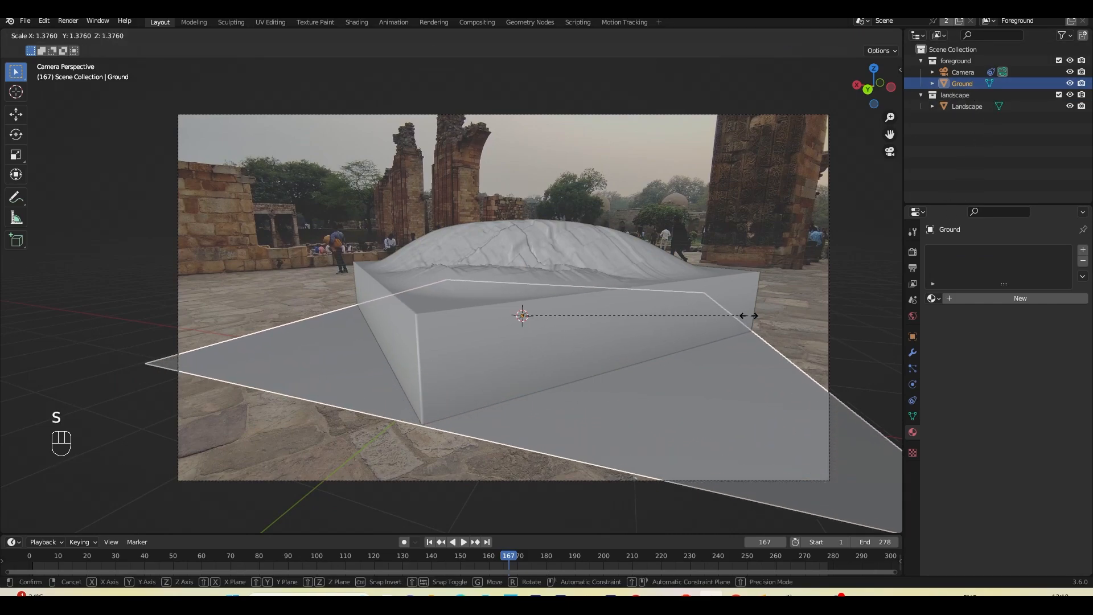
{"action": "left_click", "coordinate": [778, 308]}
{"action": "middle_click_drag", "start_coordinate": [777, 308], "coordinate": [466, 339]}
{"action": "scroll", "coordinate": [620, 360], "scroll_direction": "down", "scroll_amount": 5}
{"action": "scroll", "coordinate": [466, 339], "scroll_direction": "up", "scroll_amount": 3}
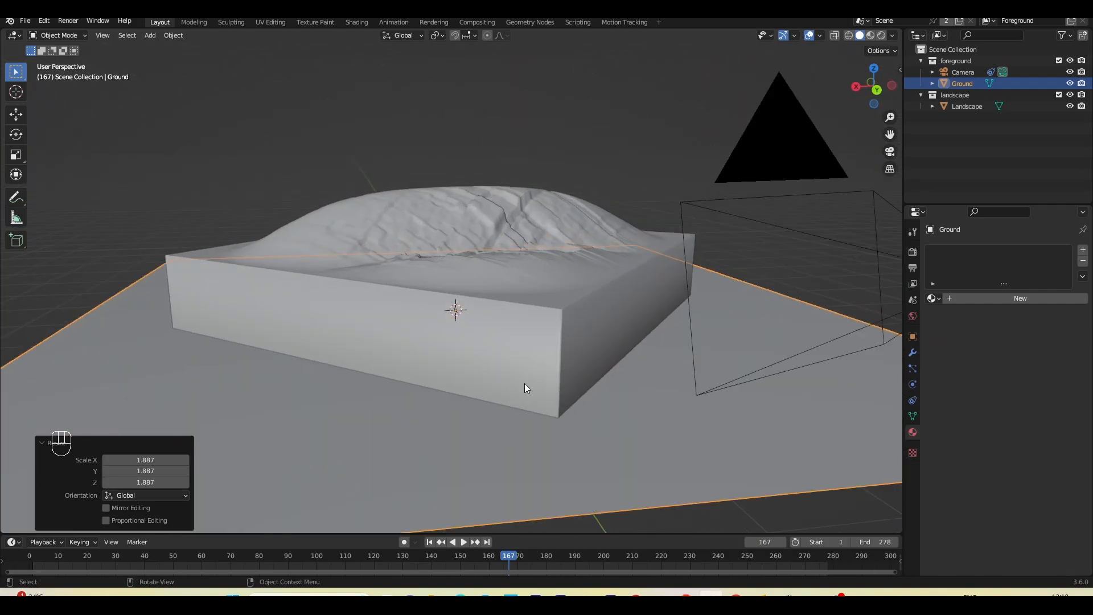
{"action": "middle_click_drag", "start_coordinate": [525, 383], "coordinate": [573, 387]}
{"action": "key", "text": "KP_0"}
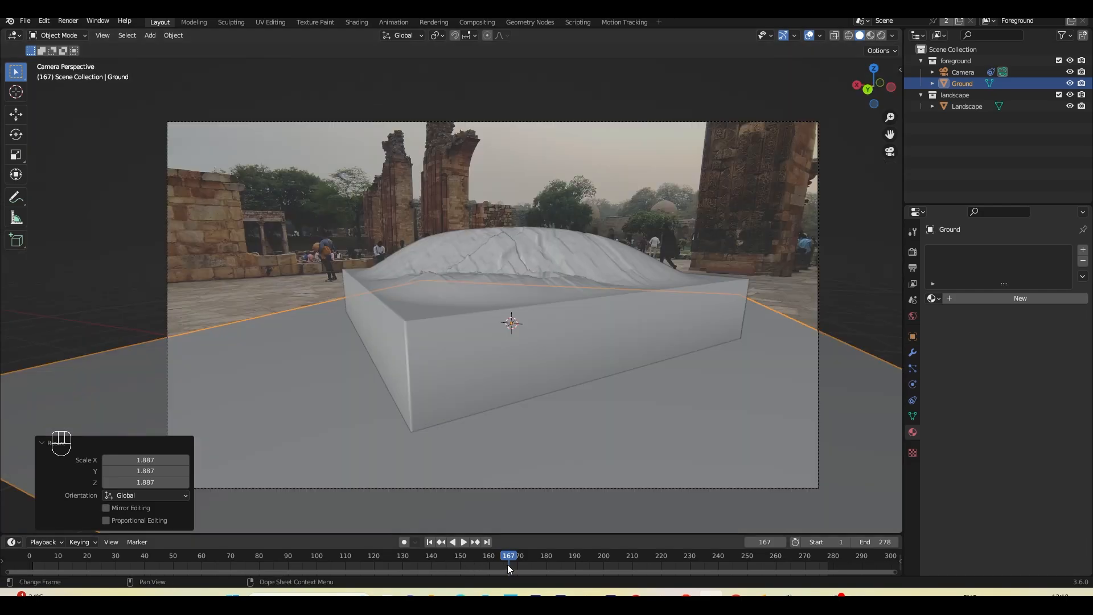
Go to frame 226, select the landscape, and bring up the polygoniq add-on tools in the 3D viewport.
{"action": "left_click_drag", "start_coordinate": [507, 565], "coordinate": [678, 570]}
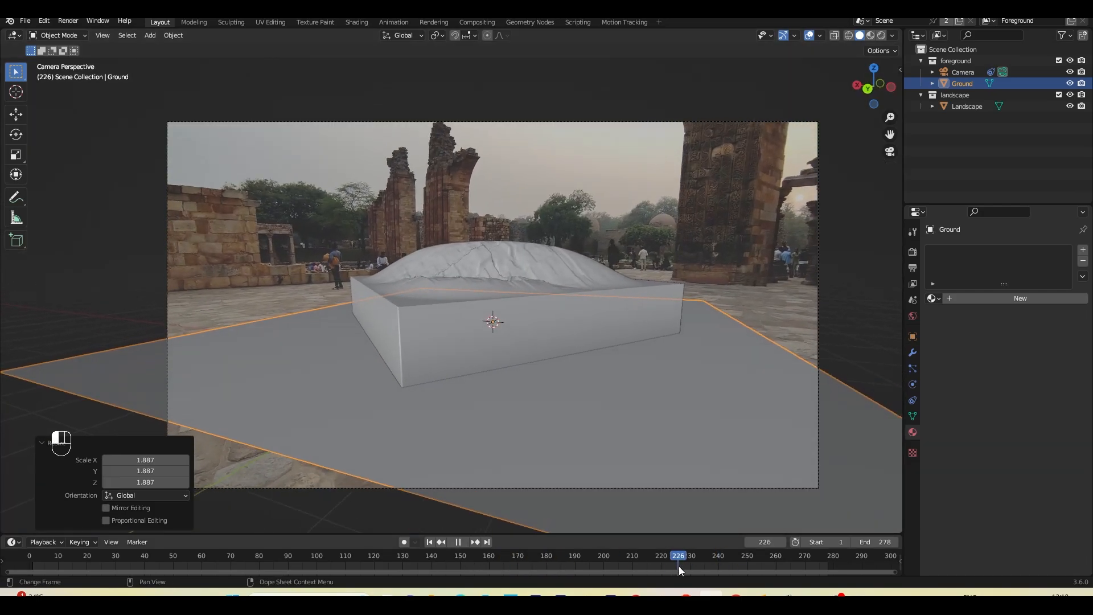
{"action": "left_click", "coordinate": [490, 285]}
{"action": "key", "text": "n"}
{"action": "left_click", "coordinate": [819, 132]}
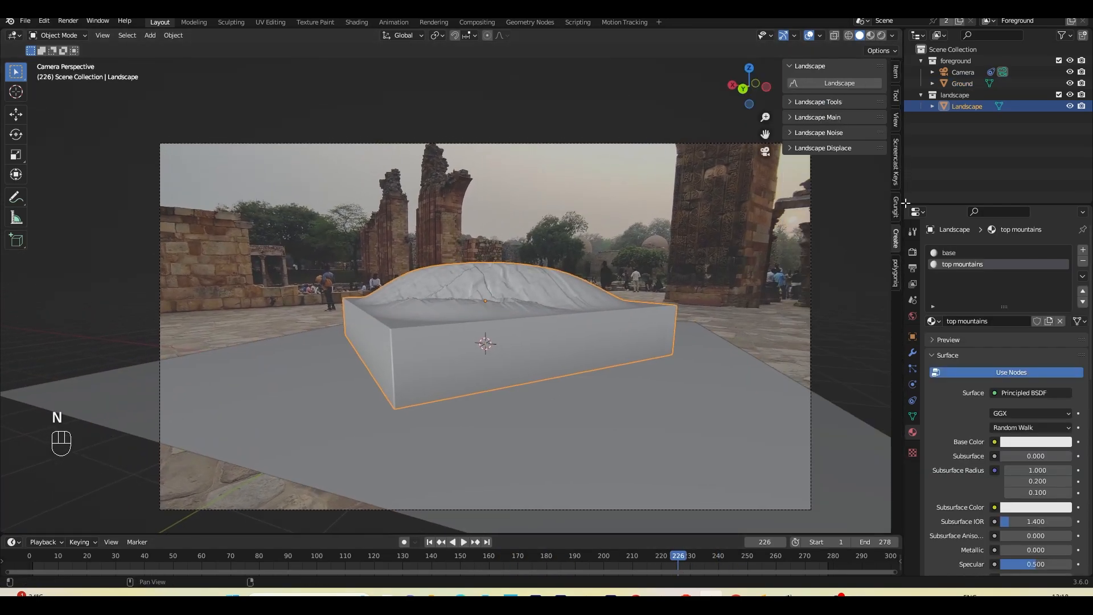
{"action": "left_click", "coordinate": [895, 271]}
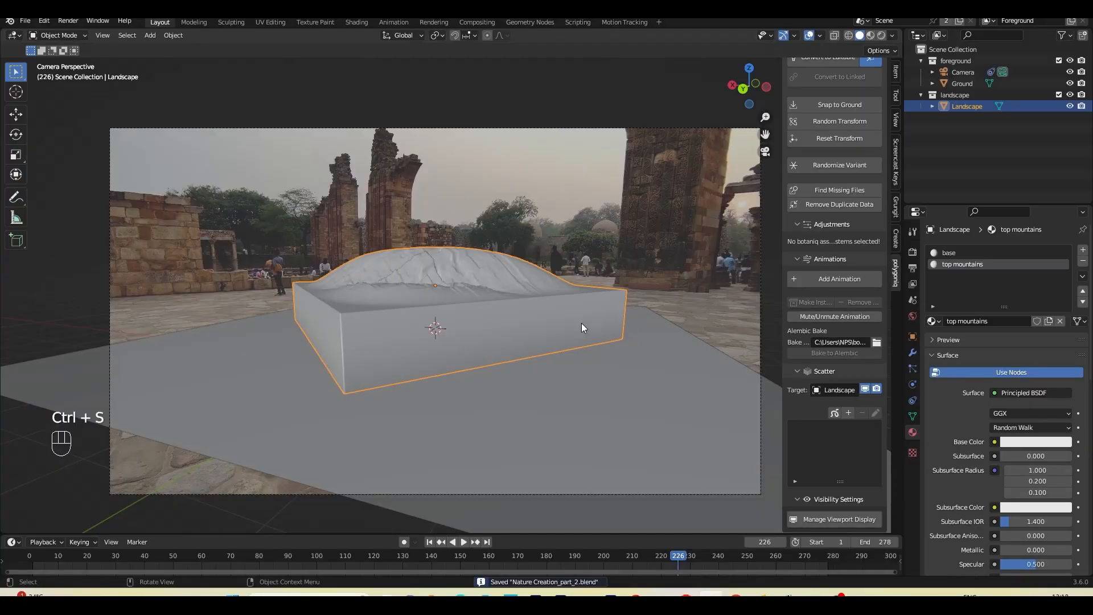
Show the viewport in rendered shading and set the render engine to Cycles with GPU Compute as the device.
{"action": "scroll", "coordinate": [582, 323], "scroll_direction": "up", "scroll_amount": 2}
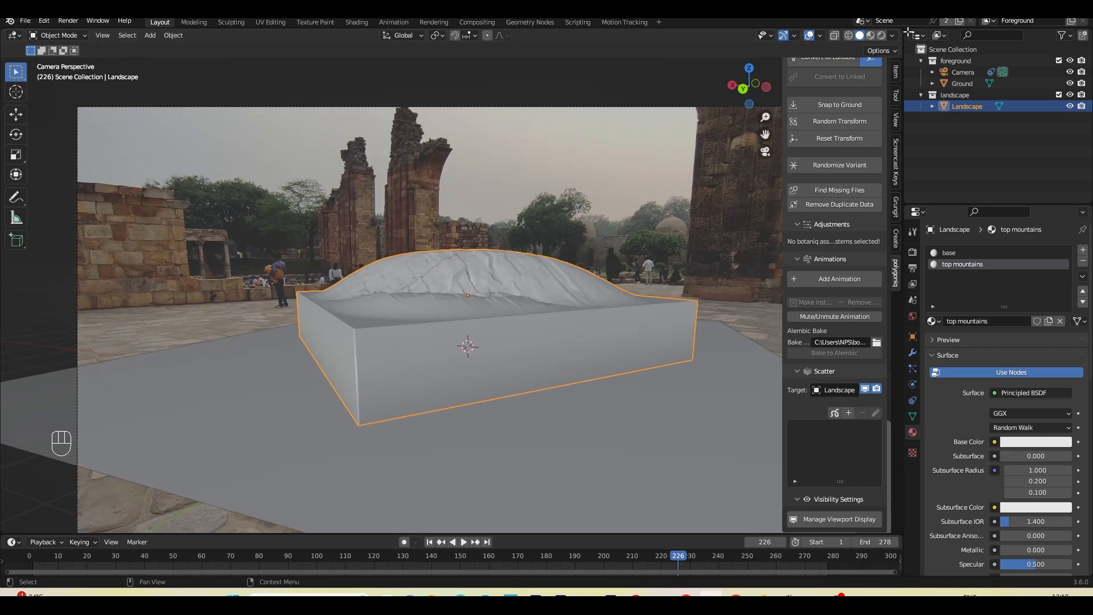
{"action": "left_click", "coordinate": [882, 36]}
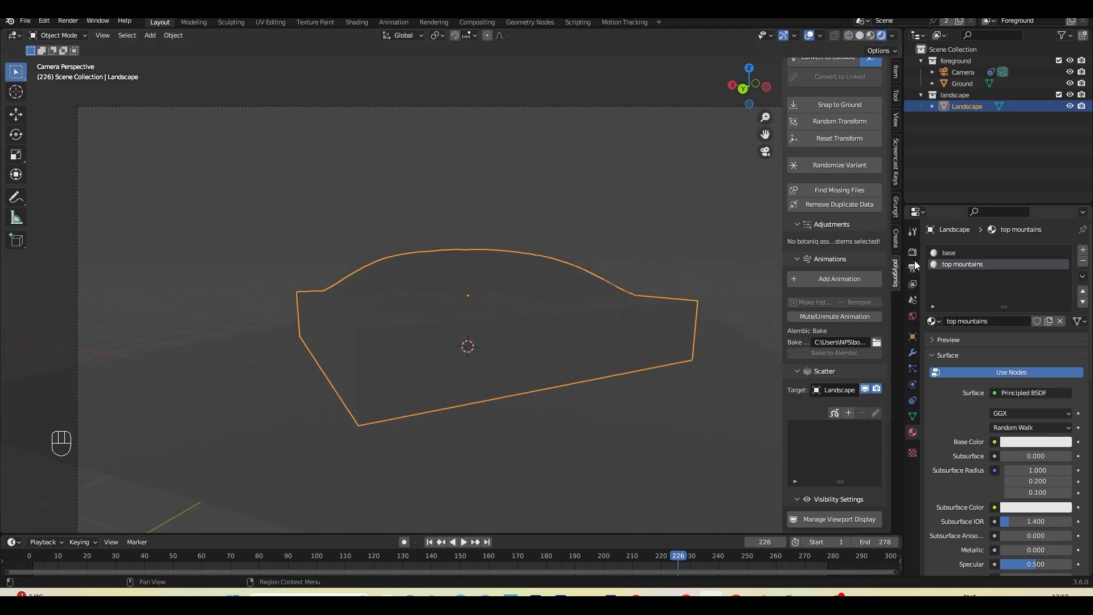
{"action": "left_click", "coordinate": [914, 252]}
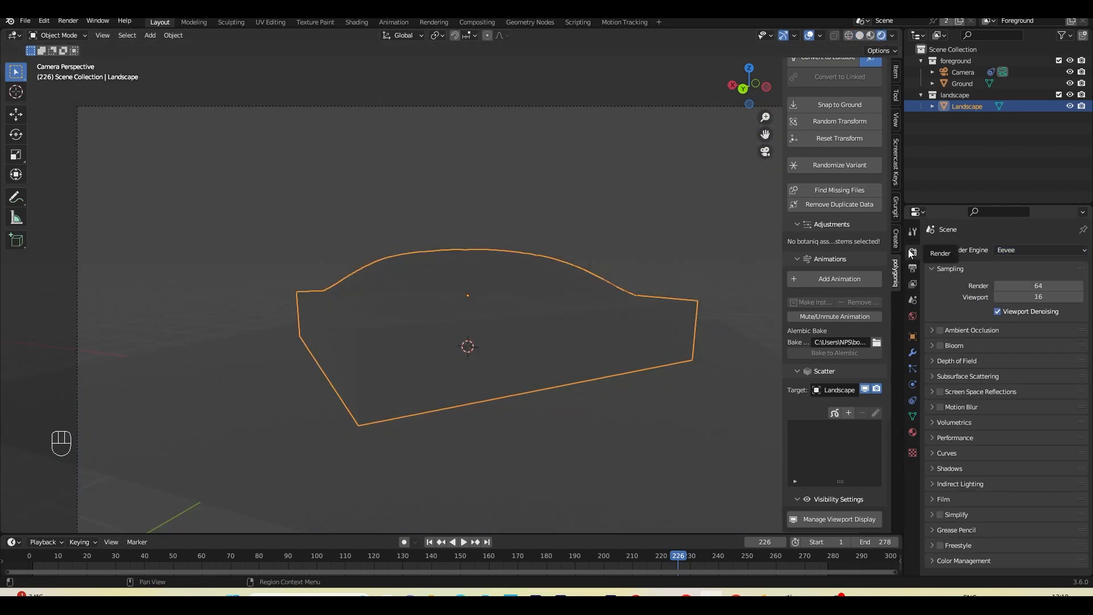
{"action": "left_click", "coordinate": [1011, 253]}
{"action": "left_click", "coordinate": [1017, 292]}
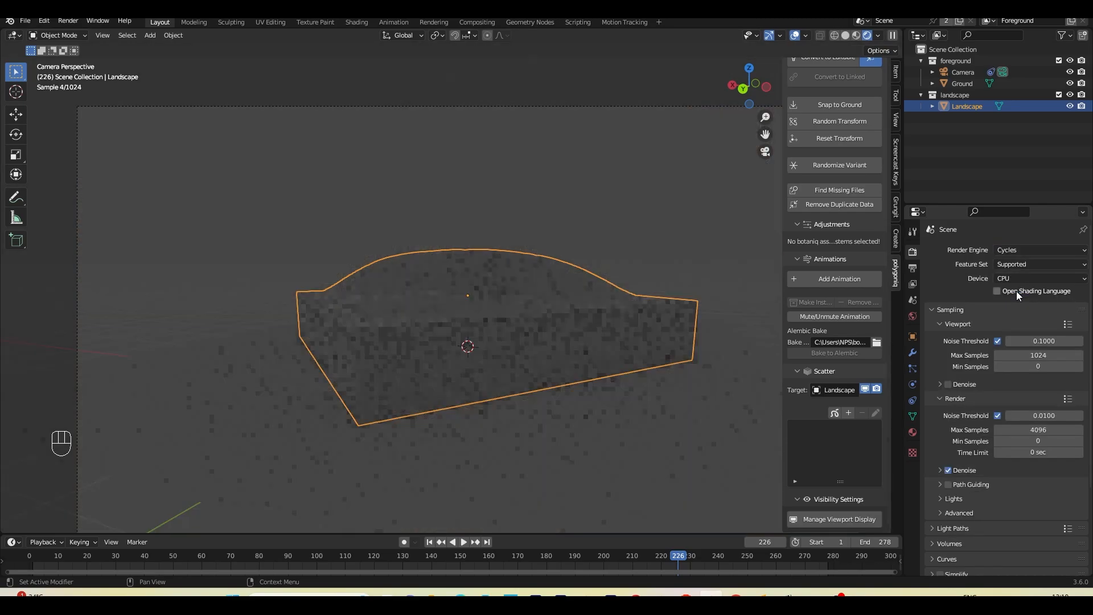
{"action": "left_click", "coordinate": [1019, 279]}
{"action": "left_click", "coordinate": [1023, 307]}
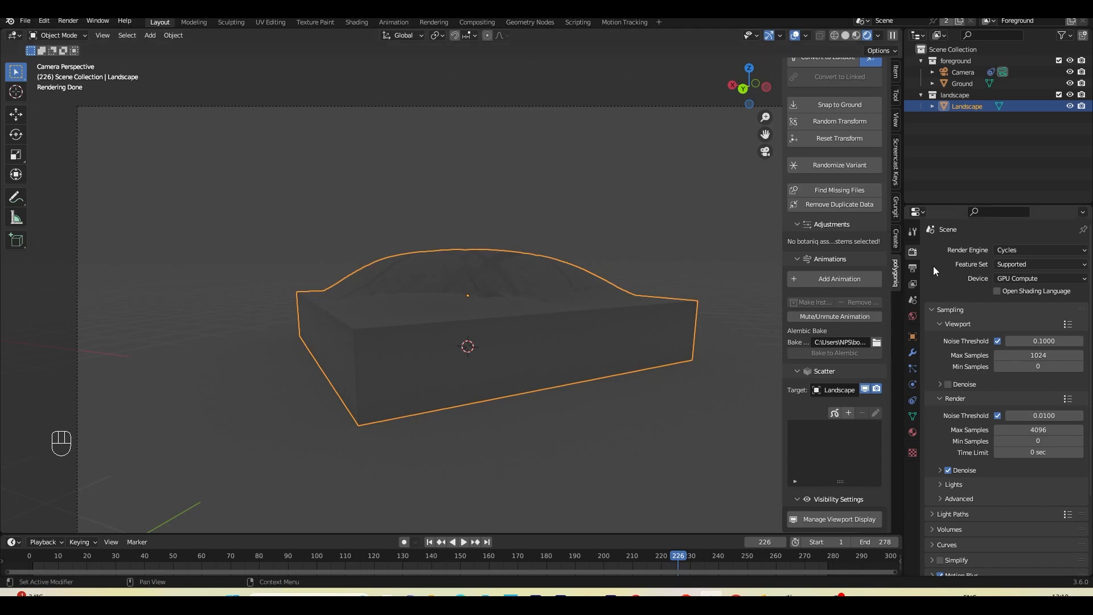
Make the Cycles film background transparent so the camera footage shows behind the landscape.
{"action": "scroll", "coordinate": [945, 380], "scroll_direction": "down", "scroll_amount": 8}
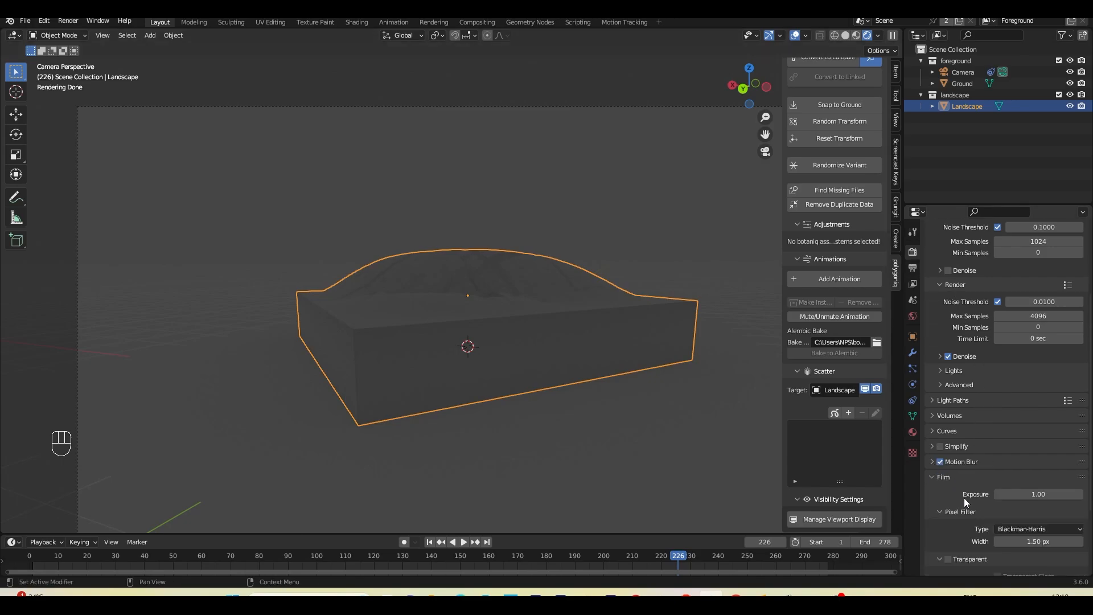
{"action": "left_click", "coordinate": [951, 493]}
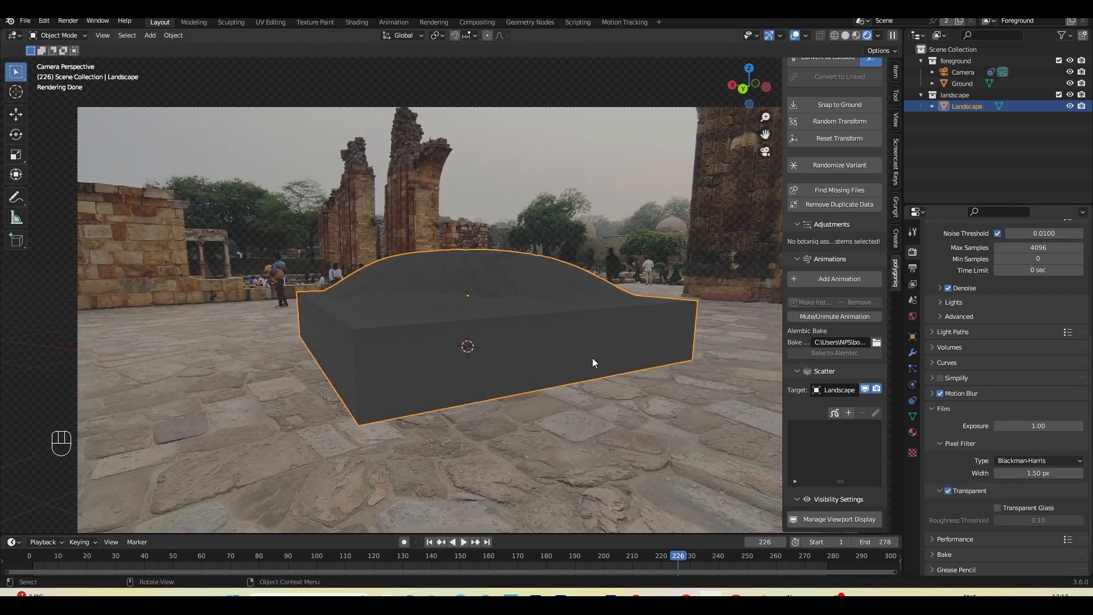
Light the world with an Environment Texture as its background color, loading the PXL_20230217_173438 photosphere image.
{"action": "left_click", "coordinate": [914, 317]}
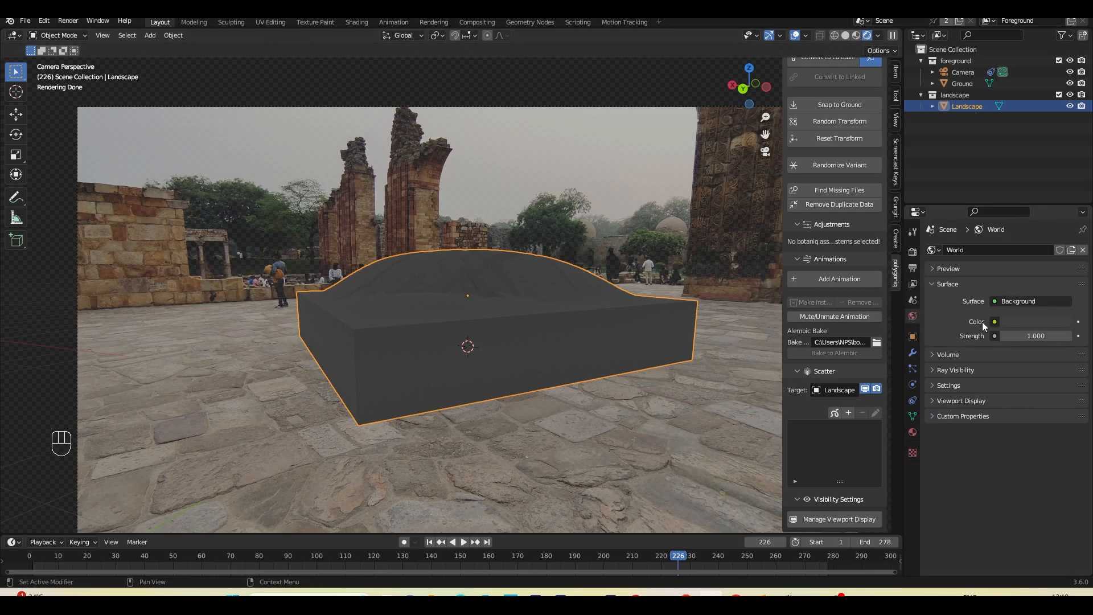
{"action": "left_click", "coordinate": [995, 322]}
{"action": "left_click", "coordinate": [995, 322]}
{"action": "left_click", "coordinate": [748, 372]}
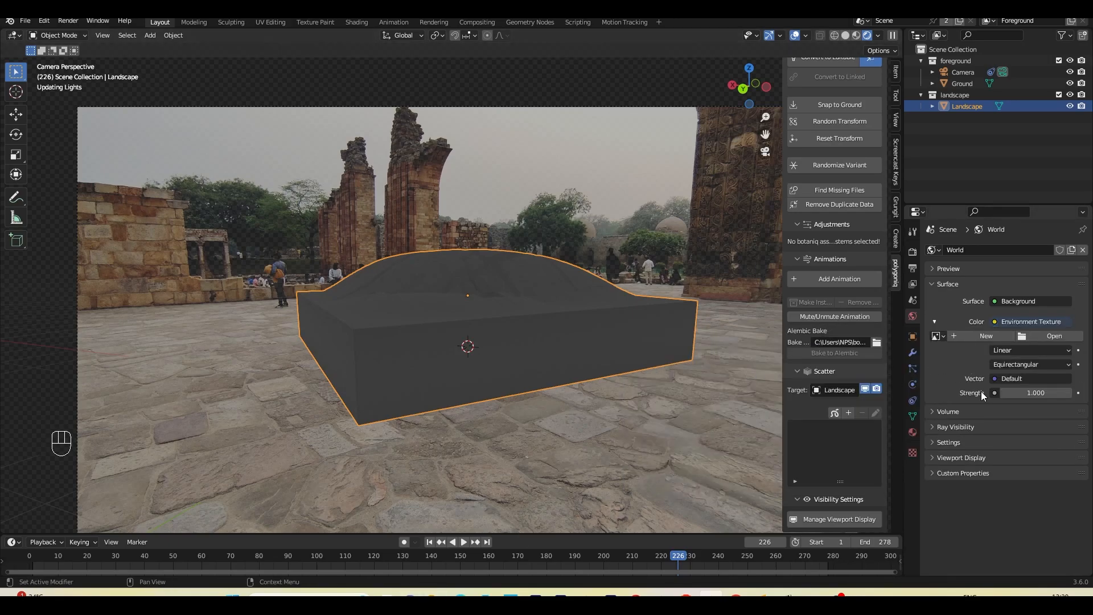
{"action": "left_click", "coordinate": [1050, 335]}
{"action": "left_click", "coordinate": [864, 151]}
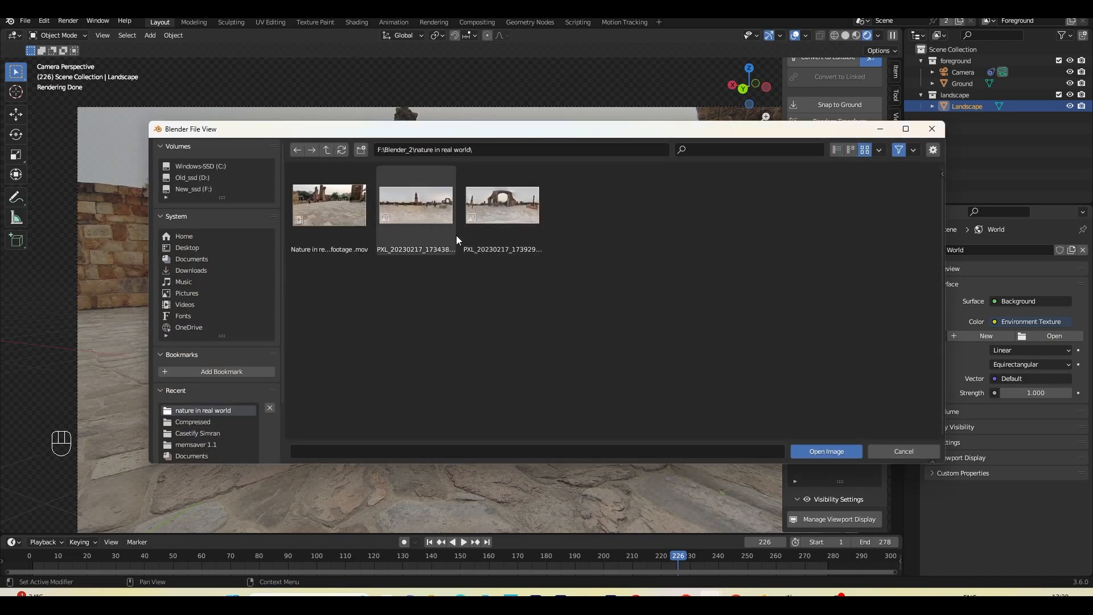
{"action": "left_click", "coordinate": [500, 221]}
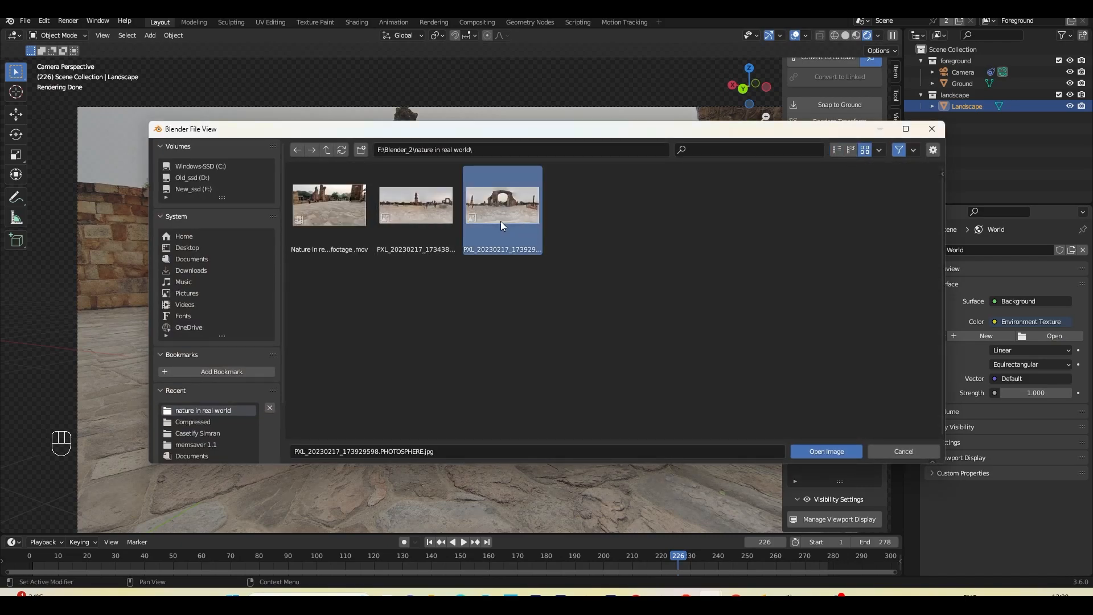
{"action": "left_click", "coordinate": [815, 453]}
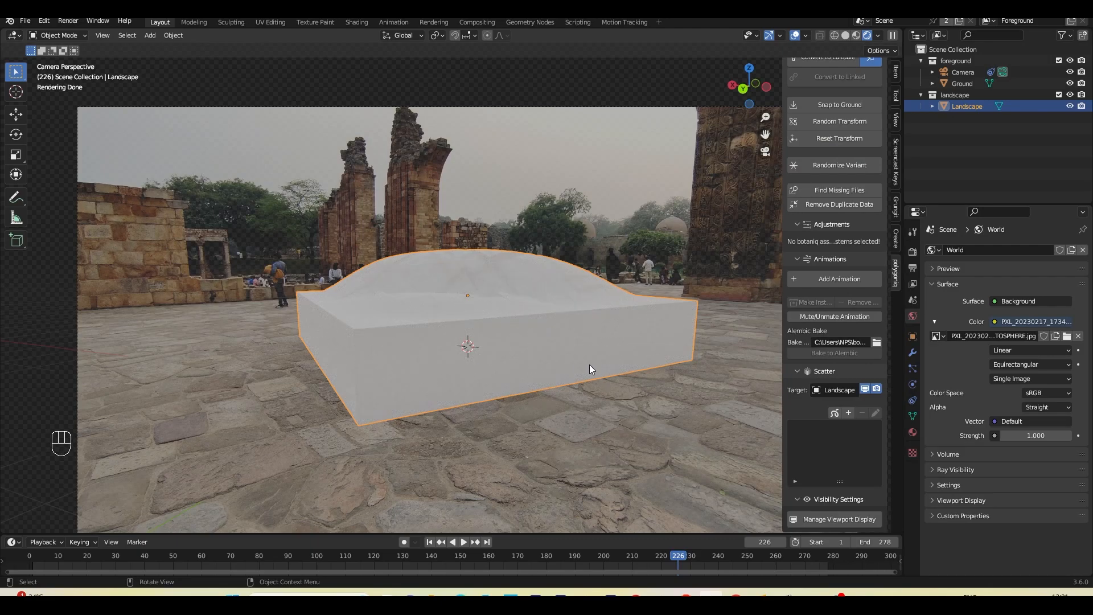
Select the ground plane and check the Shadow Catcher option in its object visibility settings.
{"action": "left_click", "coordinate": [553, 465]}
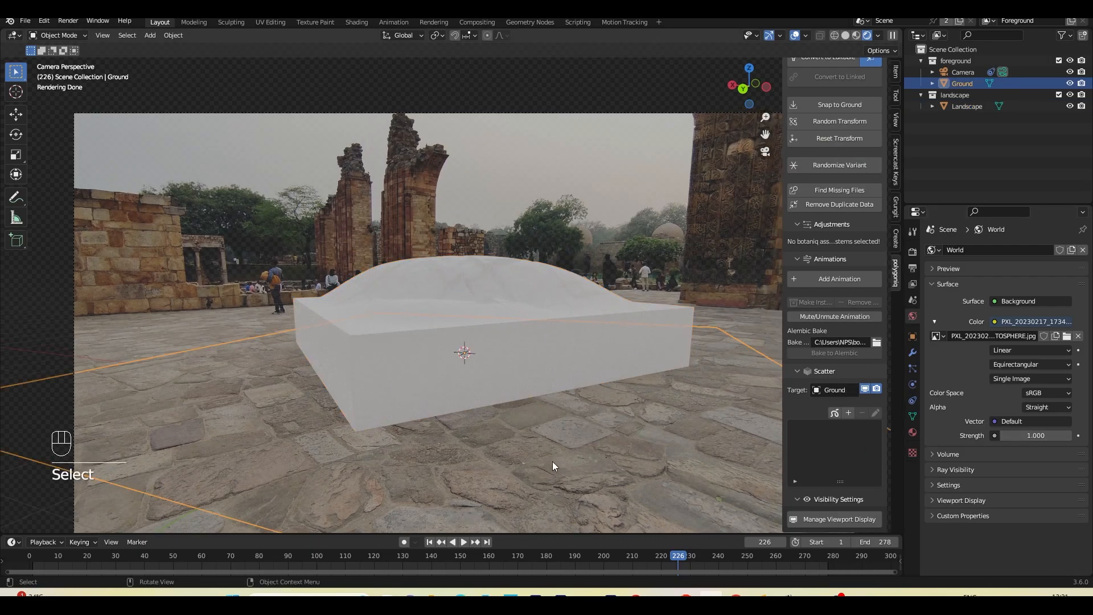
{"action": "left_click", "coordinate": [915, 334]}
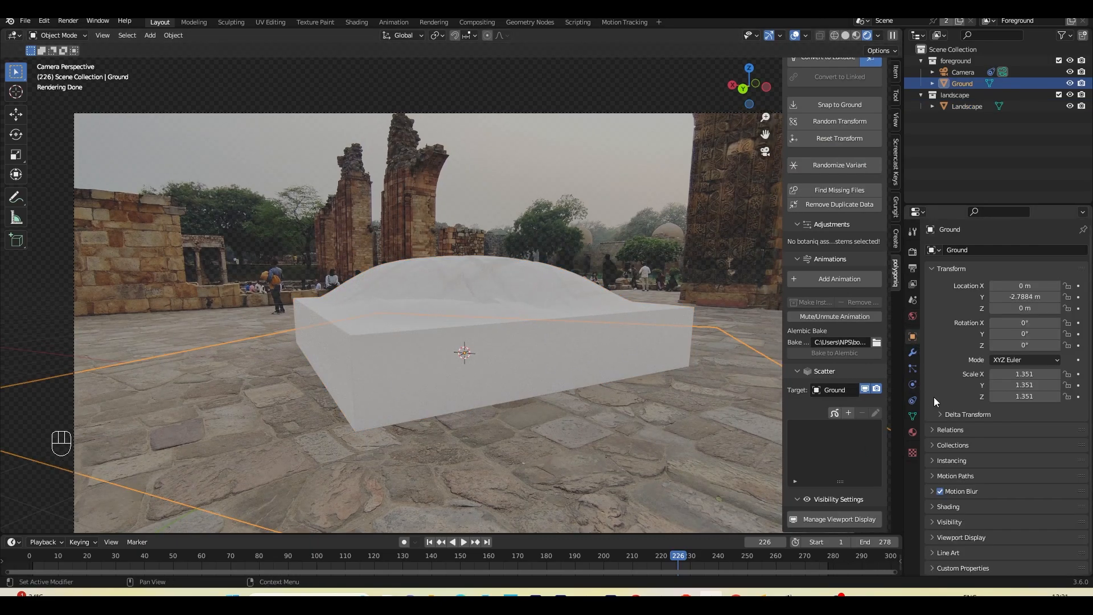
{"action": "left_click", "coordinate": [968, 522]}
{"action": "scroll", "coordinate": [967, 470], "scroll_direction": "down", "scroll_amount": 5}
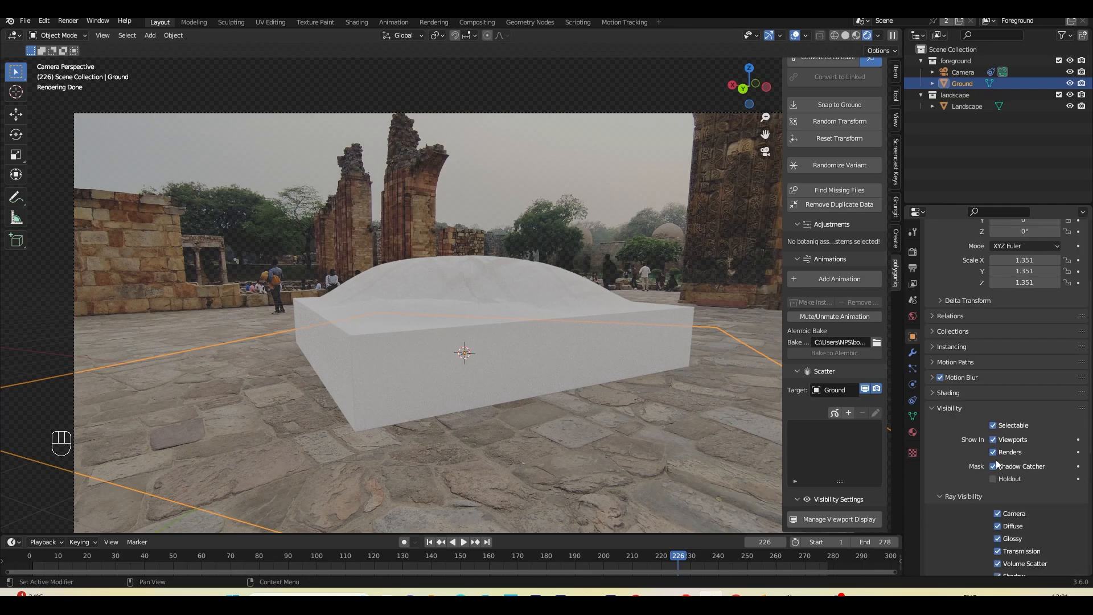
Give the ground plane a new material with a dark base color, and sample a color from the stone paving in the footage.
{"action": "left_click", "coordinate": [912, 432]}
{"action": "left_click", "coordinate": [991, 302]}
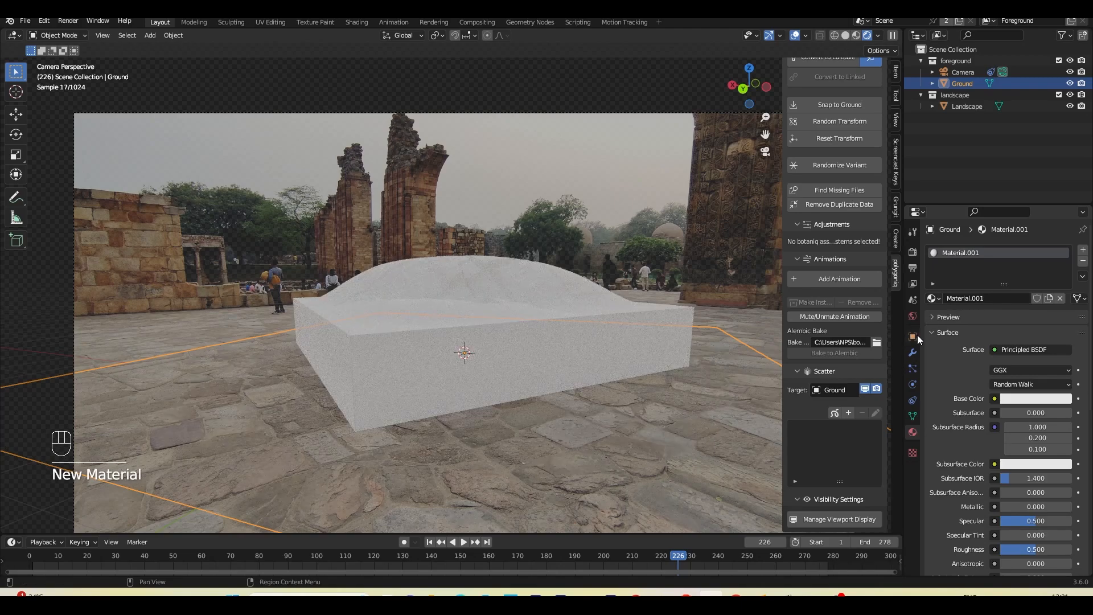
{"action": "left_click", "coordinate": [1017, 399]}
{"action": "left_click", "coordinate": [1062, 298]}
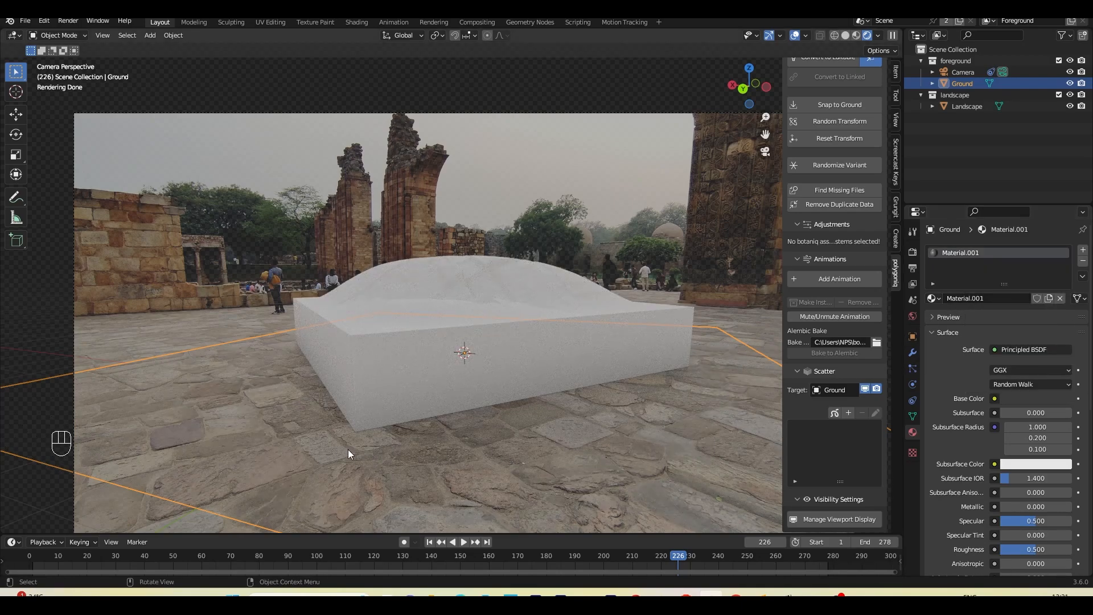
{"action": "left_click", "coordinate": [1047, 464]}
{"action": "left_click", "coordinate": [1061, 348]}
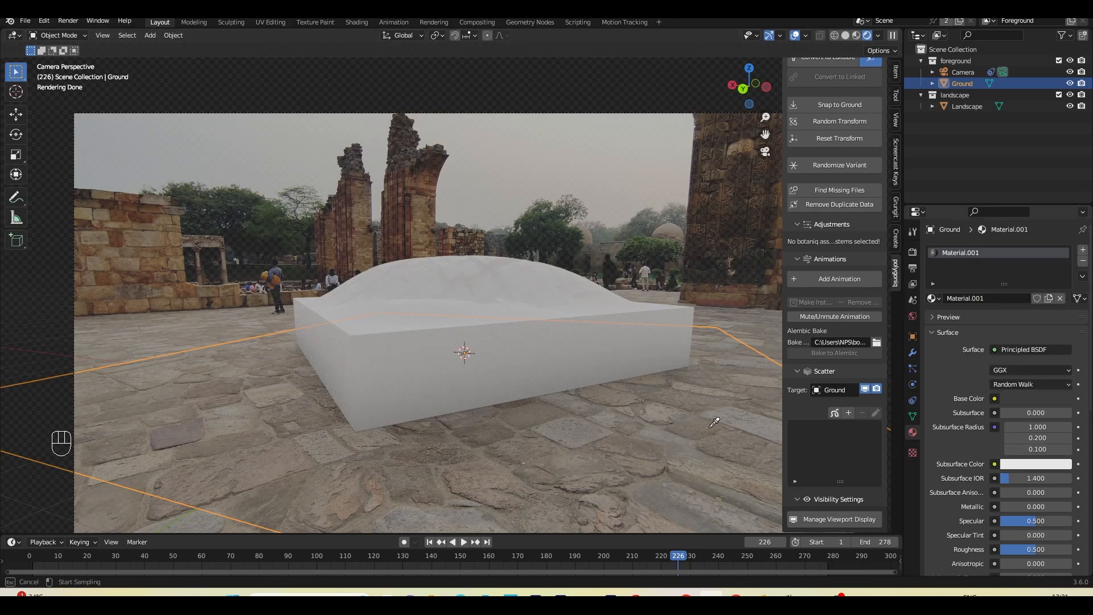
{"action": "left_click", "coordinate": [154, 505]}
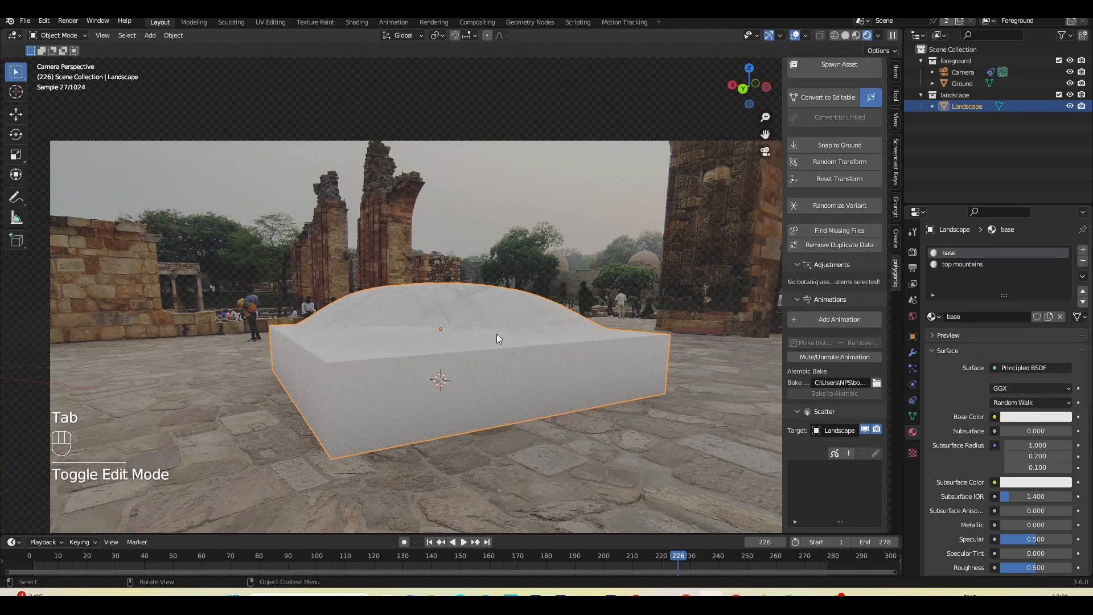
Separate the landscape faces that use the base material into their own object.
{"action": "key", "text": "Tab"}
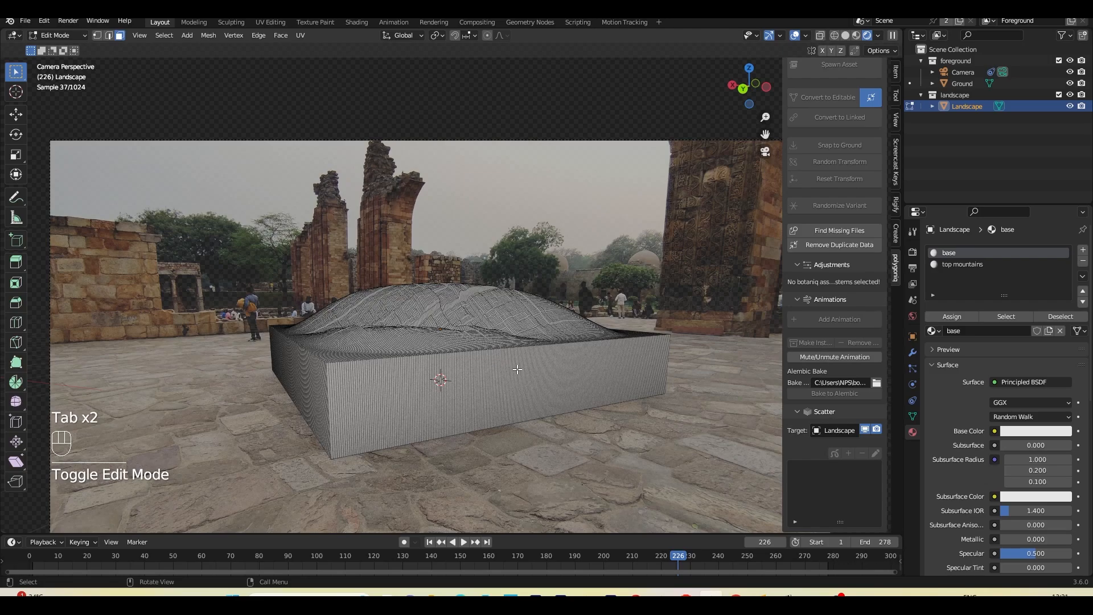
{"action": "left_click", "coordinate": [1010, 320]}
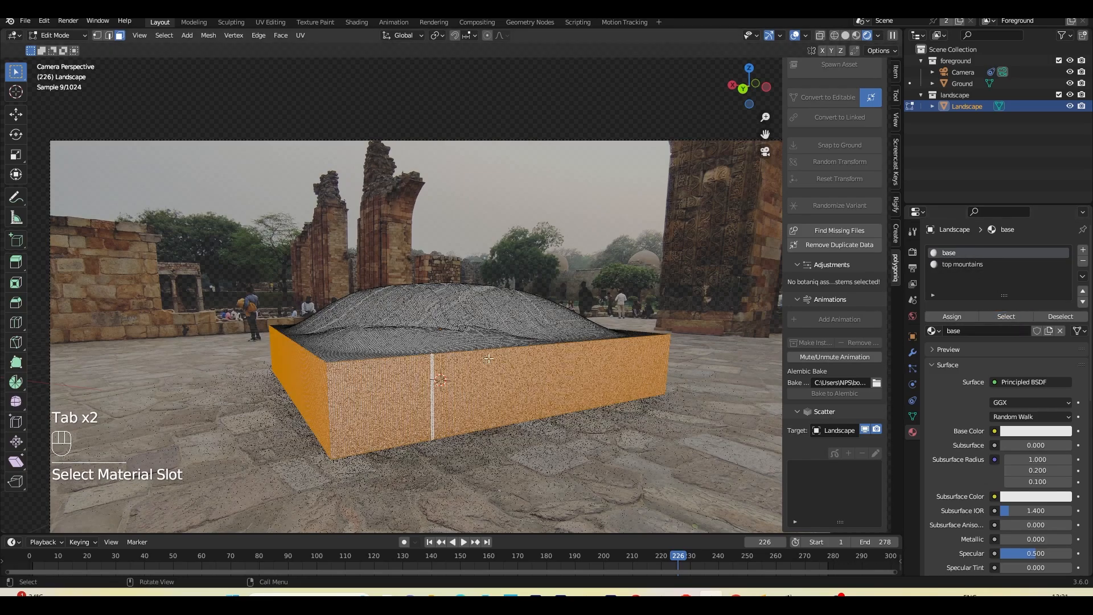
{"action": "key", "text": "F3"}
{"action": "type", "text": "sepra"}
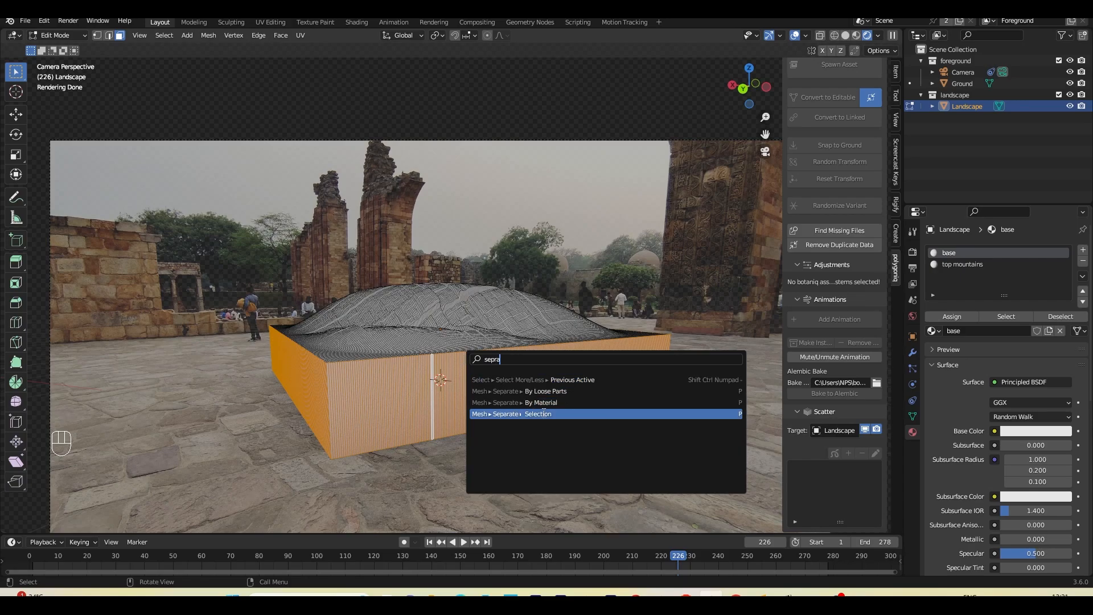
{"action": "key", "text": "Return"}
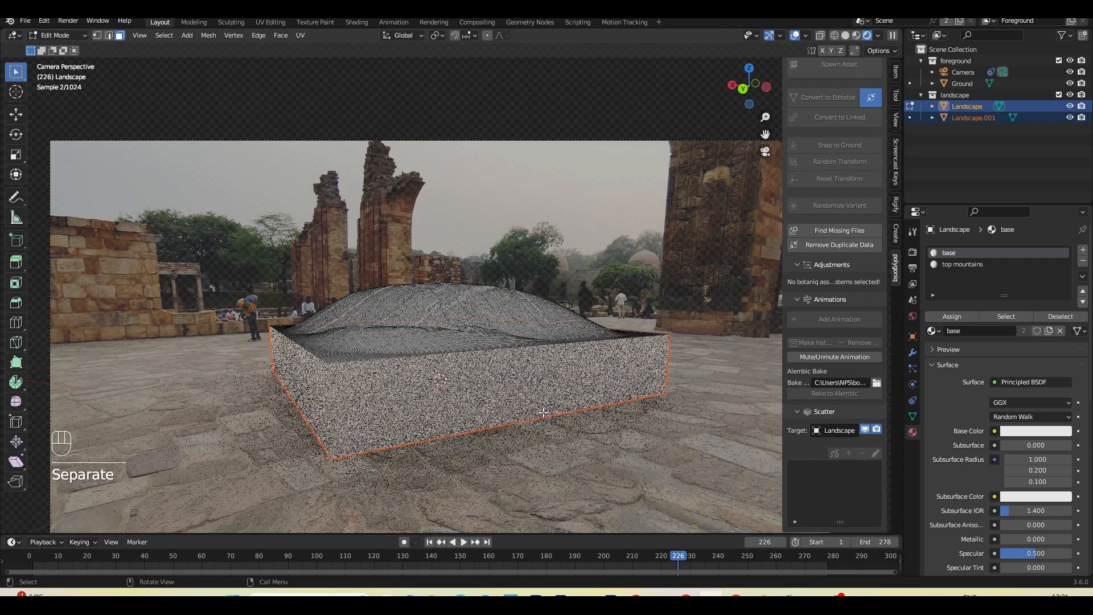
{"action": "key", "text": "Tab"}
Rename the separated side-wall object Landscape.001 to base, and select the Landscape object.
{"action": "left_click", "coordinate": [960, 108]}
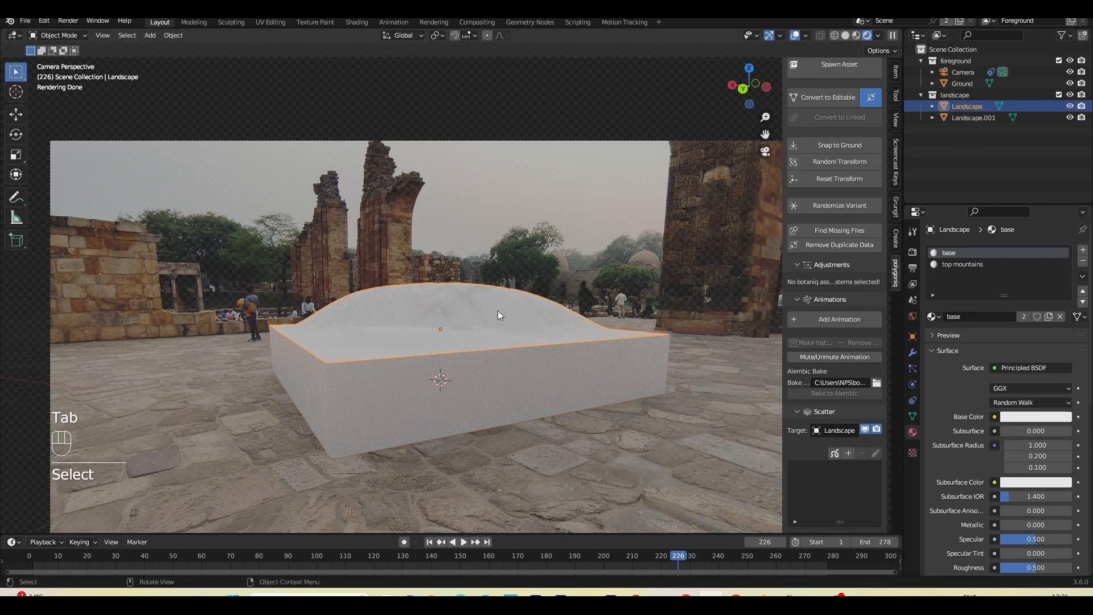
{"action": "double_click", "coordinate": [971, 118]}
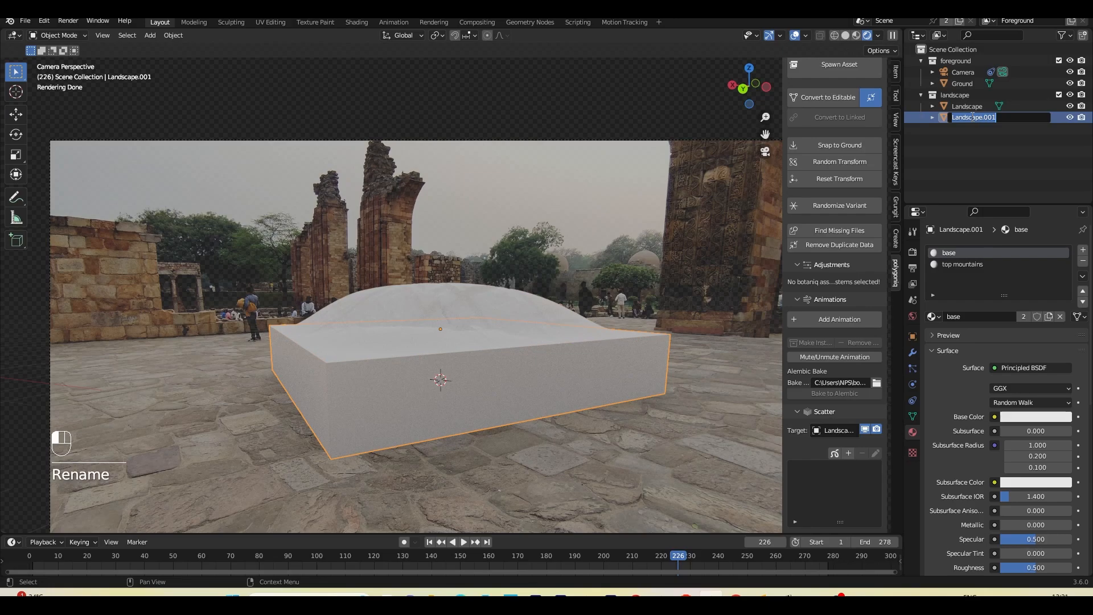
{"action": "type", "text": "base"}
{"action": "key", "text": "Return"}
{"action": "left_click", "coordinate": [971, 118]}
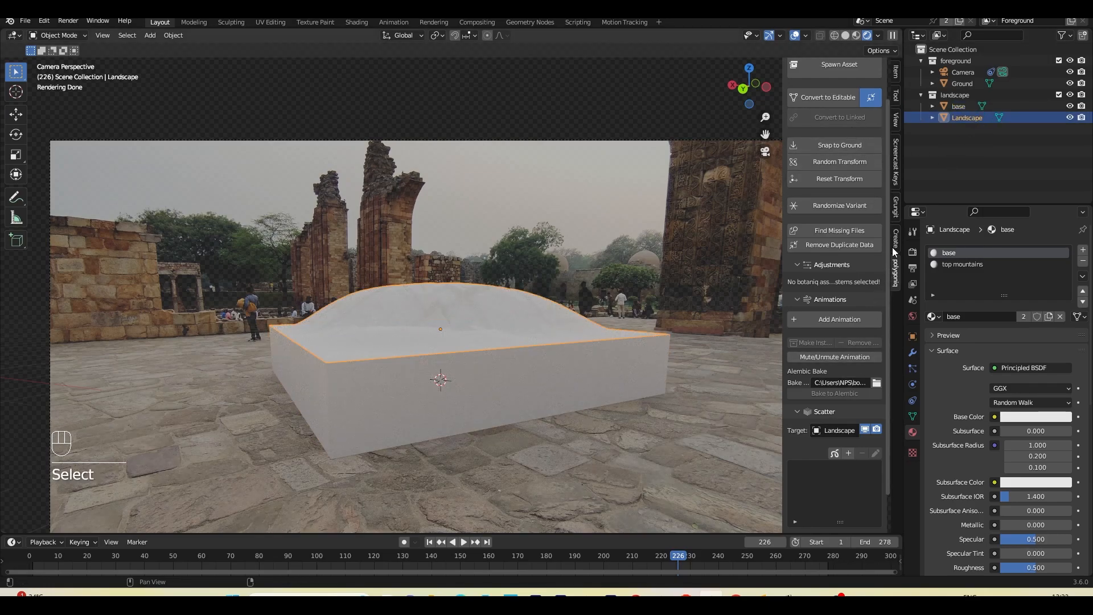
Scatter the Botaniq flowers preset Achillea field (A) over the landscape.
{"action": "scroll", "coordinate": [851, 151], "scroll_direction": "up", "scroll_amount": 2}
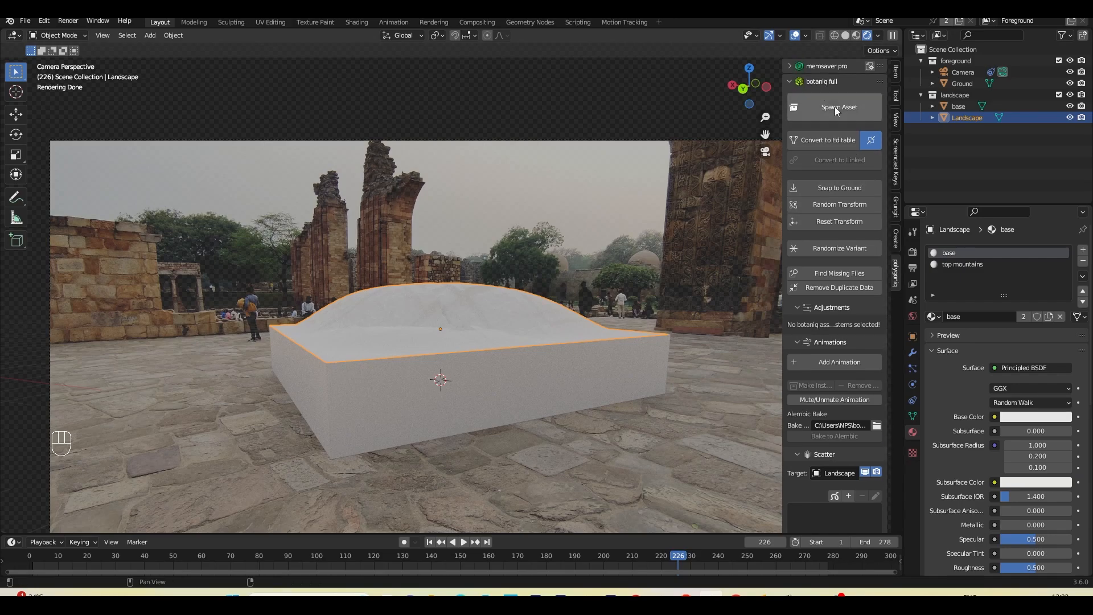
{"action": "scroll", "coordinate": [844, 285], "scroll_direction": "down", "scroll_amount": 4}
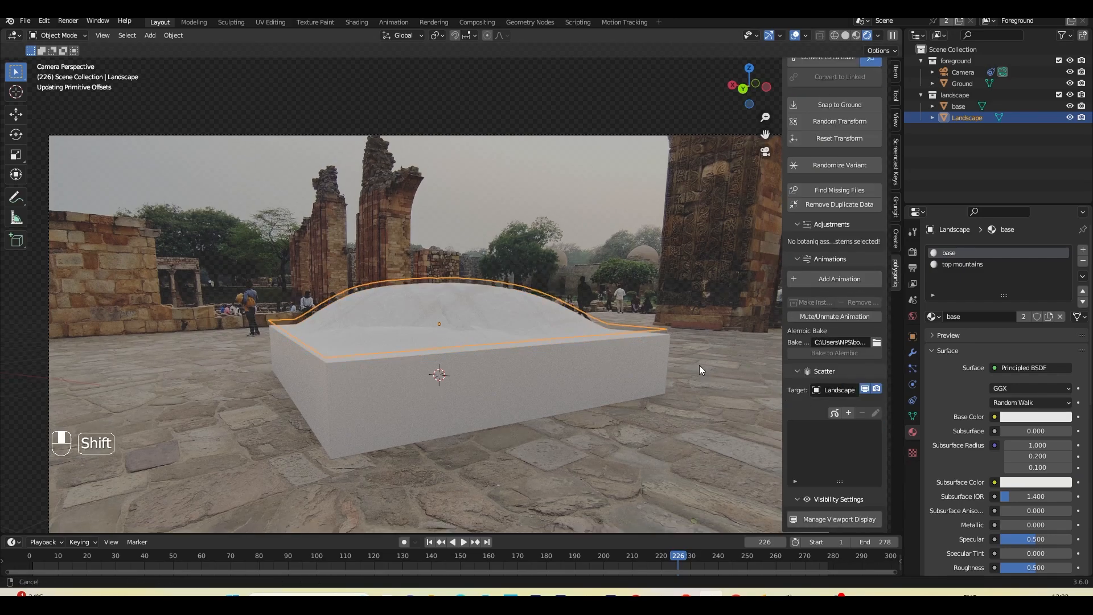
{"action": "middle_click_drag", "start_coordinate": [699, 364], "coordinate": [685, 318], "text": "shift"}
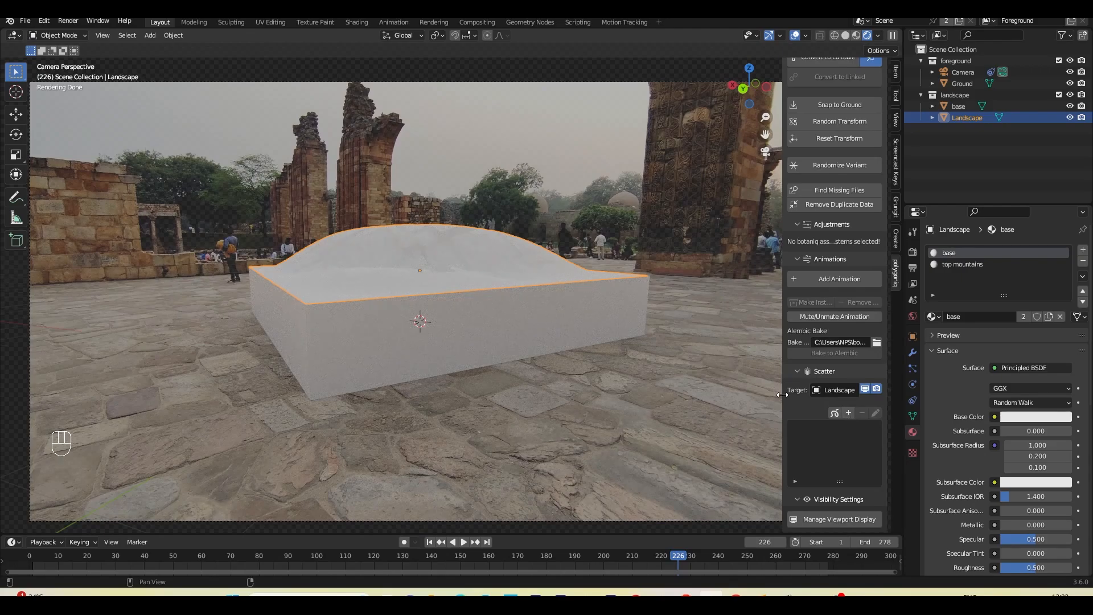
{"action": "left_click_drag", "start_coordinate": [783, 394], "coordinate": [760, 395]}
{"action": "left_click", "coordinate": [849, 412]}
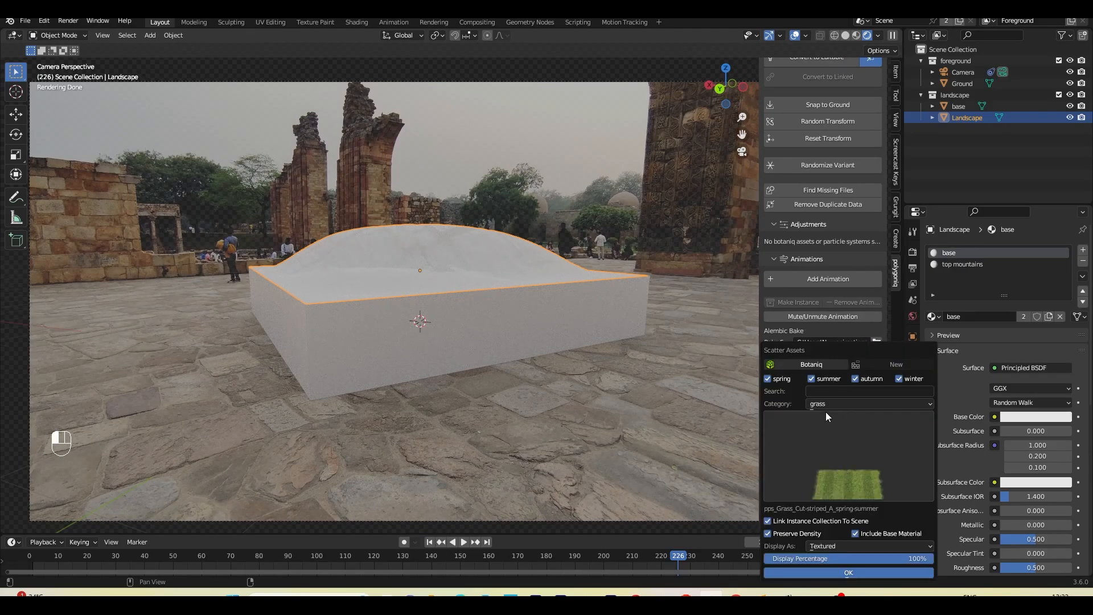
{"action": "left_click", "coordinate": [829, 402]}
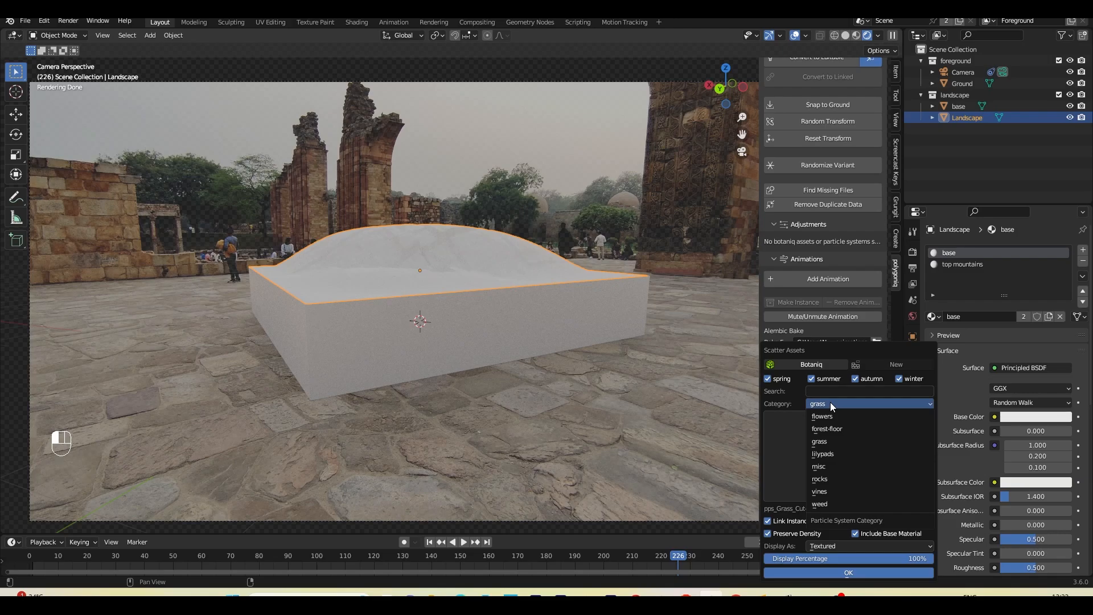
{"action": "left_click", "coordinate": [832, 418]}
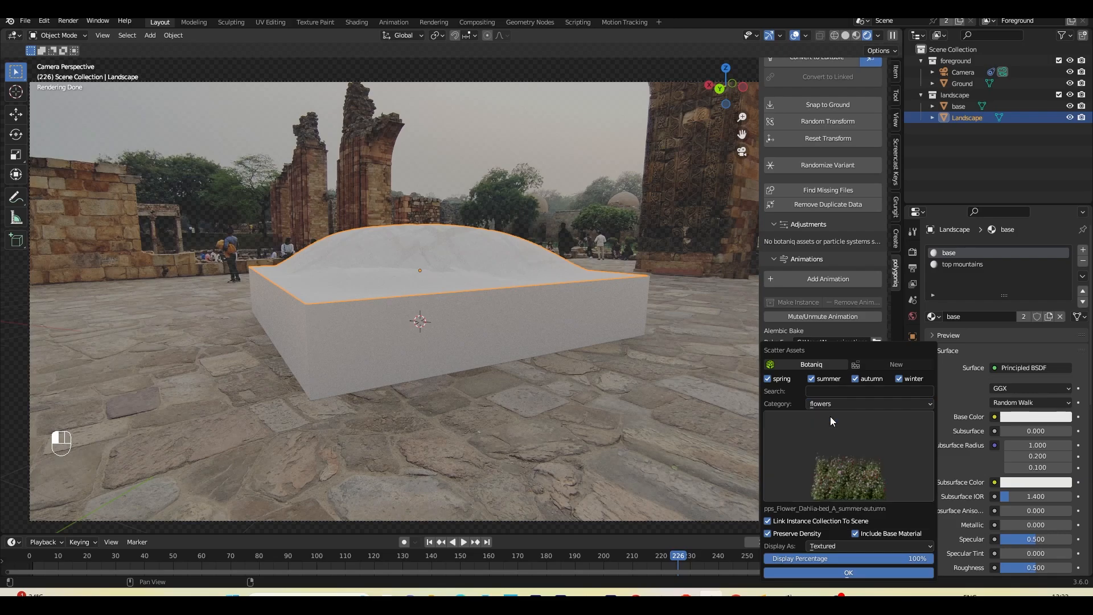
{"action": "left_click", "coordinate": [841, 446]}
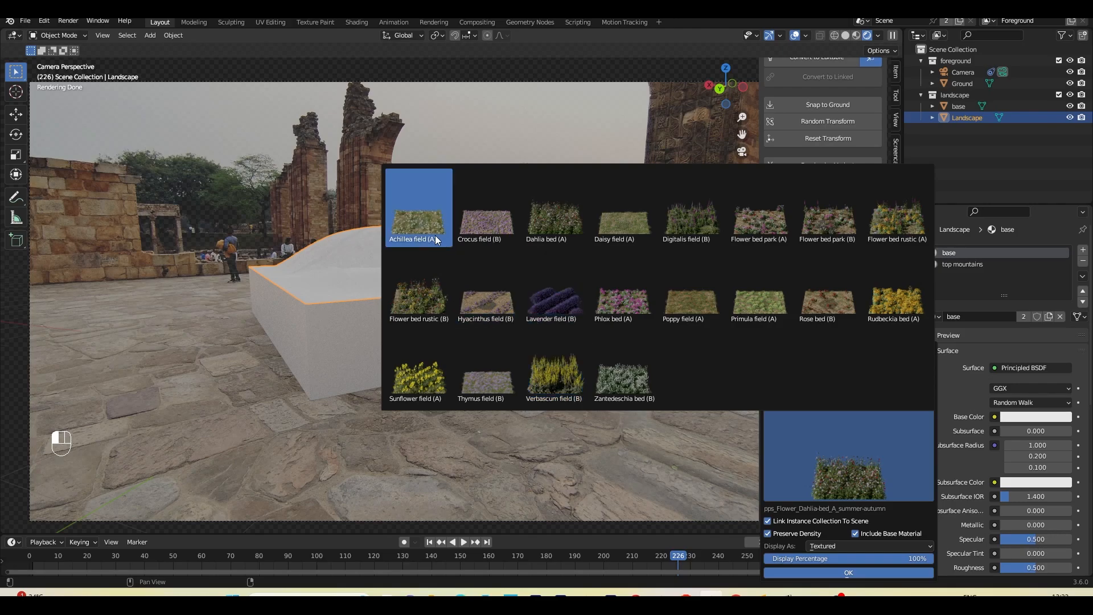
{"action": "left_click", "coordinate": [418, 238]}
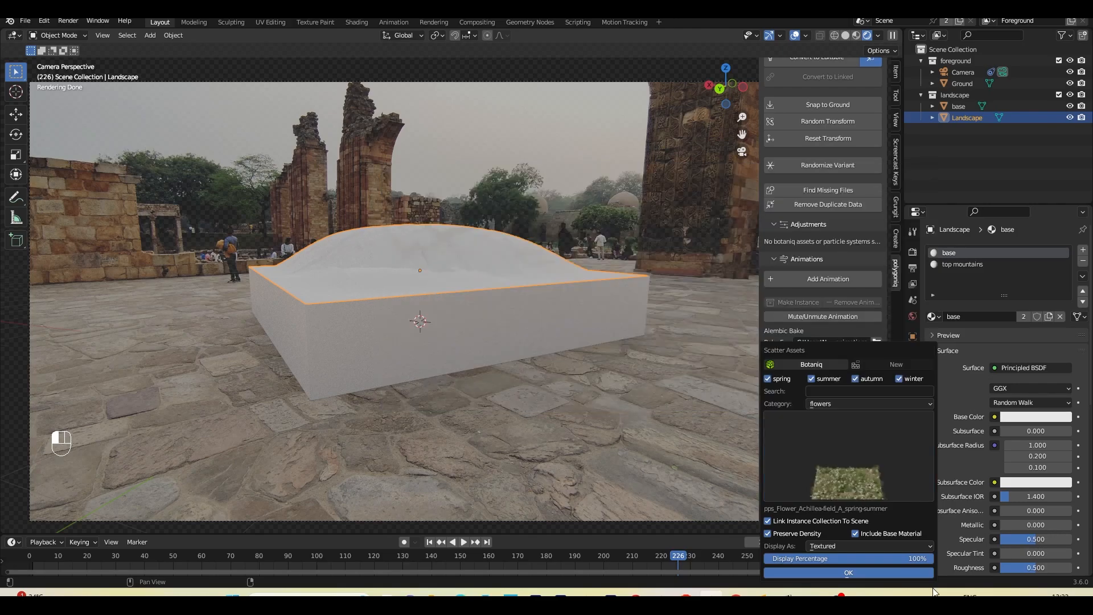
{"action": "left_click", "coordinate": [830, 573]}
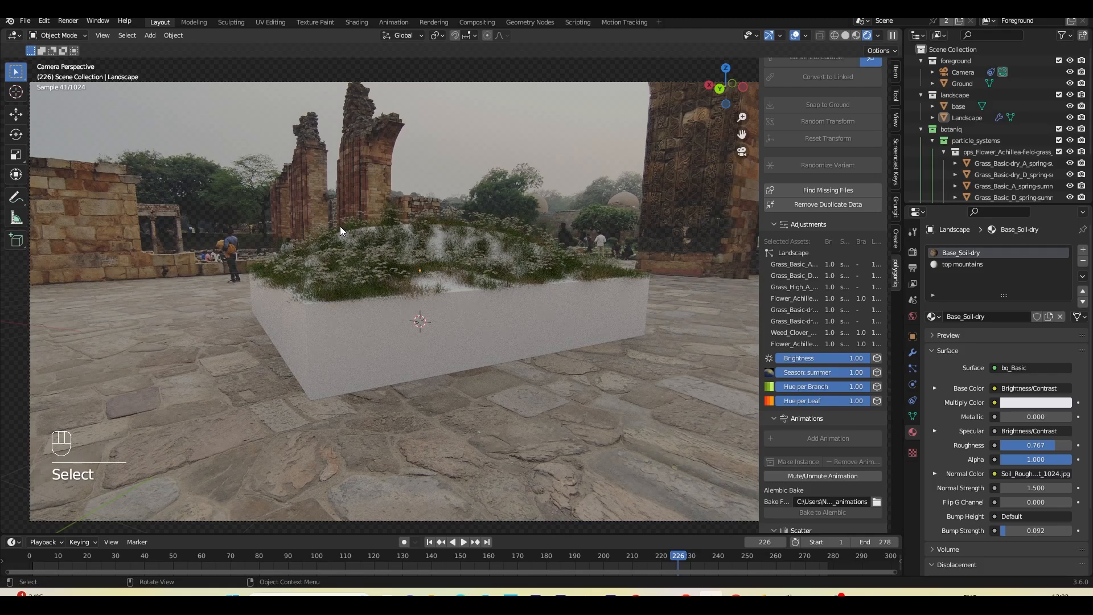
Inspect the scattered Achillea flowers up close and remove their particle system from the landscape.
{"action": "scroll", "coordinate": [473, 253], "scroll_direction": "up", "scroll_amount": 2}
{"action": "middle_click_drag", "start_coordinate": [473, 252], "coordinate": [498, 283], "text": "shift"}
{"action": "scroll", "coordinate": [497, 282], "scroll_direction": "up", "scroll_amount": 2}
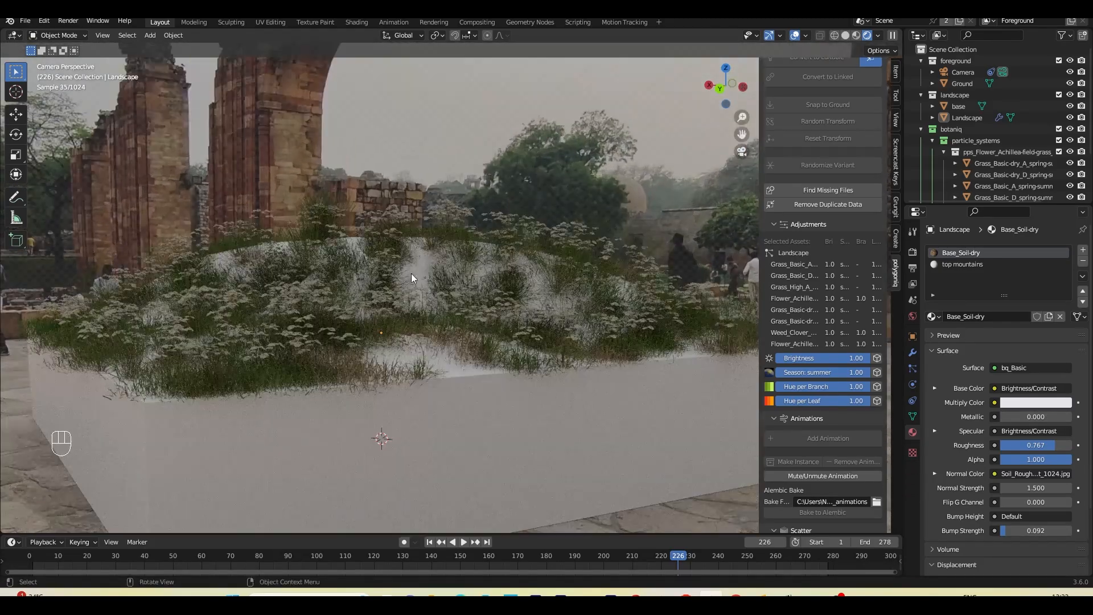
{"action": "scroll", "coordinate": [519, 278], "scroll_direction": "down", "scroll_amount": 1}
{"action": "scroll", "coordinate": [860, 318], "scroll_direction": "down", "scroll_amount": 8}
{"action": "left_click", "coordinate": [862, 313]}
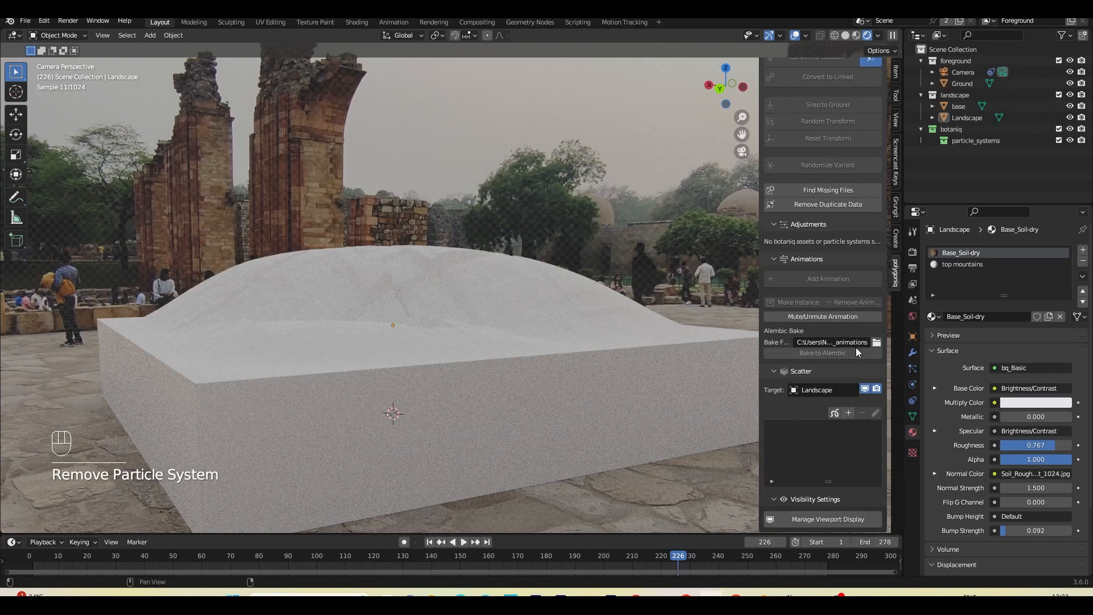
Try the Botaniq flowers preset Sunflower field (A) on the landscape and remove it again after viewing.
{"action": "left_click", "coordinate": [856, 347]}
{"action": "left_click", "coordinate": [842, 446]}
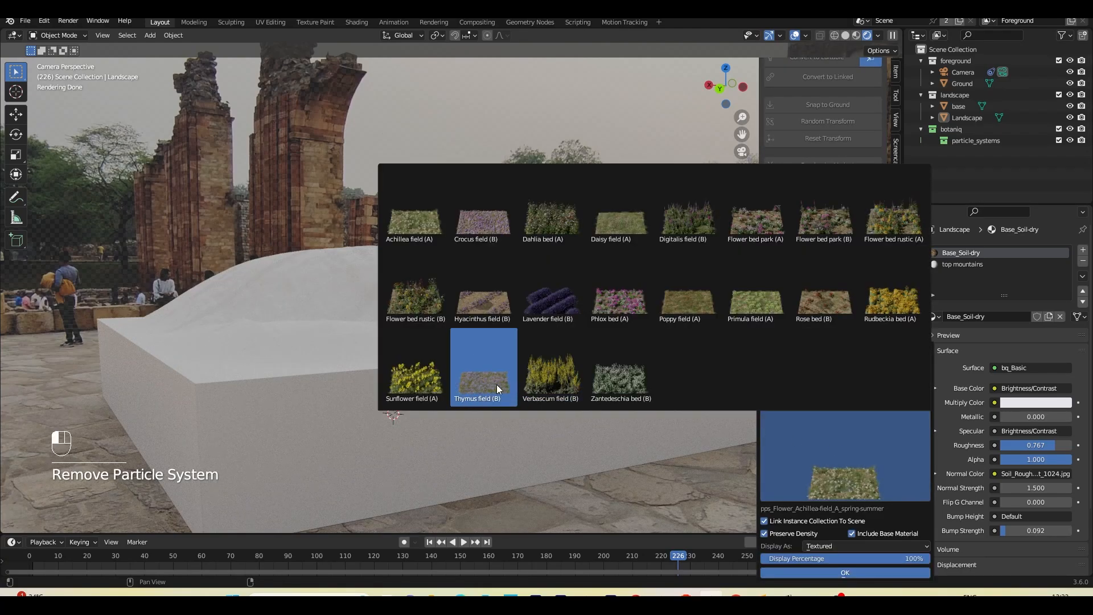
{"action": "left_click", "coordinate": [394, 386]}
{"action": "left_click", "coordinate": [829, 570]}
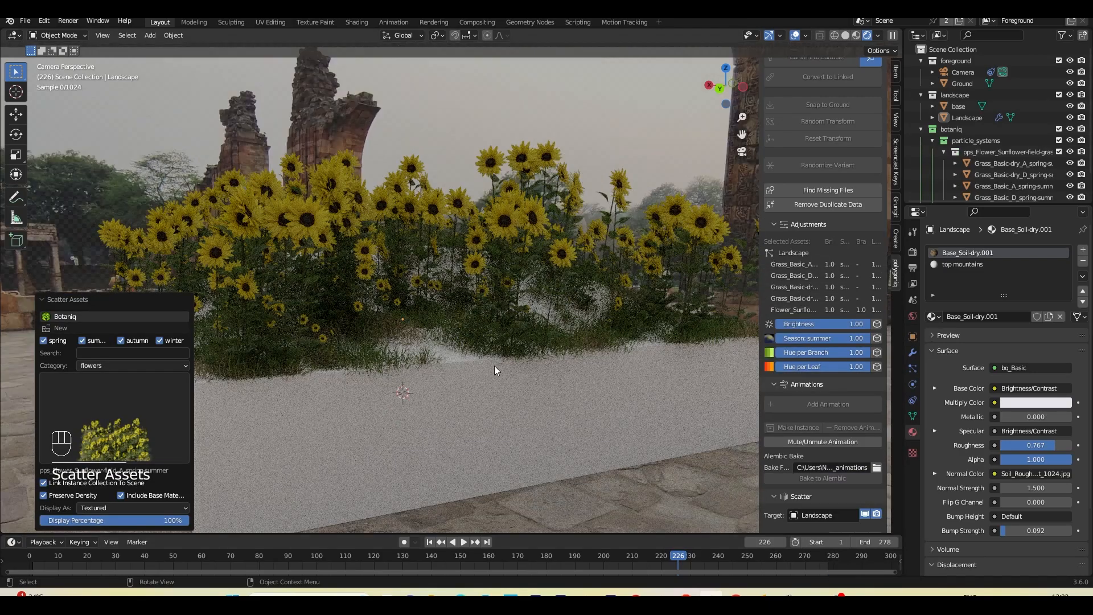
{"action": "scroll", "coordinate": [494, 365], "scroll_direction": "down", "scroll_amount": 2}
{"action": "scroll", "coordinate": [402, 324], "scroll_direction": "up", "scroll_amount": 1}
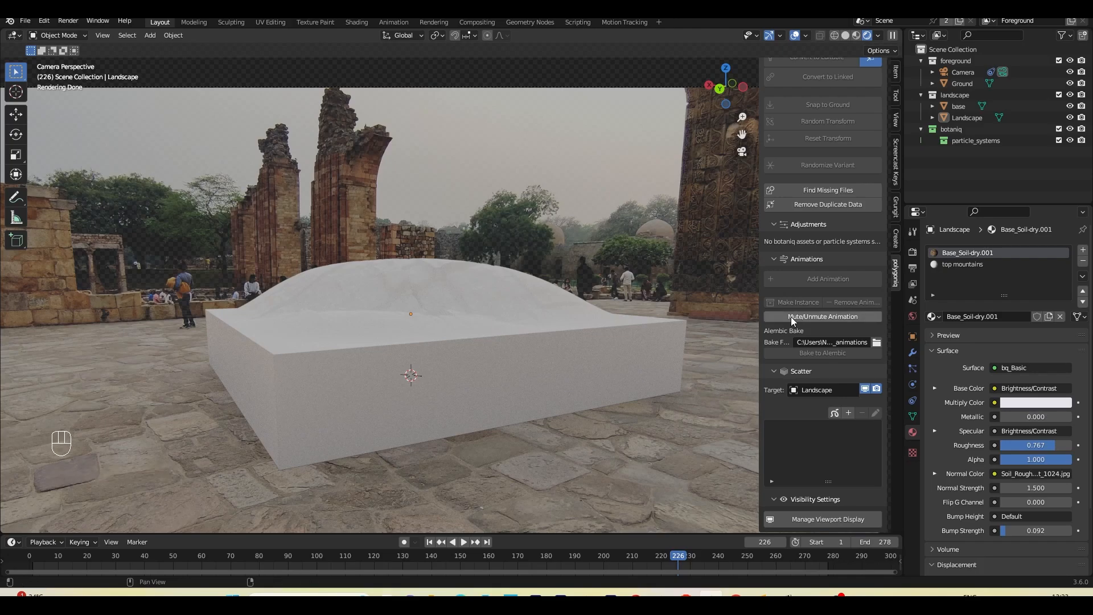
Scatter the Botaniq grass preset Cut grid (B) over the landscape.
{"action": "left_click", "coordinate": [849, 412]}
{"action": "left_click", "coordinate": [835, 404]}
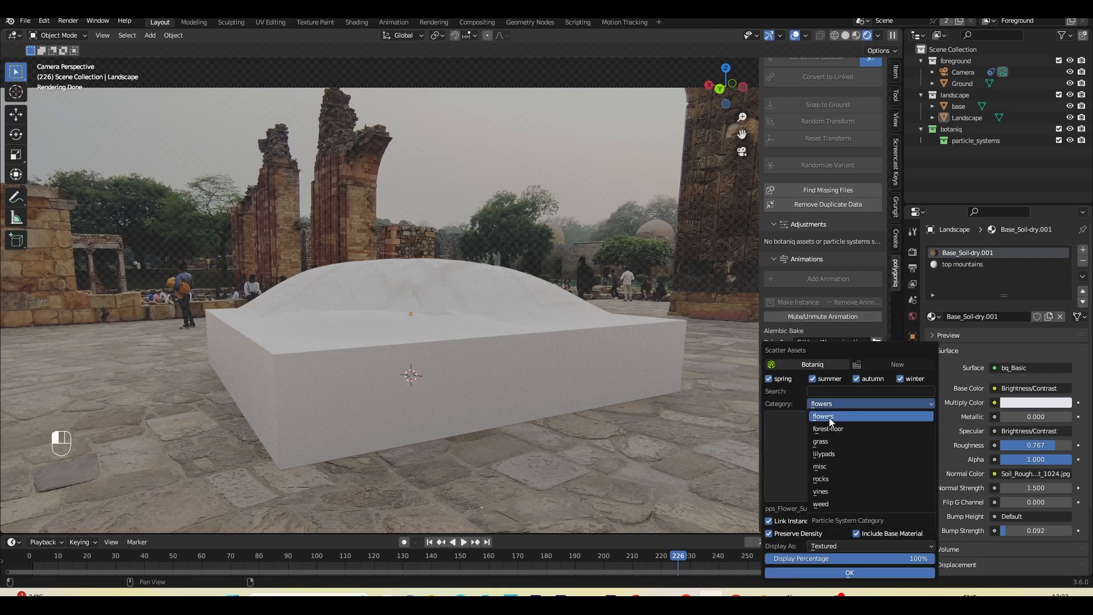
{"action": "left_click", "coordinate": [834, 451]}
{"action": "left_click", "coordinate": [840, 443]}
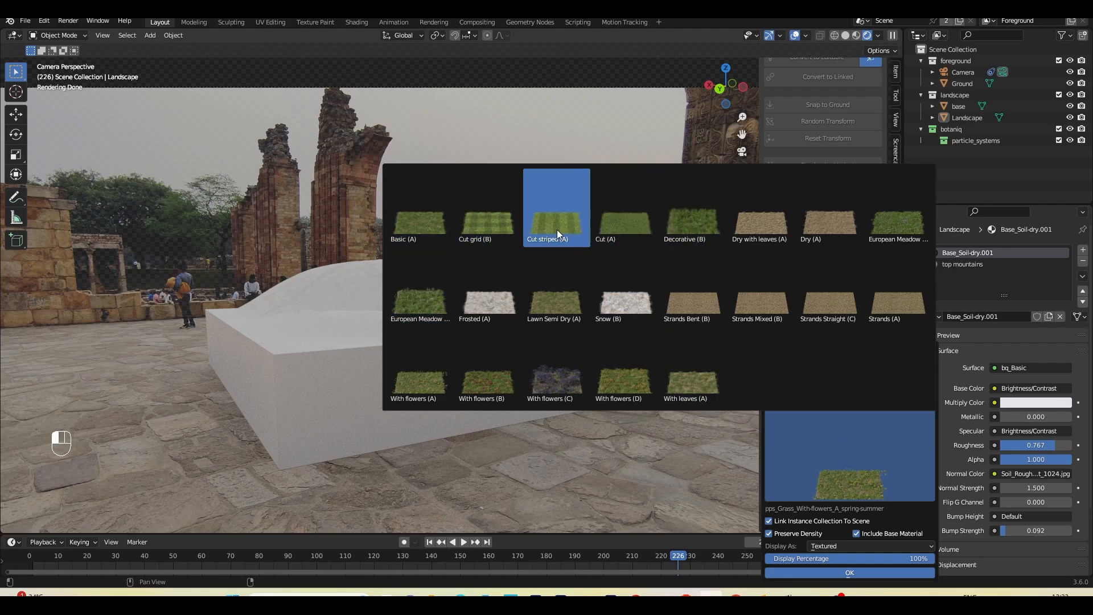
{"action": "left_click", "coordinate": [500, 226]}
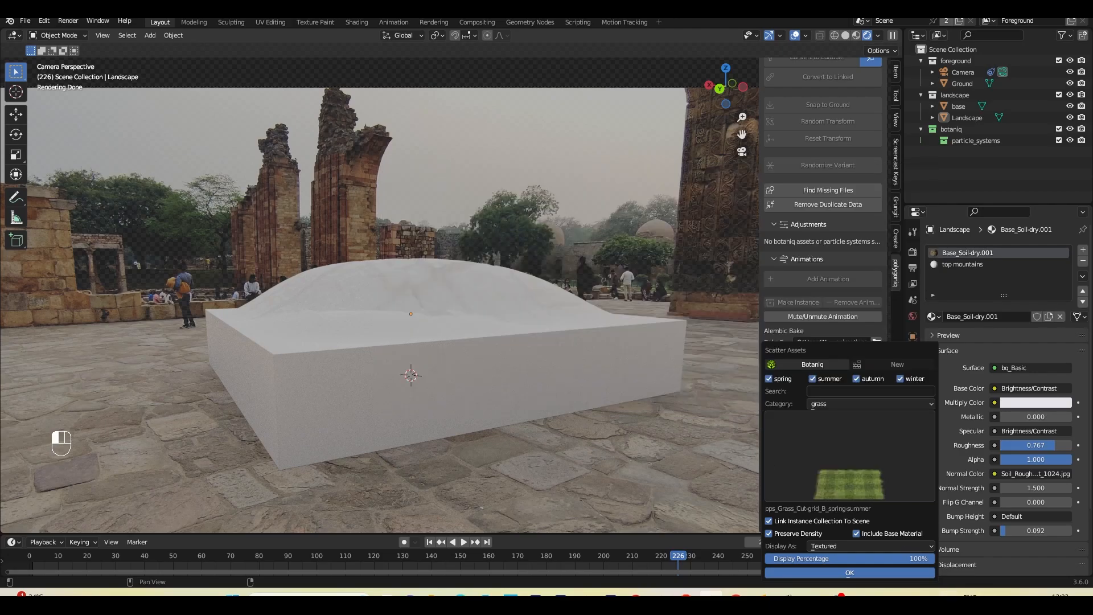
{"action": "left_click", "coordinate": [850, 573]}
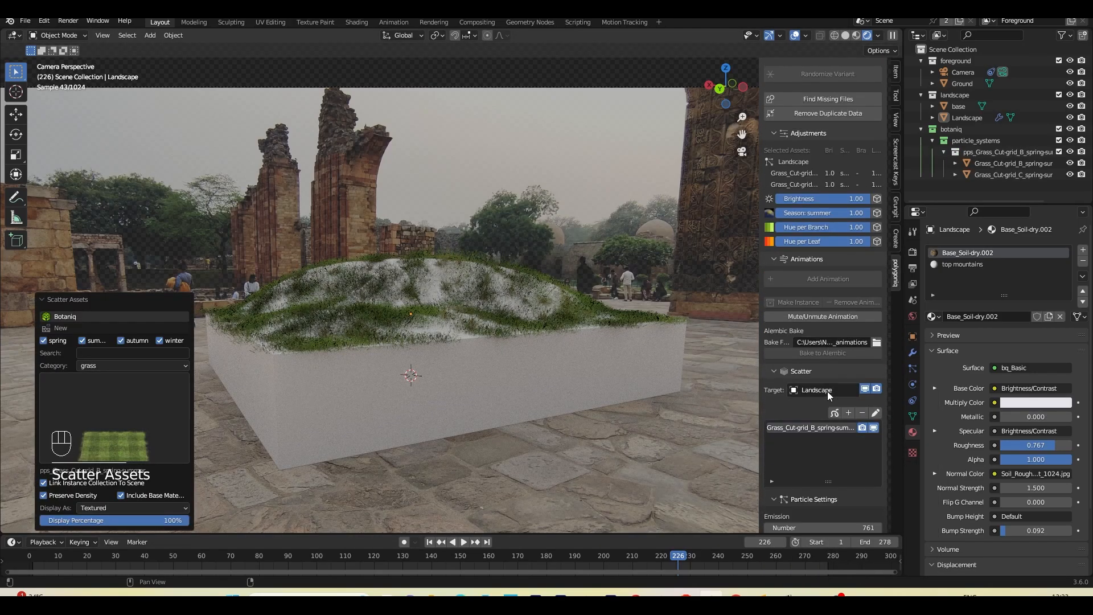
Set the cut-grid grass particles' orientation axis to Velocity / Hair and their emission number to 4000.
{"action": "scroll", "coordinate": [828, 394], "scroll_direction": "down", "scroll_amount": 8}
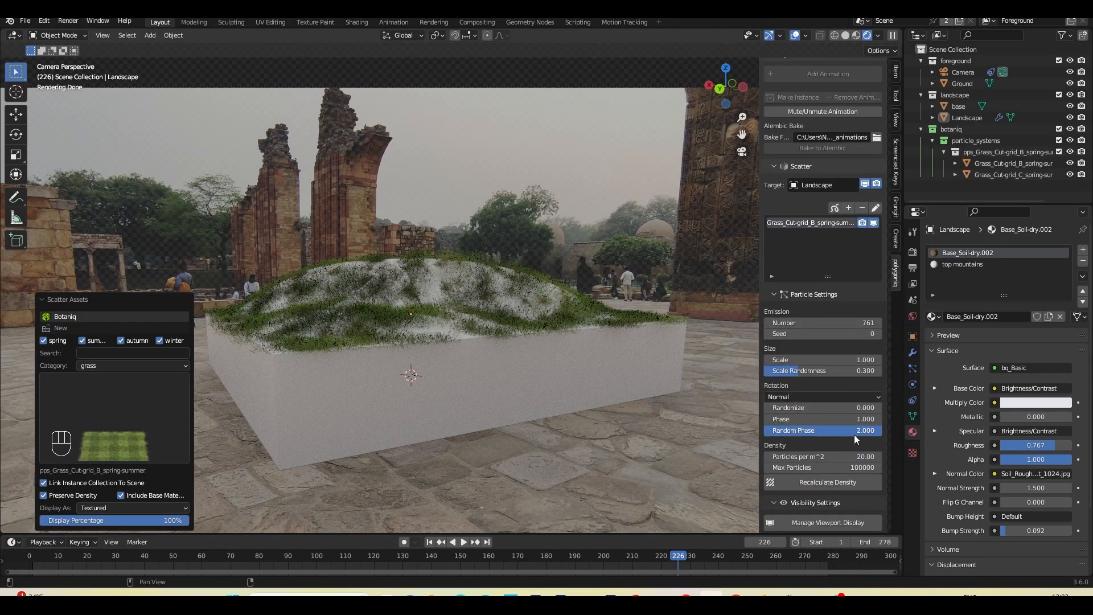
{"action": "left_click", "coordinate": [805, 397]}
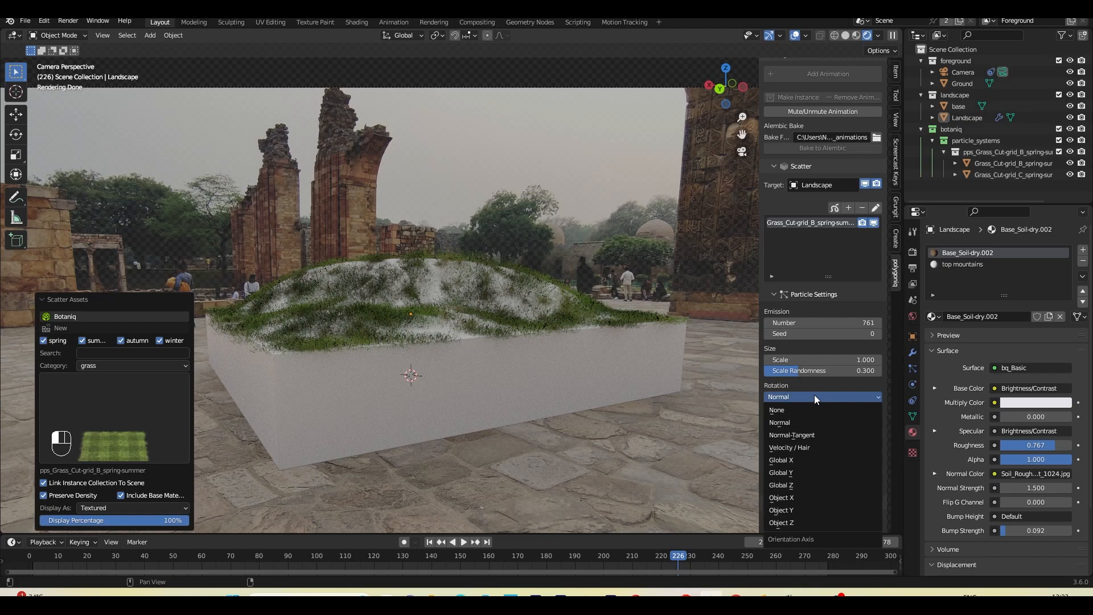
{"action": "left_click", "coordinate": [812, 448]}
{"action": "scroll", "coordinate": [820, 399], "scroll_direction": "up", "scroll_amount": 2}
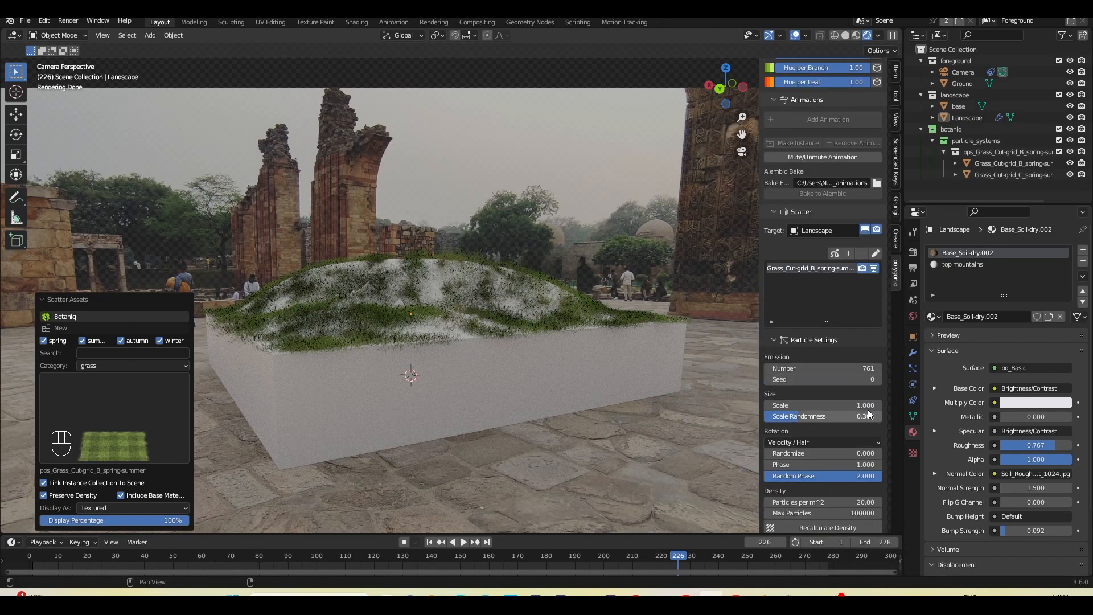
{"action": "left_click", "coordinate": [822, 369]}
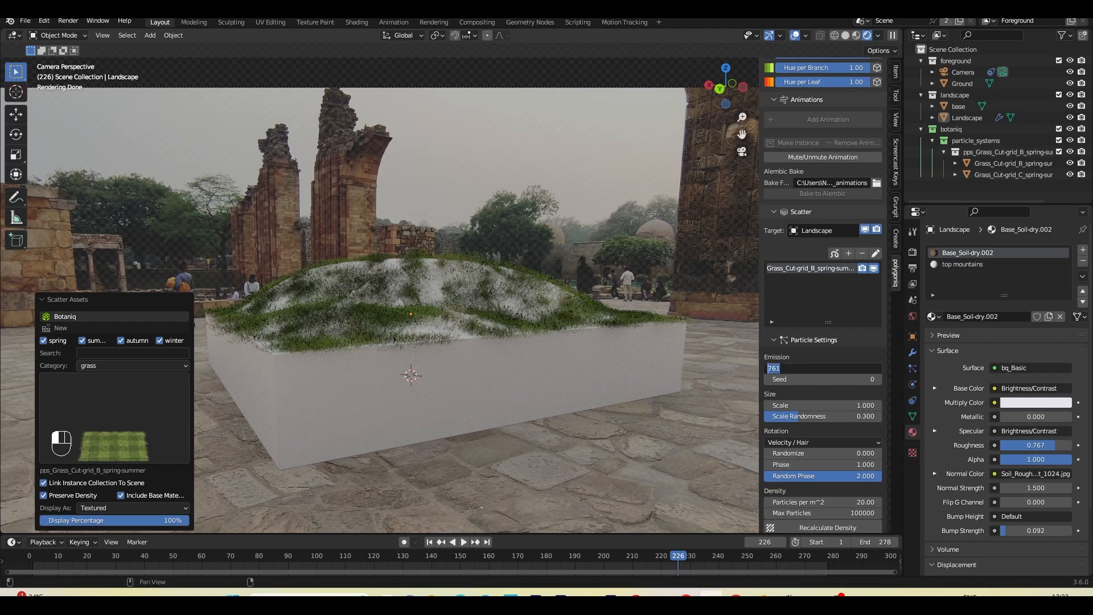
{"action": "left_click", "coordinate": [828, 344]}
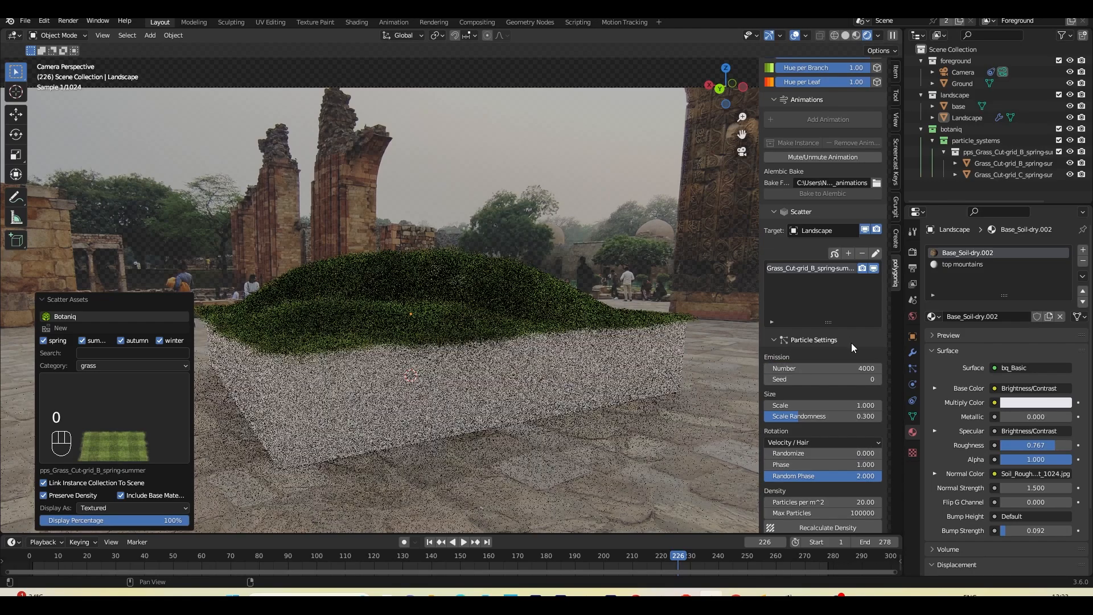
Reduce the cut-grid grass particle scale to 0.620 and raise the emission number to 8000.
{"action": "middle_click_drag", "start_coordinate": [470, 323], "coordinate": [587, 367], "text": "shift"}
{"action": "scroll", "coordinate": [596, 365], "scroll_direction": "up", "scroll_amount": 4}
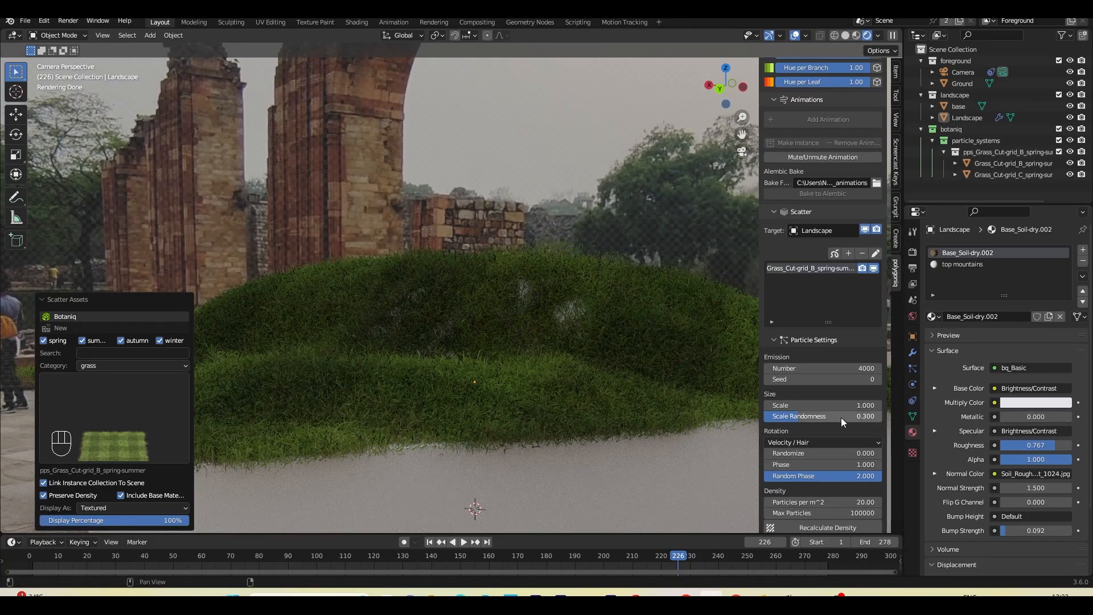
{"action": "left_click_drag", "start_coordinate": [848, 406], "coordinate": [821, 405]}
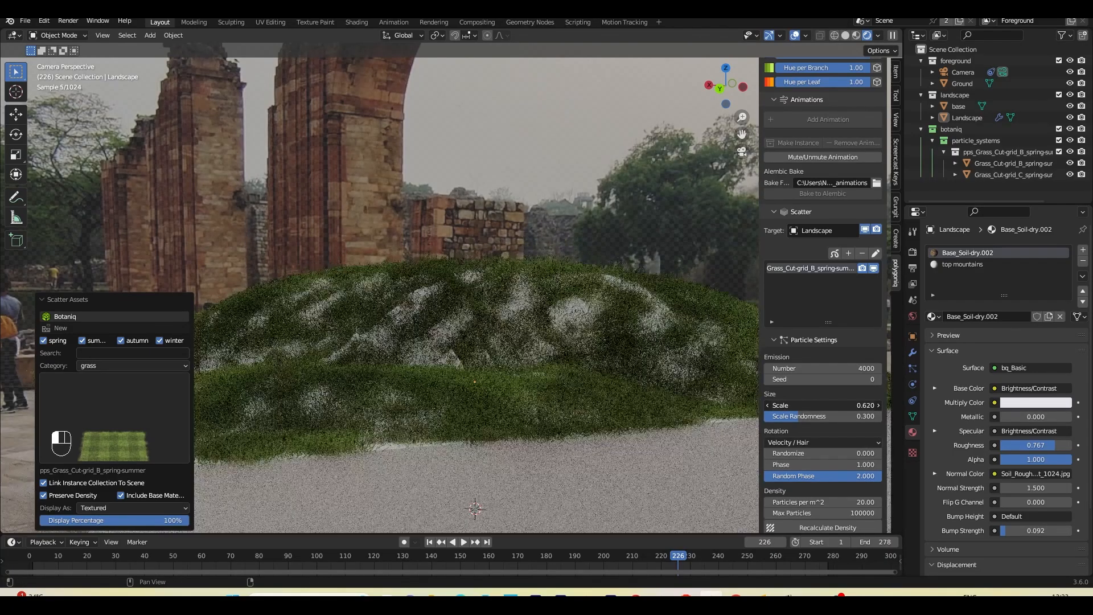
{"action": "left_click", "coordinate": [801, 367]}
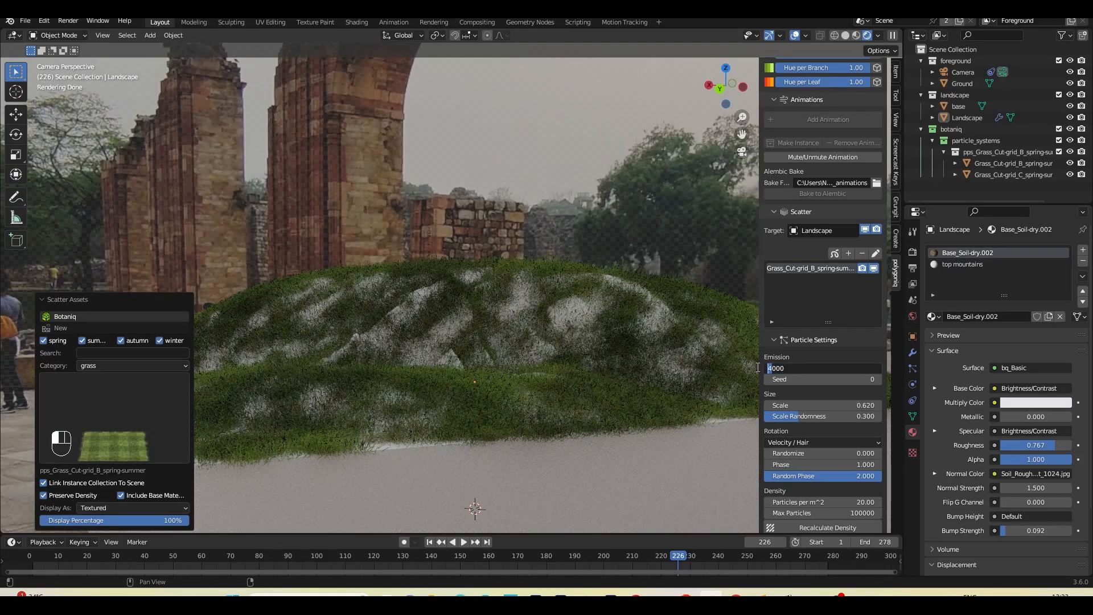
{"action": "left_click", "coordinate": [713, 381]}
{"action": "scroll", "coordinate": [484, 400], "scroll_direction": "down", "scroll_amount": 3}
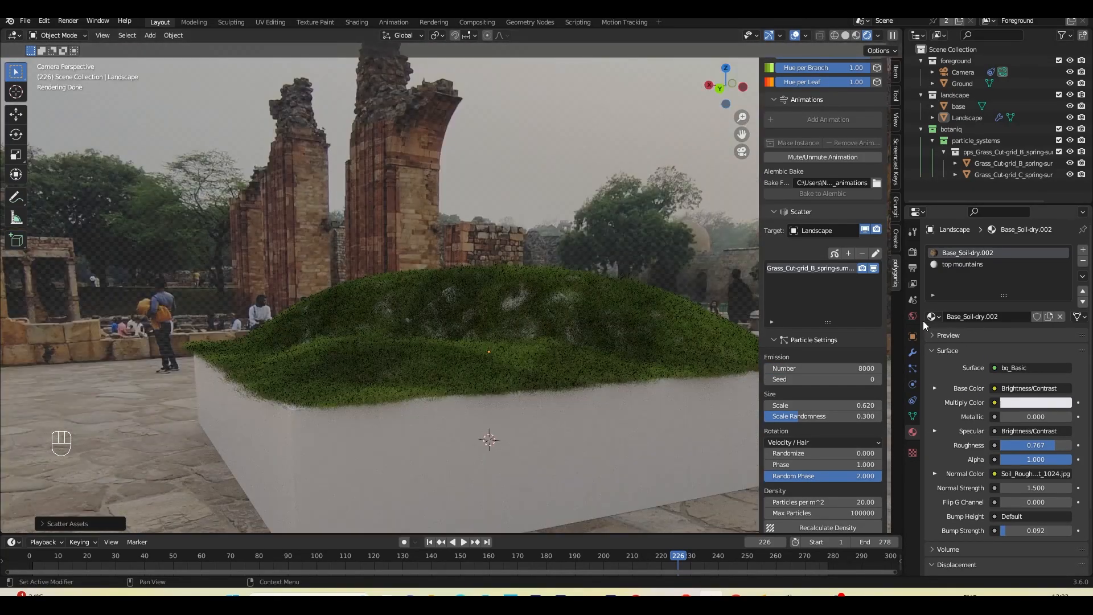
Set the world background strength to 2, select the landscape and save the file.
{"action": "left_click", "coordinate": [913, 316]}
{"action": "double_click", "coordinate": [1019, 436]}
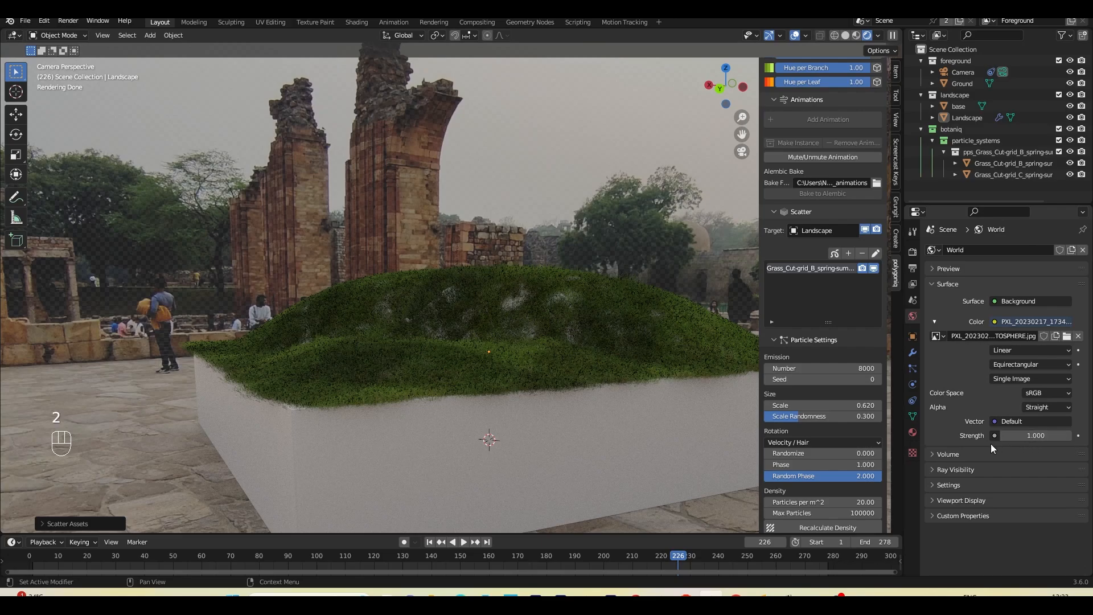
{"action": "type", "text": "2"}
{"action": "key", "text": "Return"}
{"action": "left_click", "coordinate": [524, 317]}
{"action": "key", "text": "ctrl+s"}
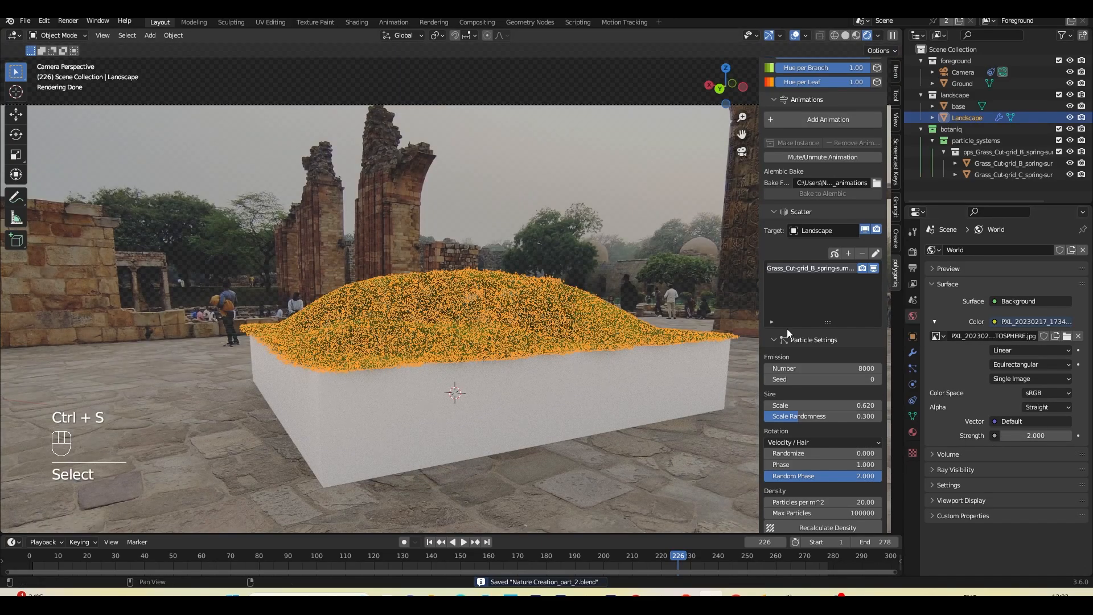
Increase the cut-grid grass scale randomness to about 0.511, and remove that particle system from the landscape.
{"action": "left_click", "coordinate": [671, 268]}
{"action": "scroll", "coordinate": [803, 396], "scroll_direction": "down", "scroll_amount": 3}
{"action": "left_click_drag", "start_coordinate": [803, 347], "coordinate": [827, 347]}
{"action": "scroll", "coordinate": [852, 273], "scroll_direction": "up", "scroll_amount": 2}
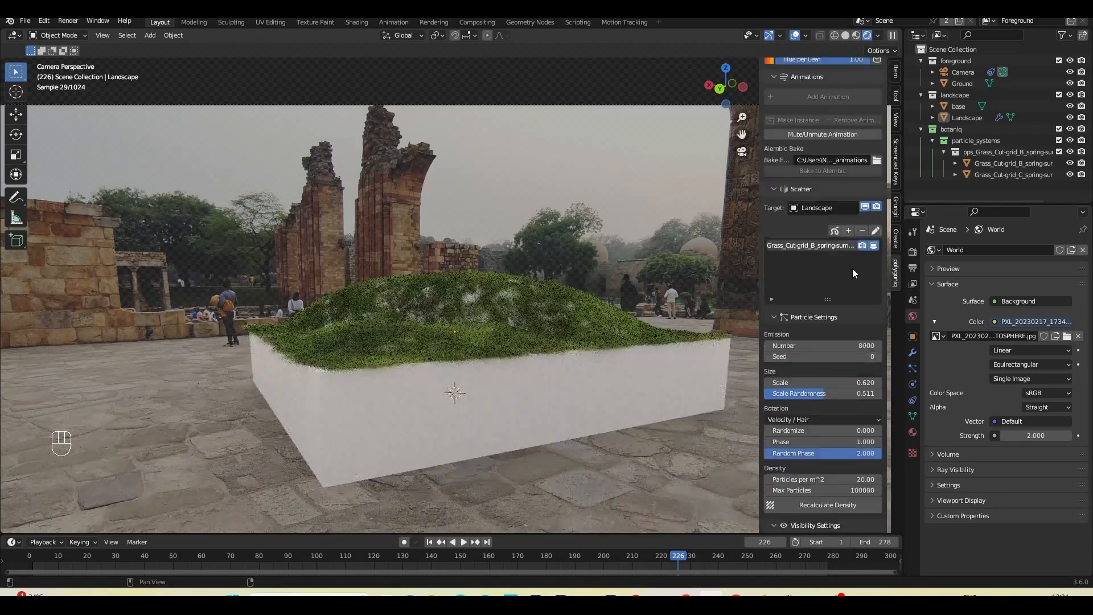
{"action": "left_click", "coordinate": [859, 230]}
Scatter the Botaniq grass preset European Meadow (A) over the landscape.
{"action": "left_click", "coordinate": [848, 411]}
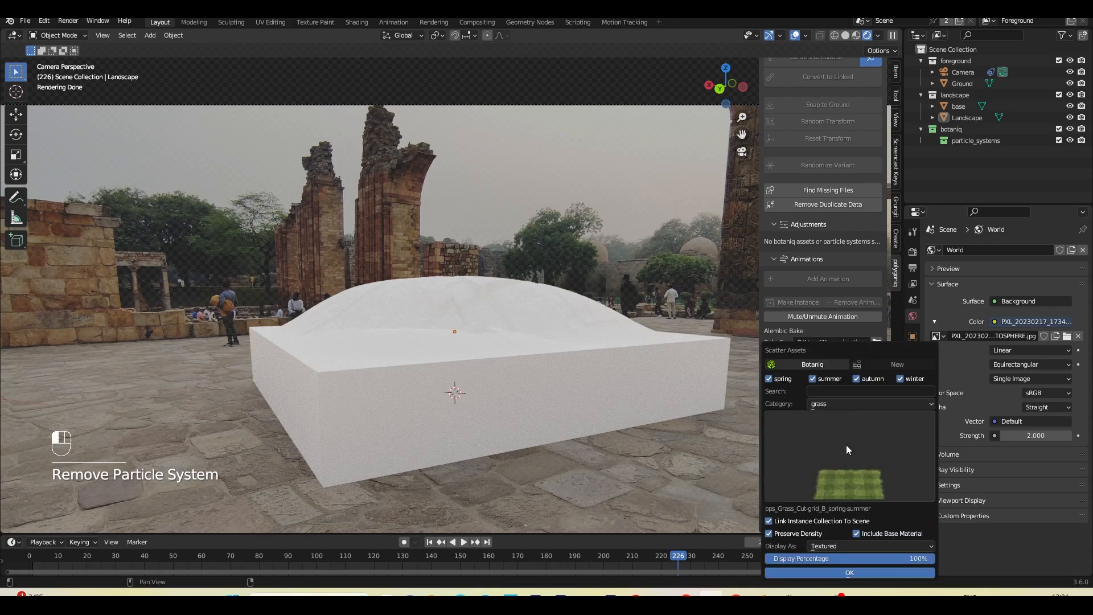
{"action": "left_click", "coordinate": [846, 445]}
{"action": "left_click", "coordinate": [896, 225]}
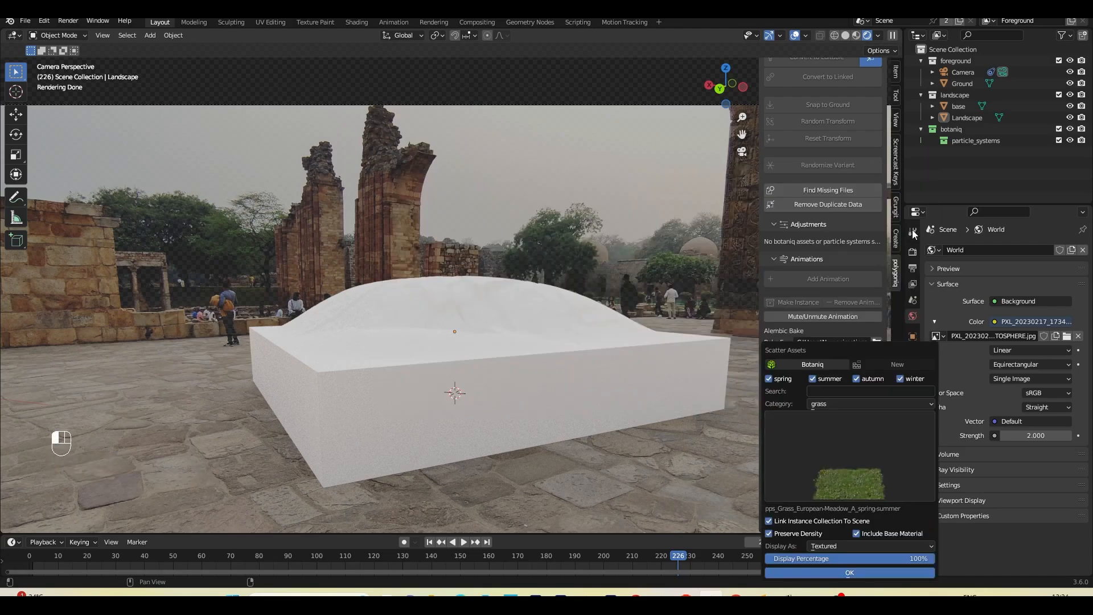
{"action": "left_click", "coordinate": [851, 573]}
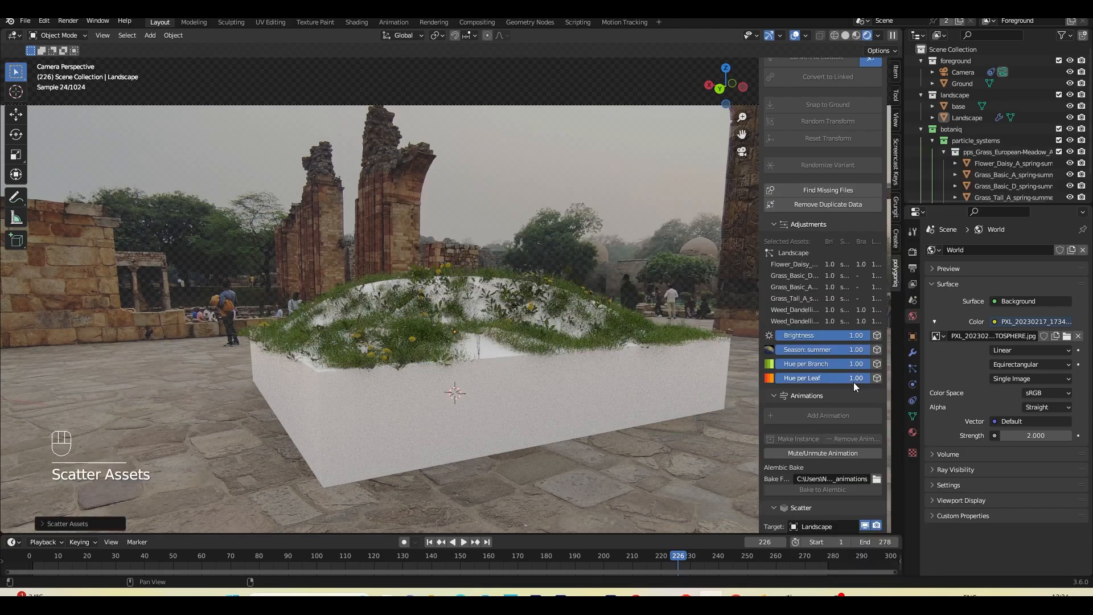
Set the meadow grass emission number to 5000.
{"action": "scroll", "coordinate": [853, 381], "scroll_direction": "down", "scroll_amount": 8}
{"action": "left_click", "coordinate": [850, 482]}
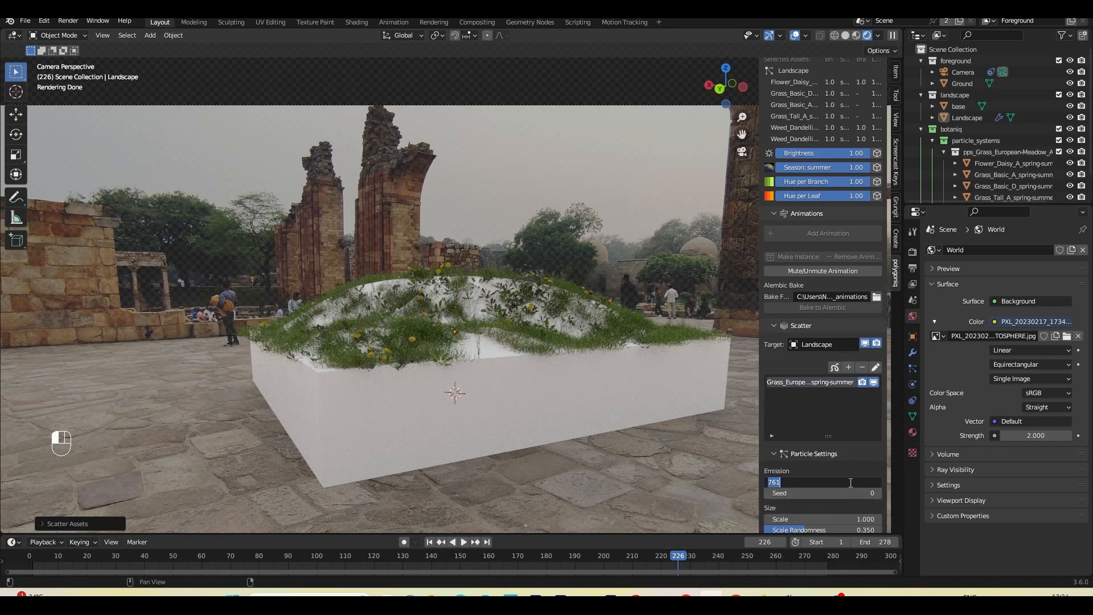
{"action": "type", "text": "5000"}
{"action": "key", "text": "Return"}
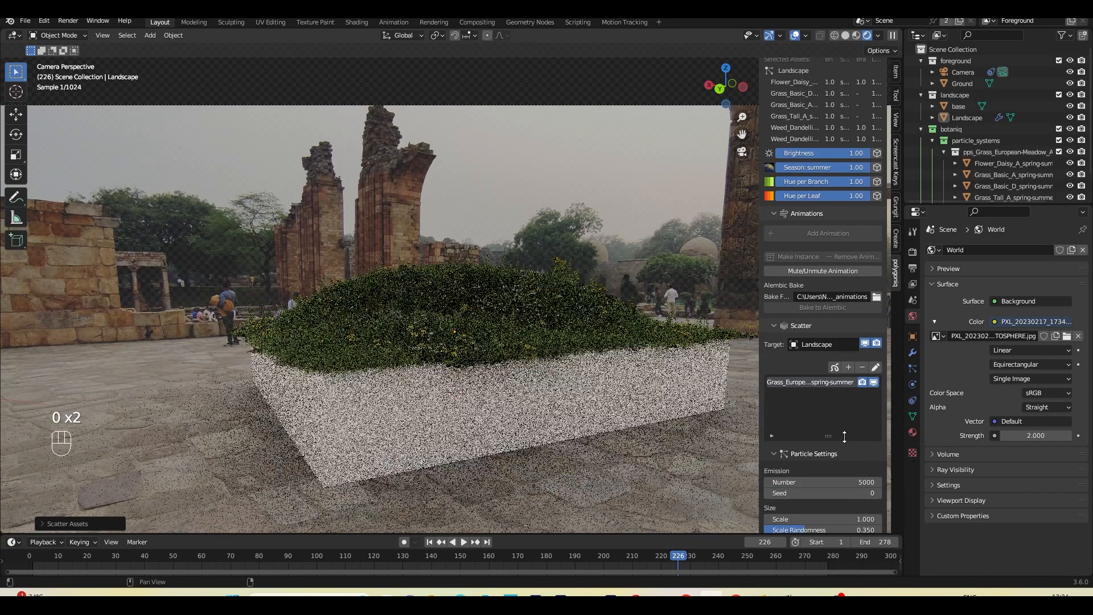
Reduce the meadow grass particle scale to 0.570 and set its emission number to 8000.
{"action": "scroll", "coordinate": [843, 447], "scroll_direction": "down", "scroll_amount": 3}
{"action": "left_click_drag", "start_coordinate": [844, 451], "coordinate": [808, 451]}
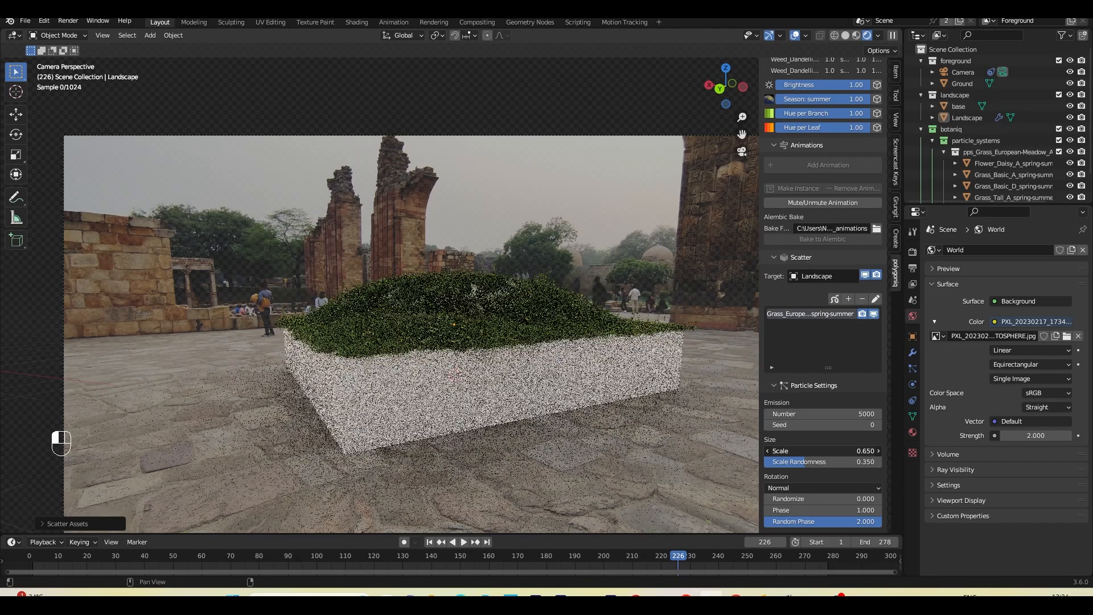
{"action": "left_click", "coordinate": [796, 414]}
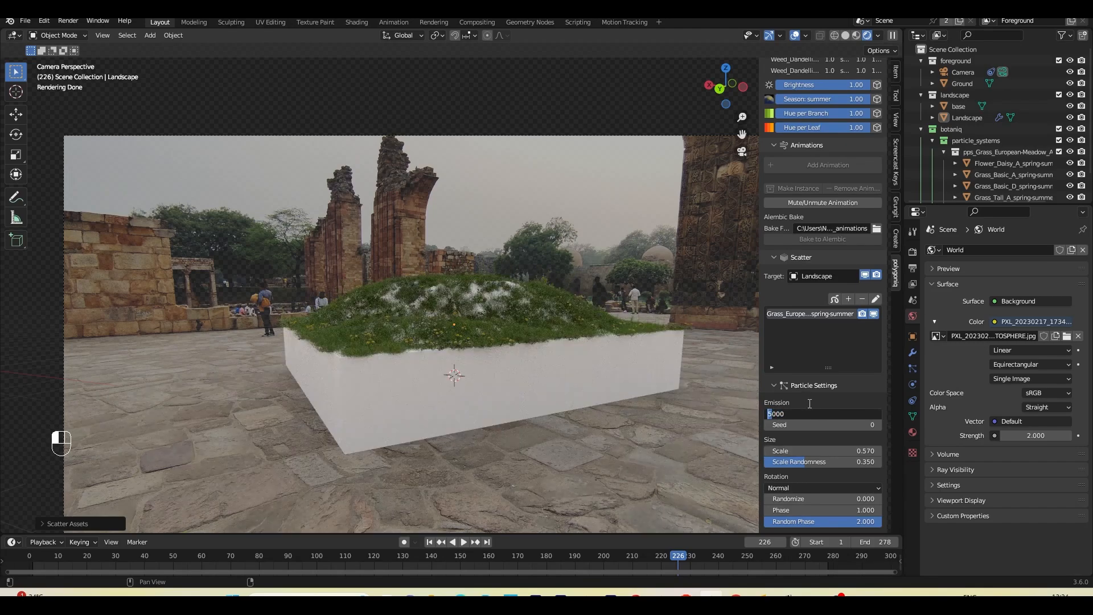
{"action": "type", "text": "8"}
{"action": "key", "text": "Return"}
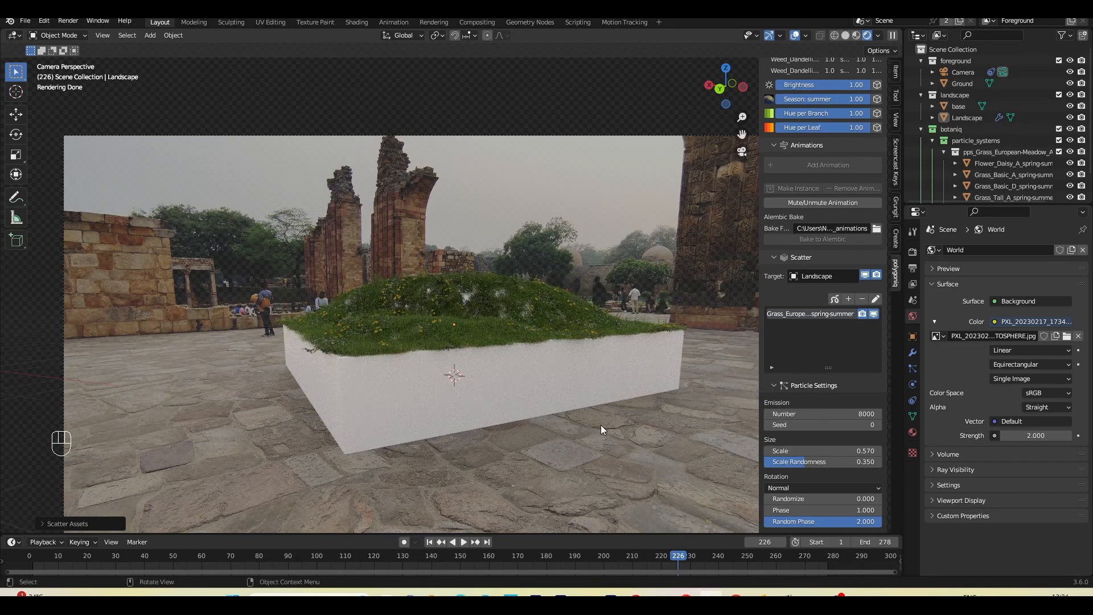
Open a Shader Editor below the 3D viewport, showing the landscape's soil material nodes with the editor's sidebar hidden.
{"action": "scroll", "coordinate": [496, 354], "scroll_direction": "up", "scroll_amount": 8}
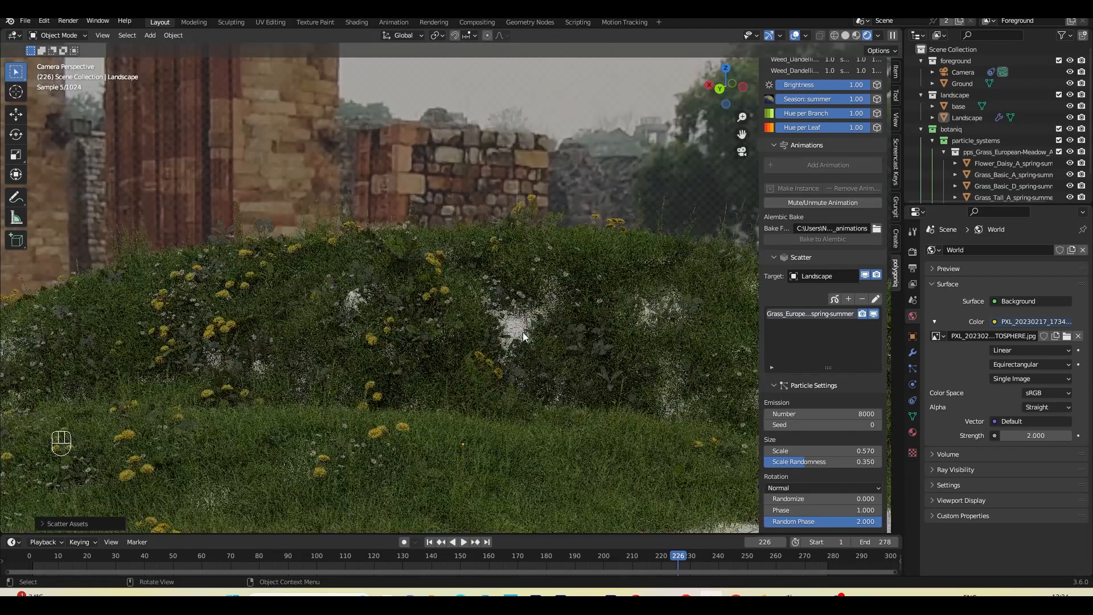
{"action": "left_click", "coordinate": [913, 432]}
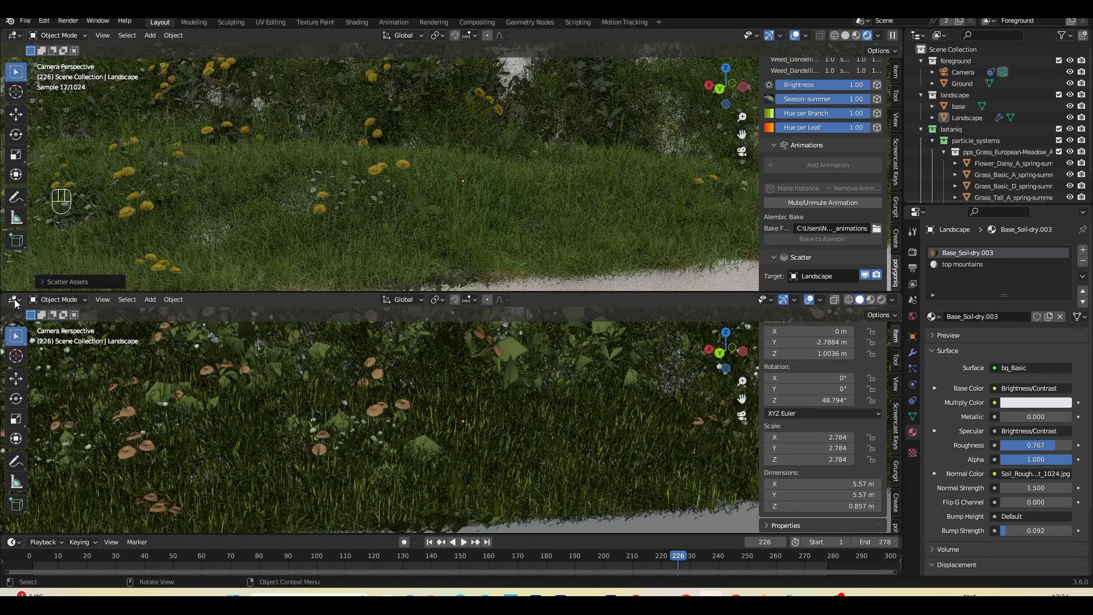
{"action": "left_click", "coordinate": [14, 300]}
{"action": "left_click", "coordinate": [64, 406]}
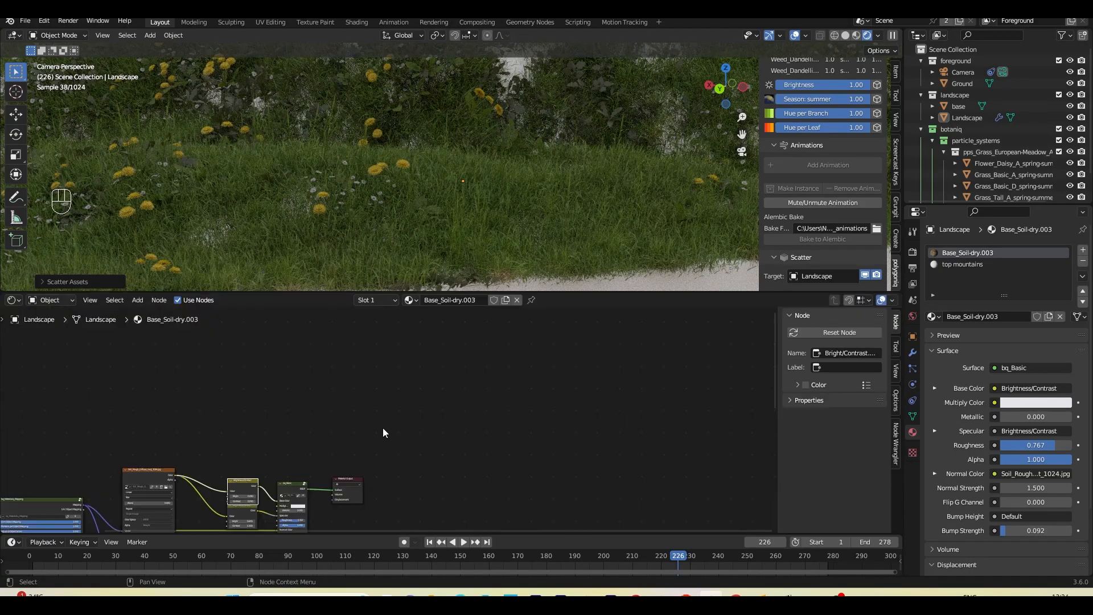
{"action": "key", "text": "n"}
{"action": "middle_click_drag", "start_coordinate": [469, 429], "coordinate": [670, 367]}
{"action": "scroll", "coordinate": [669, 366], "scroll_direction": "up", "scroll_amount": 2}
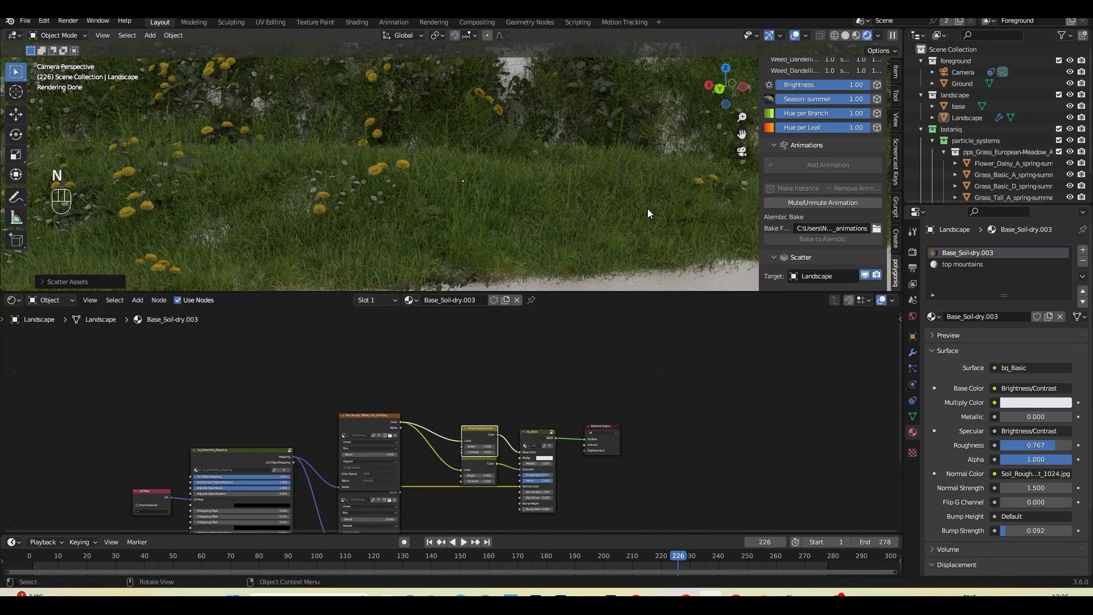
Darken the base object's Principled BSDF base color to near black and increase its roughness.
{"action": "scroll", "coordinate": [609, 230], "scroll_direction": "down", "scroll_amount": 5}
{"action": "left_click", "coordinate": [549, 258]}
{"action": "scroll", "coordinate": [629, 372], "scroll_direction": "up", "scroll_amount": 2}
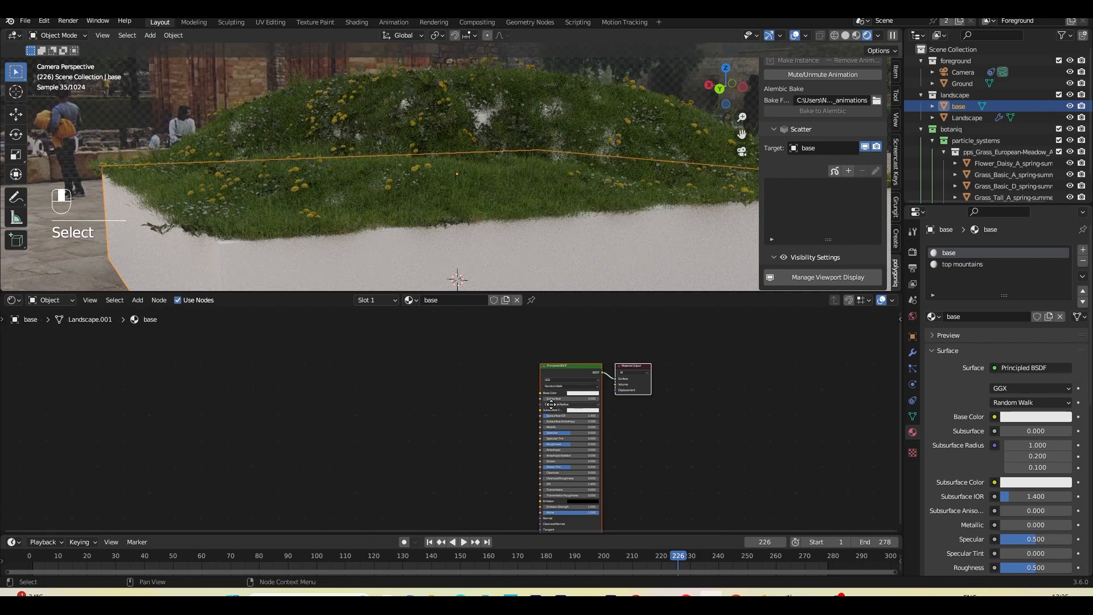
{"action": "left_click", "coordinate": [631, 385]}
{"action": "left_click", "coordinate": [678, 314]}
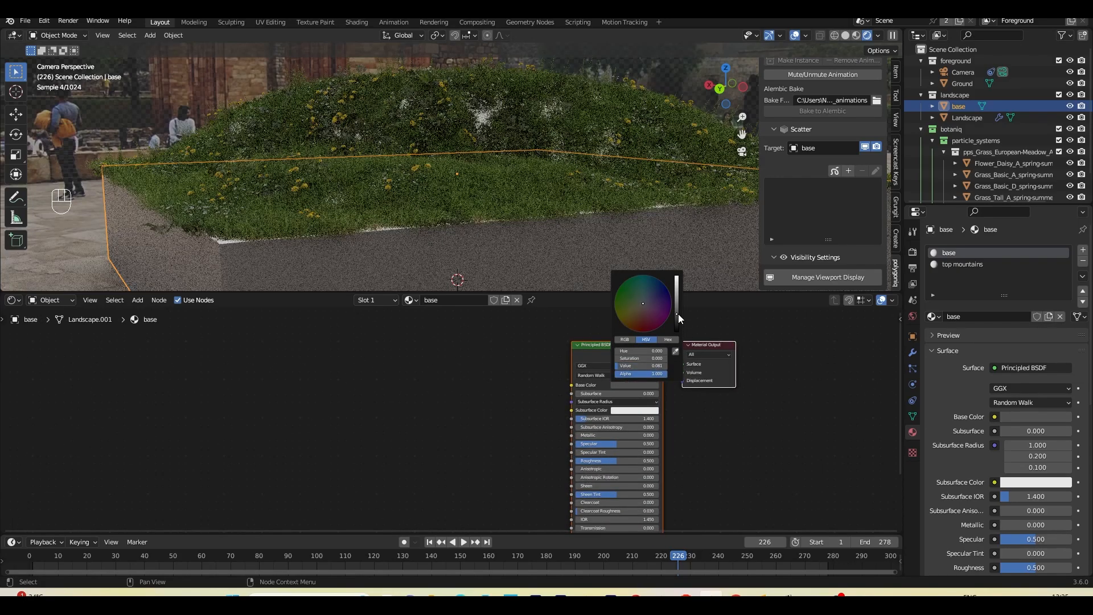
{"action": "left_click_drag", "start_coordinate": [678, 313], "coordinate": [677, 325]}
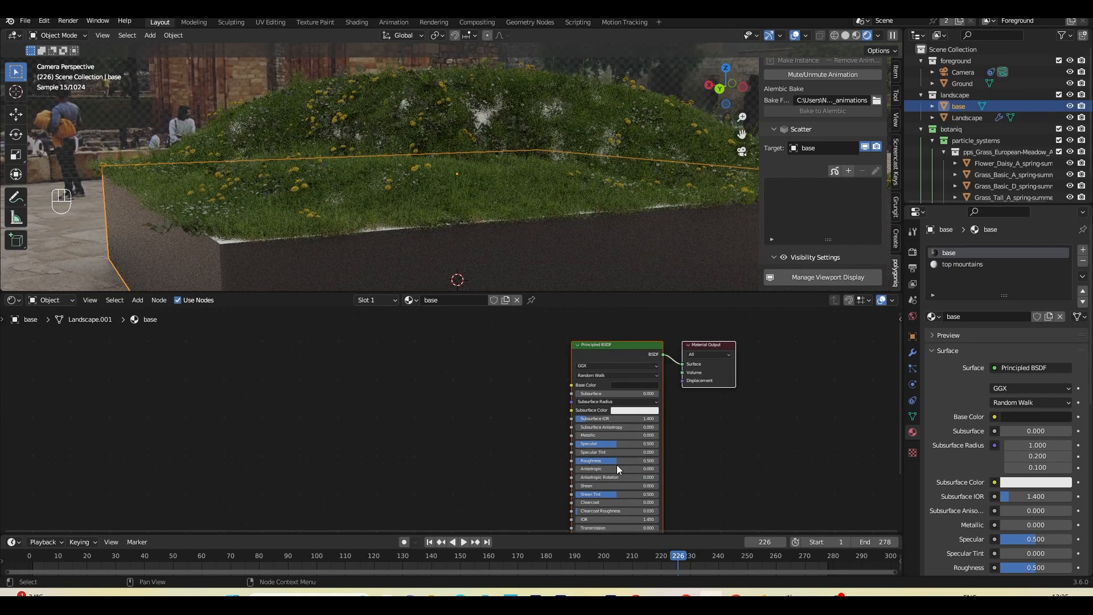
{"action": "left_click_drag", "start_coordinate": [617, 462], "coordinate": [671, 462]}
Select the landscape and darken the bq_Basic node's Multiply Color in its soil material to a value of about 0.014.
{"action": "scroll", "coordinate": [569, 226], "scroll_direction": "down", "scroll_amount": 3}
{"action": "middle_click_drag", "start_coordinate": [569, 227], "coordinate": [586, 257], "text": "shift"}
{"action": "scroll", "coordinate": [586, 257], "scroll_direction": "up", "scroll_amount": 1}
{"action": "left_click", "coordinate": [587, 257]}
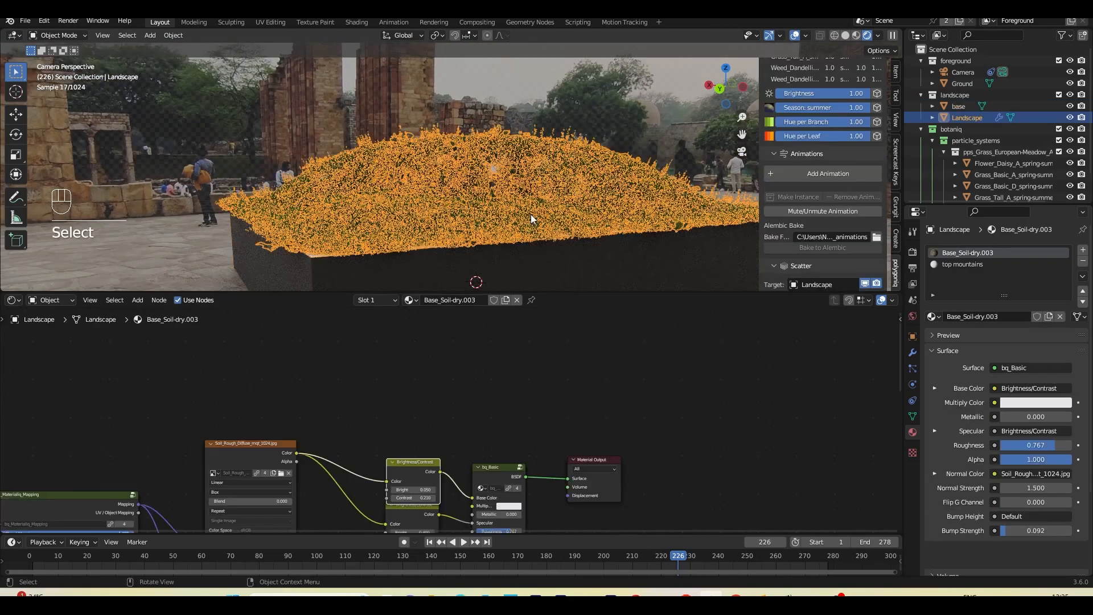
{"action": "scroll", "coordinate": [583, 335], "scroll_direction": "up", "scroll_amount": 4}
{"action": "middle_click_drag", "start_coordinate": [590, 358], "coordinate": [620, 352]}
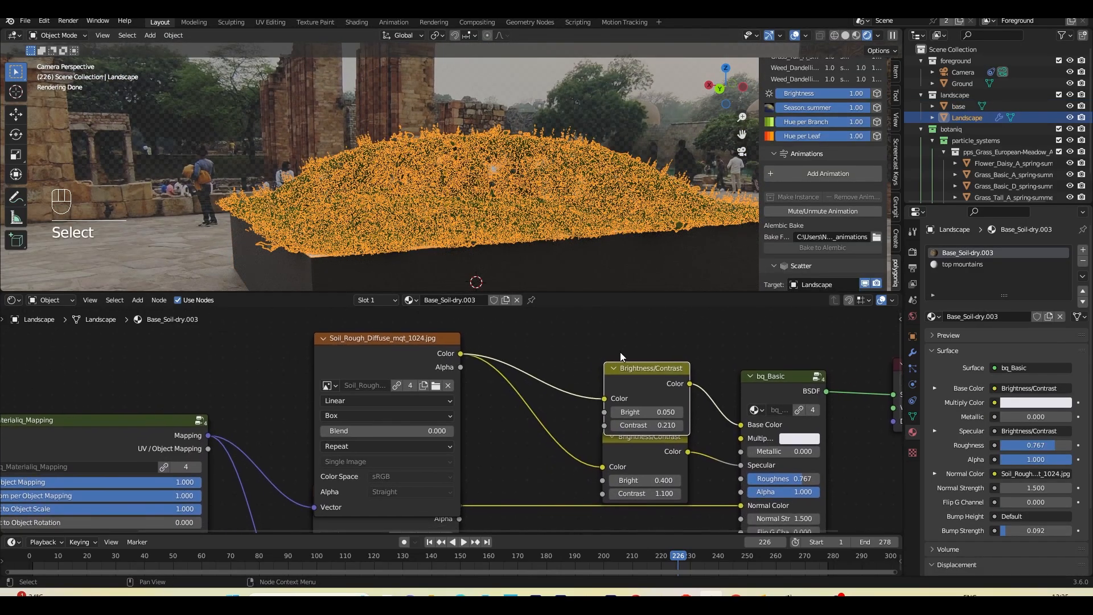
{"action": "scroll", "coordinate": [620, 351], "scroll_direction": "up", "scroll_amount": 2}
{"action": "middle_click_drag", "start_coordinate": [579, 403], "coordinate": [484, 410]}
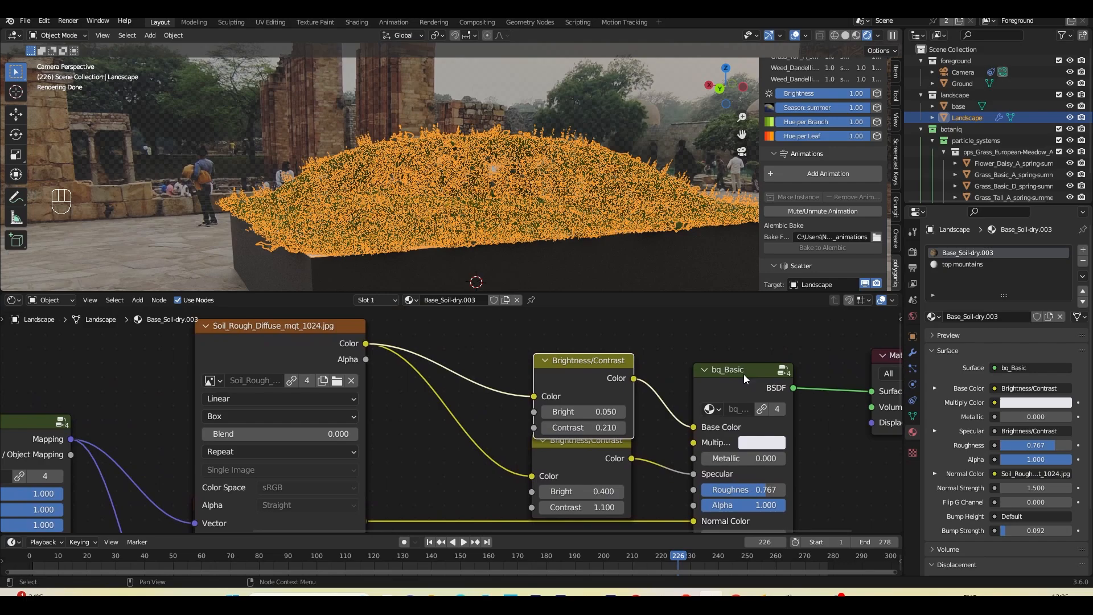
{"action": "left_click", "coordinate": [763, 443]}
{"action": "left_click_drag", "start_coordinate": [860, 320], "coordinate": [861, 336]}
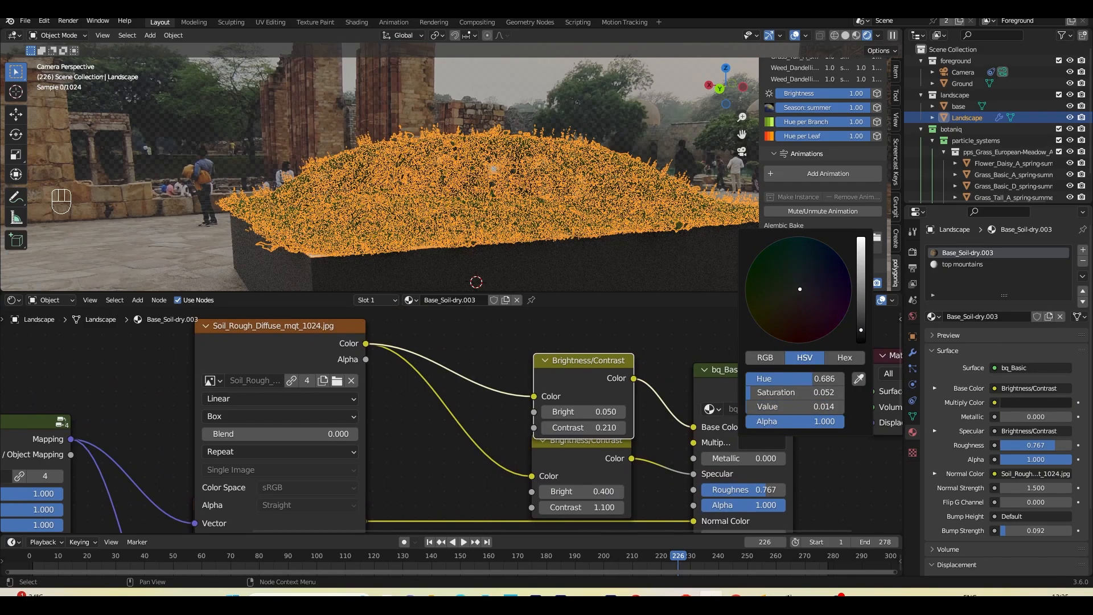
Undo the last soil material color changes and show the landscape's top mountains material.
{"action": "key", "text": "ctrl+z"}
{"action": "key", "text": "ctrl+z"}
{"action": "key", "text": "ctrl+z"}
{"action": "left_click", "coordinate": [965, 265]}
{"action": "scroll", "coordinate": [433, 373], "scroll_direction": "down", "scroll_amount": 1}
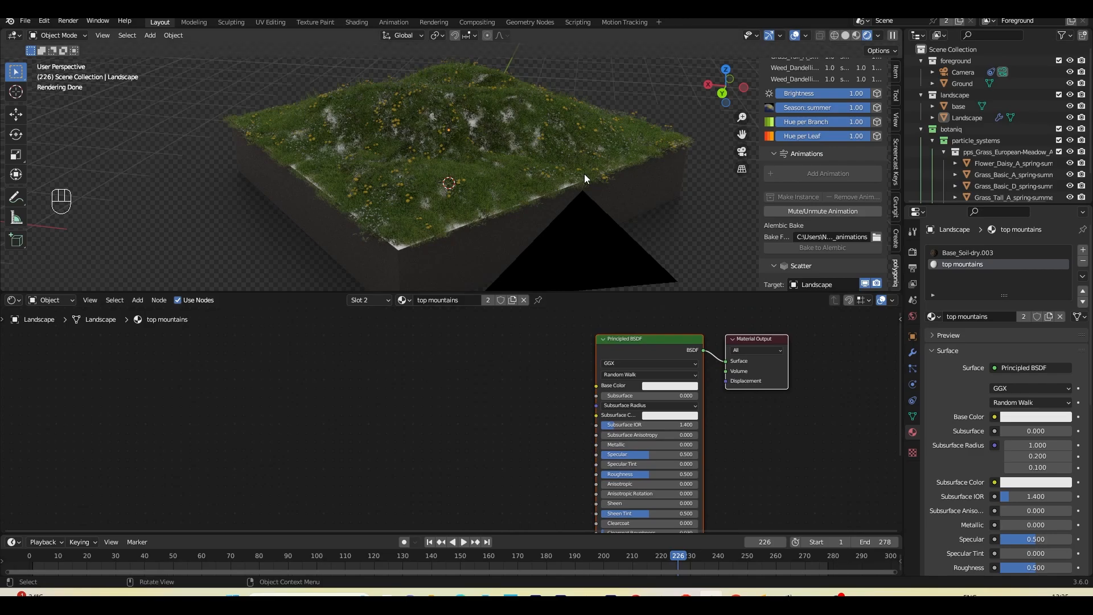
Hide the scattered European meadow grass particle system in the viewport to expose the bare landscape surface.
{"action": "scroll", "coordinate": [600, 200], "scroll_direction": "up", "scroll_amount": 6}
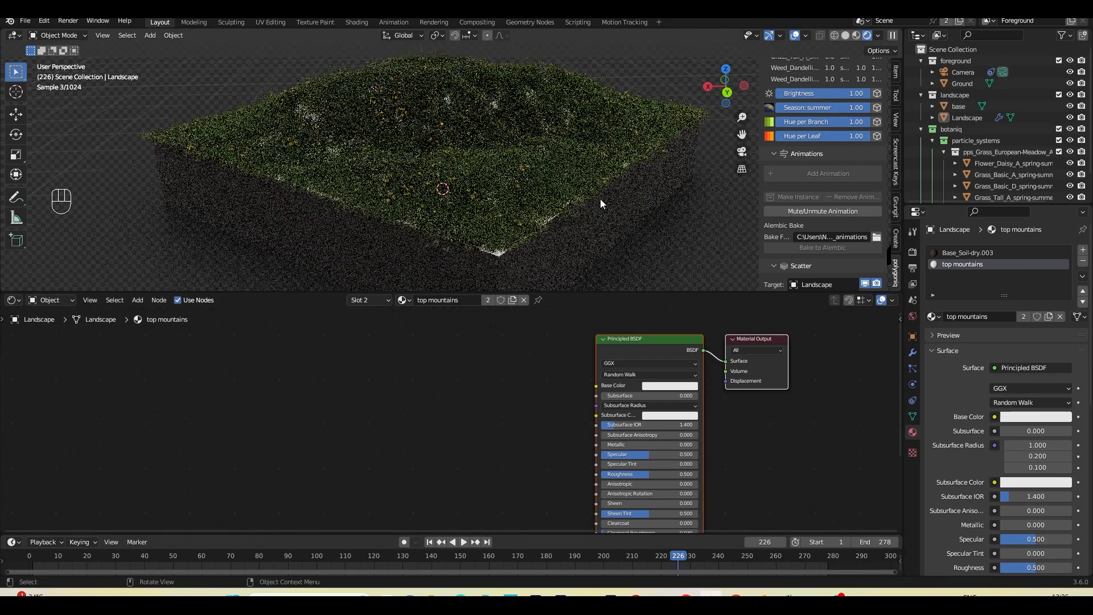
{"action": "middle_click_drag", "start_coordinate": [604, 201], "coordinate": [587, 242], "text": "shift"}
{"action": "scroll", "coordinate": [584, 248], "scroll_direction": "down", "scroll_amount": 4}
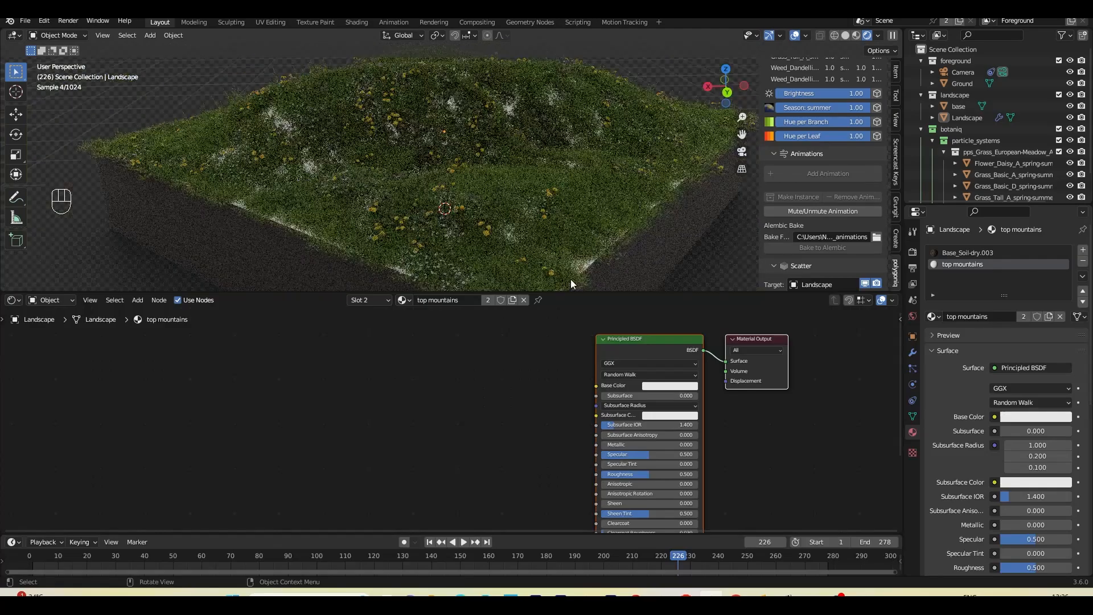
{"action": "middle_click_drag", "start_coordinate": [483, 384], "coordinate": [499, 404]}
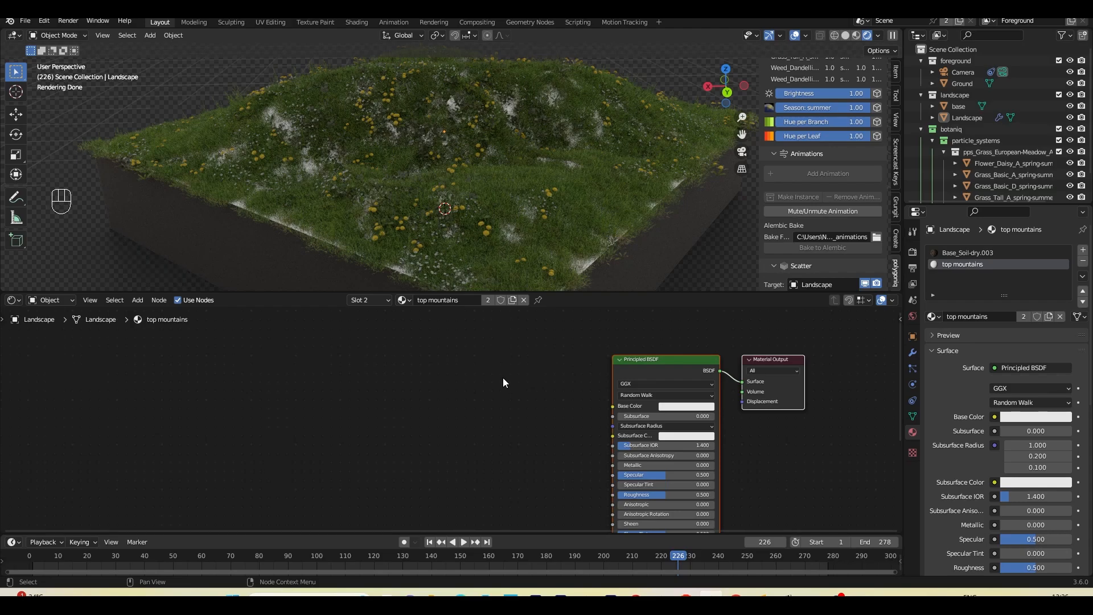
{"action": "scroll", "coordinate": [812, 158], "scroll_direction": "down", "scroll_amount": 4}
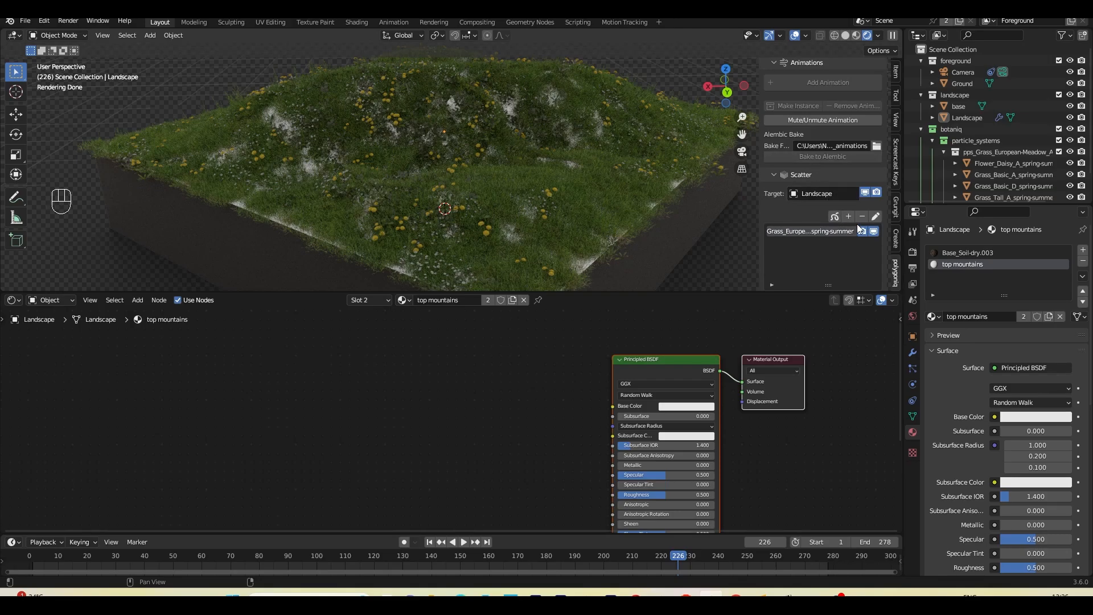
{"action": "left_click", "coordinate": [874, 231]}
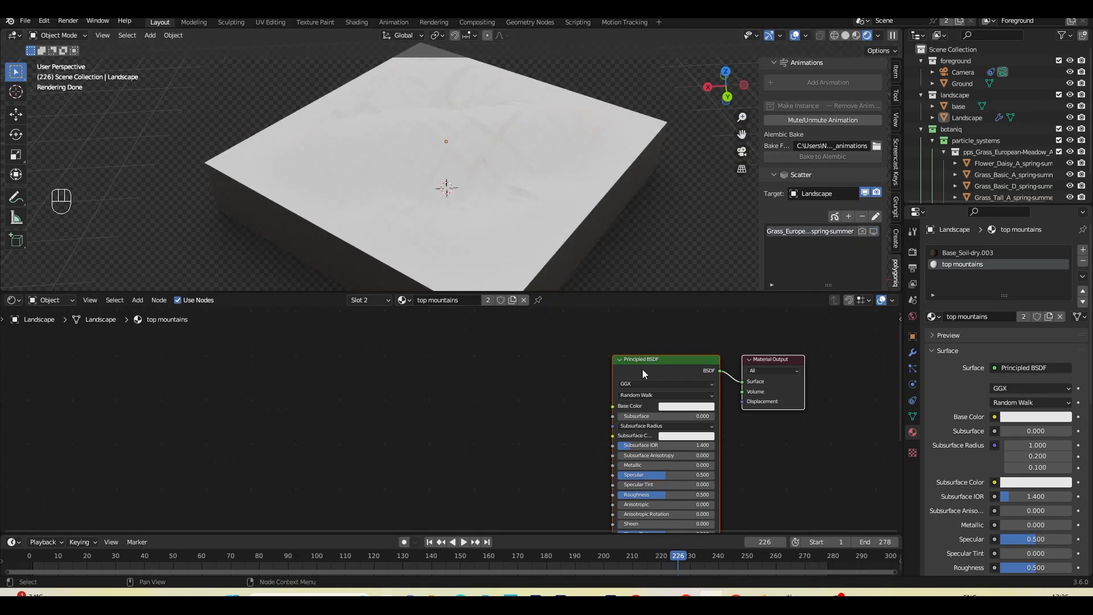
Select the top mountains Principled BSDF node and search the add-ons for "node" to check that Node Wrangler is enabled.
{"action": "left_click", "coordinate": [630, 338]}
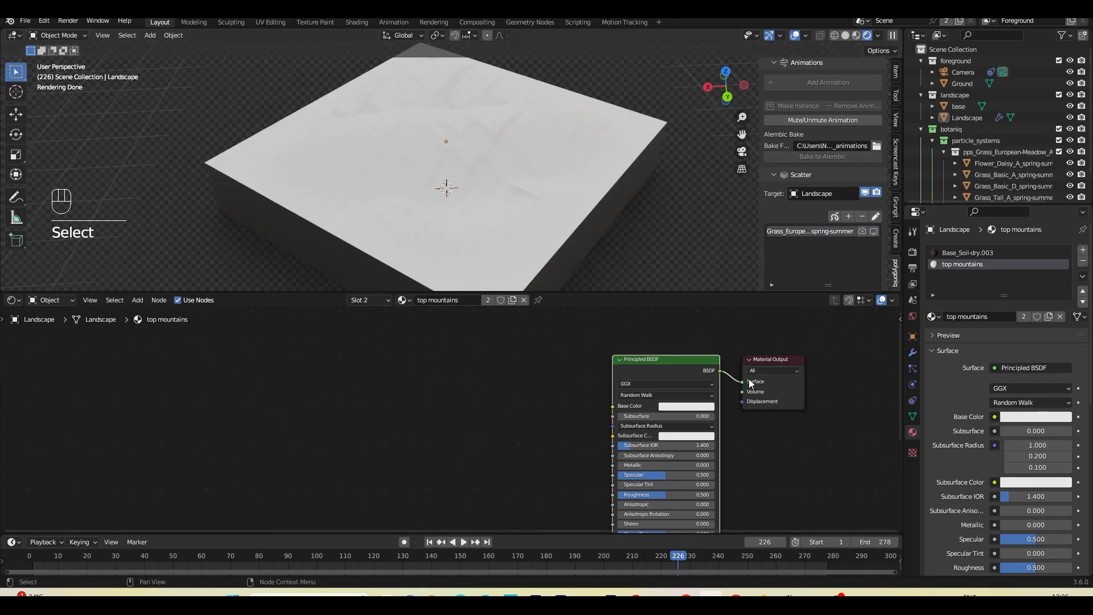
{"action": "middle_click_drag", "start_coordinate": [750, 383], "coordinate": [693, 383]}
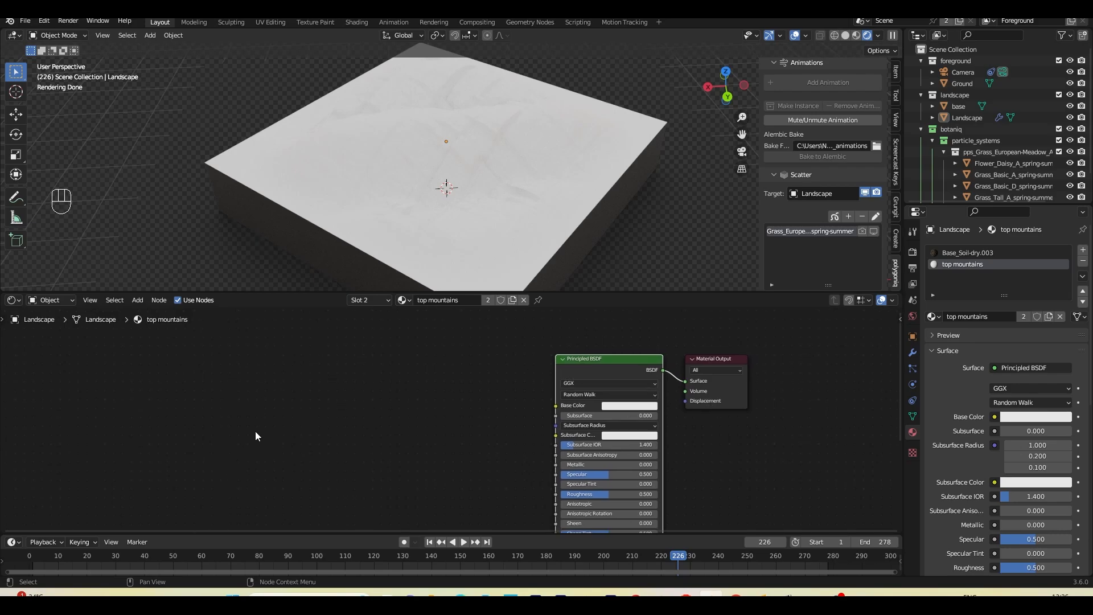
{"action": "left_click", "coordinate": [44, 20]}
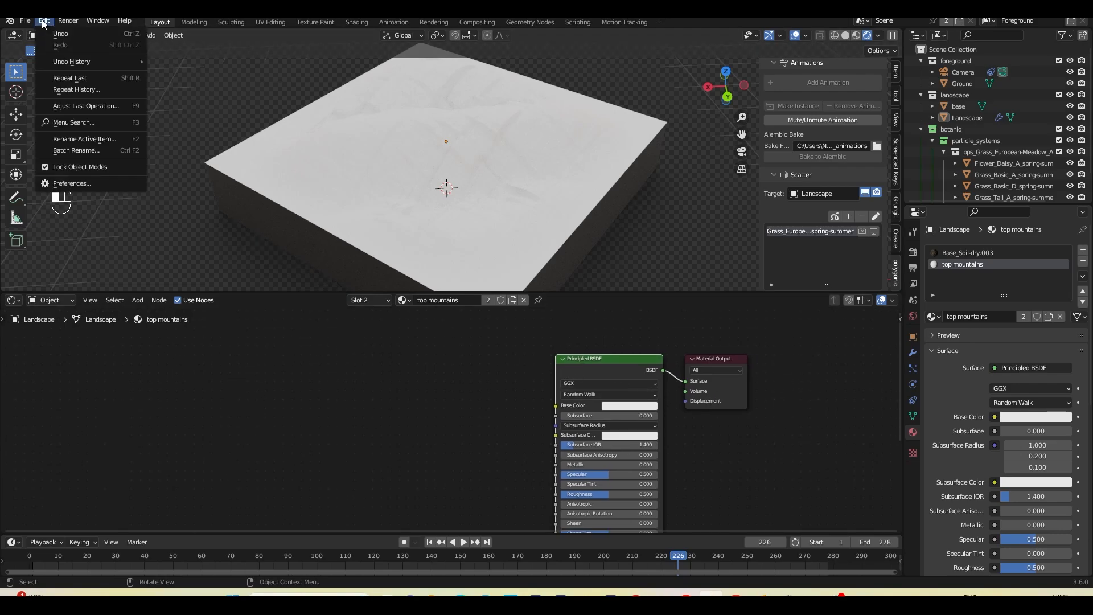
{"action": "left_click", "coordinate": [62, 181]}
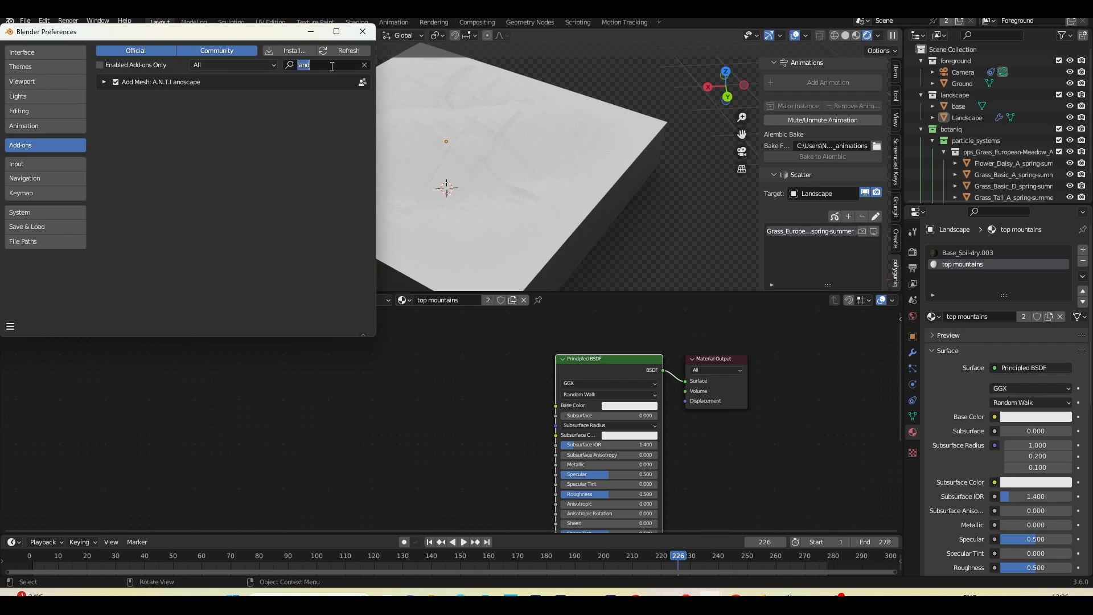
{"action": "type", "text": "node"}
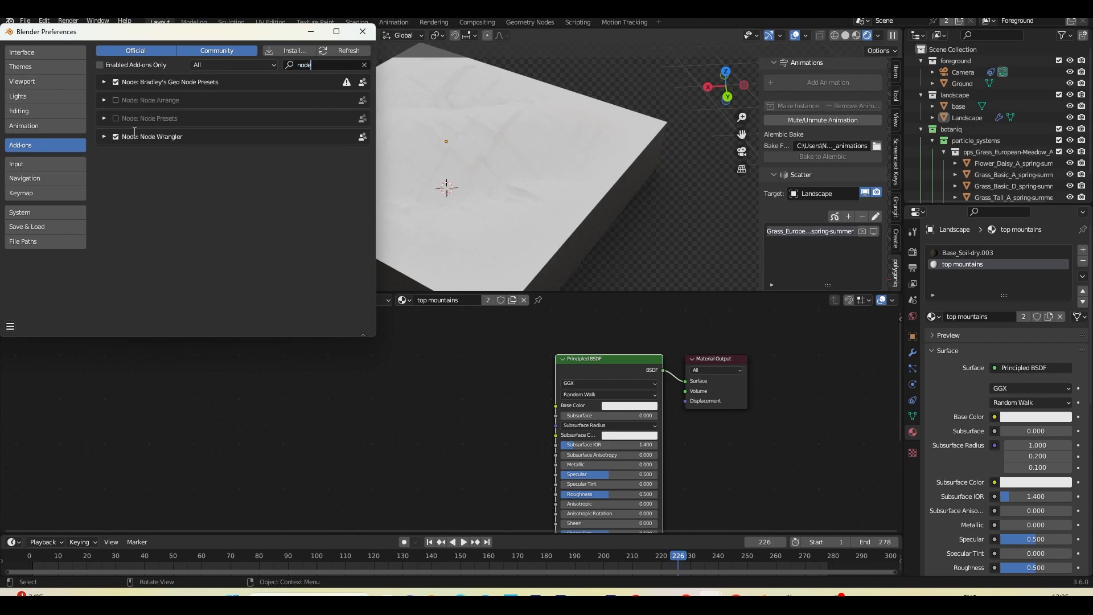
{"action": "left_click", "coordinate": [363, 32]}
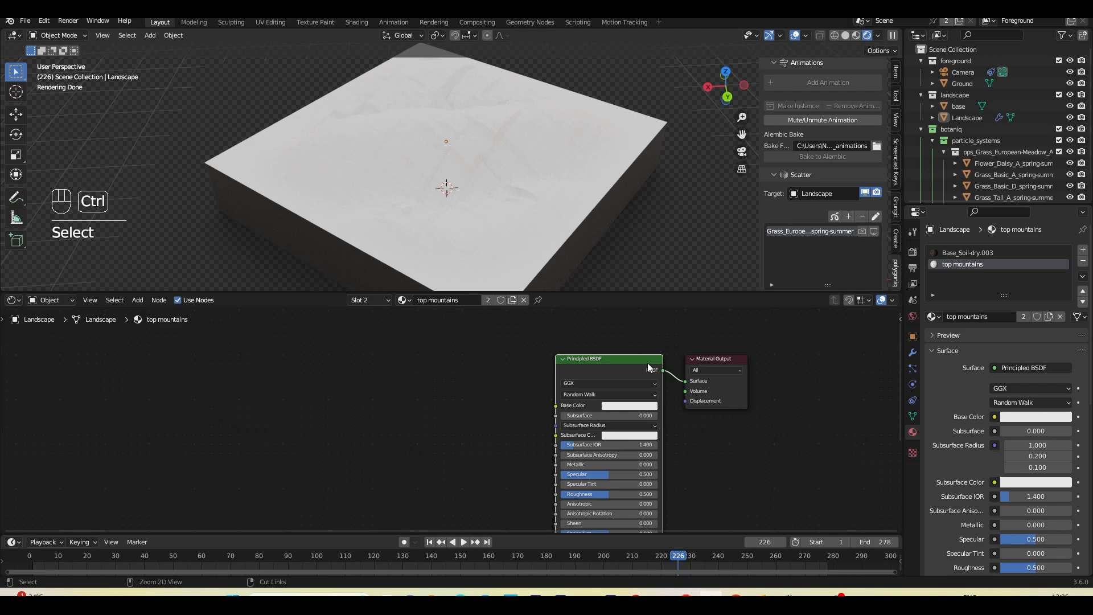
Load the Ground037_2K color, displacement, NormalDX and roughness maps into the top mountains material with Node Wrangler's Principled Texture Setup.
{"action": "key", "text": "ctrl+shift+t"}
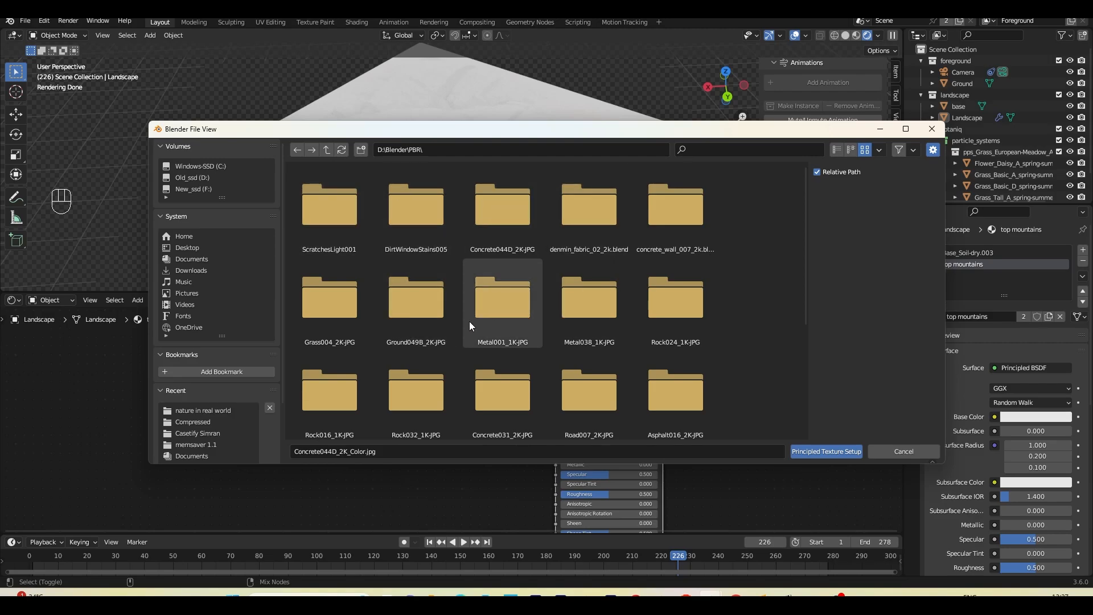
{"action": "double_click", "coordinate": [444, 388]}
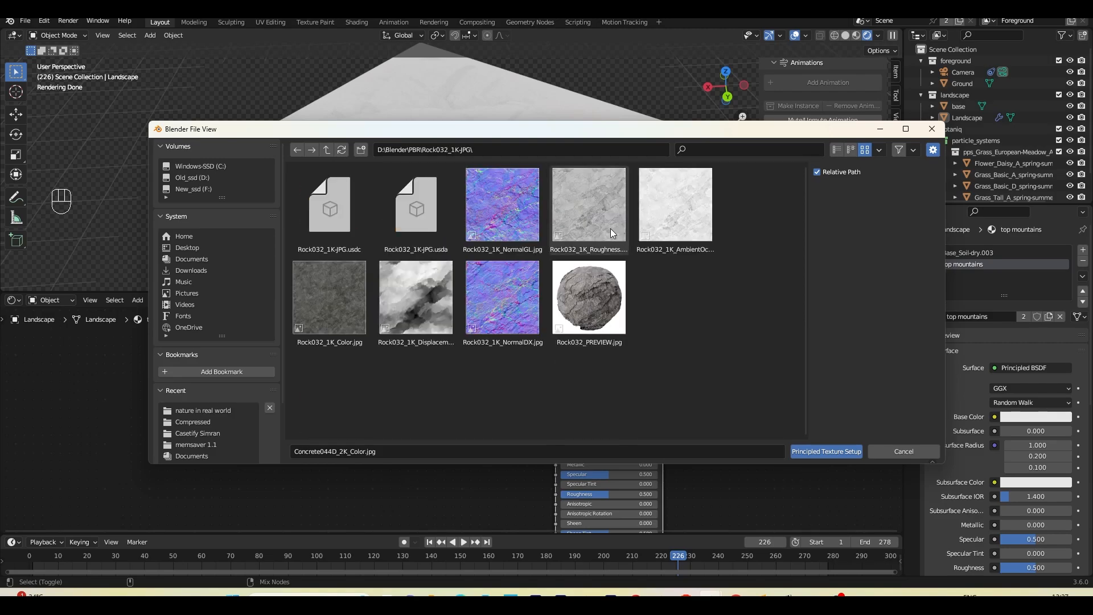
{"action": "left_click", "coordinate": [326, 150]}
{"action": "scroll", "coordinate": [342, 347], "scroll_direction": "down", "scroll_amount": 2}
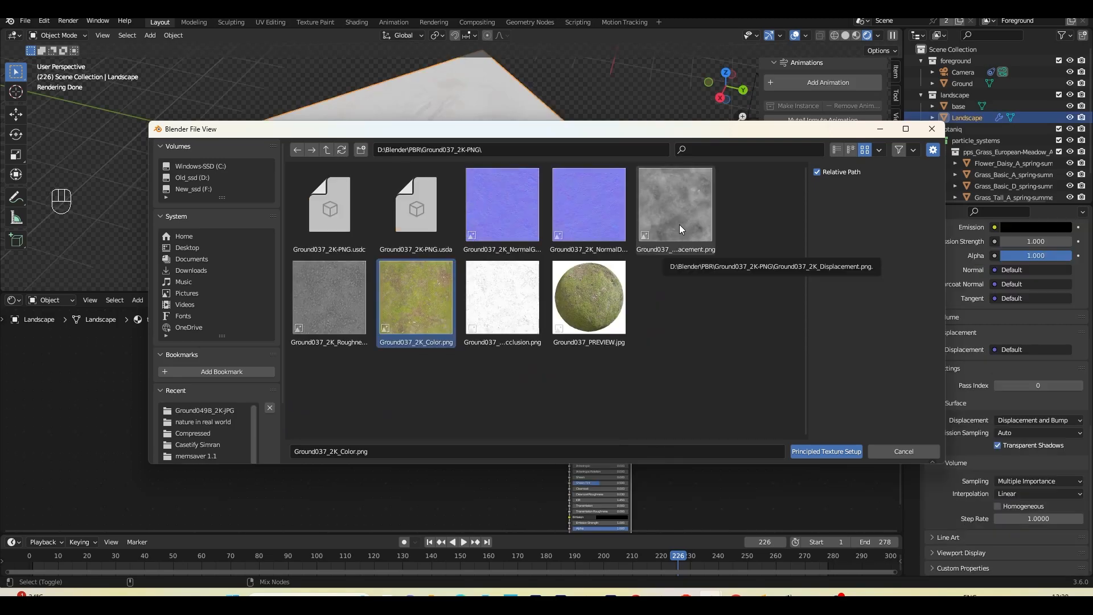
{"action": "left_click", "coordinate": [679, 224], "text": "ctrl"}
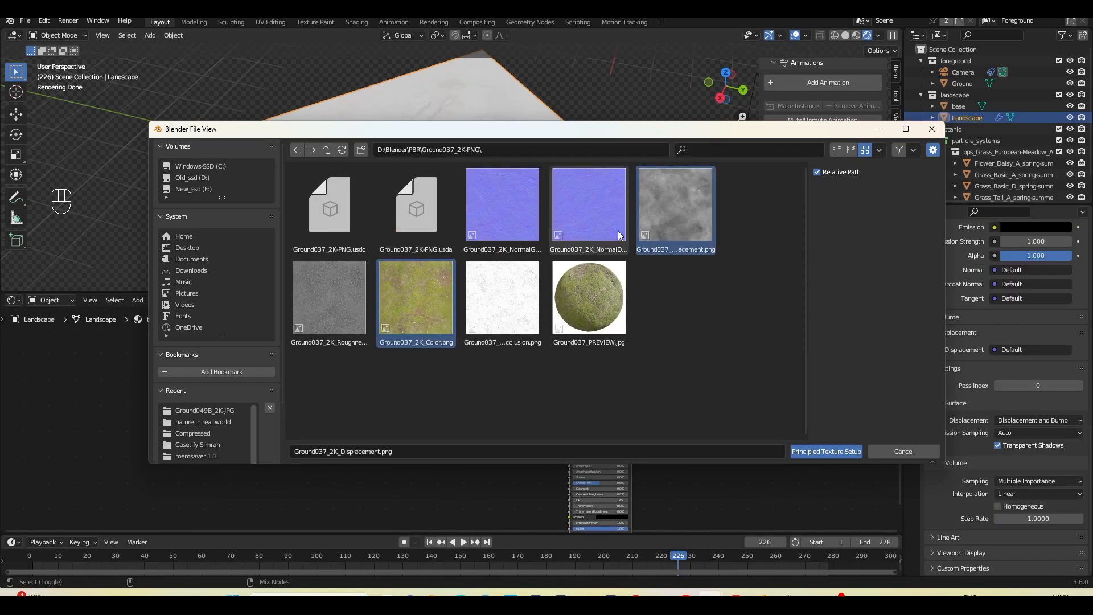
{"action": "left_click", "coordinate": [578, 214], "text": "ctrl"}
{"action": "left_click", "coordinate": [343, 329], "text": "ctrl"}
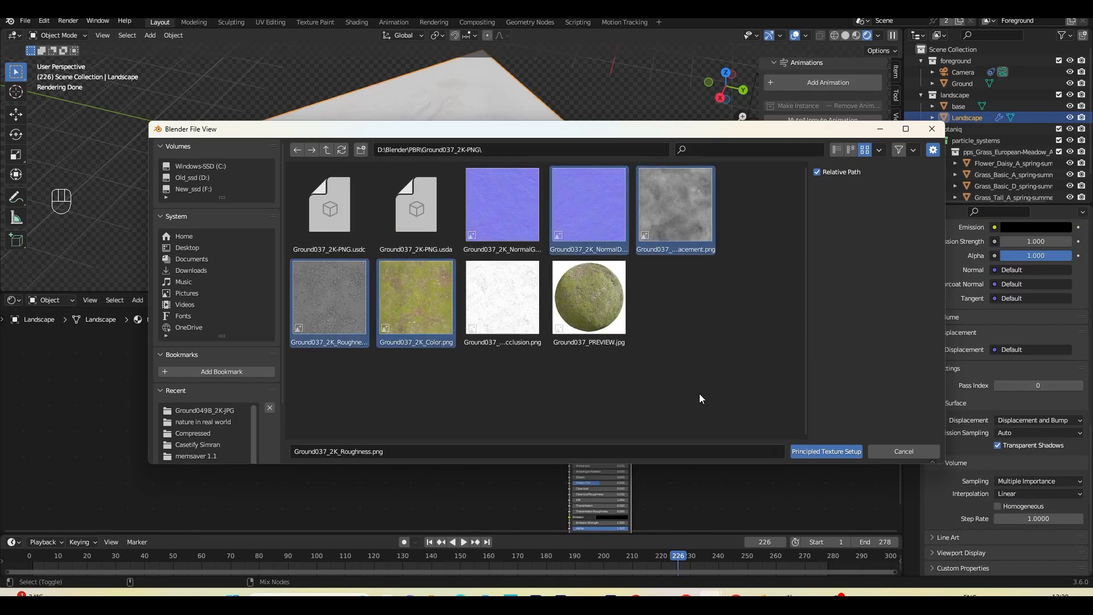
{"action": "left_click", "coordinate": [814, 451]}
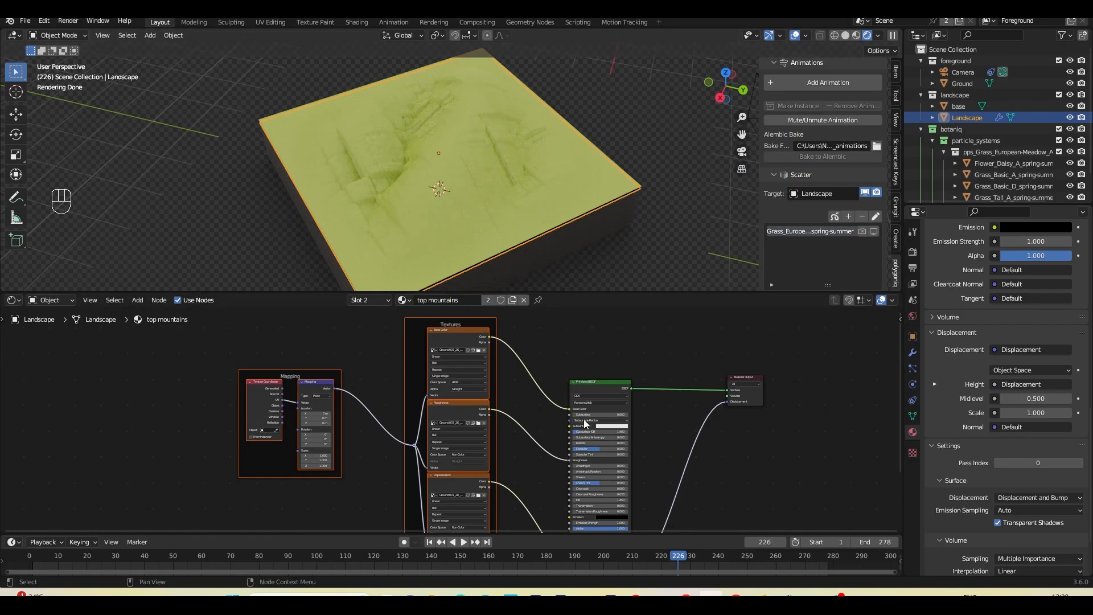
Examine the new texture mapping nodes and how the ground texture lies on the landscape surface.
{"action": "middle_click_drag", "start_coordinate": [585, 420], "coordinate": [678, 388]}
{"action": "scroll", "coordinate": [464, 434], "scroll_direction": "up", "scroll_amount": 7}
{"action": "middle_click_drag", "start_coordinate": [463, 433], "coordinate": [603, 526]}
{"action": "middle_click_drag", "start_coordinate": [481, 208], "coordinate": [562, 176]}
{"action": "scroll", "coordinate": [561, 176], "scroll_direction": "up", "scroll_amount": 3}
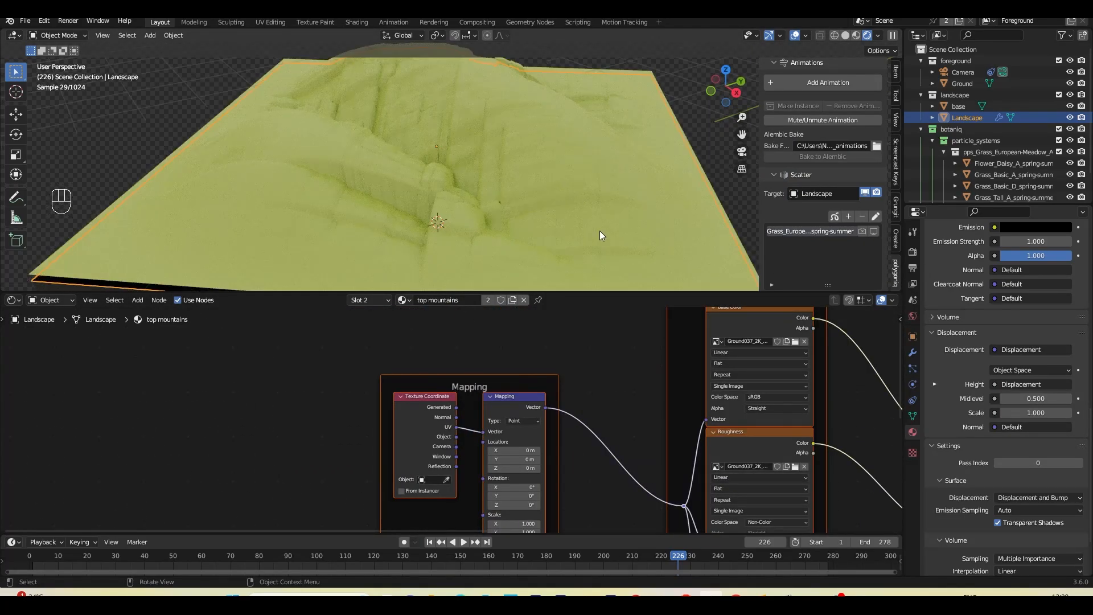
{"action": "mouse_move", "coordinate": [599, 231]}
{"action": "middle_mouse_down"}
{"action": "mouse_move", "coordinate": [628, 225]}
{"action": "mouse_move", "coordinate": [599, 230]}
{"action": "middle_mouse_up"}
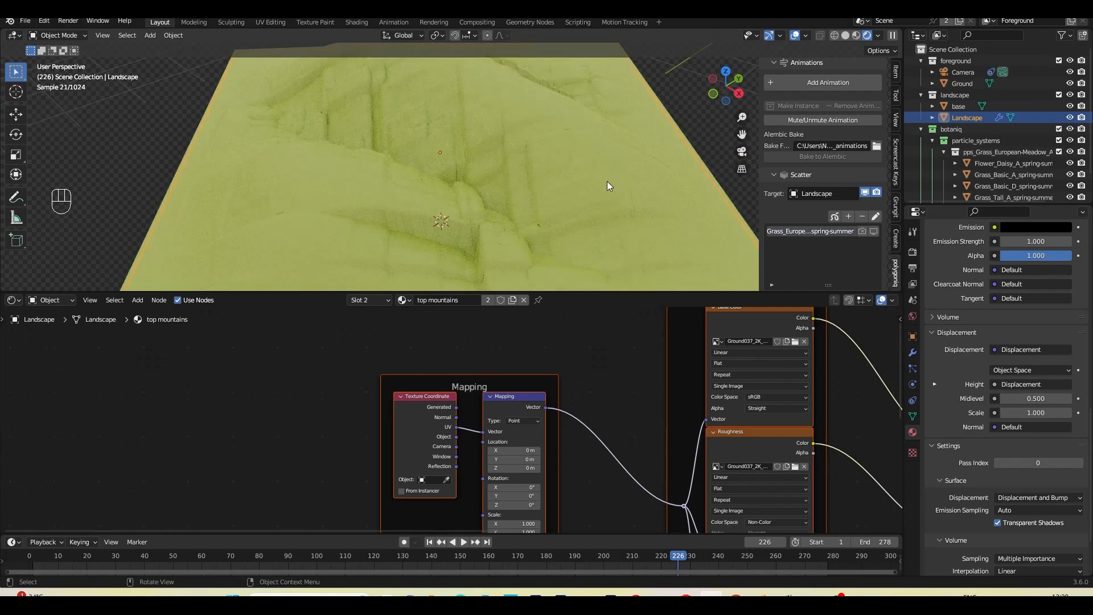
{"action": "key", "text": "Tab"}
{"action": "key", "text": "Tab"}
{"action": "scroll", "coordinate": [547, 164], "scroll_direction": "down", "scroll_amount": 3}
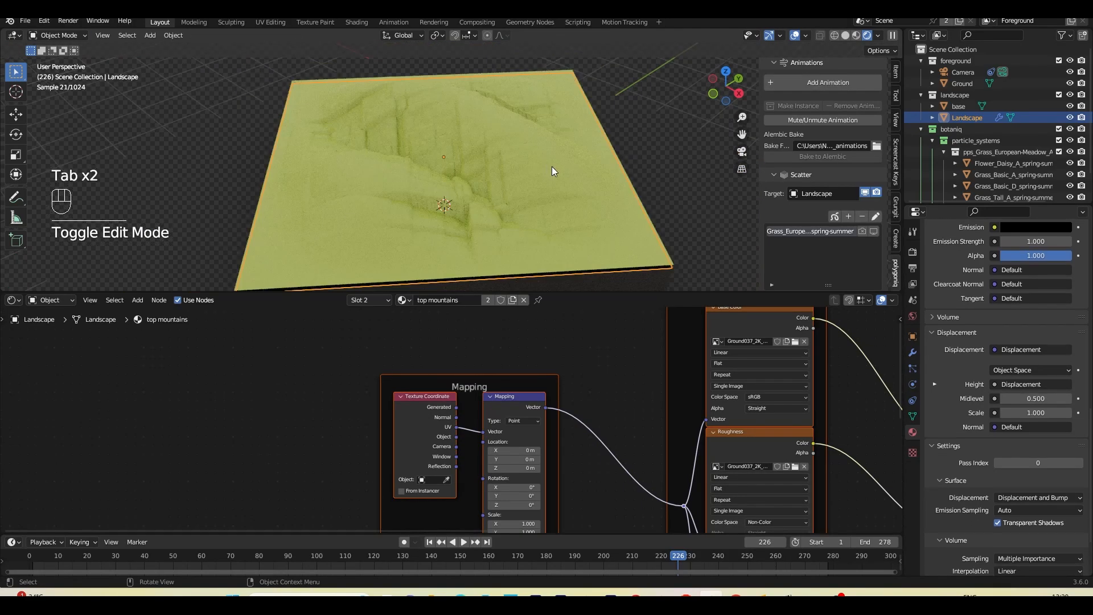
Unwrap the entire landscape mesh with Smart UV Project, using a 66° angle limit, and return to Object Mode.
{"action": "key", "text": "Tab"}
{"action": "key", "text": "a"}
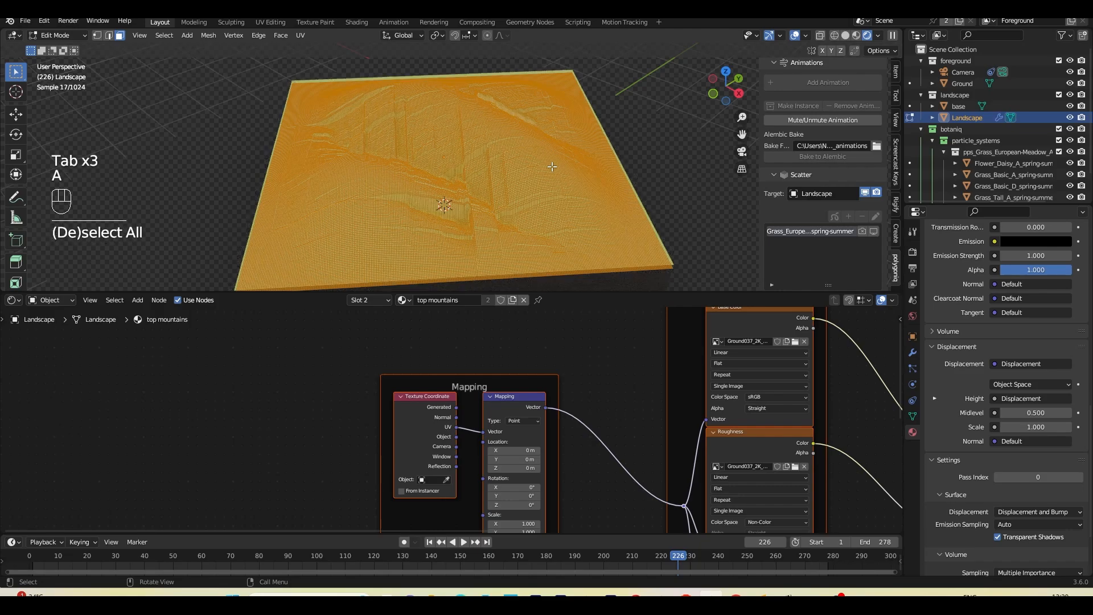
{"action": "key", "text": "u"}
{"action": "left_click", "coordinate": [552, 166]}
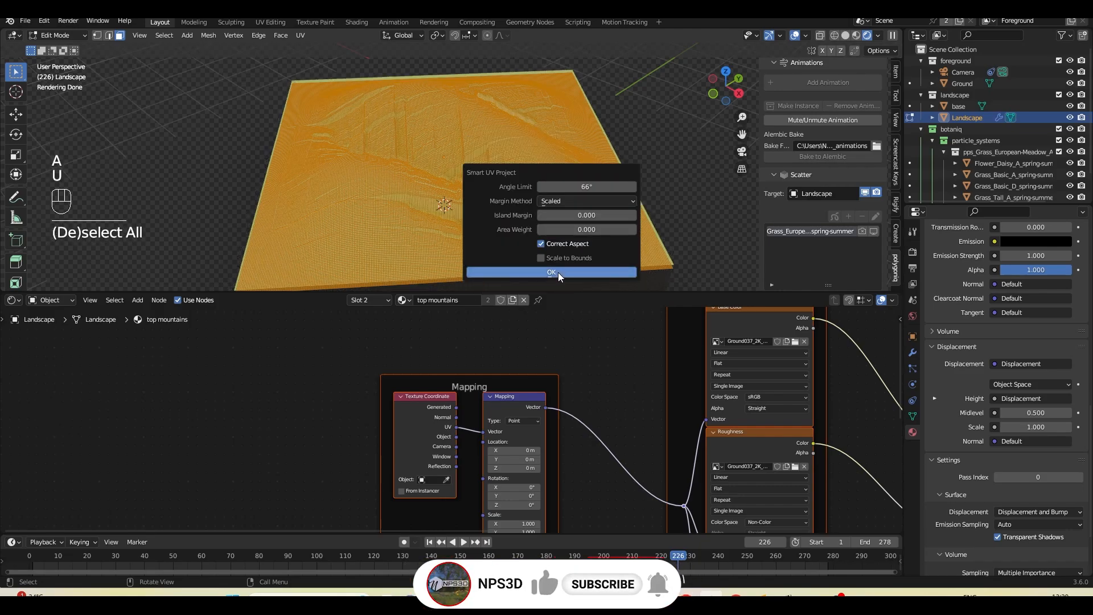
{"action": "left_click", "coordinate": [558, 272]}
{"action": "key", "text": "Tab"}
{"action": "scroll", "coordinate": [435, 172], "scroll_direction": "up", "scroll_amount": 2}
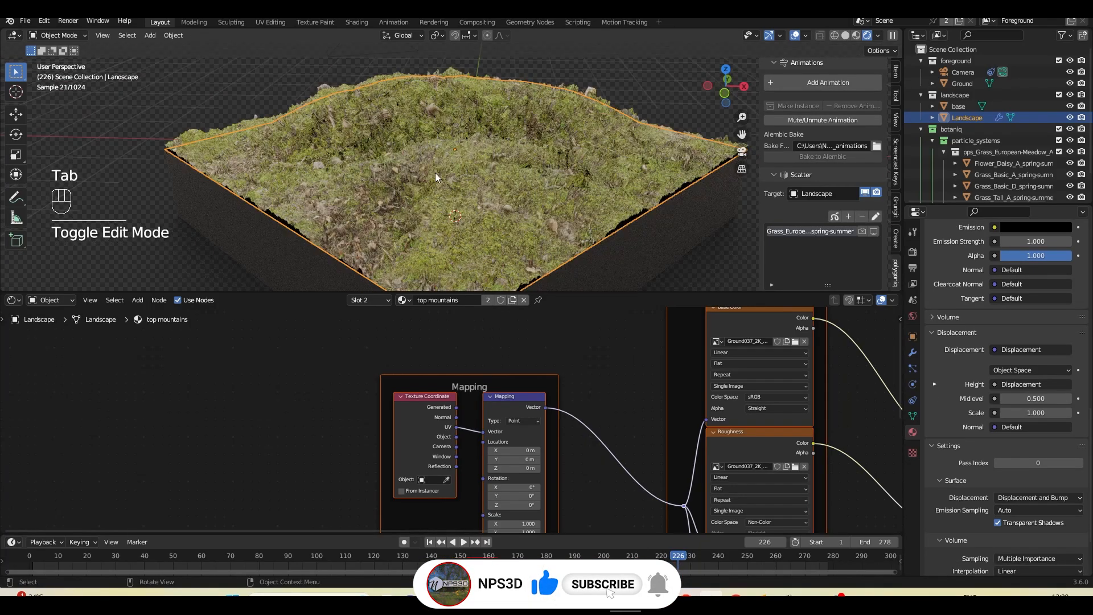
Set the top mountains material's surface displacement method to Displacement and Bump.
{"action": "middle_click_drag", "start_coordinate": [543, 370], "coordinate": [325, 221]}
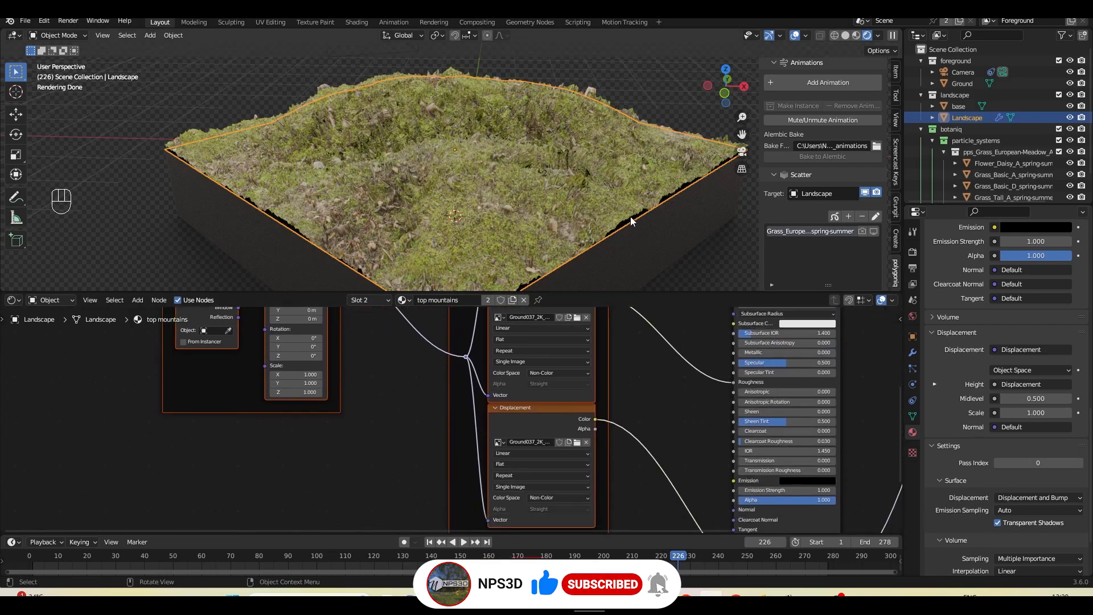
{"action": "scroll", "coordinate": [976, 469], "scroll_direction": "down", "scroll_amount": 3}
{"action": "left_click", "coordinate": [944, 369]}
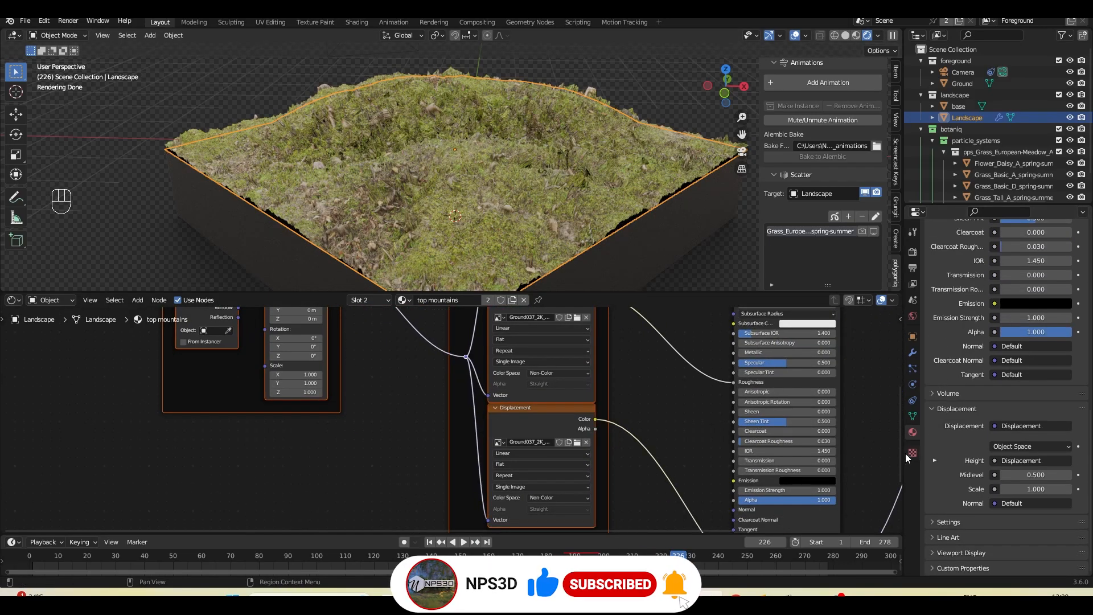
{"action": "left_click", "coordinate": [950, 522]}
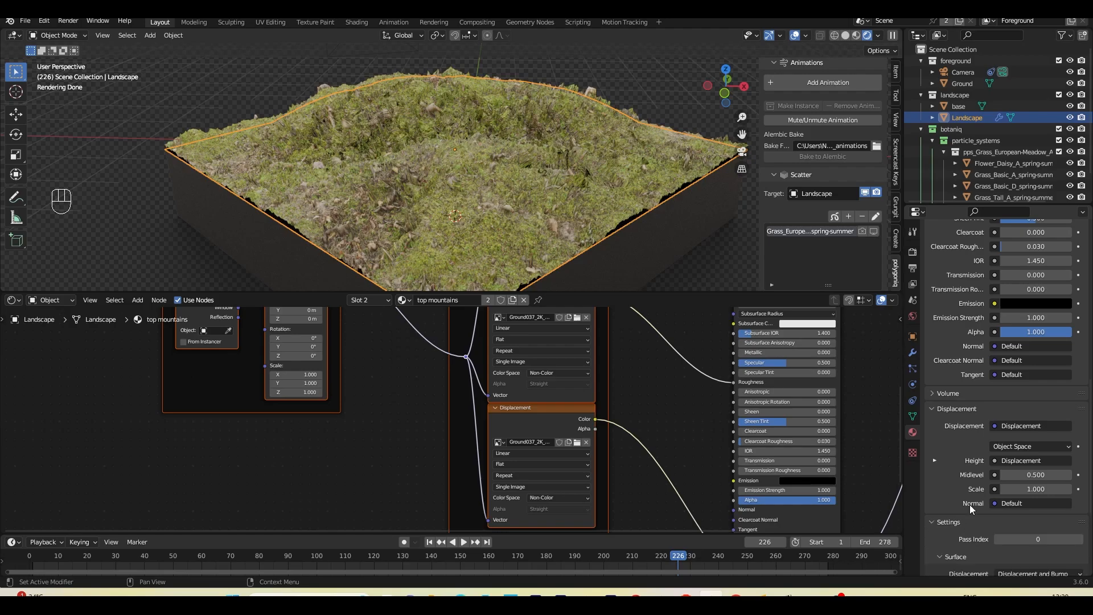
{"action": "scroll", "coordinate": [993, 483], "scroll_direction": "down", "scroll_amount": 4}
{"action": "left_click", "coordinate": [1023, 461]}
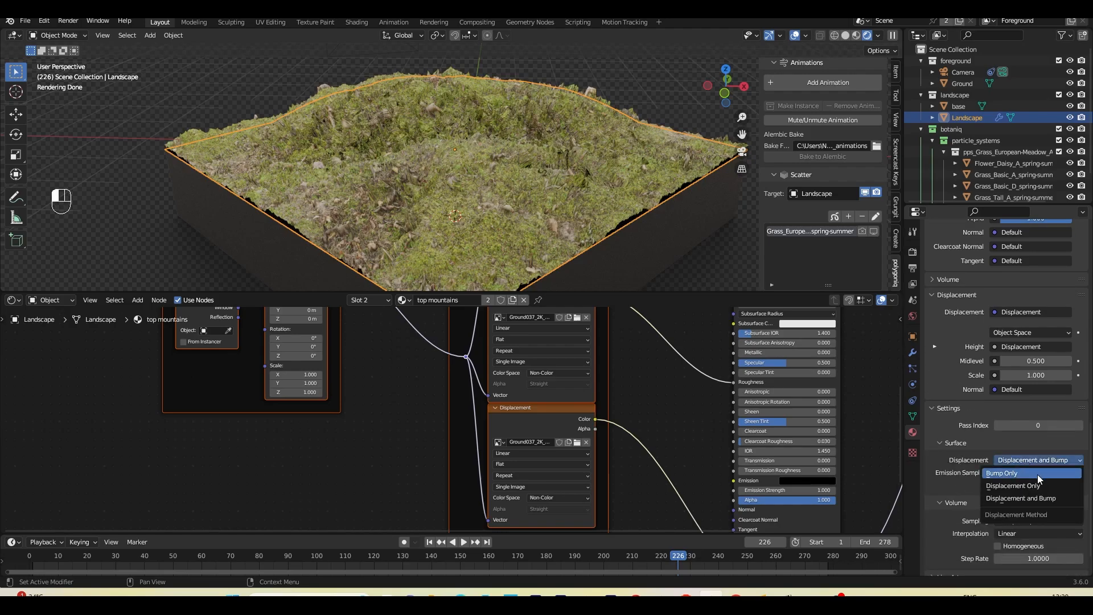
{"action": "left_click", "coordinate": [1055, 499]}
Set the Displacement node's Scale to 0.400 in the top mountains material.
{"action": "middle_click_drag", "start_coordinate": [828, 465], "coordinate": [681, 367]}
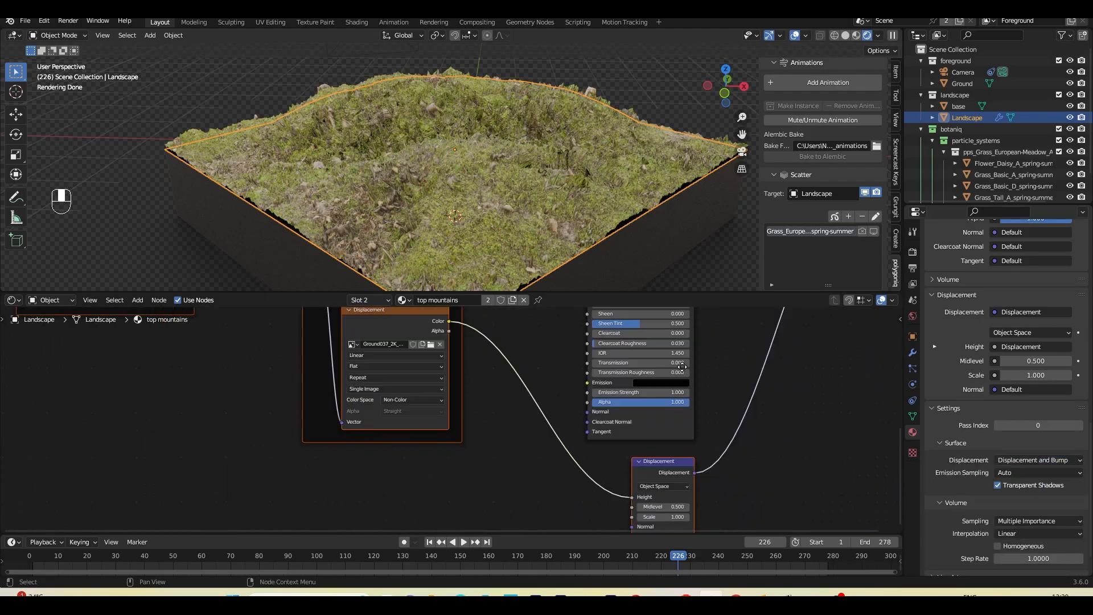
{"action": "middle_click_drag", "start_coordinate": [721, 425], "coordinate": [717, 379]}
{"action": "scroll", "coordinate": [720, 387], "scroll_direction": "up", "scroll_amount": 3}
{"action": "left_click", "coordinate": [731, 483]}
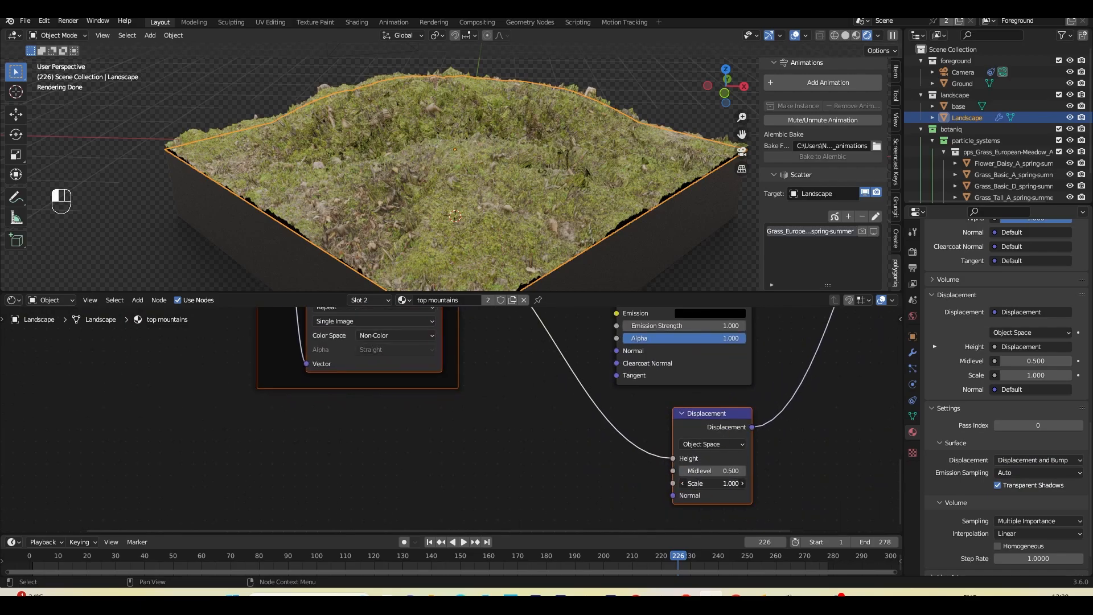
{"action": "left_click_drag", "start_coordinate": [731, 483], "coordinate": [704, 483]}
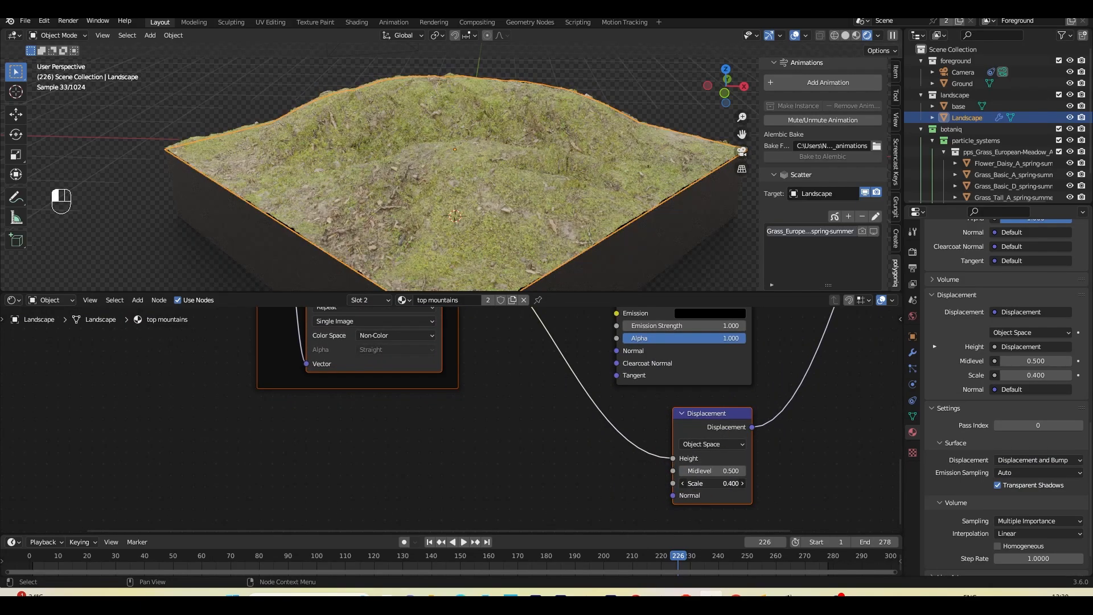
Set the Mapping node's X, Y and Z scale to 2.000 for the ground textures.
{"action": "middle_click_drag", "start_coordinate": [514, 230], "coordinate": [541, 192]}
{"action": "middle_click_drag", "start_coordinate": [433, 358], "coordinate": [437, 414]}
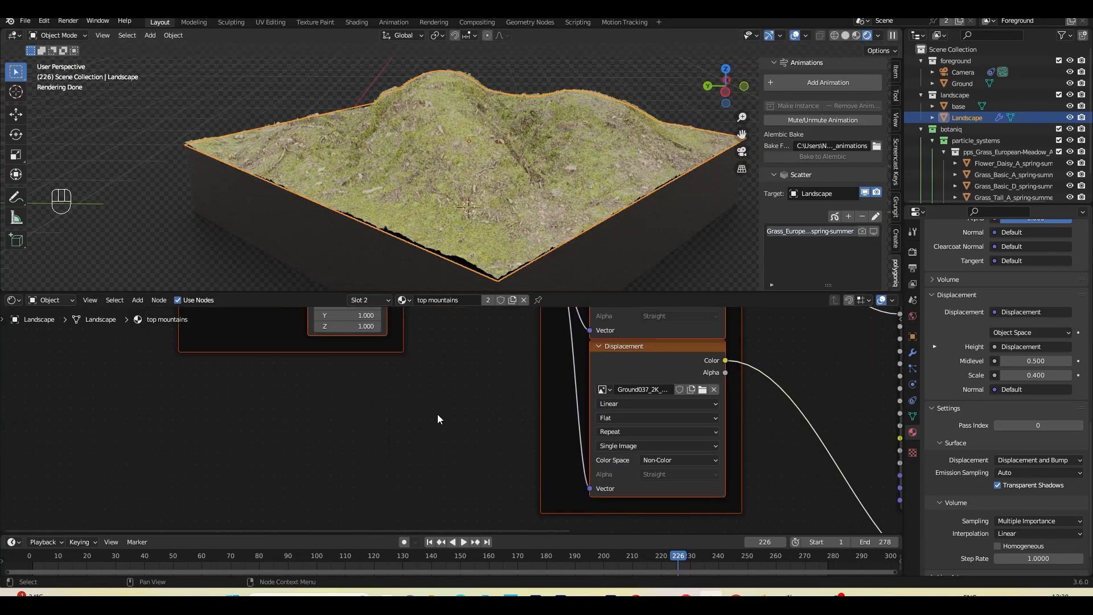
{"action": "middle_click_drag", "start_coordinate": [393, 326], "coordinate": [462, 456]}
{"action": "left_click_drag", "start_coordinate": [427, 435], "coordinate": [428, 457]}
{"action": "type", "text": "2"}
{"action": "key", "text": "Return"}
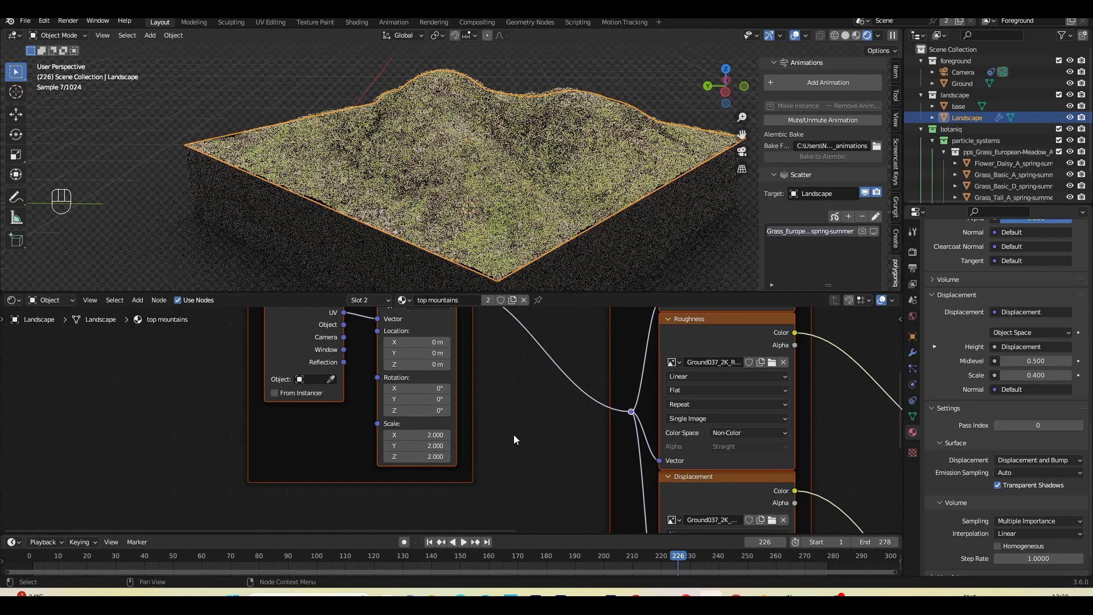
Compare Mapping scales of 1 and 2 on the landscape, switching to the camera view and leaving all three axes at 2.000.
{"action": "middle_click_drag", "start_coordinate": [489, 229], "coordinate": [527, 235]}
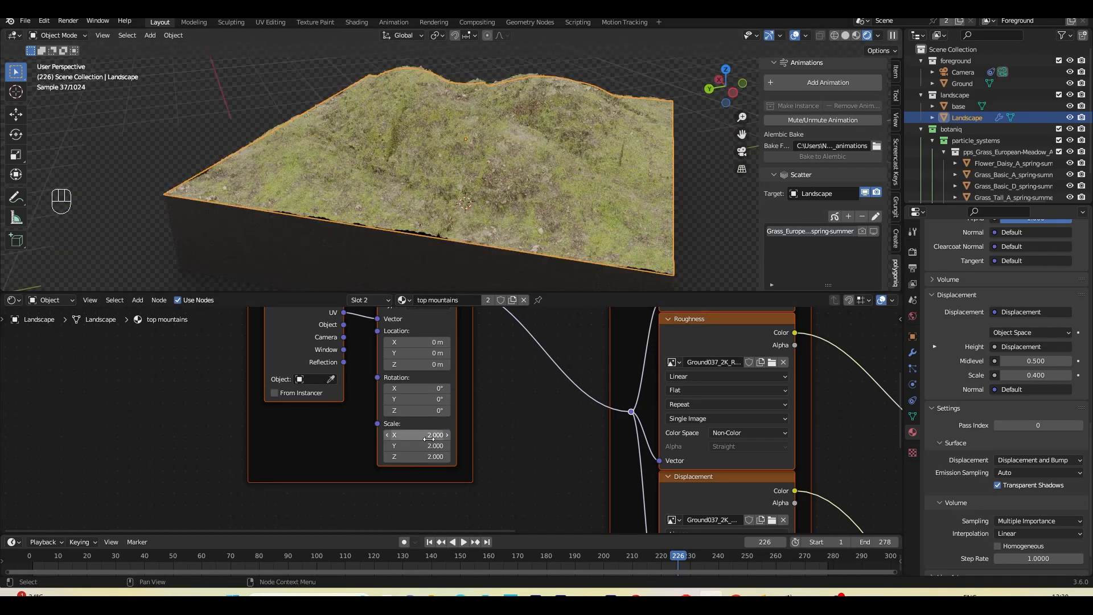
{"action": "type", "text": "1"}
{"action": "left_click_drag", "start_coordinate": [428, 437], "coordinate": [429, 457]}
{"action": "key", "text": "Return"}
{"action": "left_click", "coordinate": [742, 152]}
{"action": "type", "text": "2"}
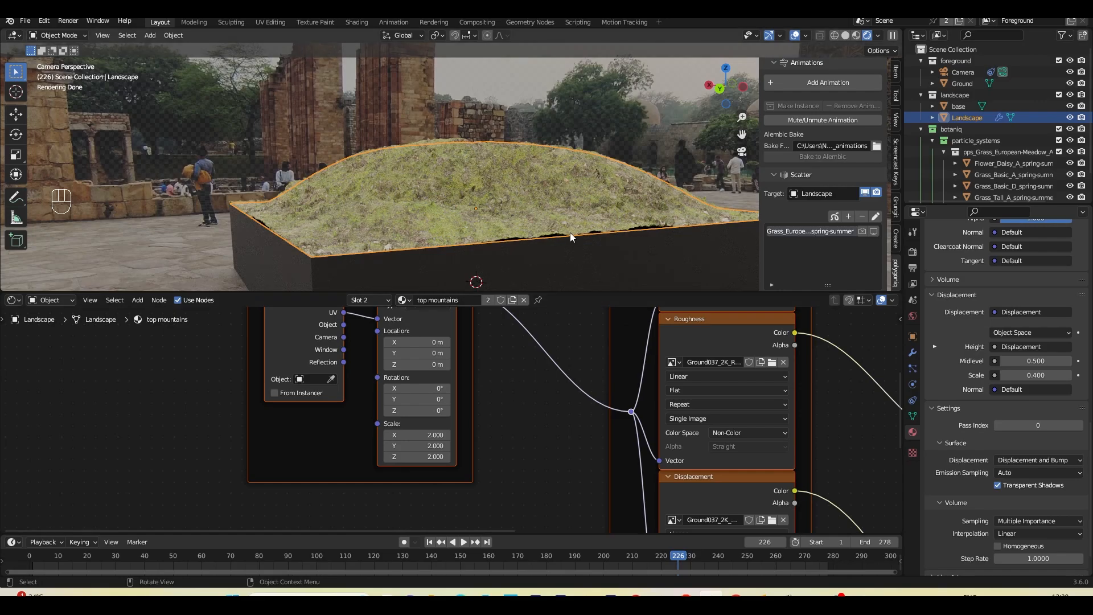
Turn the meadow grass particle system back on for viewport and render, and check its coverage over the landscape.
{"action": "scroll", "coordinate": [846, 239], "scroll_direction": "down", "scroll_amount": 2}
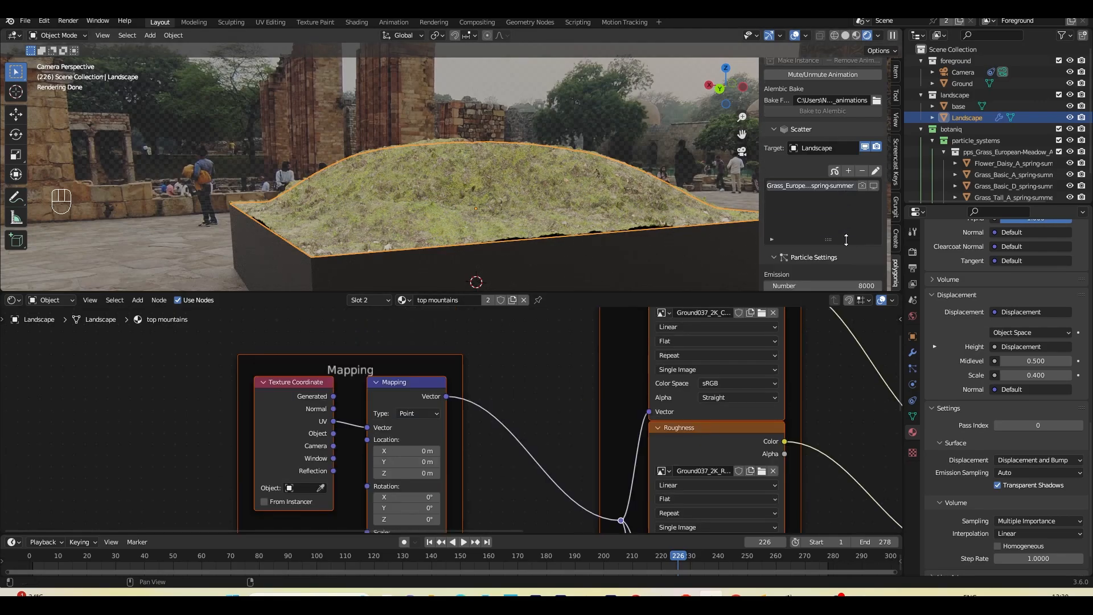
{"action": "left_click", "coordinate": [863, 186]}
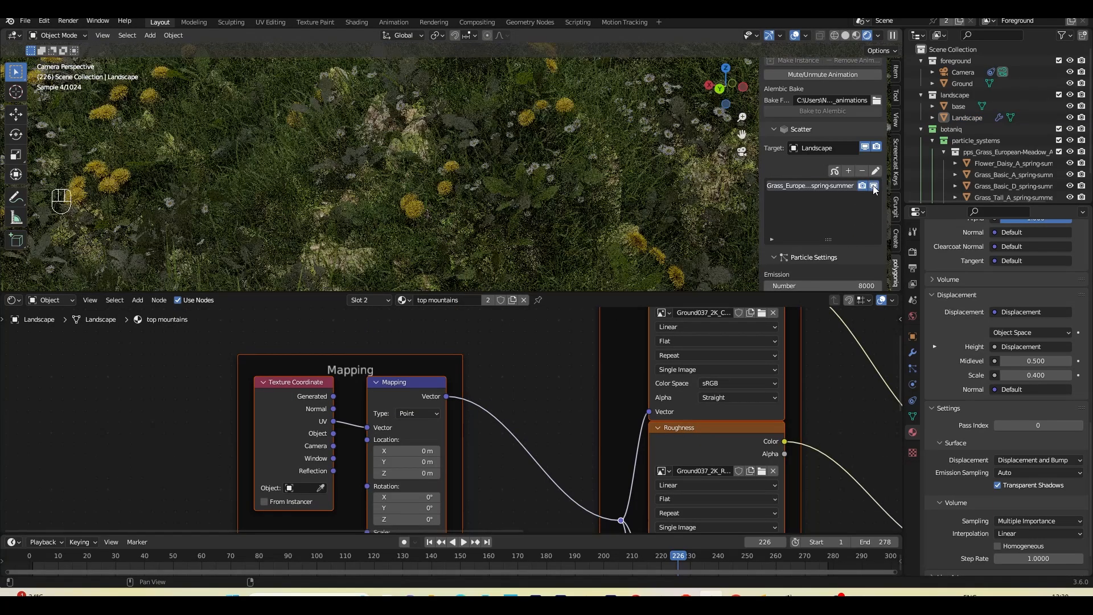
{"action": "scroll", "coordinate": [639, 406], "scroll_direction": "down", "scroll_amount": 2}
{"action": "middle_click_drag", "start_coordinate": [793, 382], "coordinate": [447, 422]}
{"action": "scroll", "coordinate": [561, 167], "scroll_direction": "down", "scroll_amount": 6}
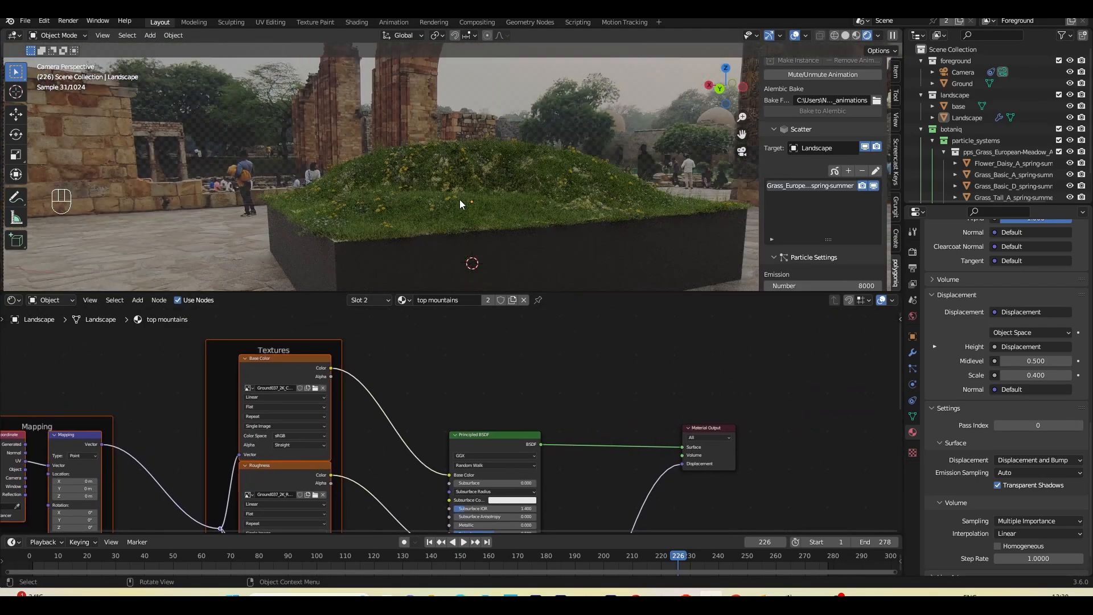
{"action": "scroll", "coordinate": [543, 190], "scroll_direction": "up", "scroll_amount": 4}
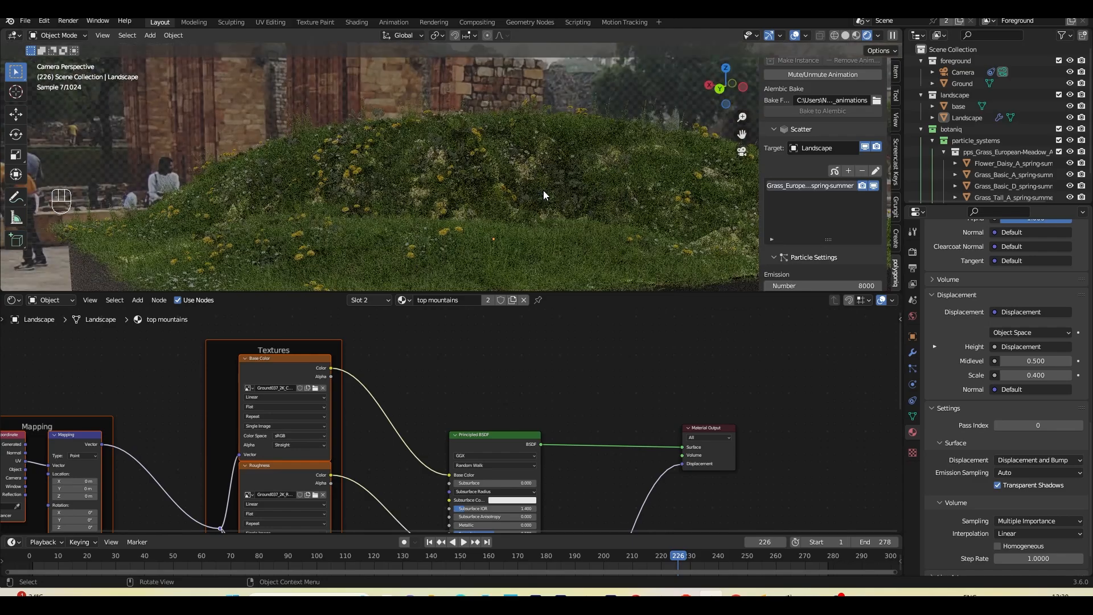
Insert a Hue/Saturation/Value node between the Base Color texture and the Principled BSDF in the top mountains material.
{"action": "middle_click_drag", "start_coordinate": [477, 386], "coordinate": [580, 378]}
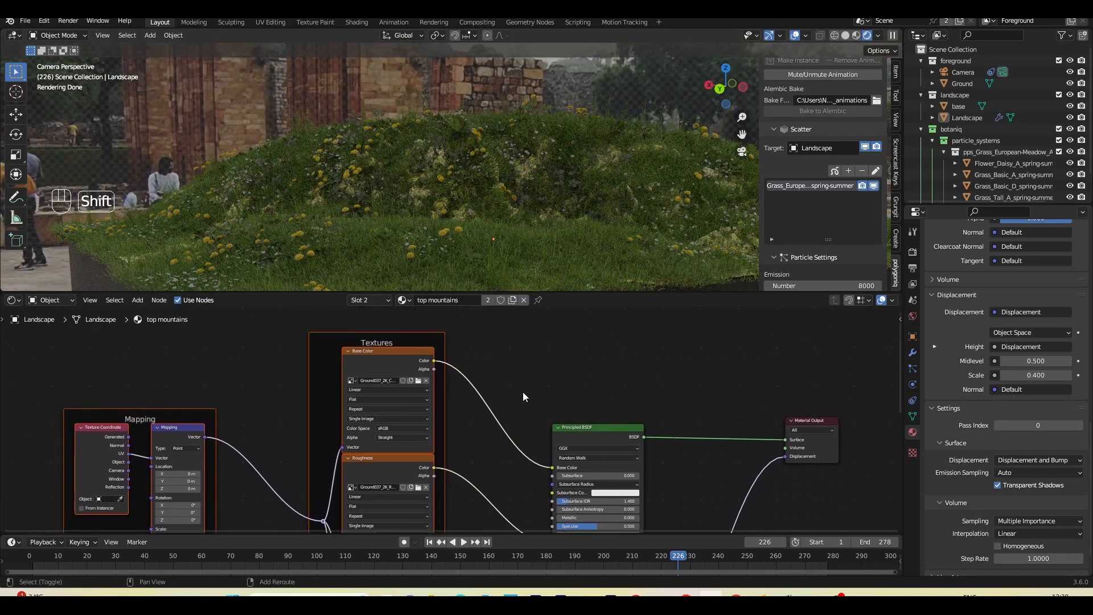
{"action": "key", "text": "shift+a"}
{"action": "type", "text": "hsv"}
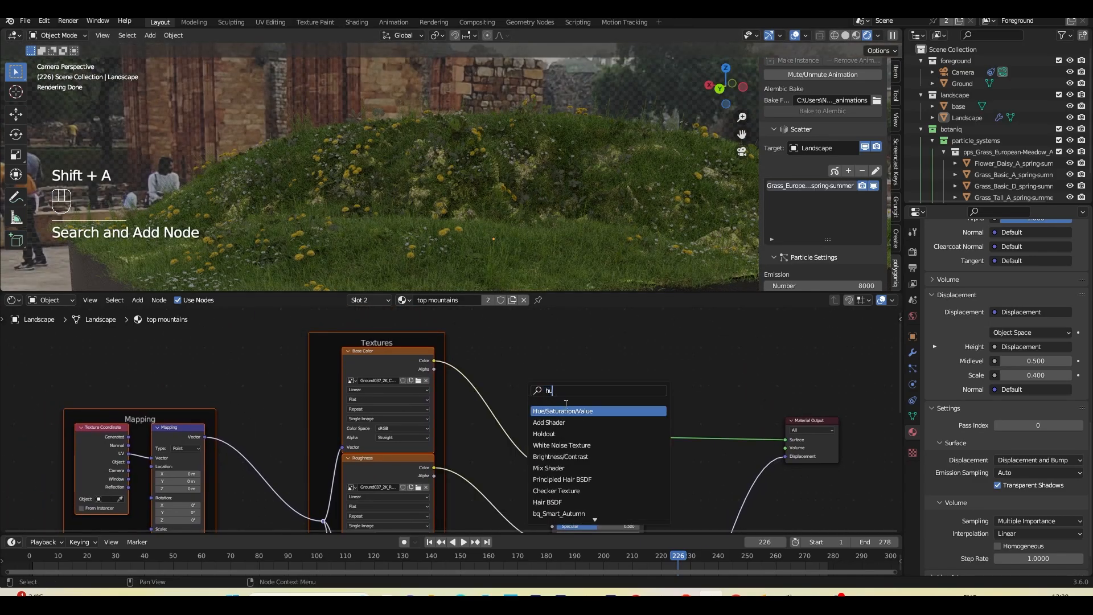
{"action": "key", "text": "Return"}
{"action": "left_click", "coordinate": [504, 390]}
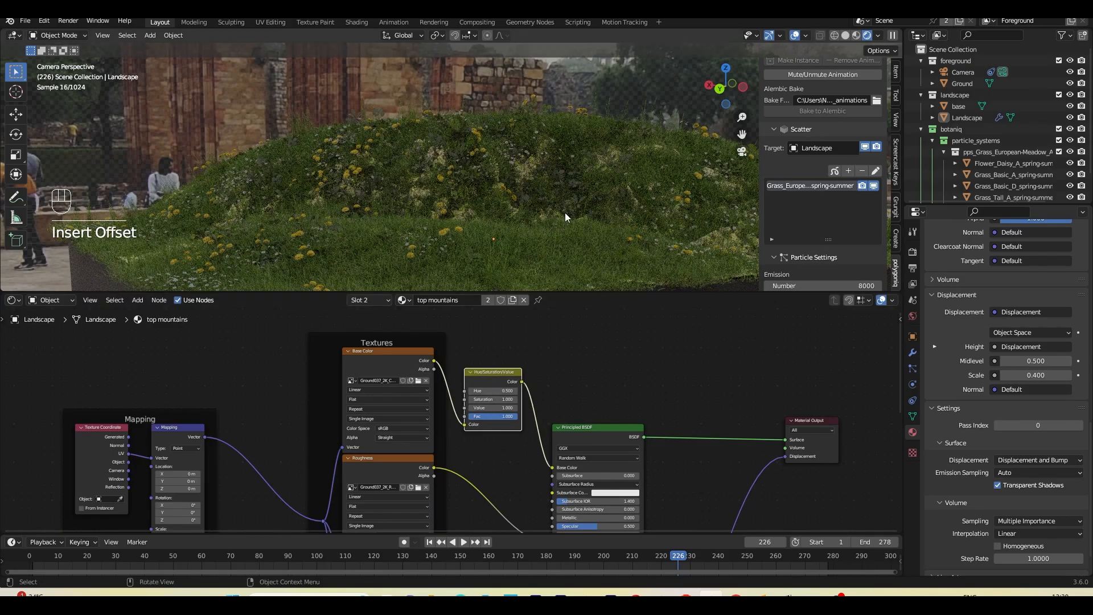
With the grass temporarily hidden, darken the ground texture by setting the Hue/Saturation/Value node's Value to 0.300.
{"action": "scroll", "coordinate": [566, 217], "scroll_direction": "up", "scroll_amount": 3}
{"action": "left_click", "coordinate": [863, 186]}
{"action": "left_click", "coordinate": [873, 186]}
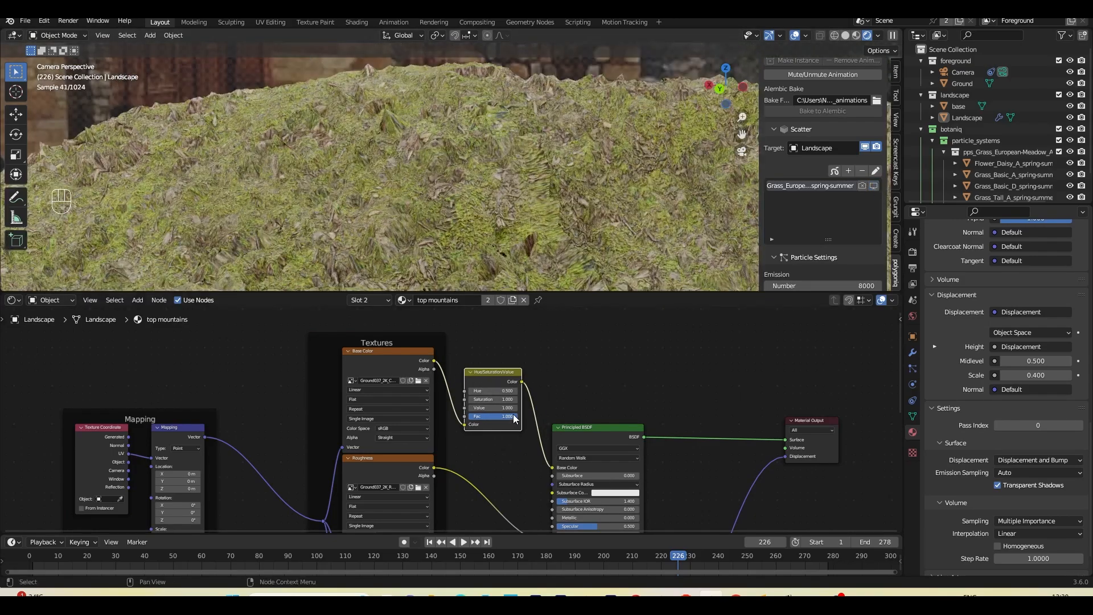
{"action": "scroll", "coordinate": [515, 418], "scroll_direction": "up", "scroll_amount": 5}
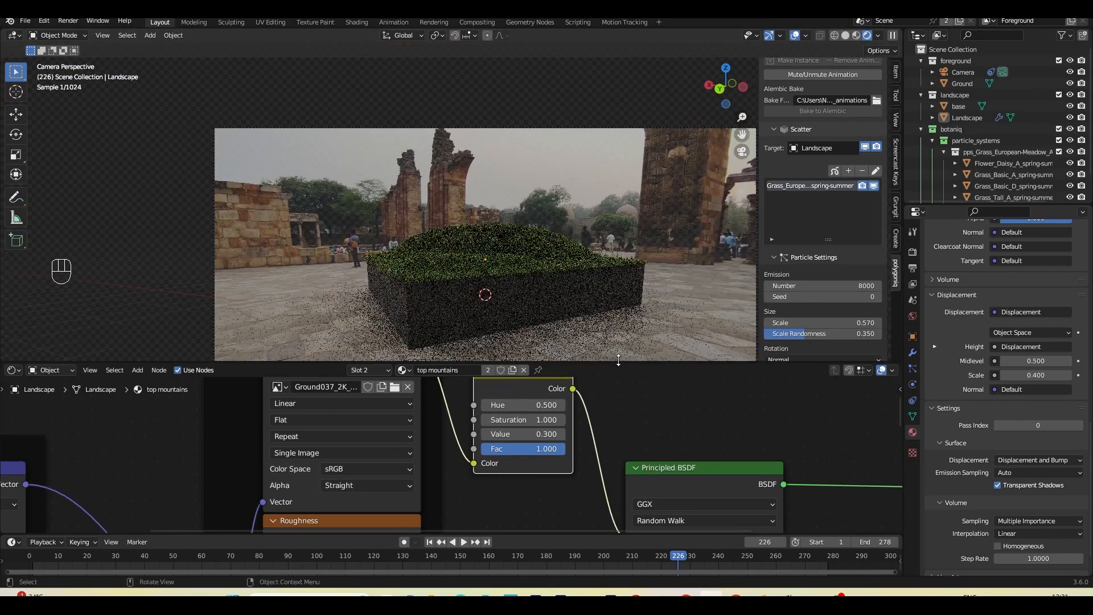
Run Principled Texture Setup on the base material using the Rock032_1K Color, Roughness, NormalGL and Displacement maps.
{"action": "middle_click_drag", "start_coordinate": [624, 314], "coordinate": [613, 268], "text": "shift"}
{"action": "left_click", "coordinate": [493, 259]}
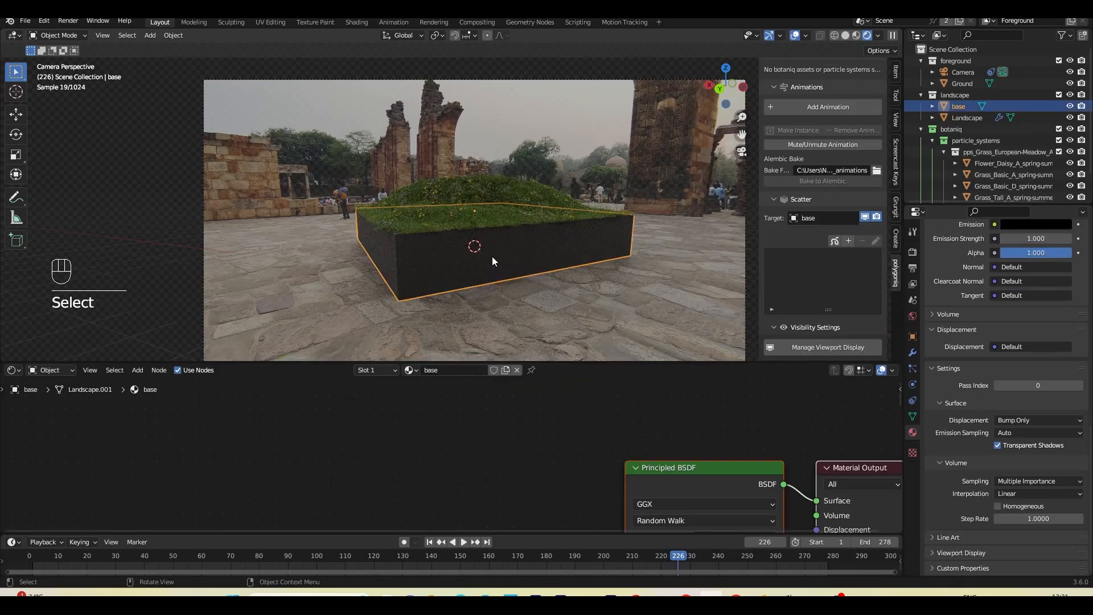
{"action": "middle_click_drag", "start_coordinate": [565, 424], "coordinate": [566, 366]}
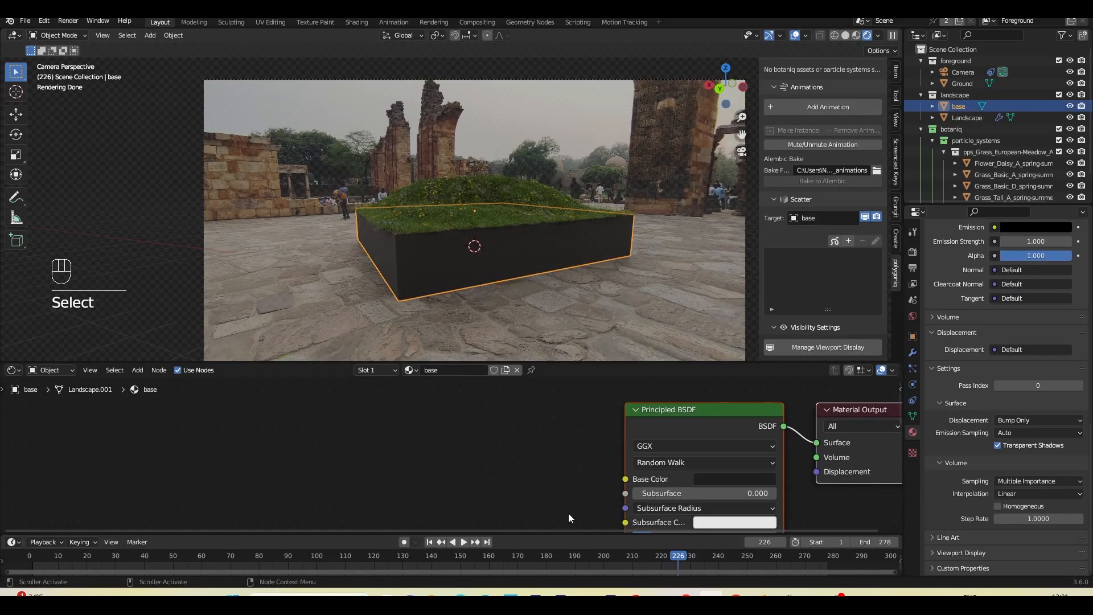
{"action": "left_click", "coordinate": [666, 419]}
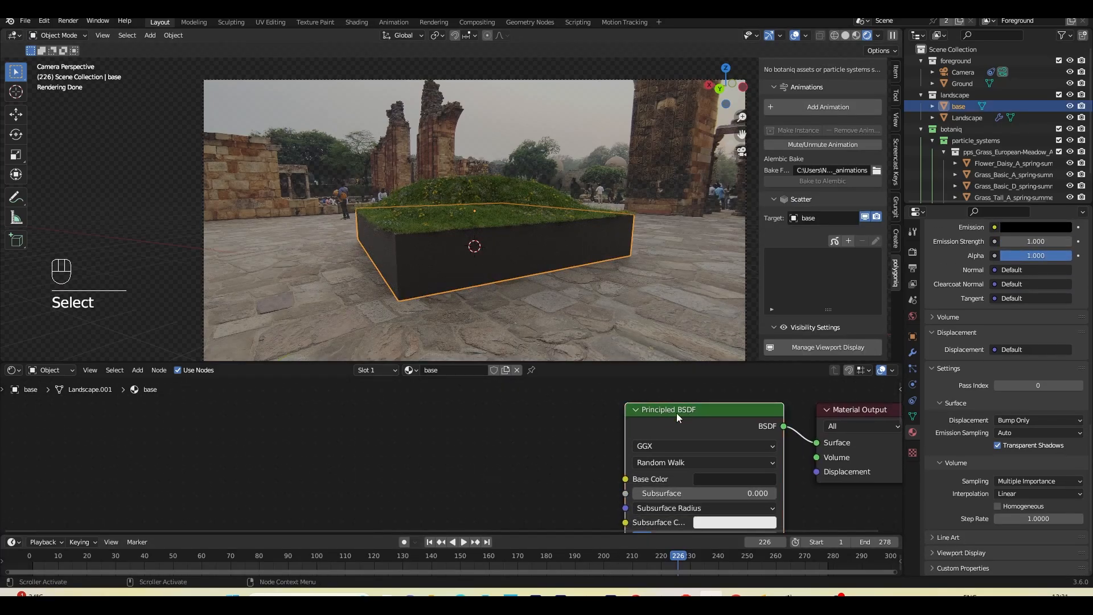
{"action": "key", "text": "ctrl+shift+t"}
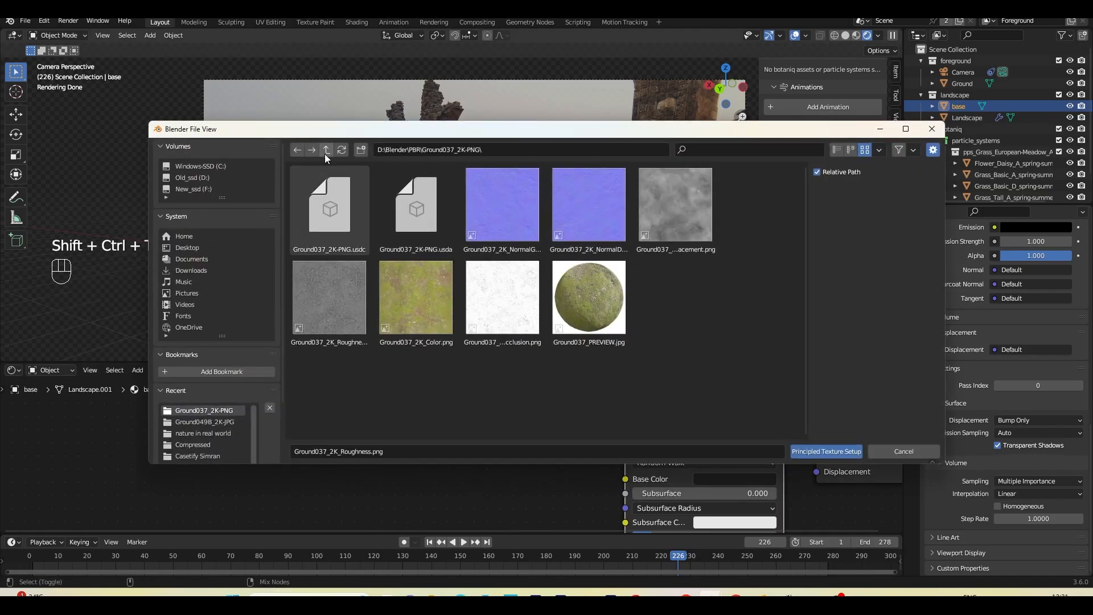
{"action": "left_click", "coordinate": [327, 150]}
{"action": "scroll", "coordinate": [513, 334], "scroll_direction": "down", "scroll_amount": 2}
{"action": "double_click", "coordinate": [403, 298]}
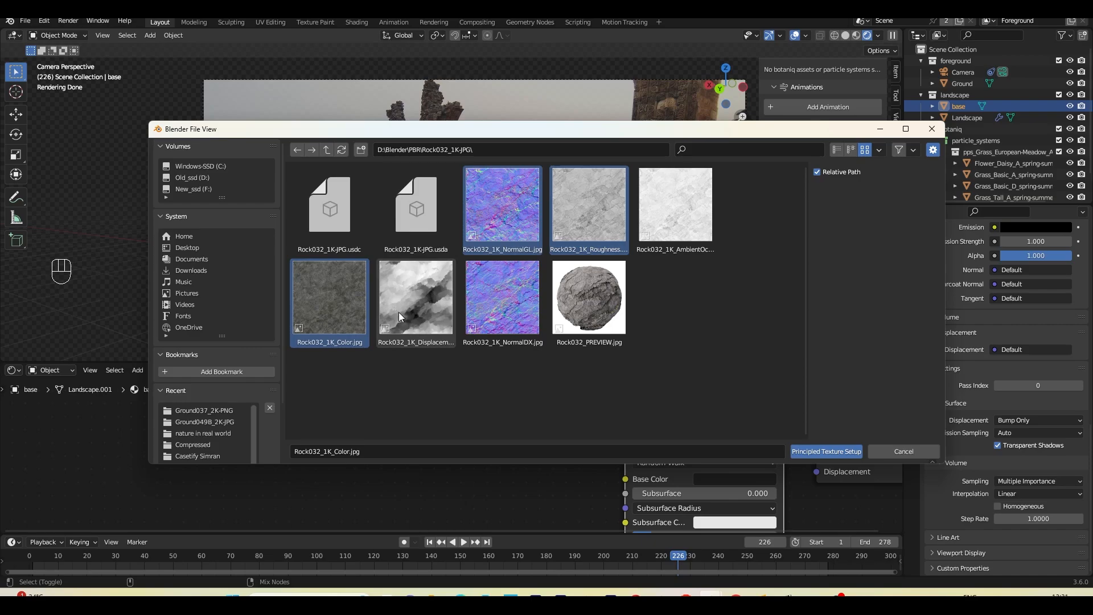
{"action": "left_click", "coordinate": [400, 313], "text": "ctrl"}
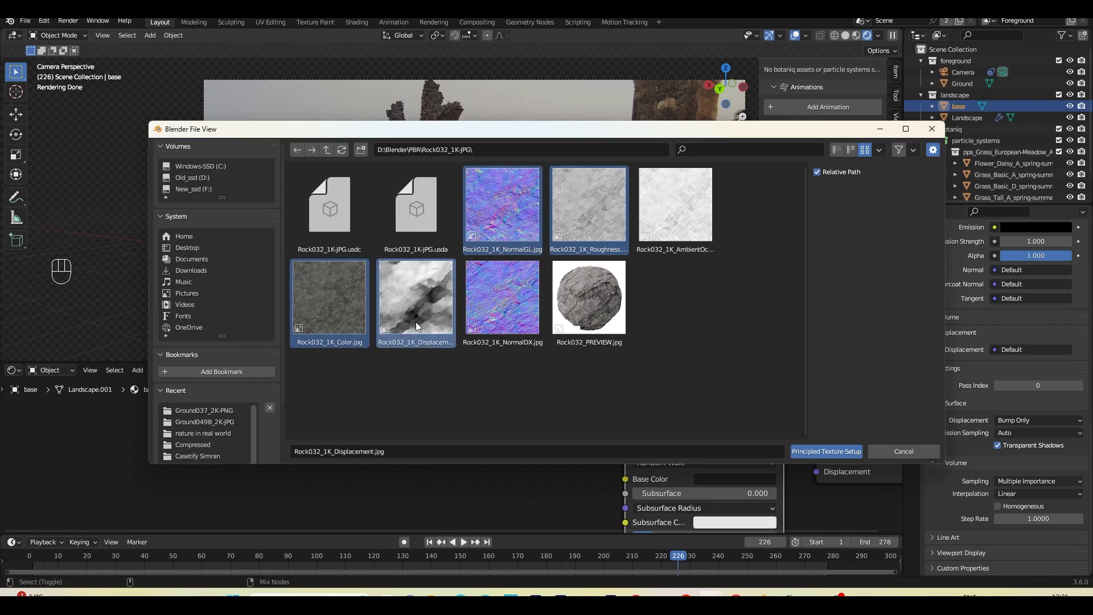
{"action": "left_click", "coordinate": [849, 451]}
Try adding 16 horizontal loop cuts around the sides of the base mesh.
{"action": "key", "text": "grave"}
{"action": "key", "text": "Tab"}
{"action": "key", "text": "a"}
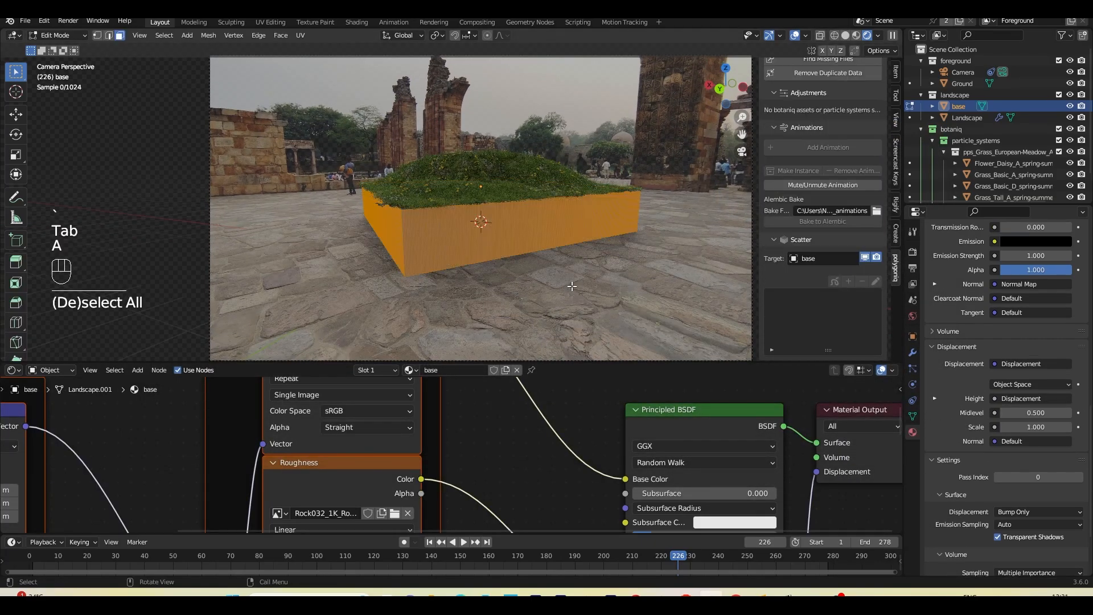
{"action": "scroll", "coordinate": [535, 241], "scroll_direction": "up", "scroll_amount": 3}
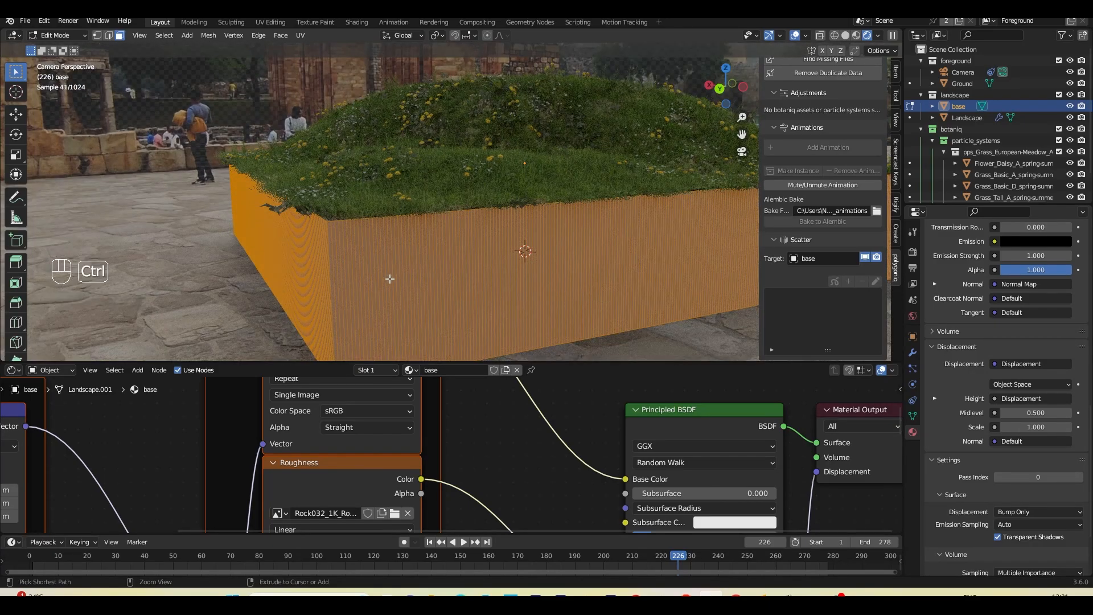
{"action": "key", "text": "ctrl+r"}
{"action": "scroll", "coordinate": [381, 281], "scroll_direction": "up", "scroll_amount": 15}
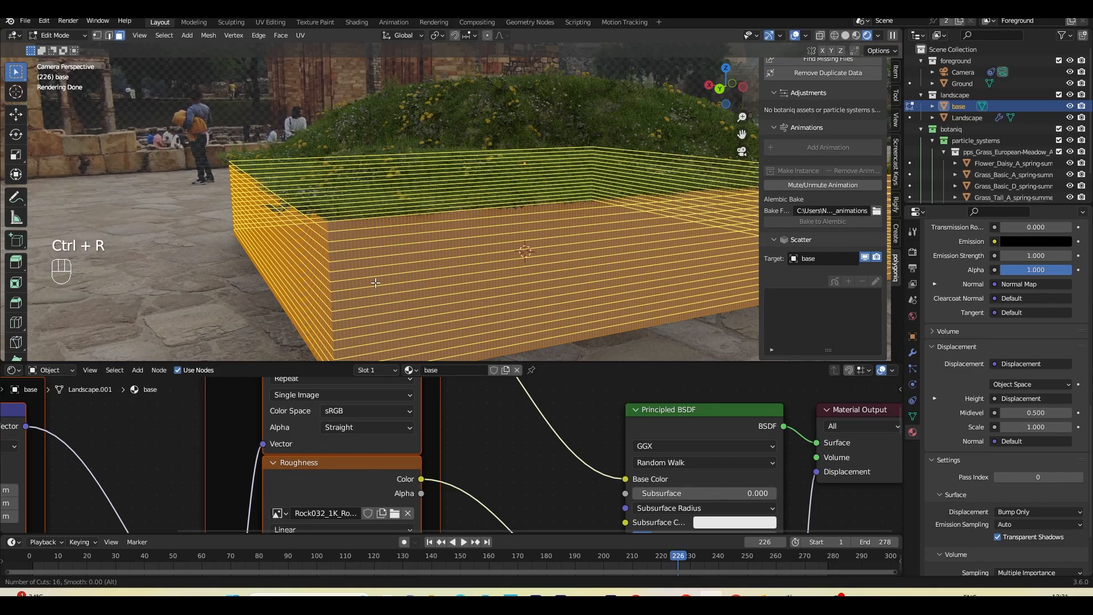
{"action": "left_click", "coordinate": [375, 283]}
{"action": "key", "text": "Tab"}
{"action": "key", "text": "Tab"}
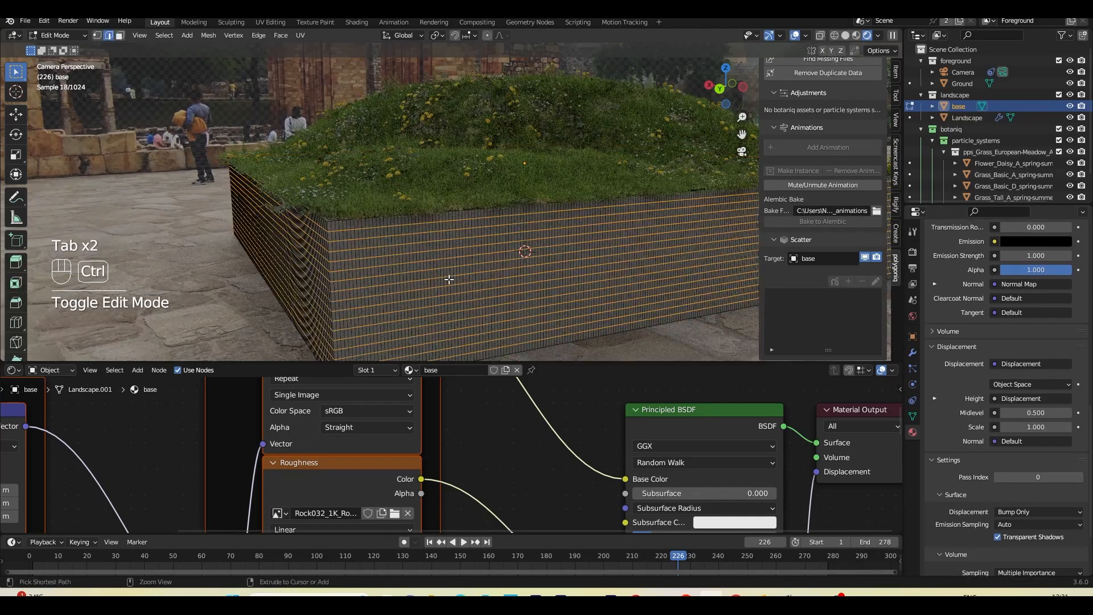
{"action": "key", "text": "ctrl+z"}
Add 31 horizontal loop cuts around the sides of the base mesh and return to Object Mode.
{"action": "key", "text": "ctrl+r"}
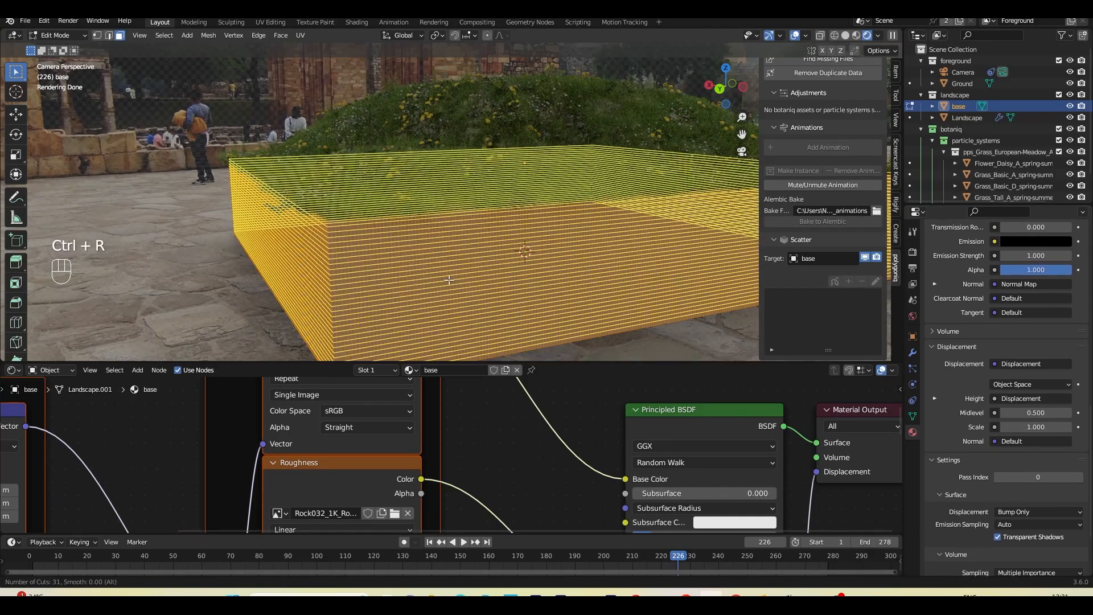
{"action": "left_click", "coordinate": [449, 279]}
{"action": "key", "text": "Tab"}
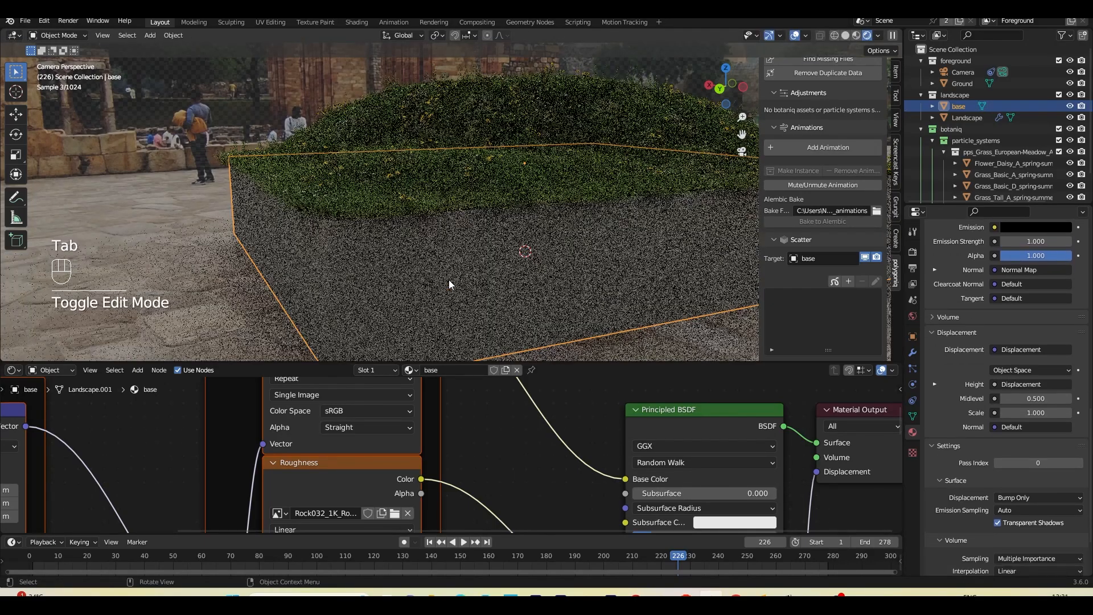
Unwrap all of the base's geometry with Smart UV Project at its default settings and return to Object Mode.
{"action": "scroll", "coordinate": [449, 280], "scroll_direction": "down", "scroll_amount": 3}
{"action": "key", "text": "Tab"}
{"action": "key", "text": "Tab"}
{"action": "key", "text": "Tab"}
{"action": "key", "text": "a"}
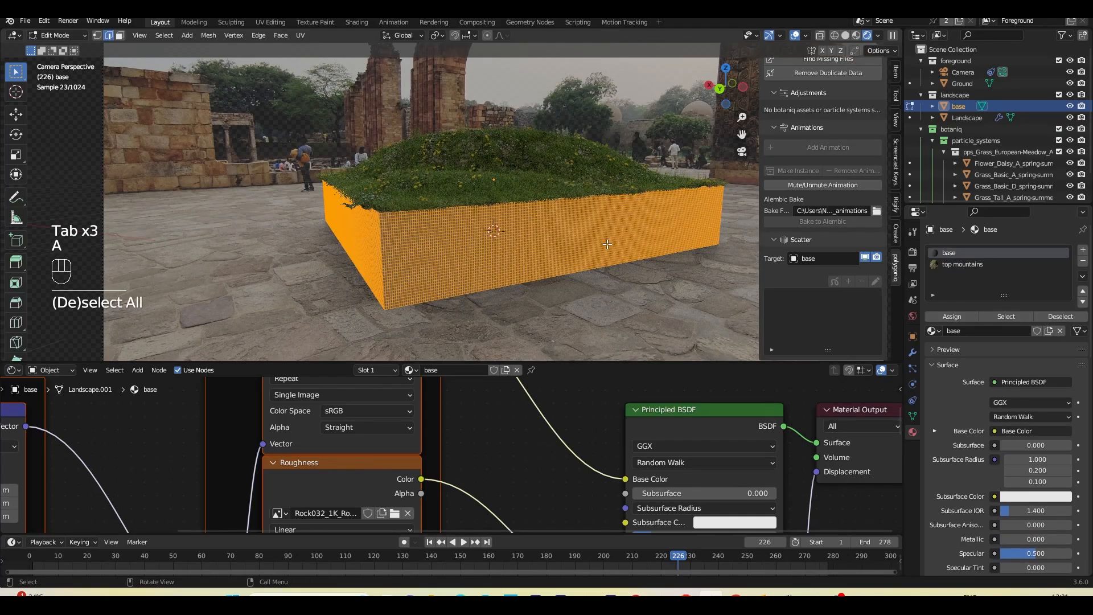
{"action": "key", "text": "Tab"}
{"action": "key", "text": "Tab"}
{"action": "key", "text": "a"}
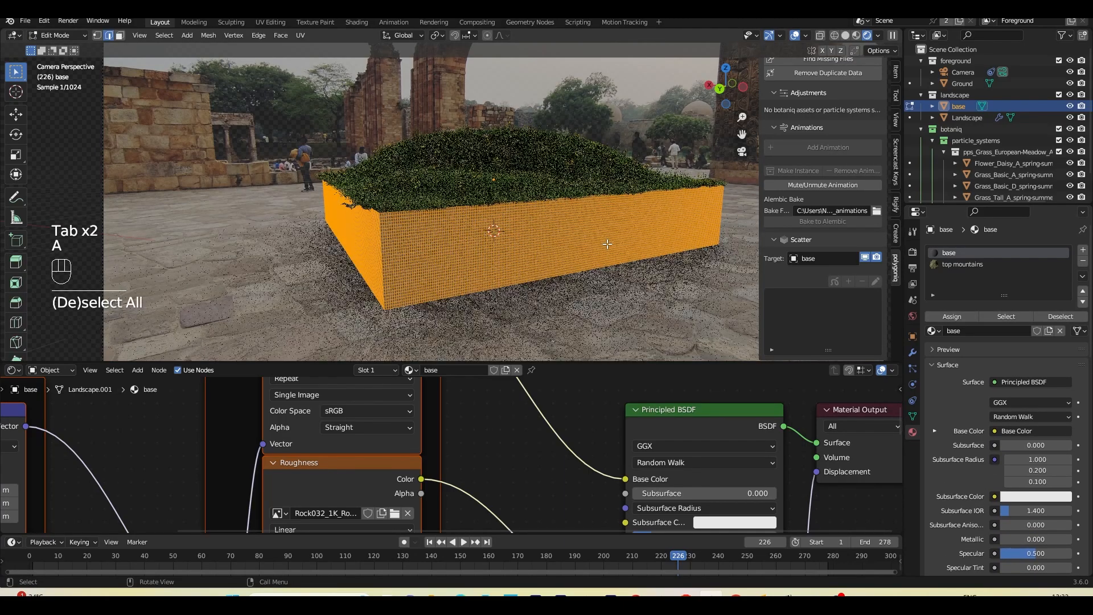
{"action": "key", "text": "u"}
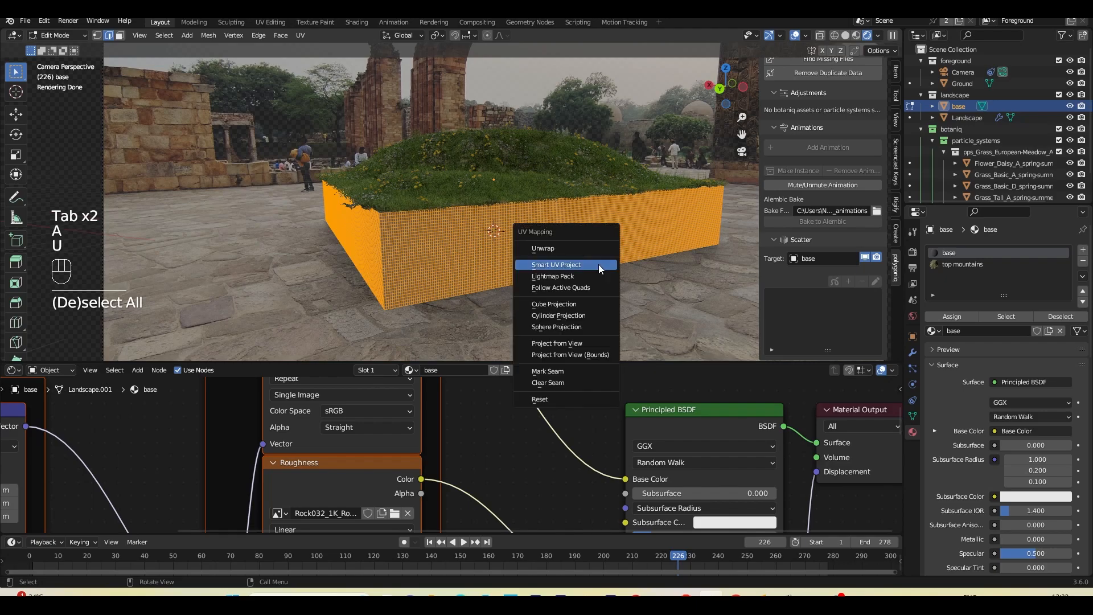
{"action": "left_click", "coordinate": [599, 263]}
{"action": "left_click", "coordinate": [596, 370]}
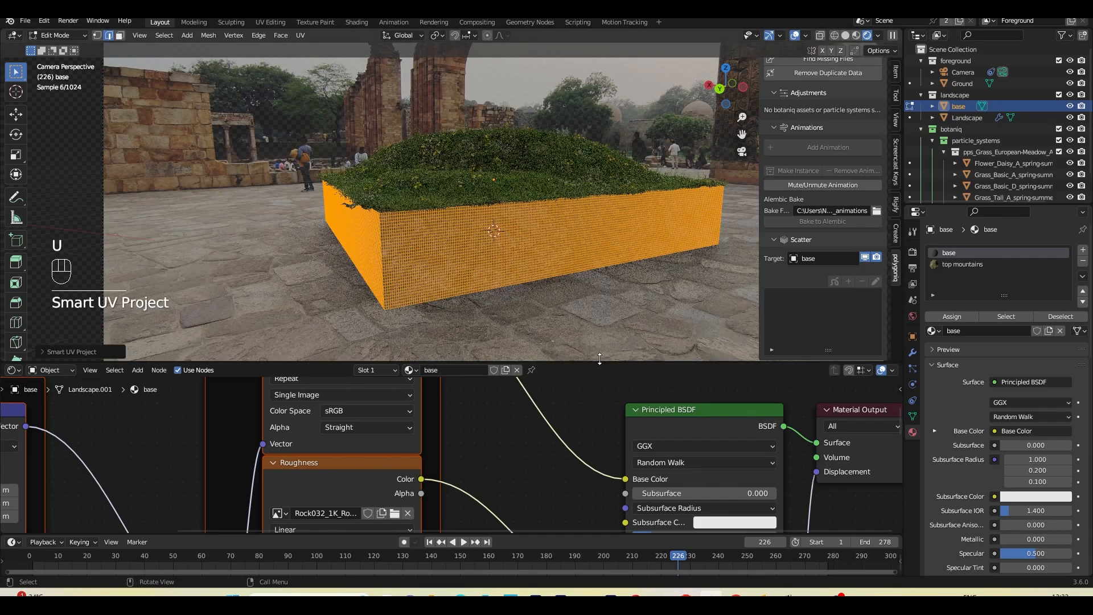
{"action": "key", "text": "Tab"}
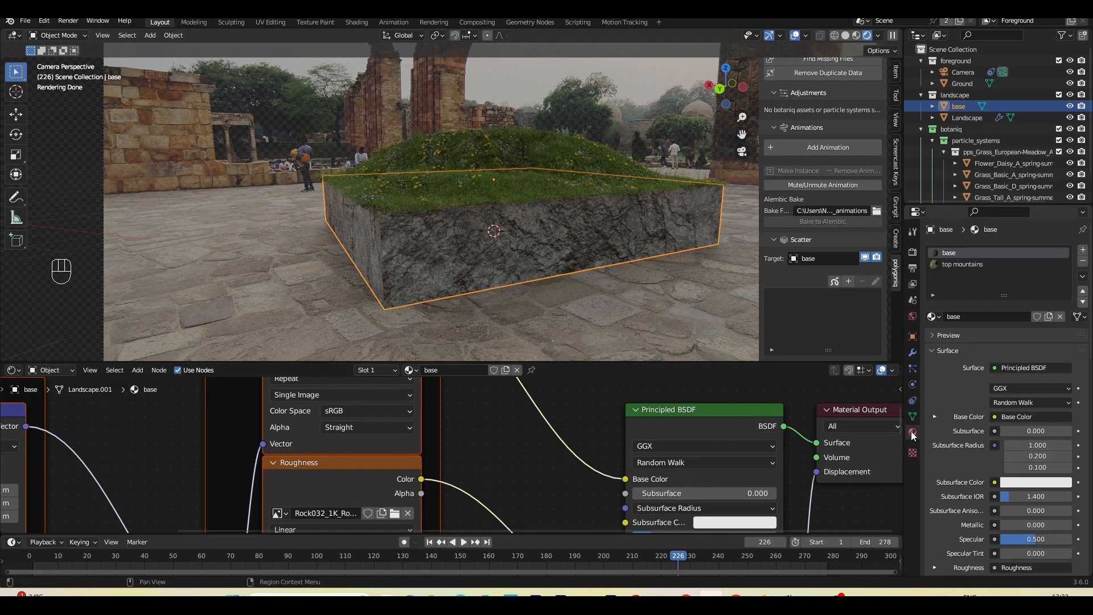
Set the base material's surface displacement method to Displacement and Bump.
{"action": "scroll", "coordinate": [951, 451], "scroll_direction": "down", "scroll_amount": 15}
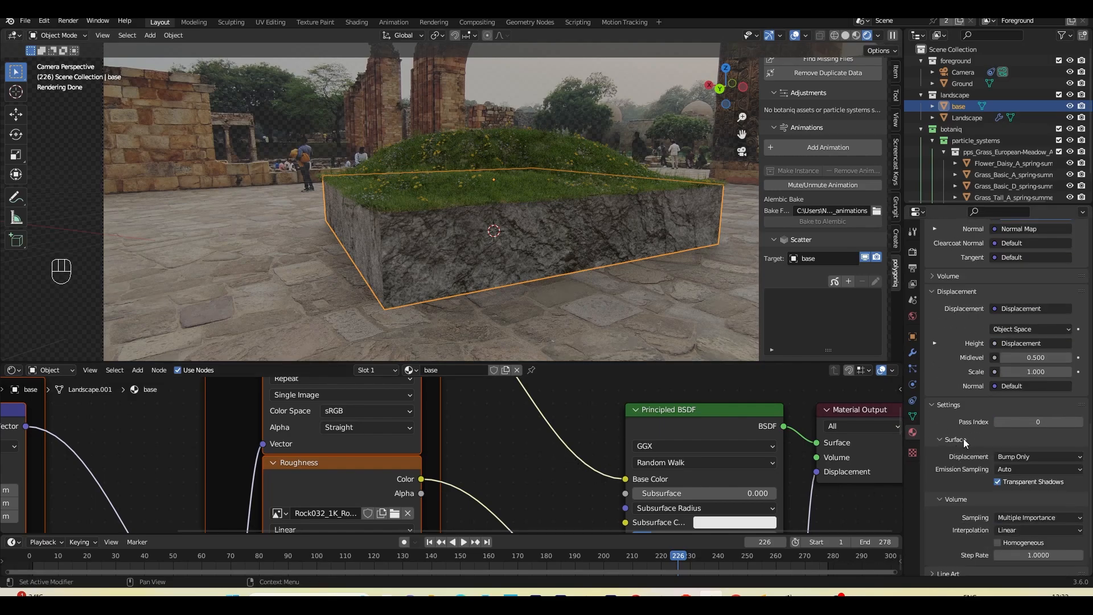
{"action": "left_click", "coordinate": [1027, 458]}
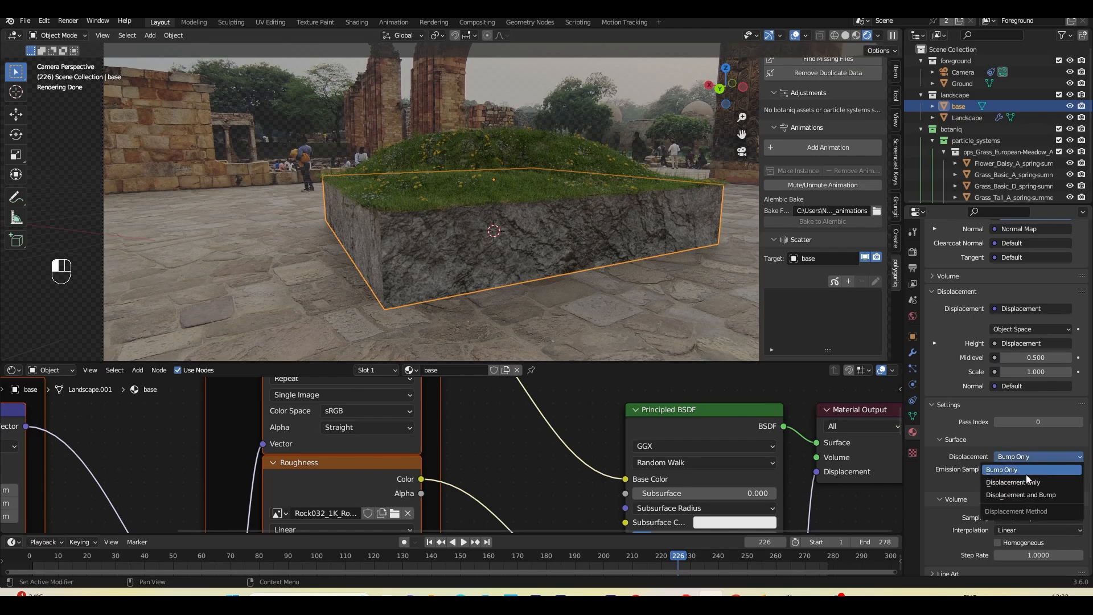
{"action": "left_click", "coordinate": [1041, 495]}
Set the Displacement node's Scale to 0.100 in the base material, check the rock corner and save the file.
{"action": "middle_click_drag", "start_coordinate": [716, 485], "coordinate": [647, 444]}
{"action": "scroll", "coordinate": [647, 444], "scroll_direction": "down", "scroll_amount": 5}
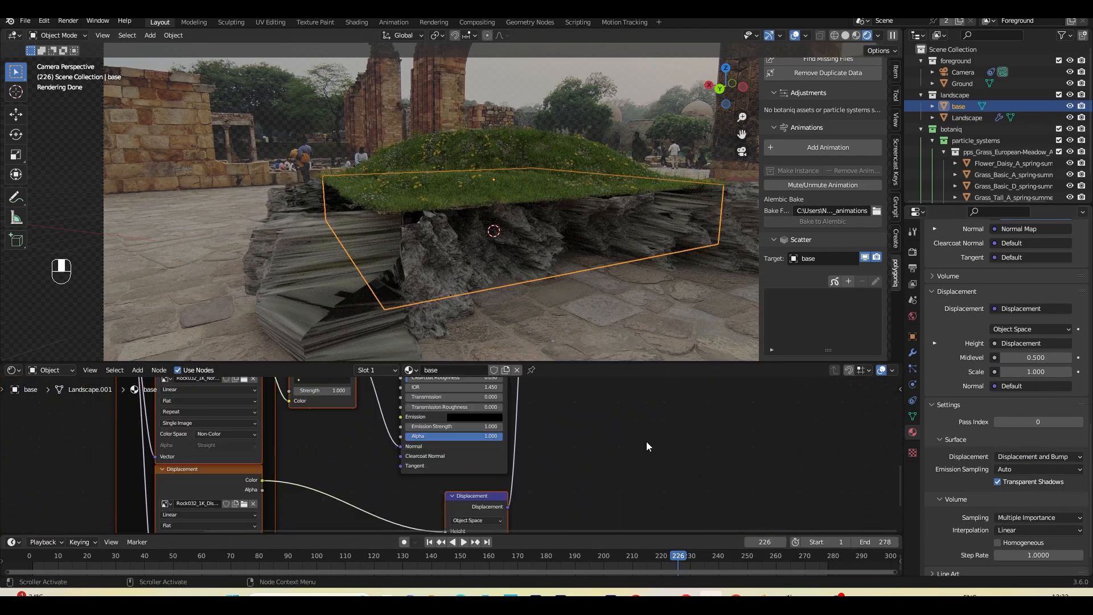
{"action": "middle_click_drag", "start_coordinate": [548, 490], "coordinate": [590, 389]}
{"action": "scroll", "coordinate": [583, 414], "scroll_direction": "up", "scroll_amount": 6}
{"action": "left_click_drag", "start_coordinate": [558, 448], "coordinate": [513, 448]}
{"action": "scroll", "coordinate": [524, 266], "scroll_direction": "up", "scroll_amount": 5}
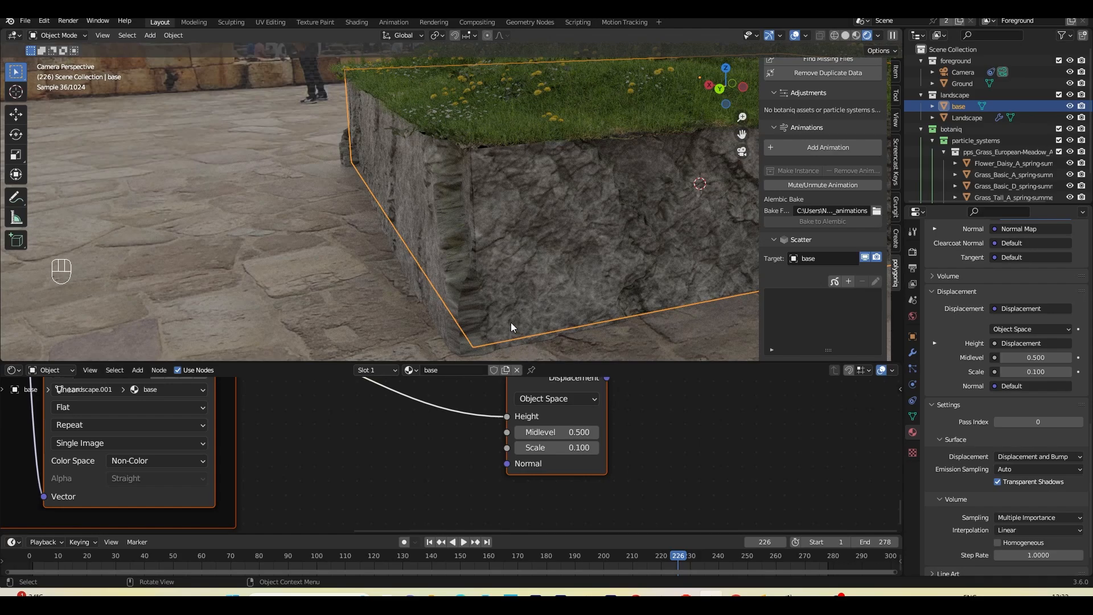
{"action": "scroll", "coordinate": [510, 323], "scroll_direction": "down", "scroll_amount": 5}
{"action": "key", "text": "ctrl+s"}
Select the Landscape, leave the camera view for a free perspective of the block and hide the viewport overlays.
{"action": "left_click", "coordinate": [527, 218]}
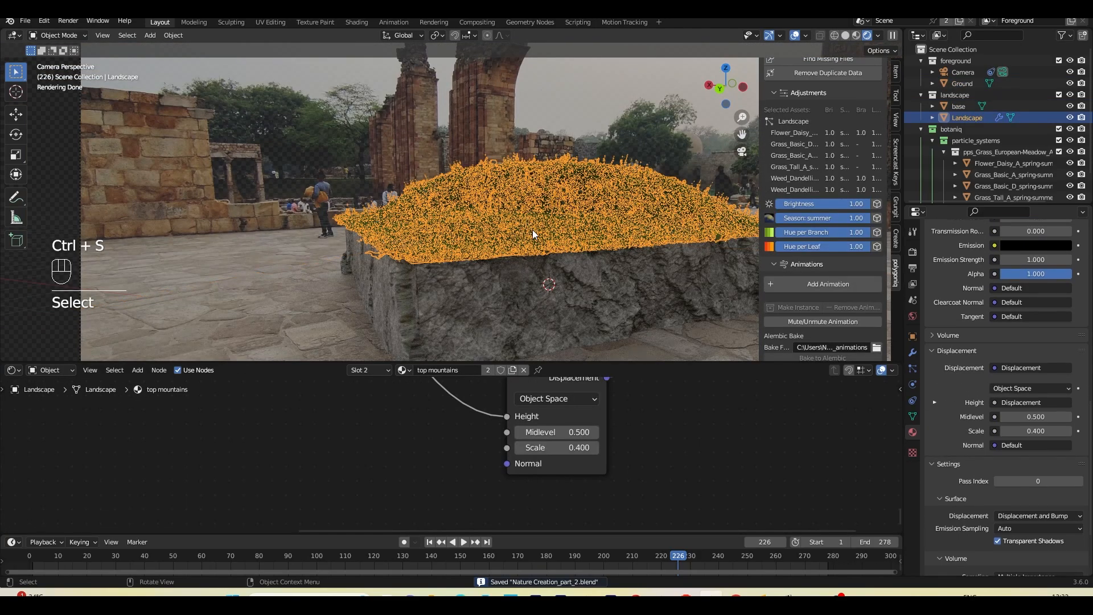
{"action": "key", "text": "KP_7"}
{"action": "scroll", "coordinate": [532, 230], "scroll_direction": "down", "scroll_amount": 4}
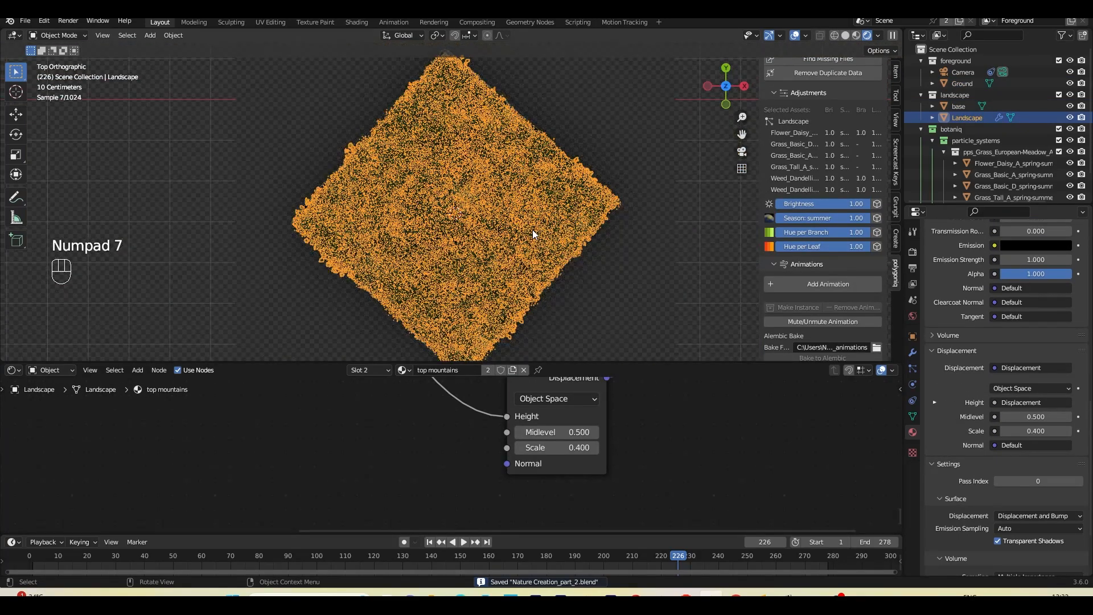
{"action": "middle_click_drag", "start_coordinate": [531, 230], "coordinate": [620, 154]}
{"action": "scroll", "coordinate": [621, 155], "scroll_direction": "up", "scroll_amount": 3}
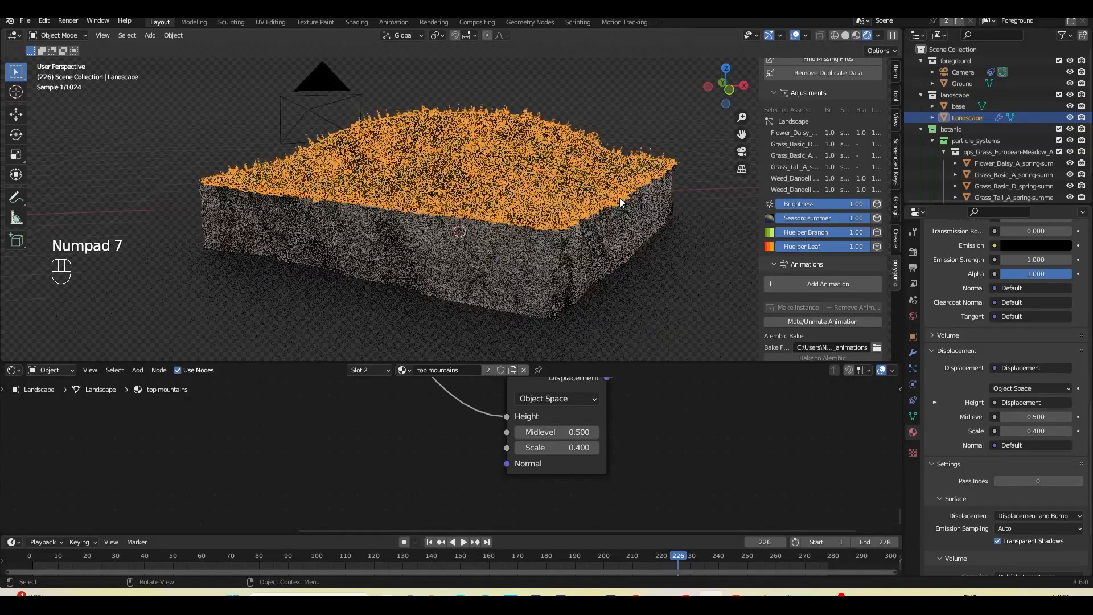
{"action": "left_click", "coordinate": [796, 35]}
Examine the edge between grass and rock from several angles and bring the grass particle settings into view.
{"action": "middle_click_drag", "start_coordinate": [692, 135], "coordinate": [675, 161]}
{"action": "scroll", "coordinate": [675, 162], "scroll_direction": "up", "scroll_amount": 4}
{"action": "middle_click_drag", "start_coordinate": [618, 260], "coordinate": [547, 231]}
{"action": "middle_click_drag", "start_coordinate": [546, 231], "coordinate": [241, 239], "text": "shift"}
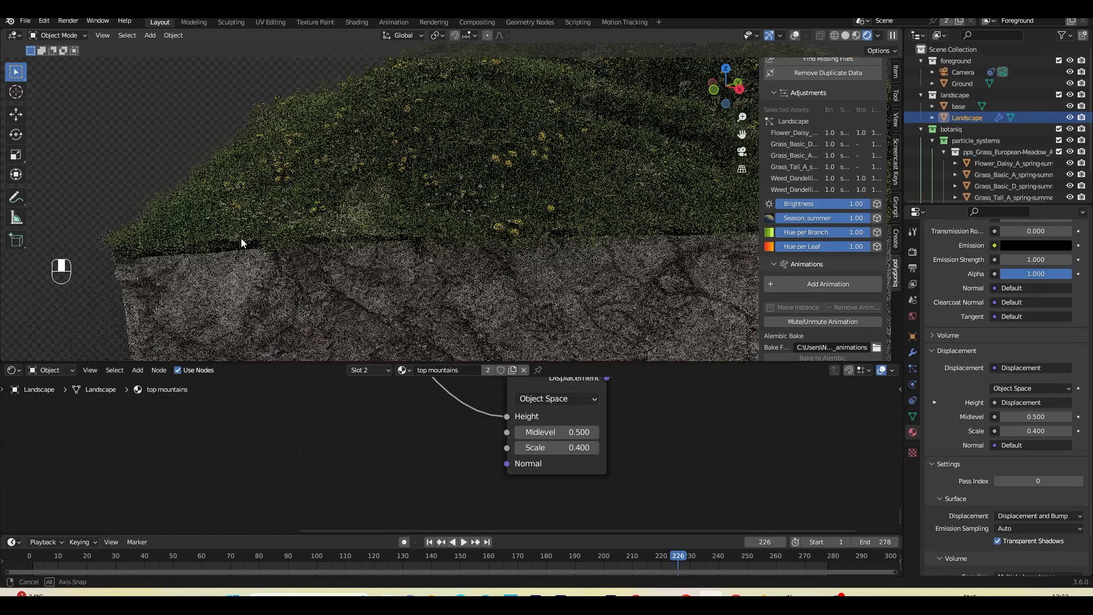
{"action": "left_click", "coordinate": [552, 259]}
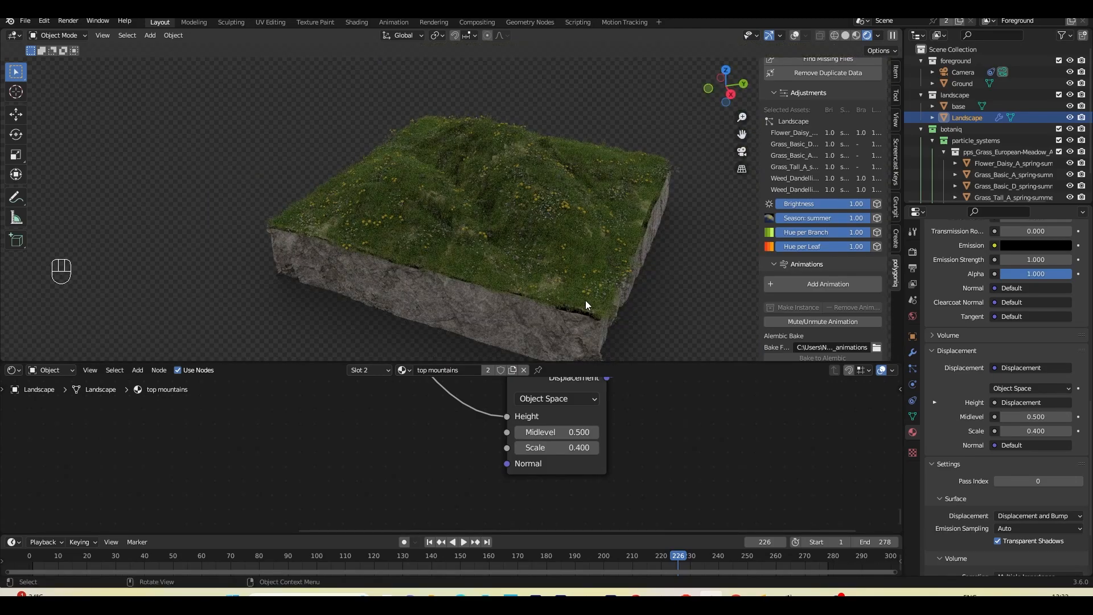
{"action": "middle_click_drag", "start_coordinate": [648, 224], "coordinate": [611, 252]}
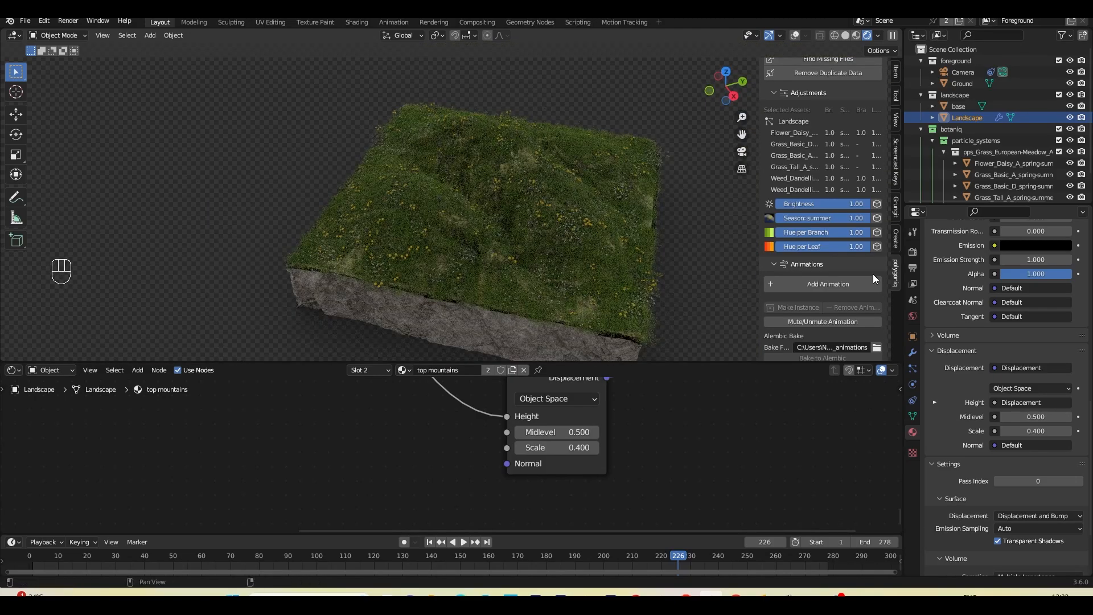
{"action": "scroll", "coordinate": [853, 250], "scroll_direction": "down", "scroll_amount": 10}
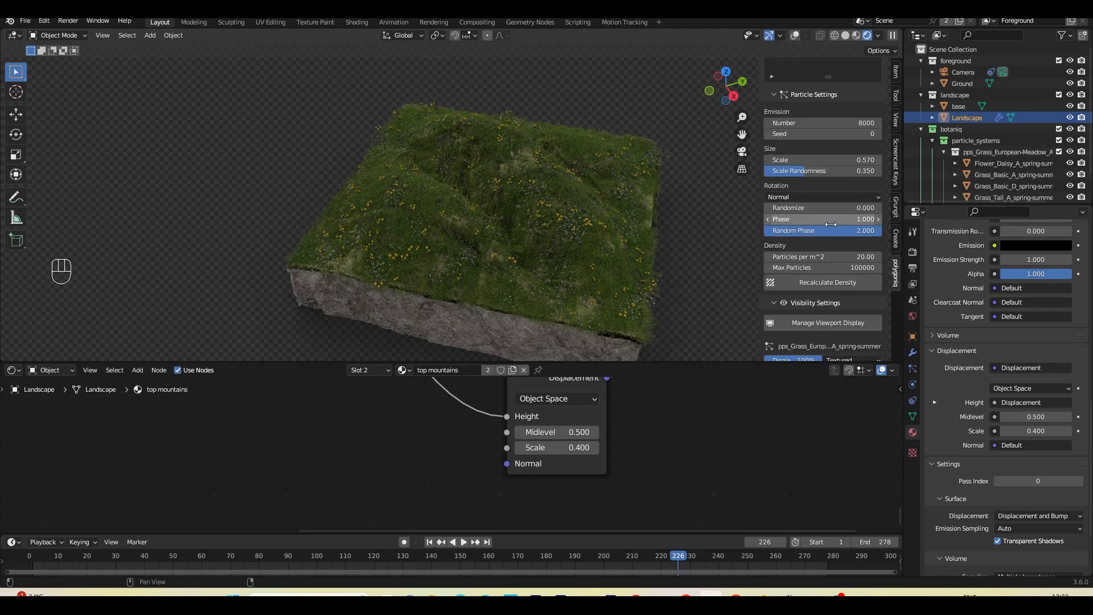
Start weight painting the grass length on the landscape with overlays shown, painting its border at weight 0.438 and strength 0.585.
{"action": "scroll", "coordinate": [831, 225], "scroll_direction": "down", "scroll_amount": 7}
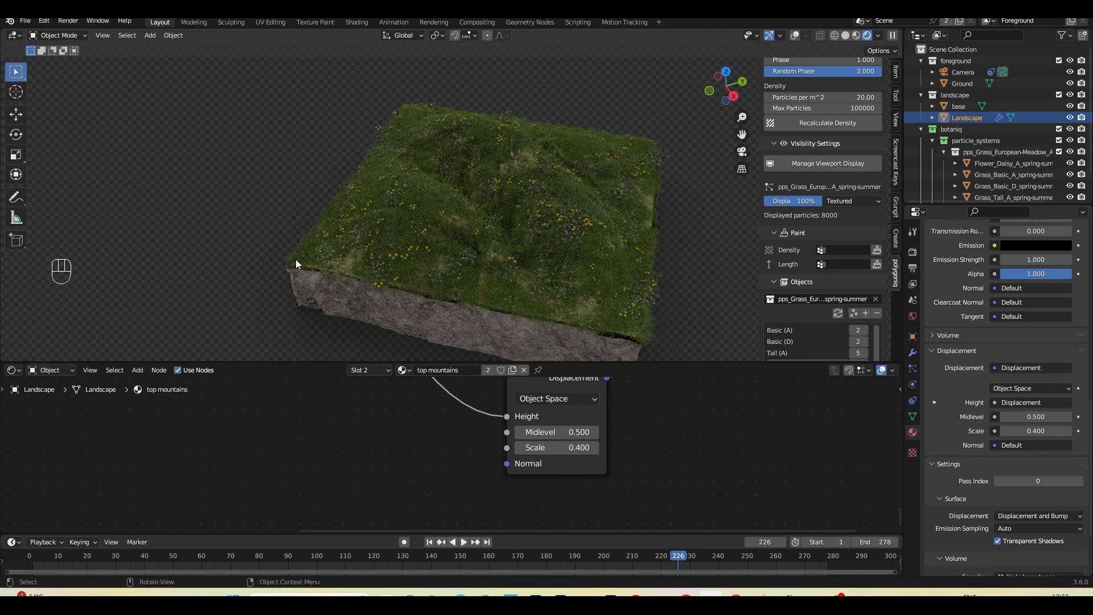
{"action": "left_click", "coordinate": [876, 264]}
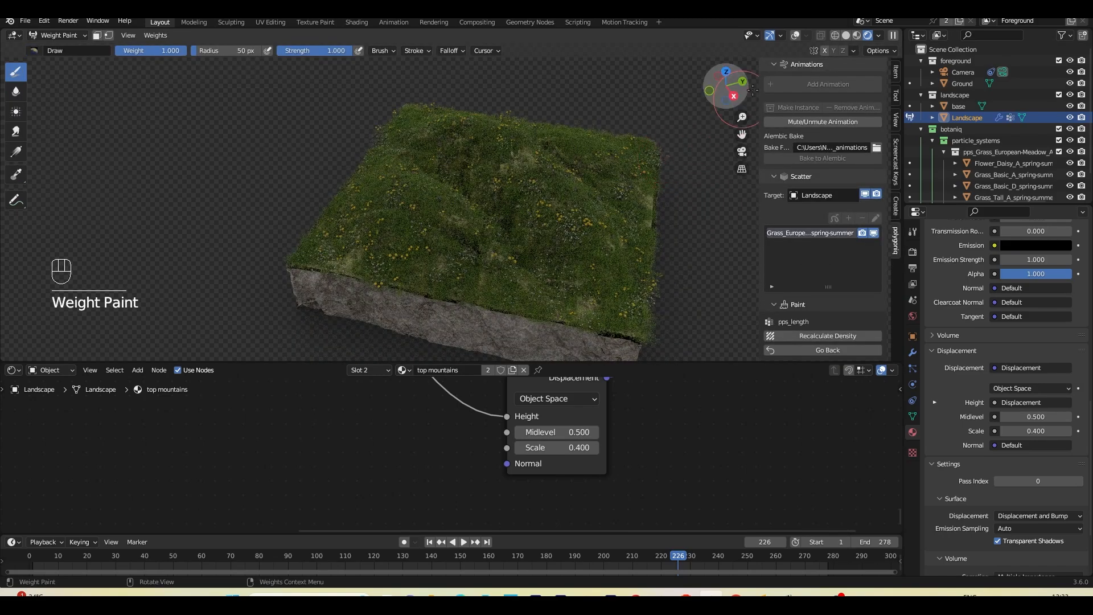
{"action": "left_click", "coordinate": [797, 36]}
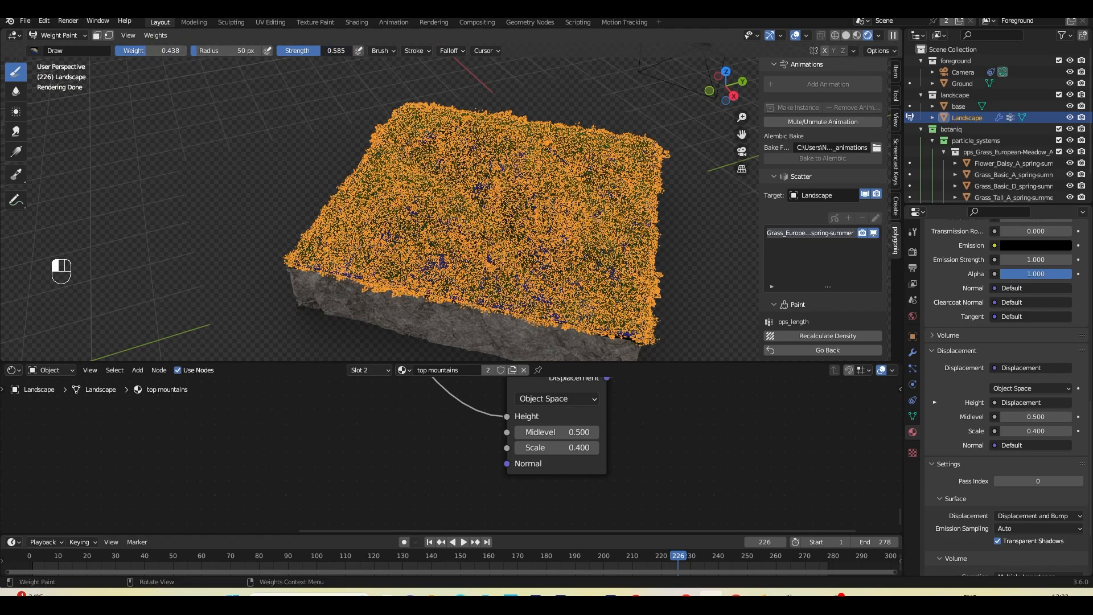
{"action": "mouse_move", "coordinate": [288, 248]}
{"action": "left_mouse_down"}
{"action": "mouse_move", "coordinate": [592, 320]}
{"action": "mouse_move", "coordinate": [415, 122]}
{"action": "left_mouse_up"}
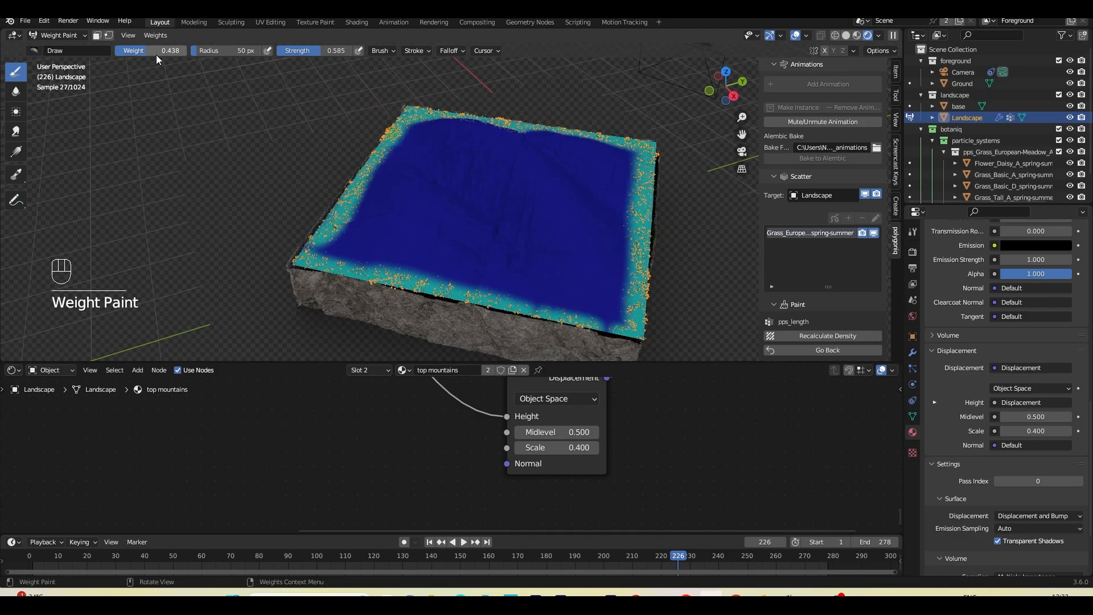
Paint the landscape's central area at weight 0.945 and strength 0.963, recalculate the grass density and return to Object Mode.
{"action": "left_click_drag", "start_coordinate": [145, 52], "coordinate": [185, 52]}
{"action": "mouse_move", "coordinate": [518, 216]}
{"action": "left_mouse_down"}
{"action": "mouse_move", "coordinate": [342, 240]}
{"action": "mouse_move", "coordinate": [422, 139]}
{"action": "mouse_move", "coordinate": [476, 135]}
{"action": "mouse_move", "coordinate": [428, 192]}
{"action": "left_mouse_up"}
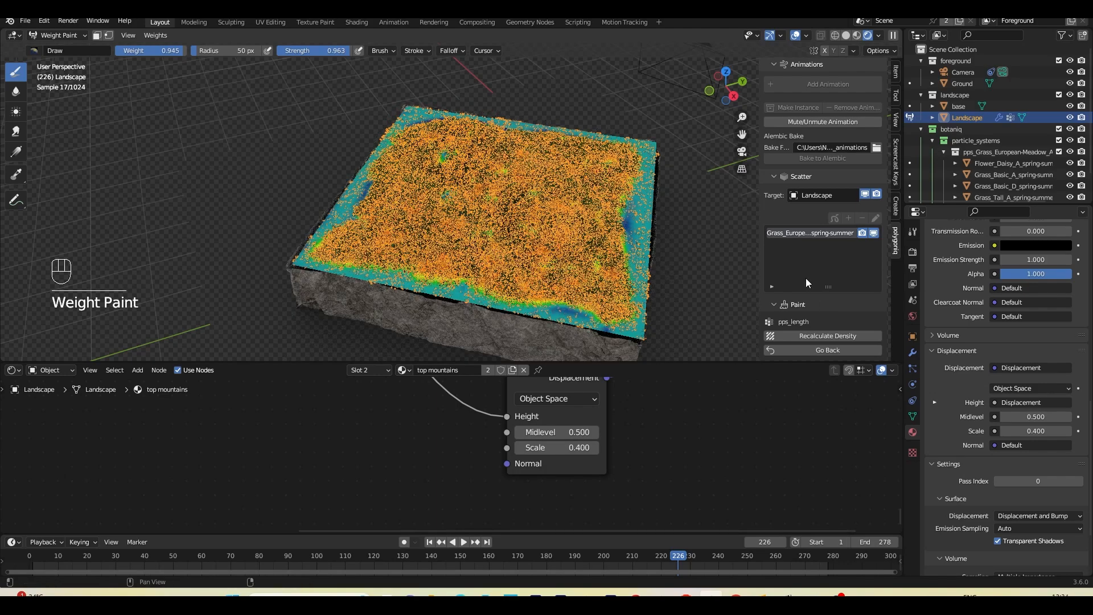
{"action": "left_click", "coordinate": [815, 336]}
{"action": "left_click", "coordinate": [818, 349]}
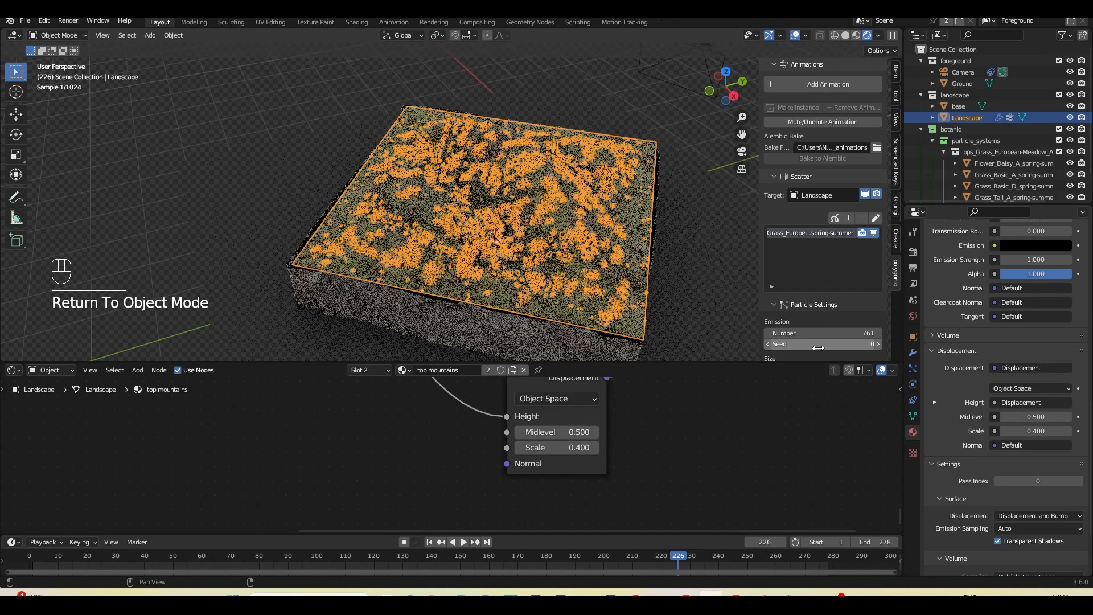
Set the emission number of the Landscape's grass particle system to 8000.
{"action": "left_click", "coordinate": [616, 265]}
{"action": "scroll", "coordinate": [620, 248], "scroll_direction": "up", "scroll_amount": 3}
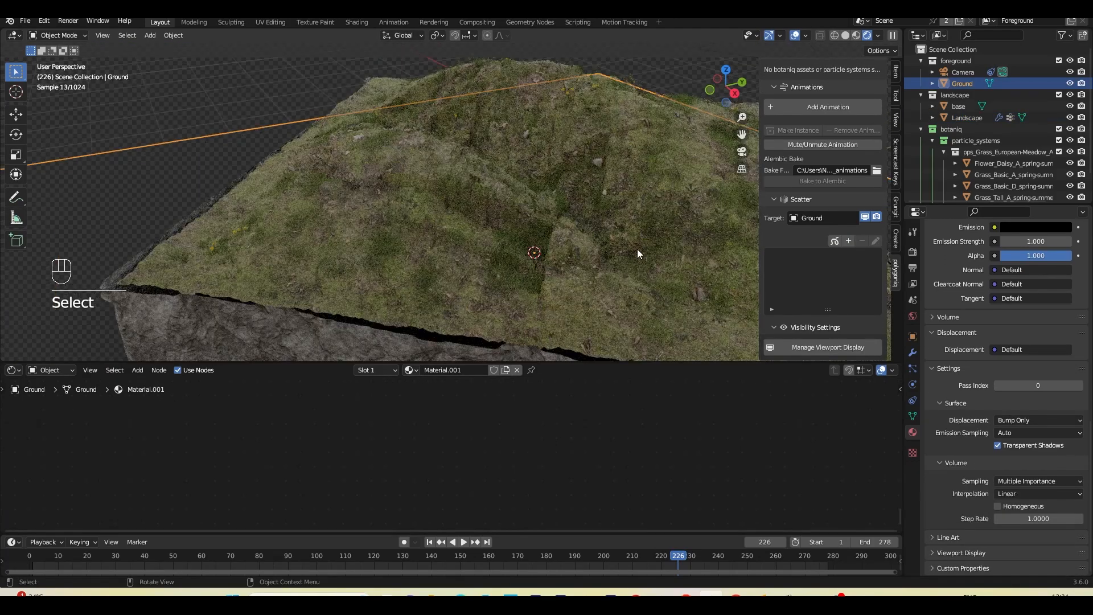
{"action": "left_click", "coordinate": [637, 248]}
{"action": "scroll", "coordinate": [838, 272], "scroll_direction": "down", "scroll_amount": 8}
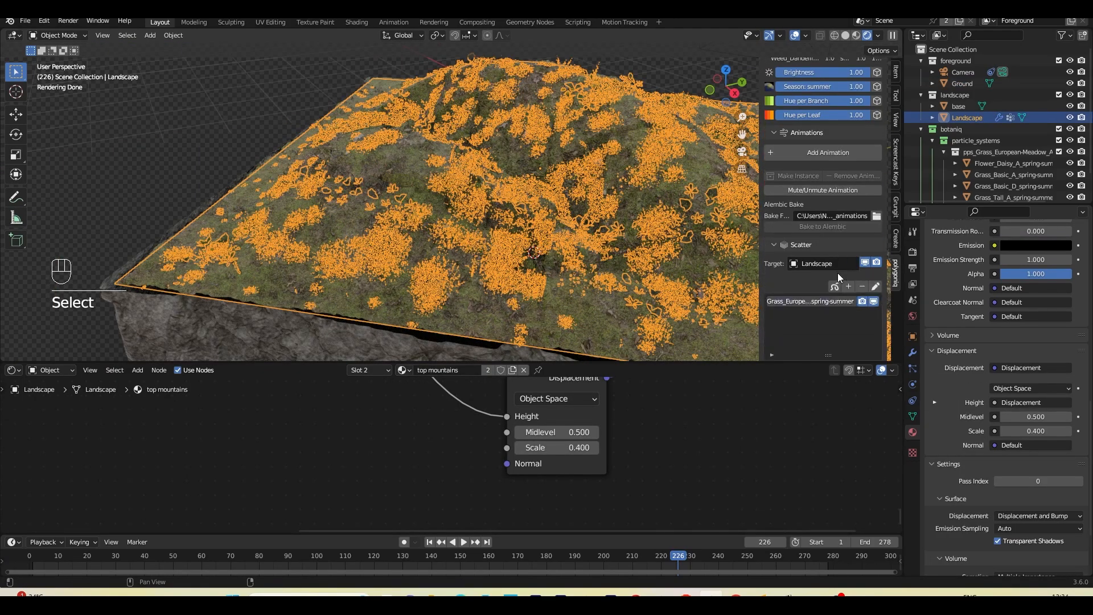
{"action": "left_click", "coordinate": [800, 310]}
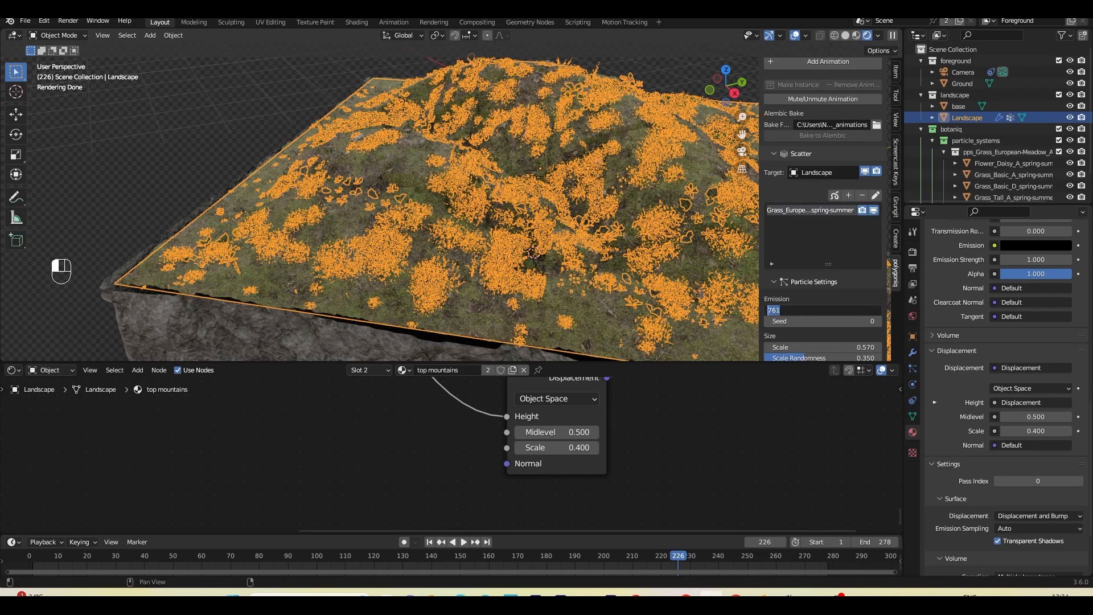
{"action": "type", "text": "8000"}
{"action": "left_click", "coordinate": [368, 234]}
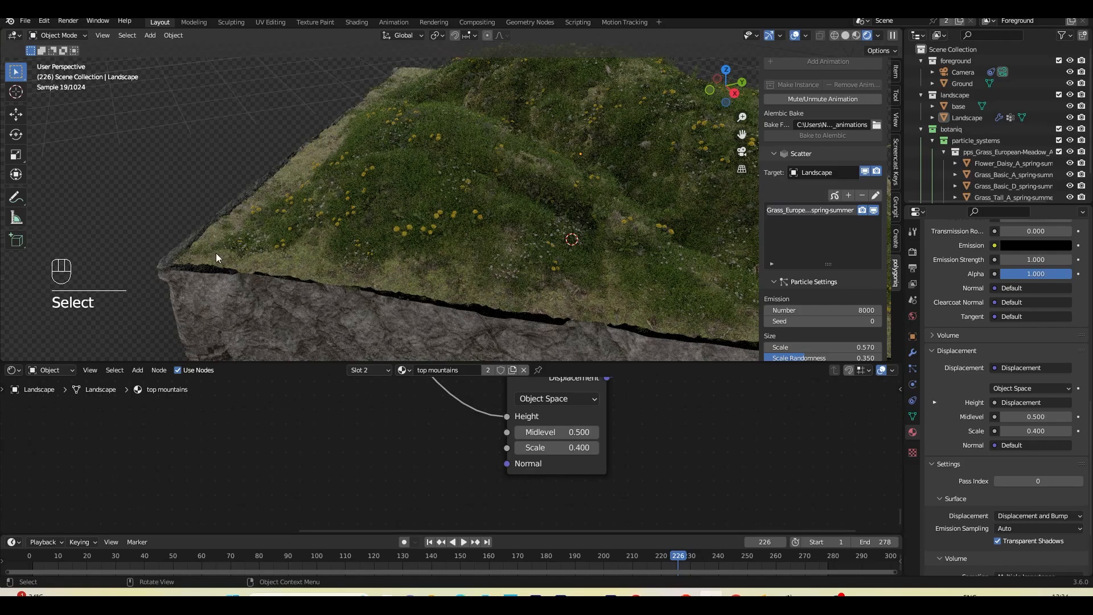
{"action": "scroll", "coordinate": [502, 264], "scroll_direction": "down", "scroll_amount": 5}
{"action": "middle_click_drag", "start_coordinate": [509, 255], "coordinate": [461, 248], "text": "shift"}
{"action": "scroll", "coordinate": [511, 211], "scroll_direction": "up", "scroll_amount": 4}
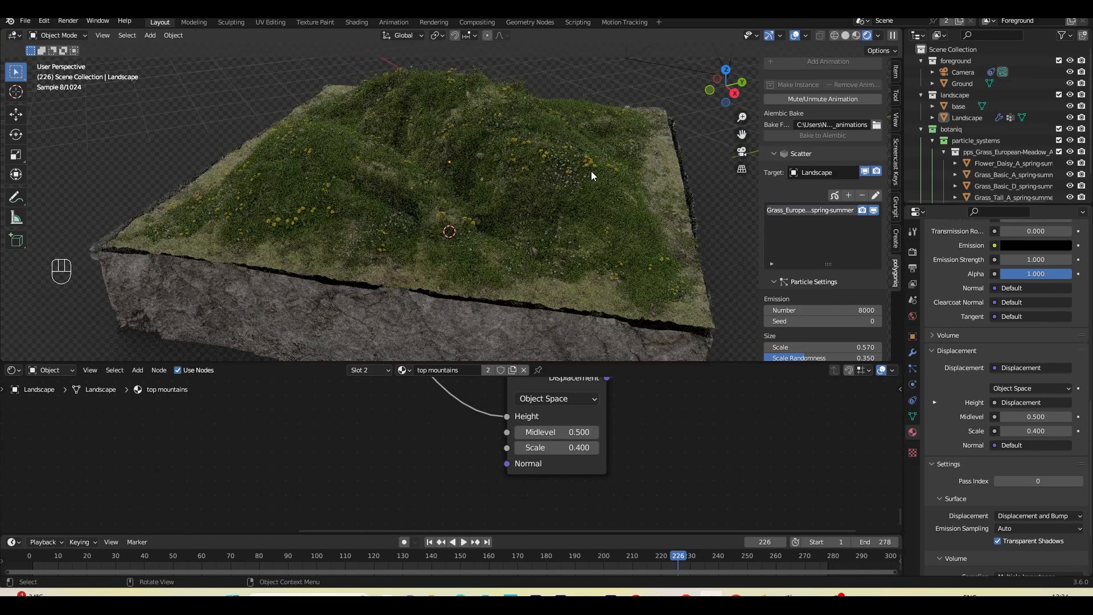
Repaint the grass length along the landscape's front and side borders at weight 0.586, then return to Object Mode.
{"action": "scroll", "coordinate": [797, 242], "scroll_direction": "down", "scroll_amount": 10}
{"action": "left_click", "coordinate": [876, 224]}
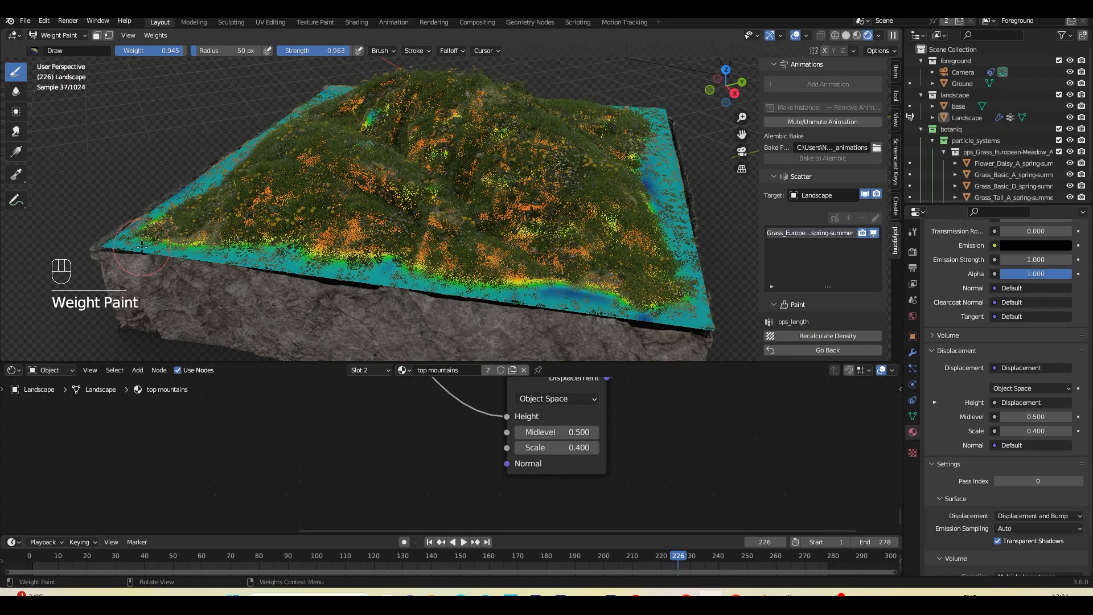
{"action": "left_click_drag", "start_coordinate": [140, 51], "coordinate": [139, 51]}
{"action": "mouse_move", "coordinate": [137, 234]}
{"action": "left_mouse_down"}
{"action": "mouse_move", "coordinate": [201, 247]}
{"action": "mouse_move", "coordinate": [161, 242]}
{"action": "mouse_move", "coordinate": [243, 242]}
{"action": "left_mouse_up"}
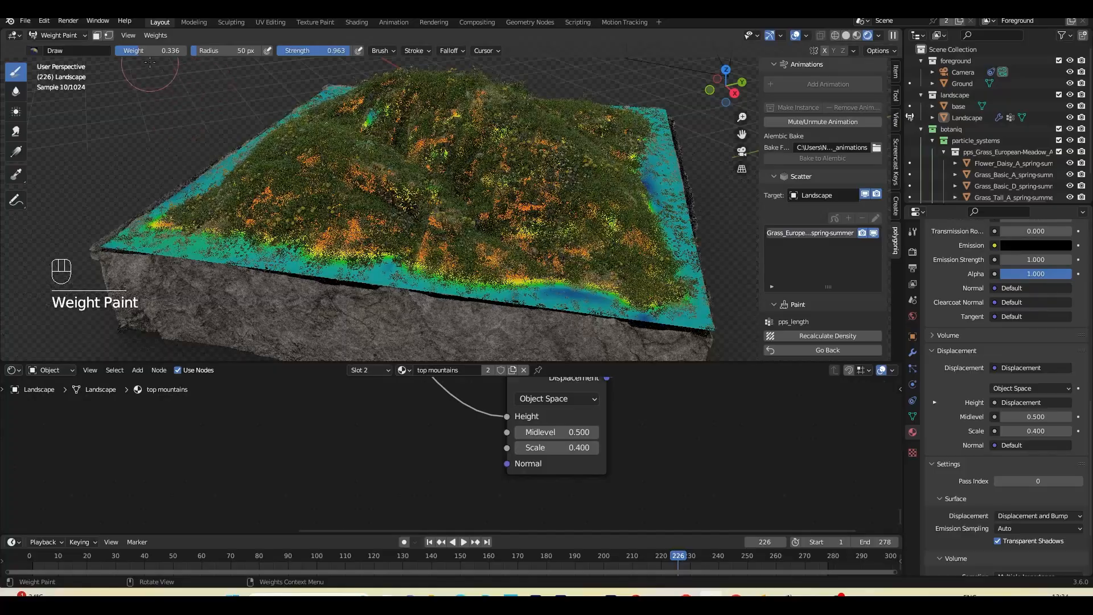
{"action": "left_click_drag", "start_coordinate": [142, 51], "coordinate": [160, 50]}
{"action": "mouse_move", "coordinate": [145, 229]}
{"action": "left_mouse_down"}
{"action": "mouse_move", "coordinate": [290, 270]}
{"action": "mouse_move", "coordinate": [646, 311]}
{"action": "mouse_move", "coordinate": [697, 305]}
{"action": "left_mouse_up"}
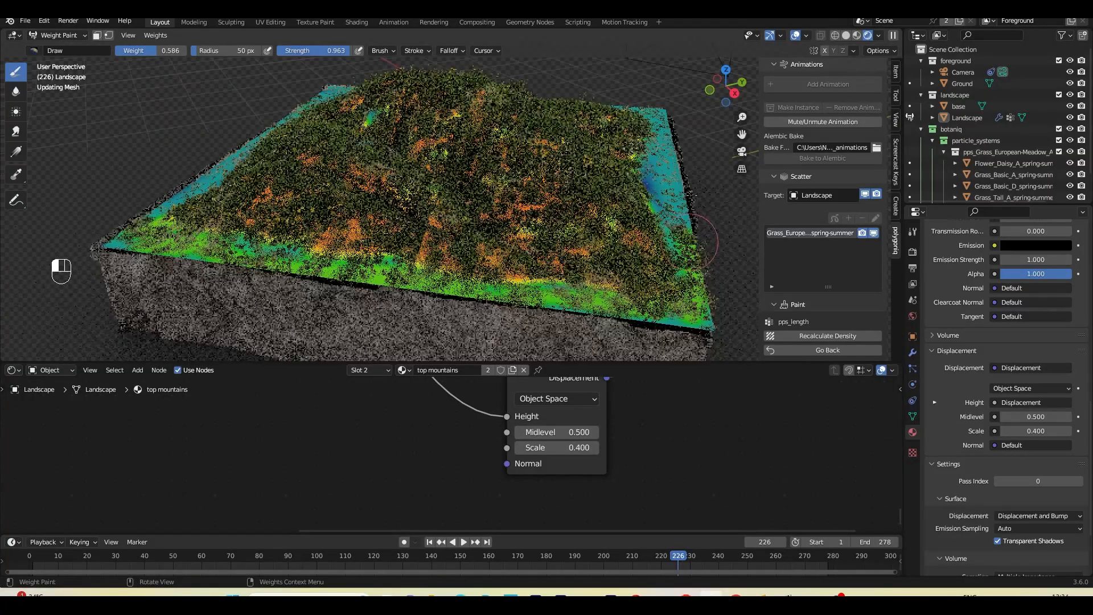
{"action": "mouse_move", "coordinate": [691, 195]}
{"action": "left_mouse_down"}
{"action": "mouse_move", "coordinate": [633, 115]}
{"action": "mouse_move", "coordinate": [456, 94]}
{"action": "mouse_move", "coordinate": [211, 171]}
{"action": "mouse_move", "coordinate": [233, 153]}
{"action": "mouse_move", "coordinate": [151, 234]}
{"action": "mouse_move", "coordinate": [336, 267]}
{"action": "left_mouse_up"}
{"action": "left_click", "coordinate": [827, 350]}
Assign the pps_length vertex group to the grass particle system's density.
{"action": "scroll", "coordinate": [833, 307], "scroll_direction": "down", "scroll_amount": 8}
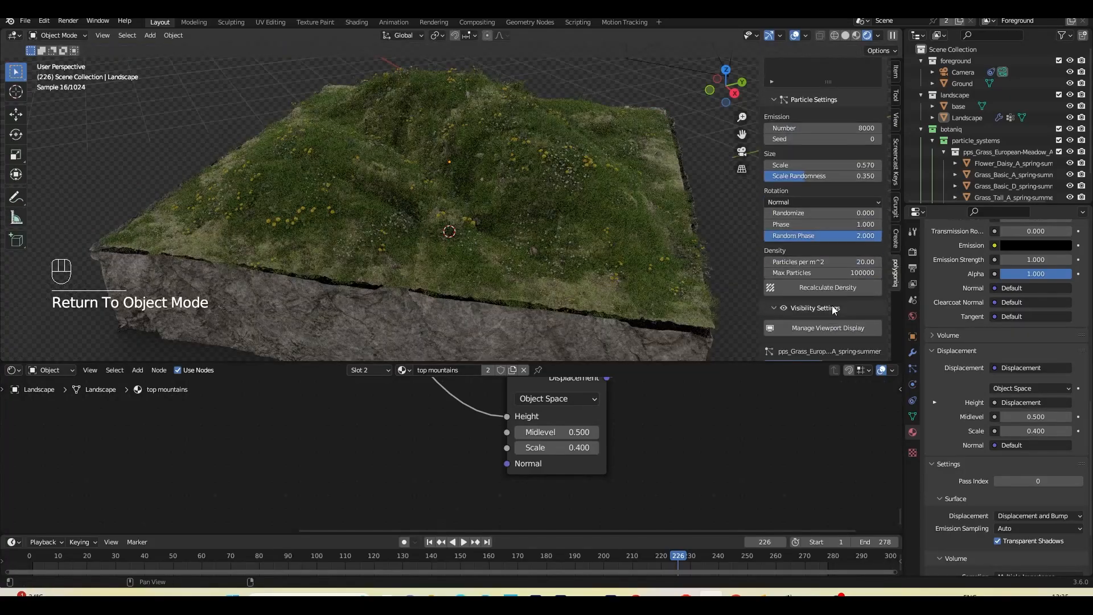
{"action": "scroll", "coordinate": [833, 309], "scroll_direction": "down", "scroll_amount": 5}
{"action": "left_click", "coordinate": [837, 301]}
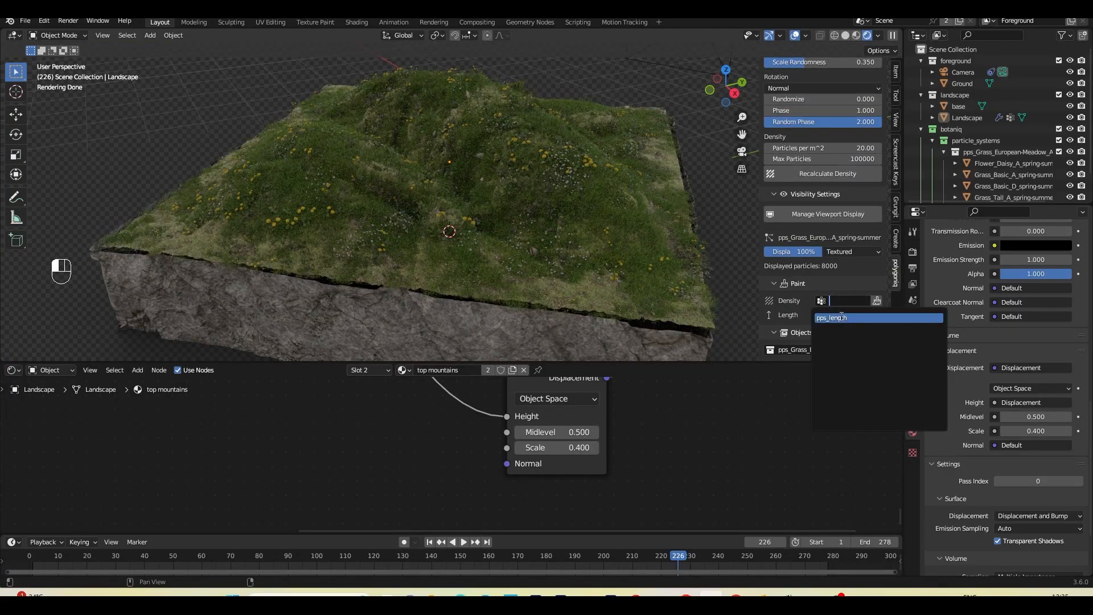
{"action": "left_click", "coordinate": [841, 317]}
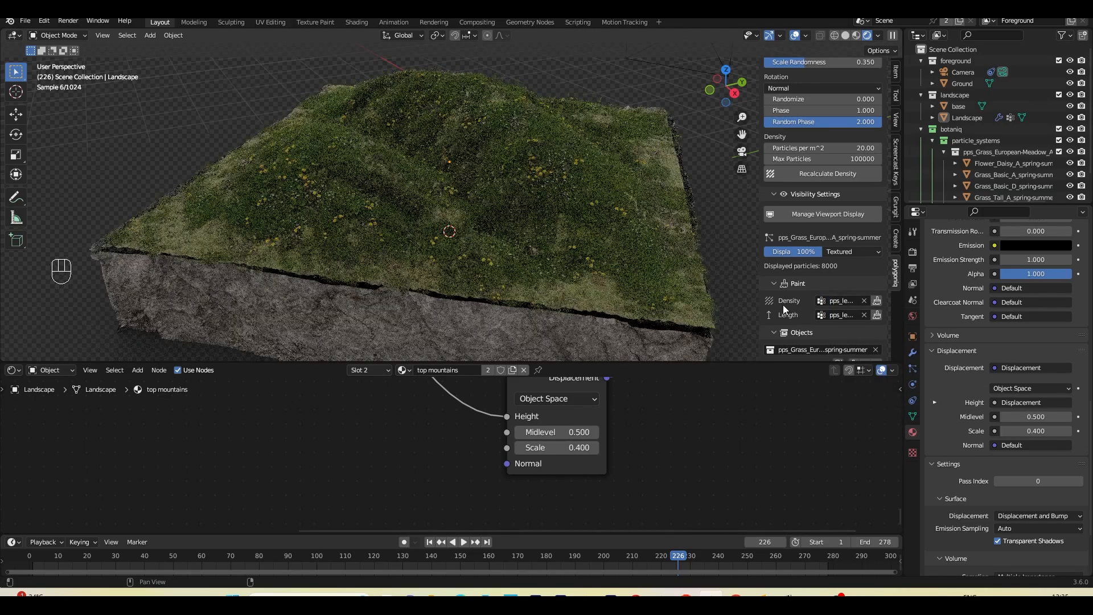
Scale the Landscape slightly to cover the rock base's edges and lower it along Z onto the base.
{"action": "key", "text": "KP_0"}
{"action": "left_click", "coordinate": [495, 253]}
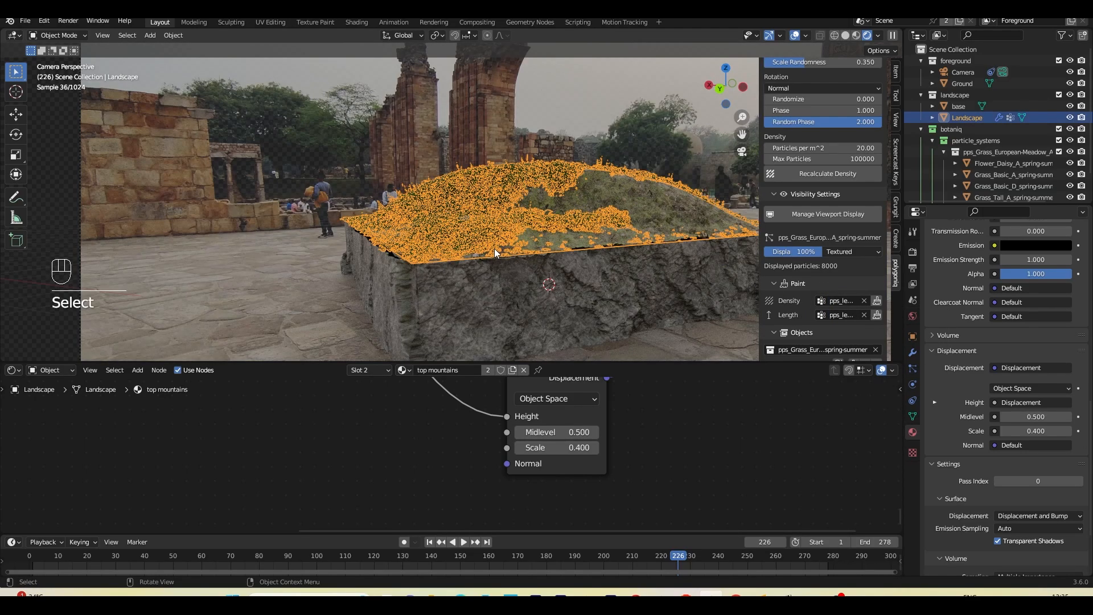
{"action": "key", "text": "s"}
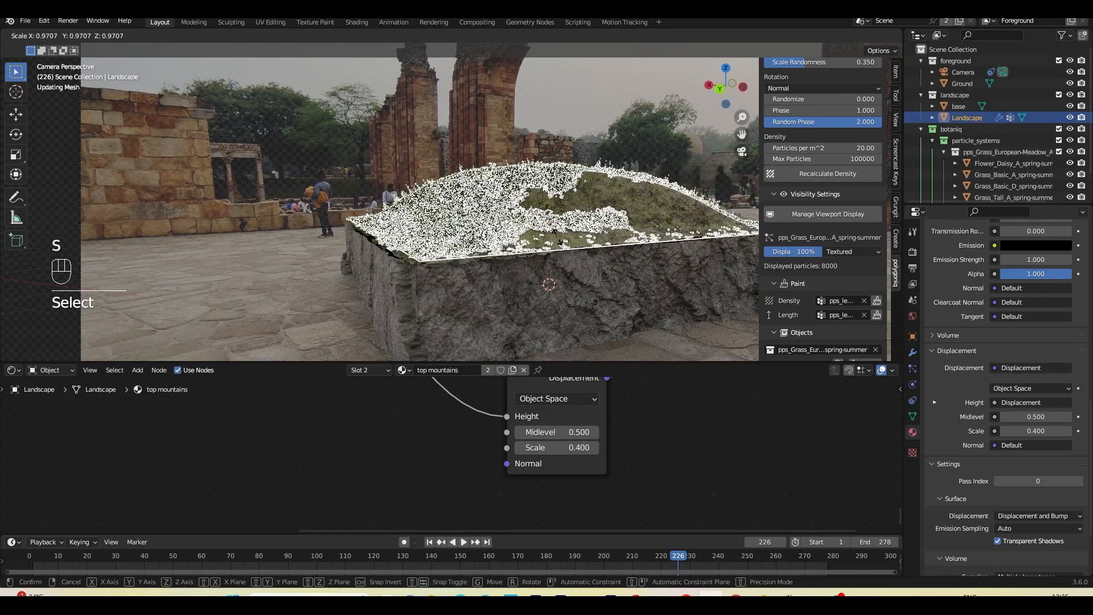
{"action": "left_click", "coordinate": [411, 296]}
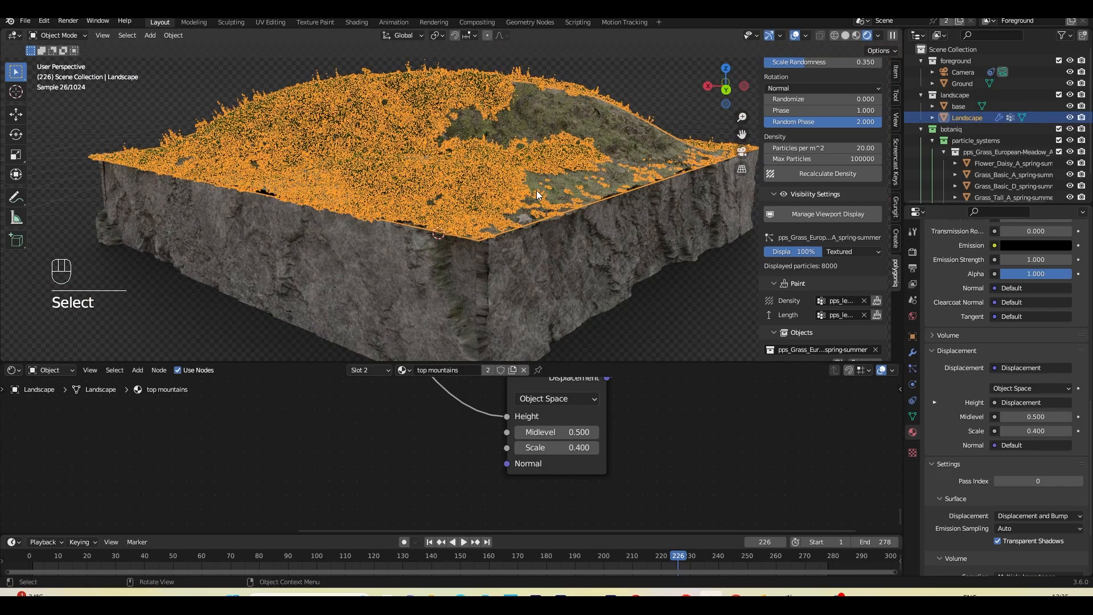
{"action": "key", "text": "g"}
{"action": "key", "text": "z"}
{"action": "left_click", "coordinate": [644, 114]}
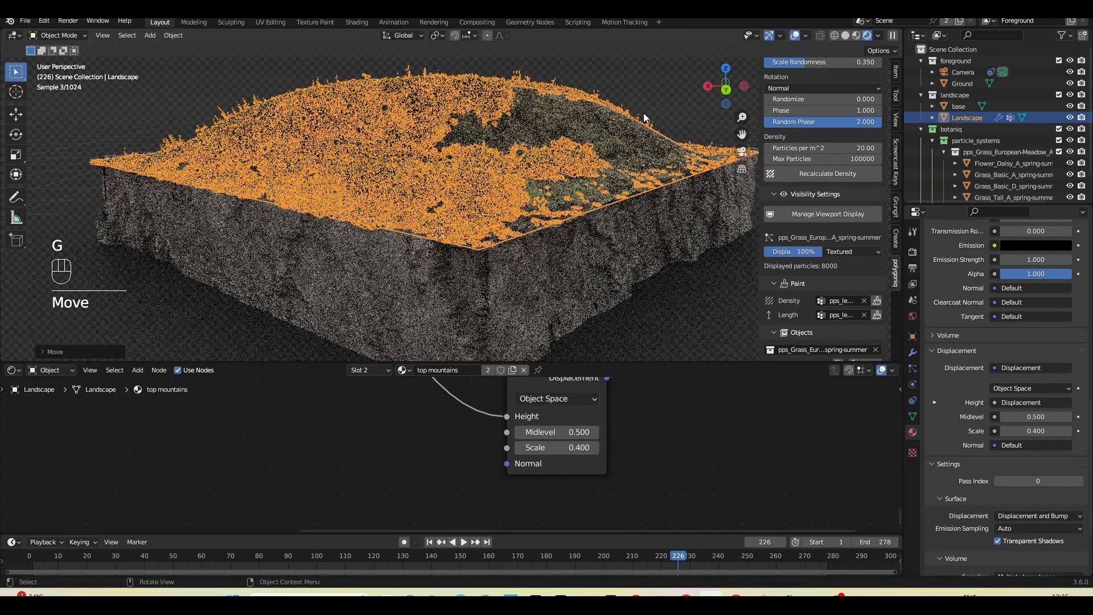
{"action": "left_click", "coordinate": [644, 113]}
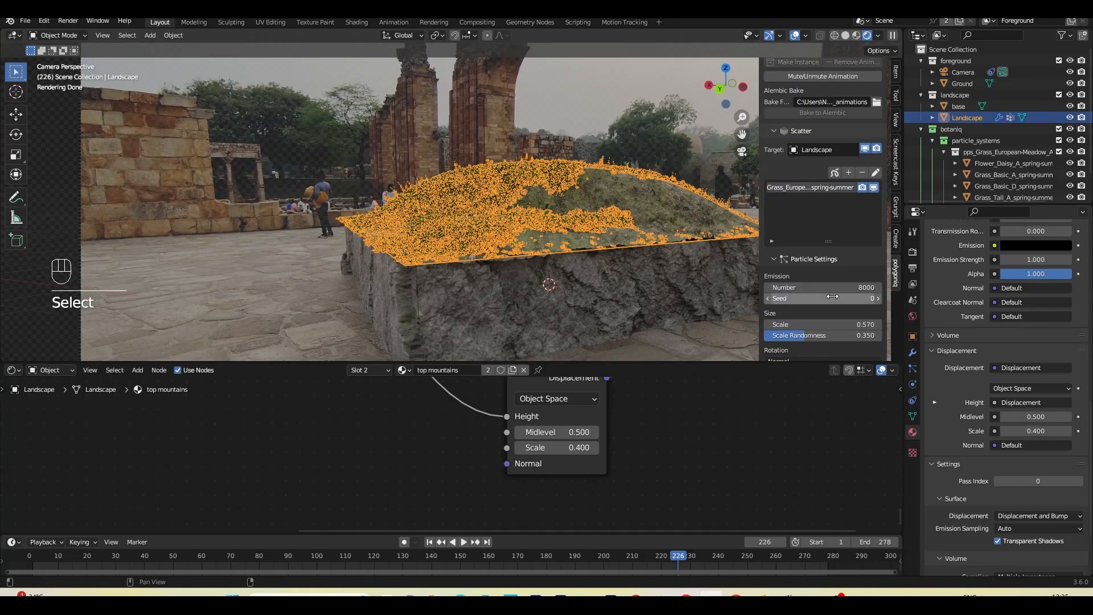
Clear the density and length vertex groups of the grass particle system, deselect the landscape and frame the whole camera shot.
{"action": "scroll", "coordinate": [833, 296], "scroll_direction": "down", "scroll_amount": 3}
{"action": "scroll", "coordinate": [834, 296], "scroll_direction": "up", "scroll_amount": 1}
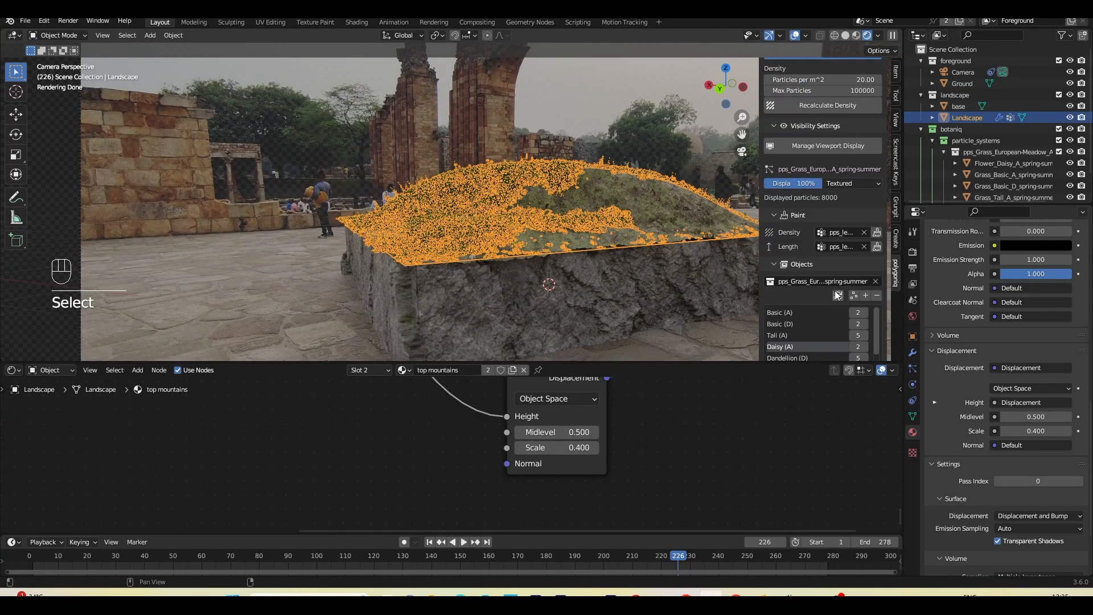
{"action": "left_click", "coordinate": [863, 232]}
{"action": "left_click", "coordinate": [864, 247]}
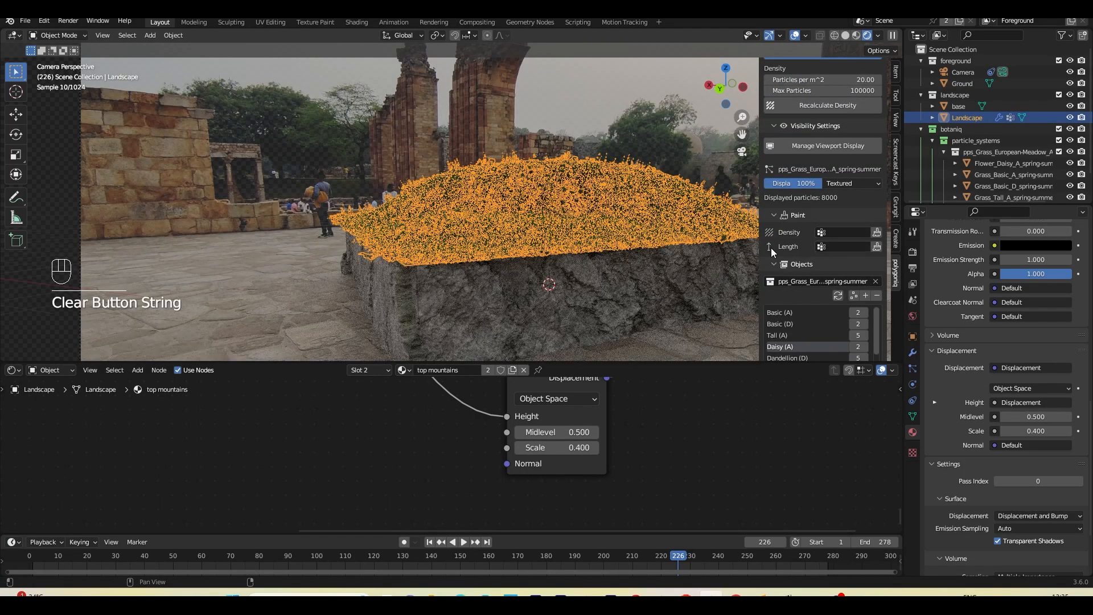
{"action": "left_click", "coordinate": [538, 132]}
{"action": "middle_click_drag", "start_coordinate": [581, 248], "coordinate": [525, 244], "text": "shift"}
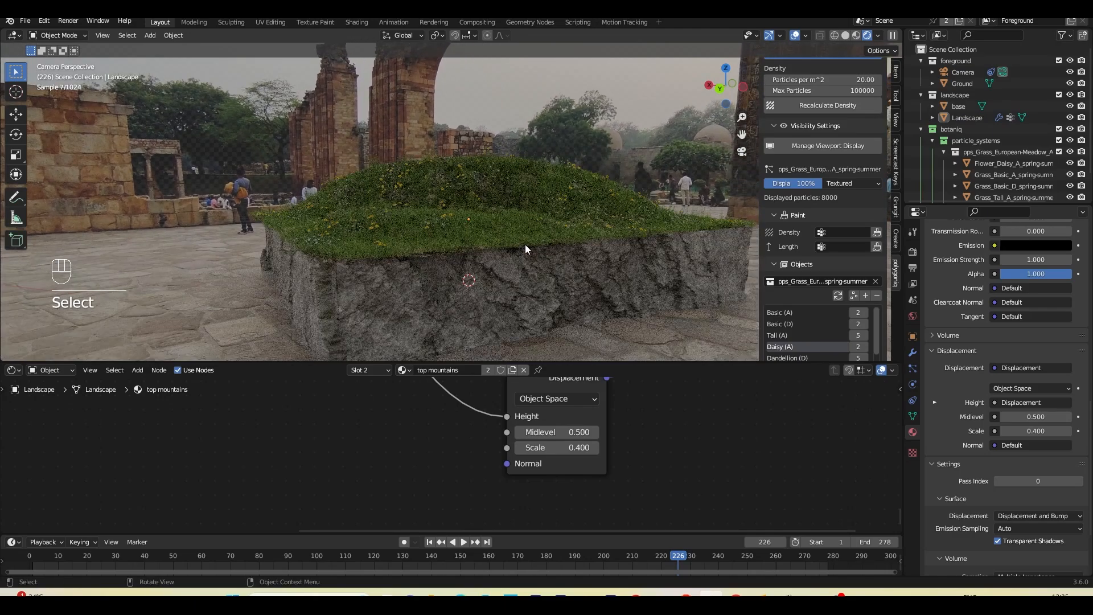
{"action": "scroll", "coordinate": [525, 244], "scroll_direction": "down", "scroll_amount": 2}
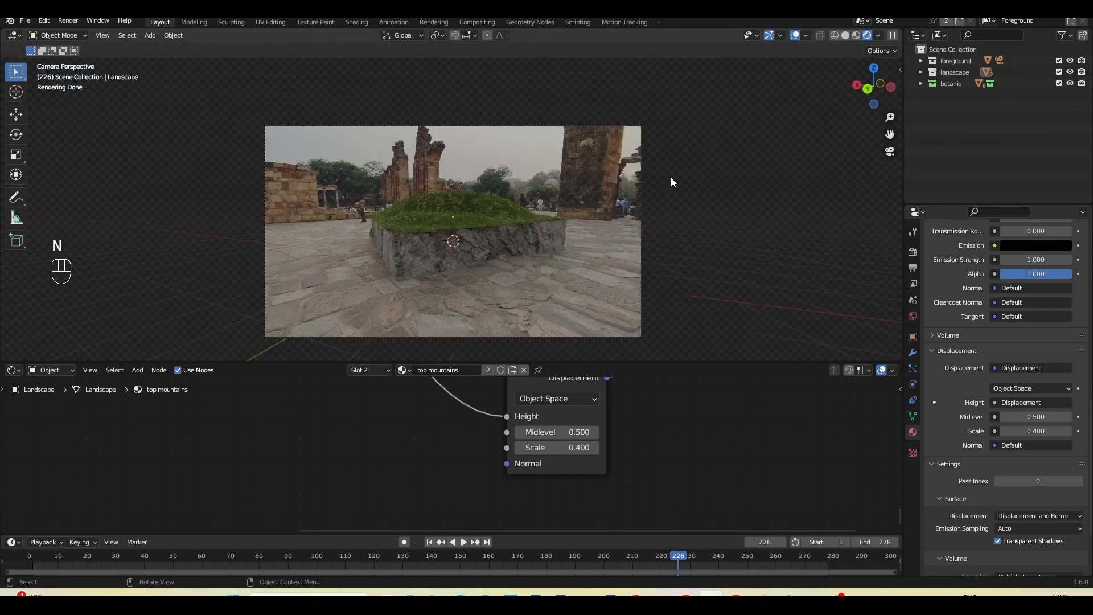
{"action": "scroll", "coordinate": [525, 203], "scroll_direction": "up", "scroll_amount": 3}
Add a cube and raise it along Z until it rests on top of the grassy mound.
{"action": "key", "text": "shift+a"}
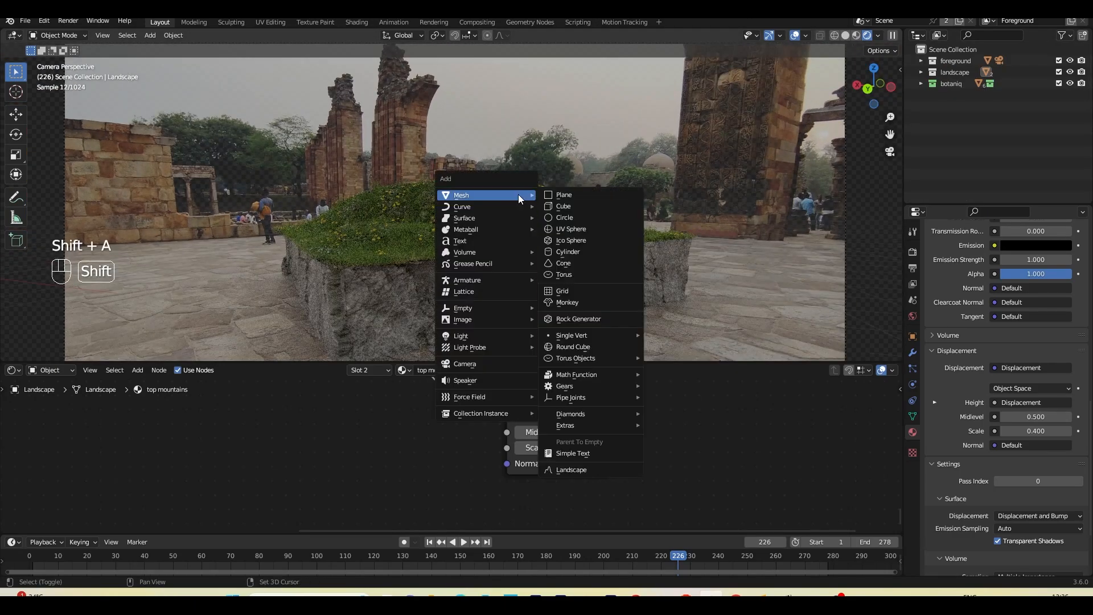
{"action": "left_click", "coordinate": [582, 207]}
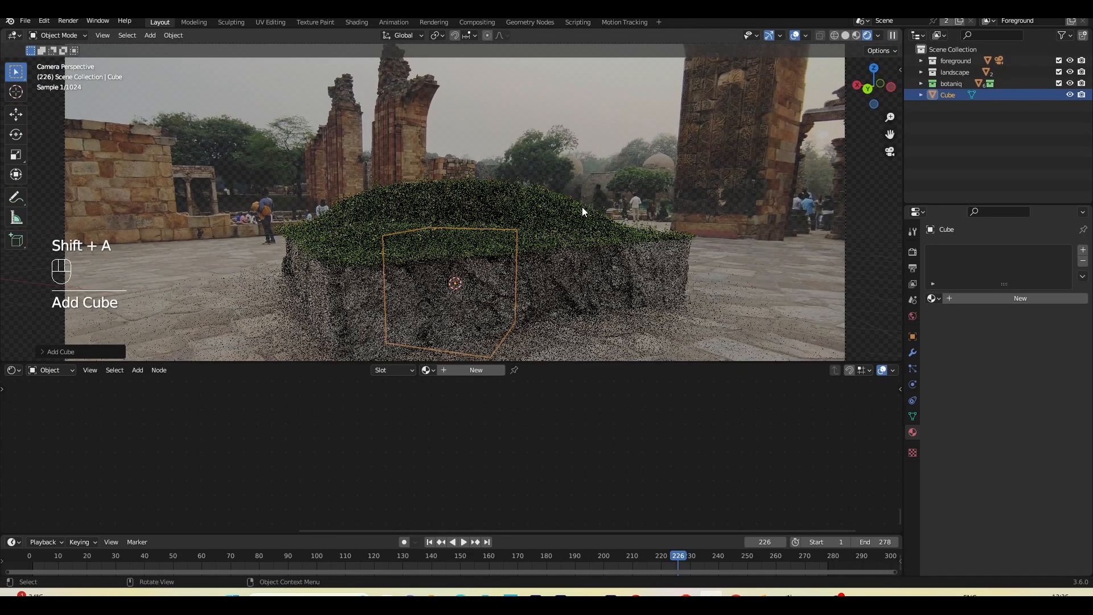
{"action": "key", "text": "g"}
{"action": "key", "text": "z"}
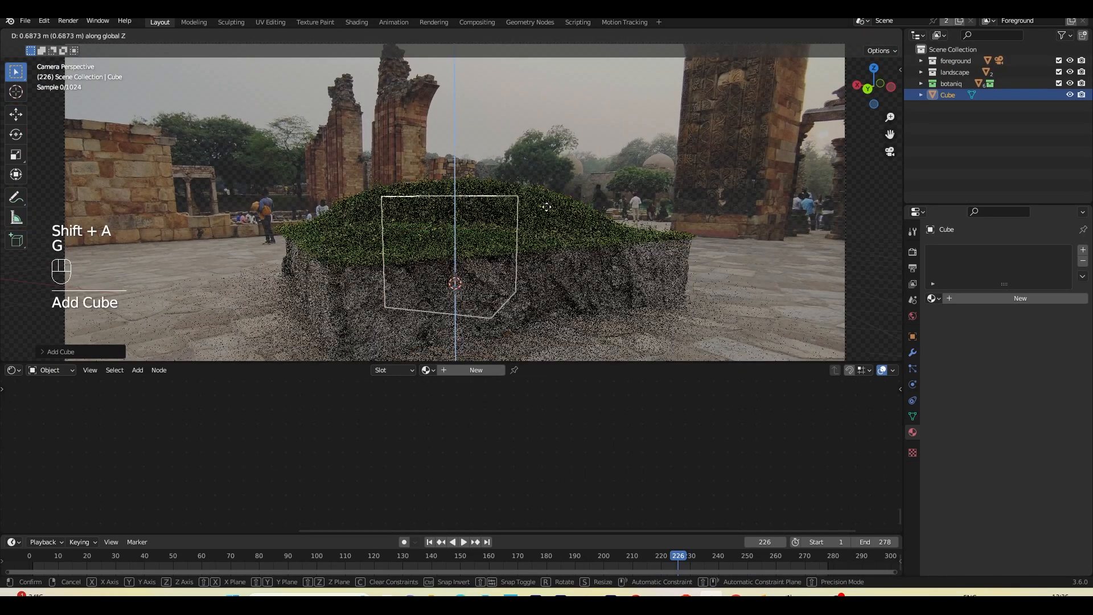
{"action": "left_click", "coordinate": [550, 127]}
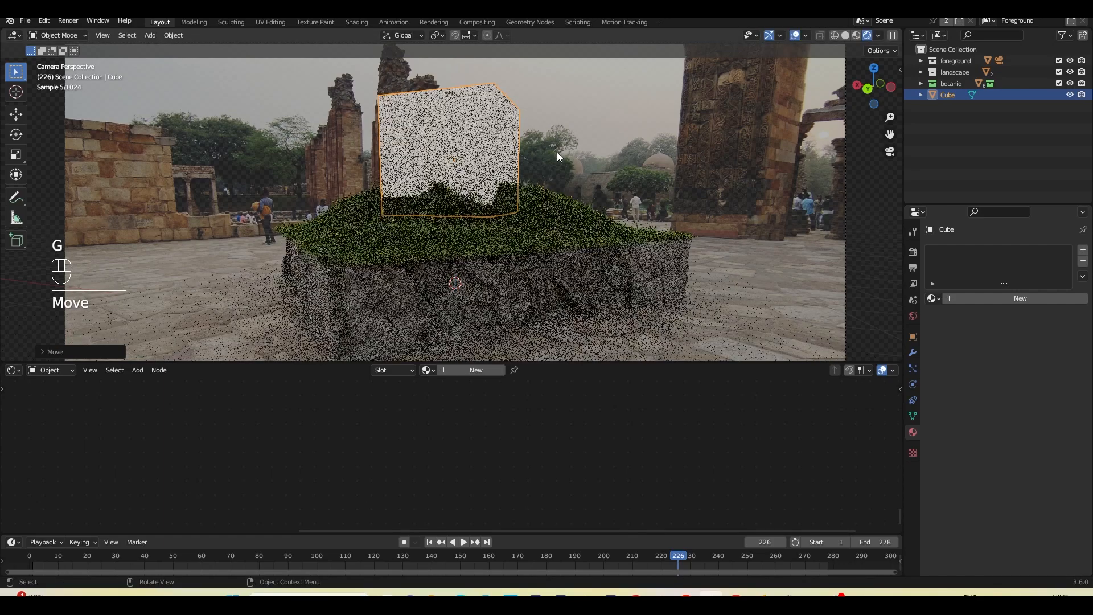
Move the cube into a new collection named "sci fi cube" and isolate it in local view.
{"action": "key", "text": "m"}
{"action": "left_click", "coordinate": [371, 197]}
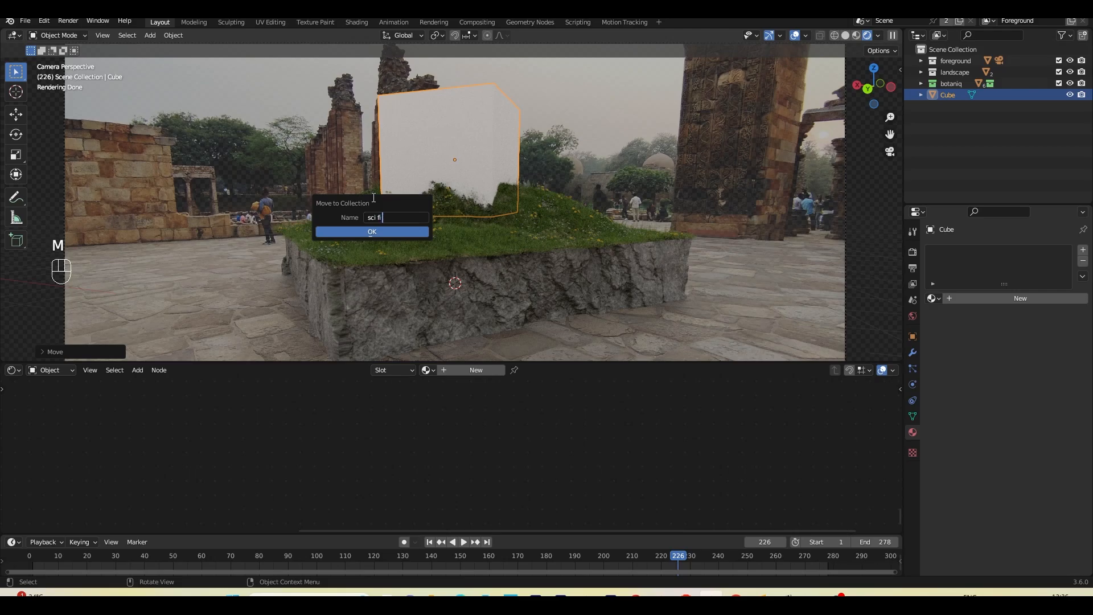
{"action": "type", "text": "sci fi cube"}
{"action": "key", "text": "Return"}
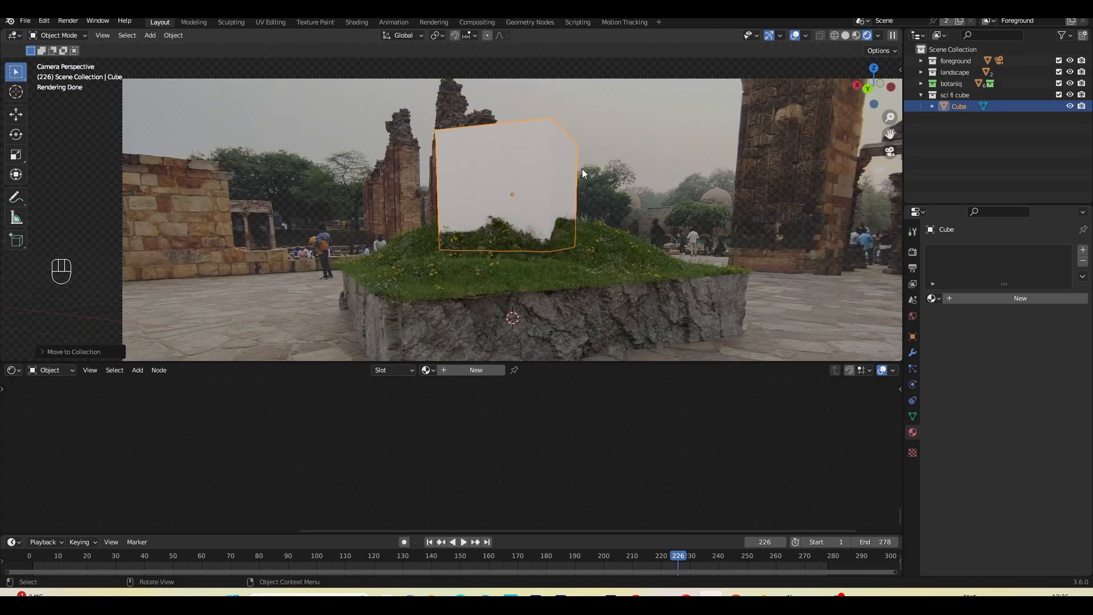
{"action": "key", "text": "slash"}
Search the add-ons in the preferences for "cell", save the preferences and close them.
{"action": "left_click", "coordinate": [44, 21]}
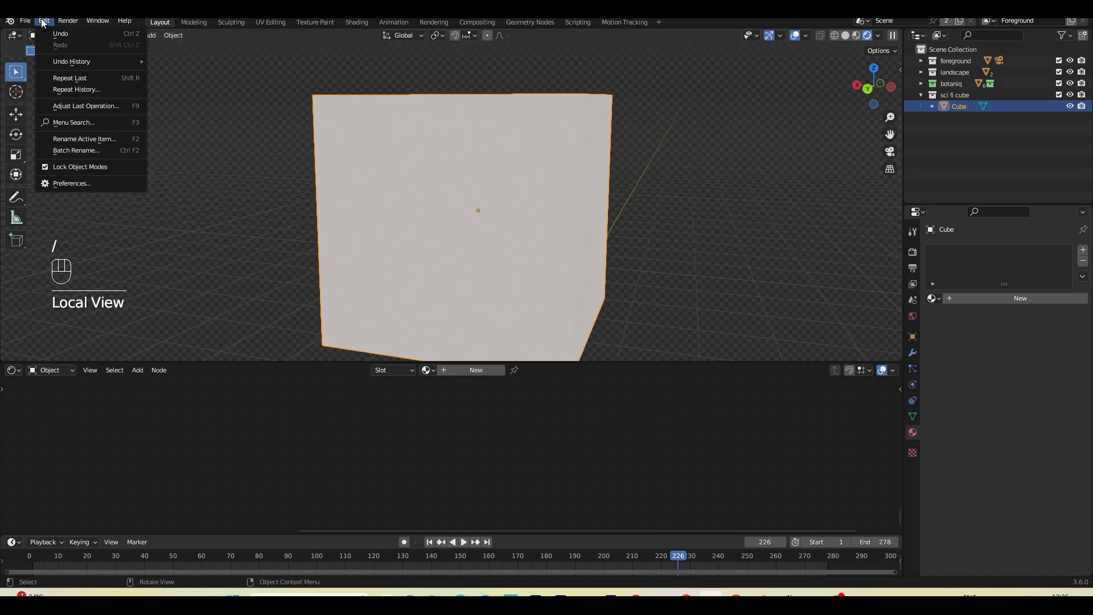
{"action": "left_click", "coordinate": [85, 183]}
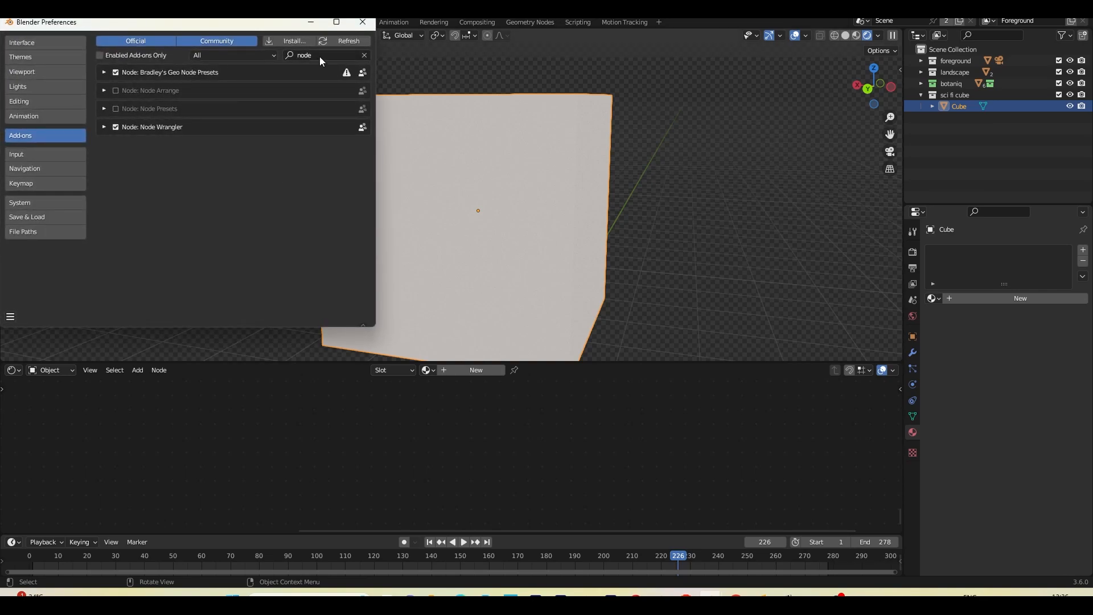
{"action": "left_click", "coordinate": [363, 55]}
{"action": "type", "text": "cell"}
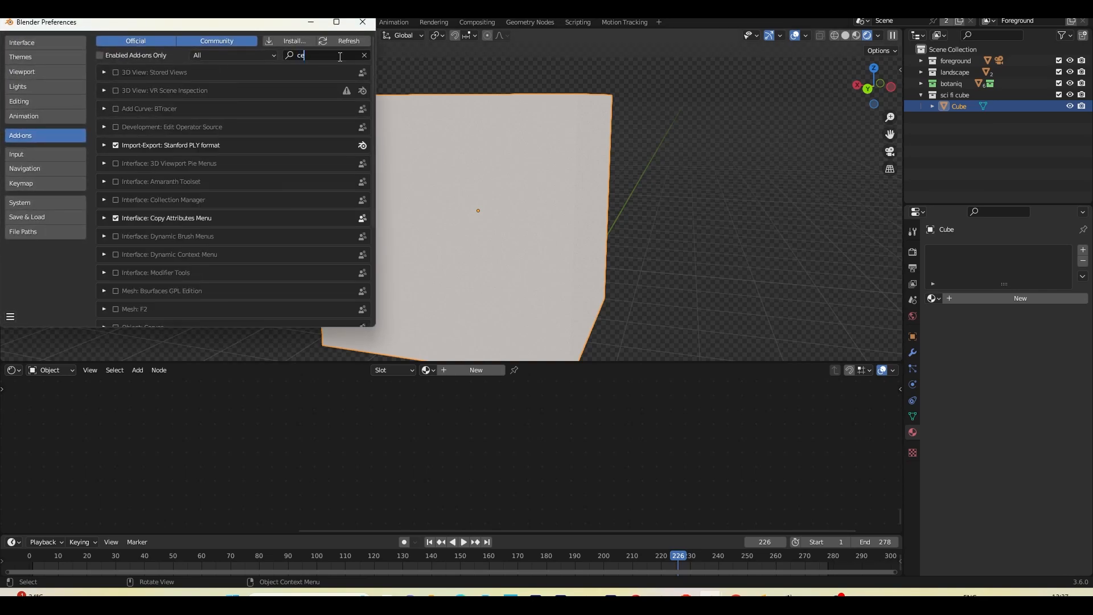
{"action": "left_click", "coordinate": [8, 317]}
{"action": "left_click", "coordinate": [63, 279]}
{"action": "left_click", "coordinate": [362, 21]}
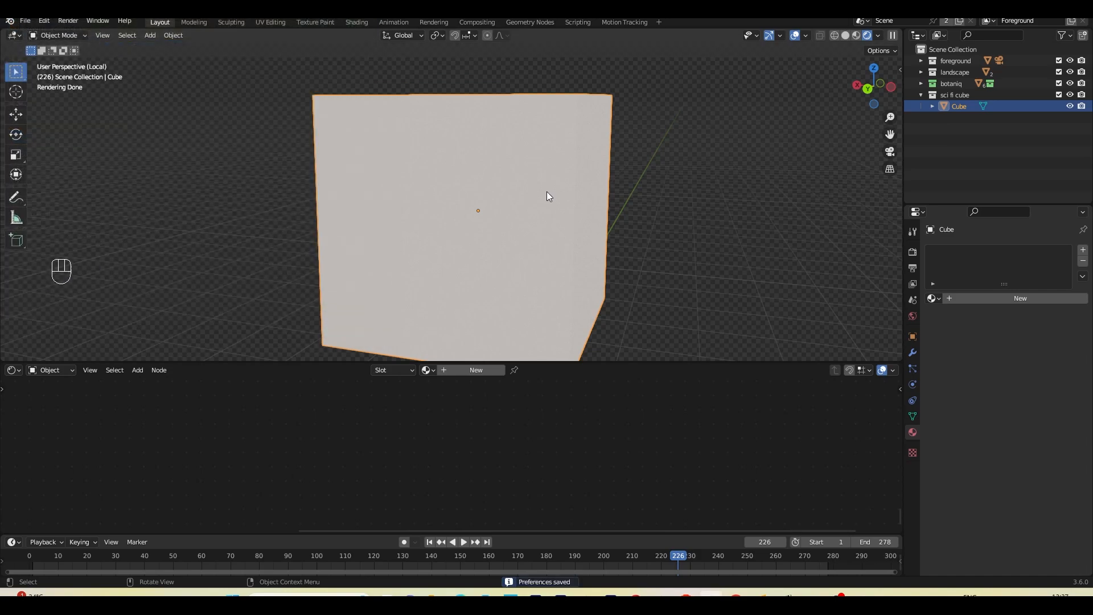
Start Cell Fracture on the cube with a source limit of 200 and a noise of 0.10.
{"action": "scroll", "coordinate": [545, 193], "scroll_direction": "down", "scroll_amount": 4}
{"action": "key", "text": "F3"}
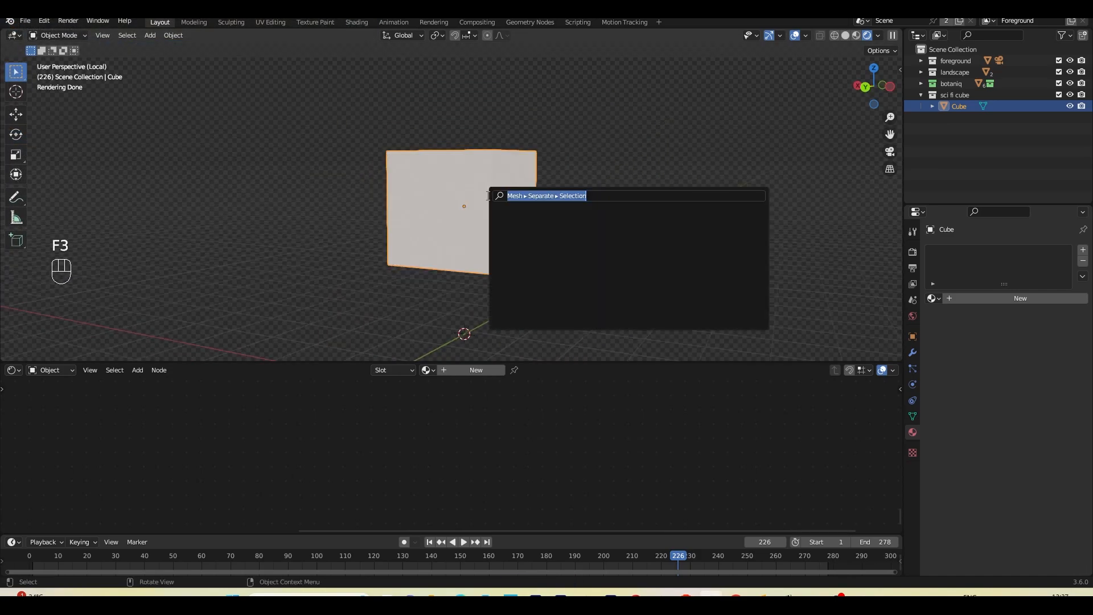
{"action": "type", "text": "cell"}
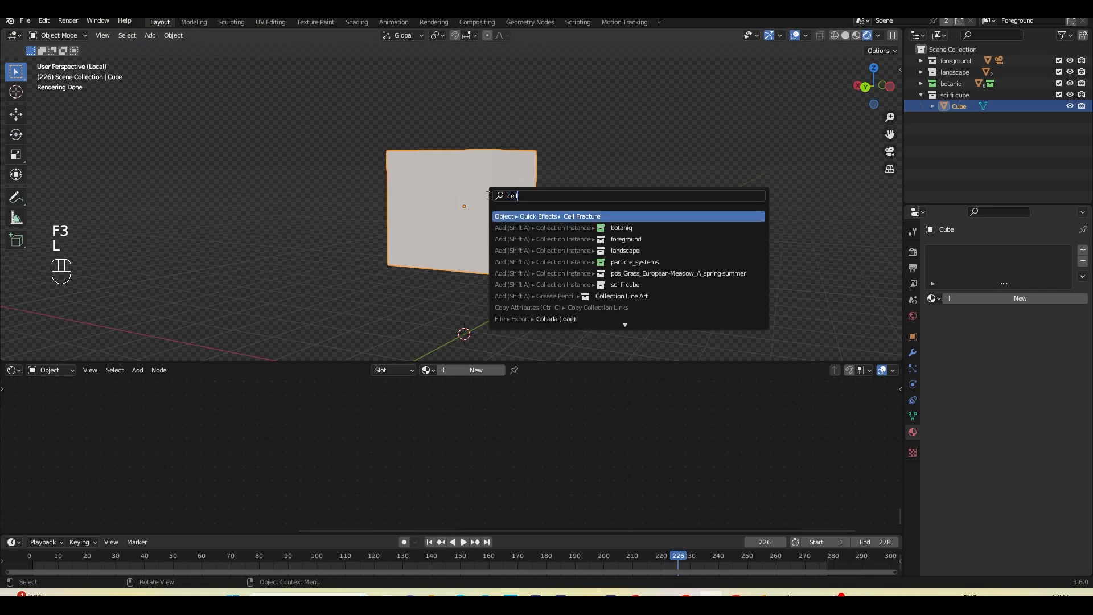
{"action": "key", "text": "Return"}
{"action": "left_click_drag", "start_coordinate": [494, 227], "coordinate": [815, 183]}
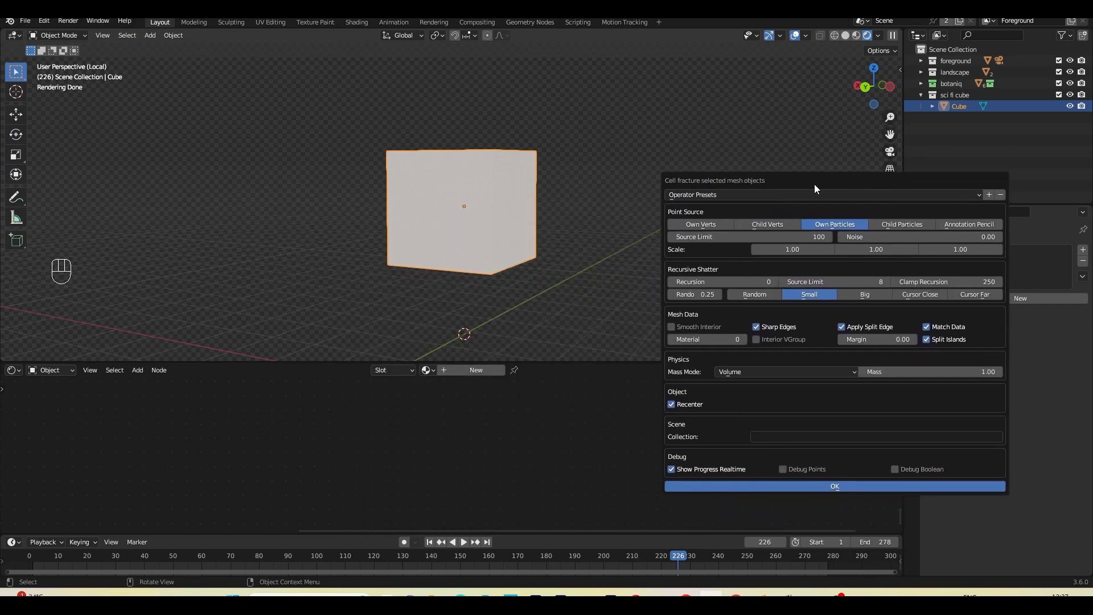
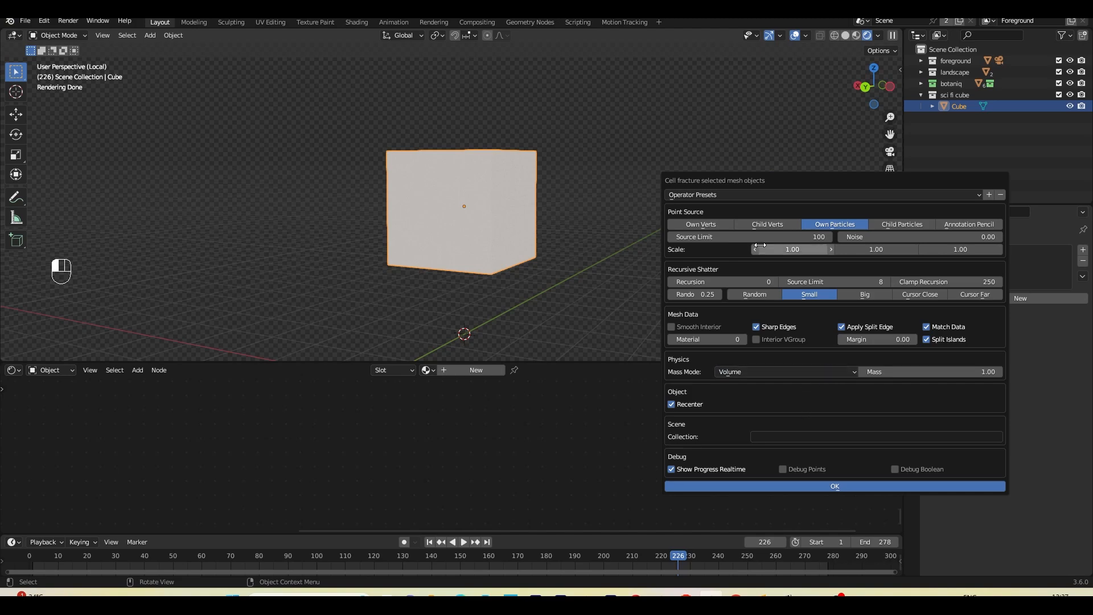
{"action": "left_click", "coordinate": [739, 238]}
{"action": "type", "text": "2"}
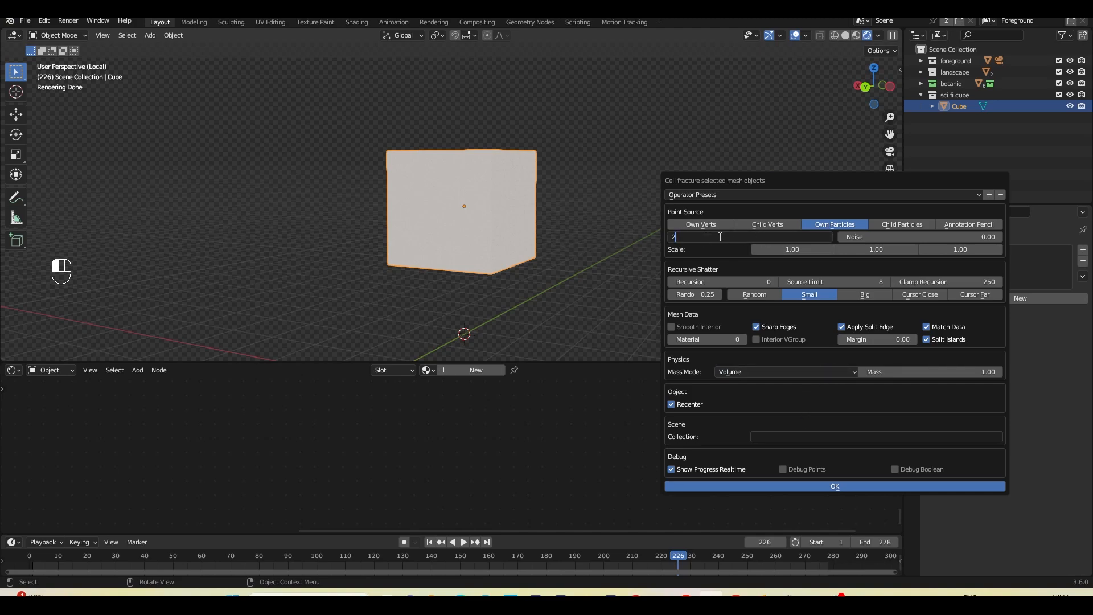
{"action": "key", "text": "Return"}
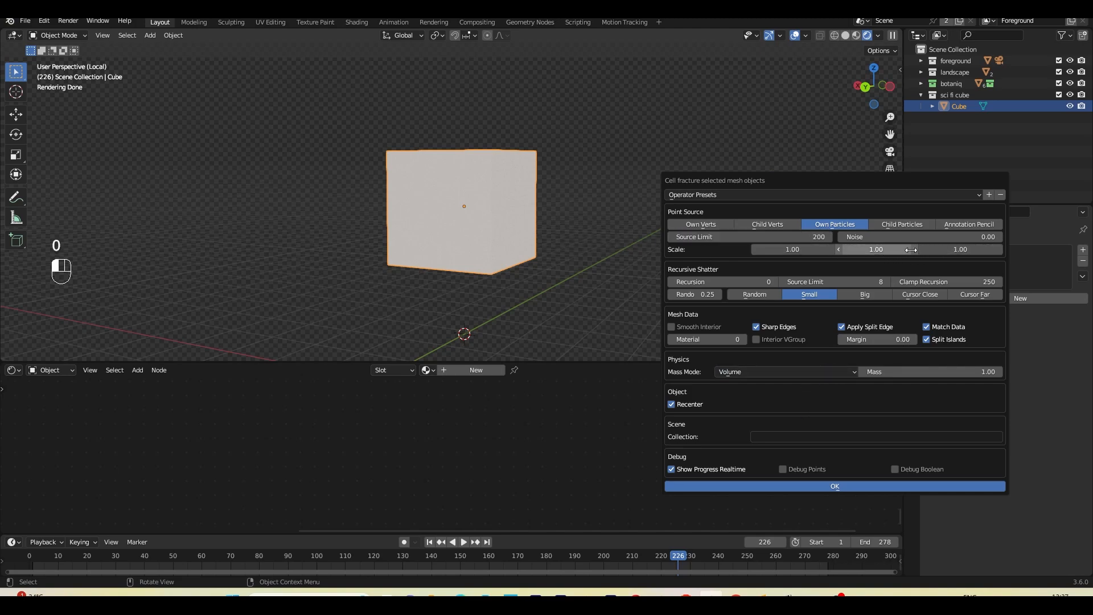
{"action": "left_click", "coordinate": [967, 236]}
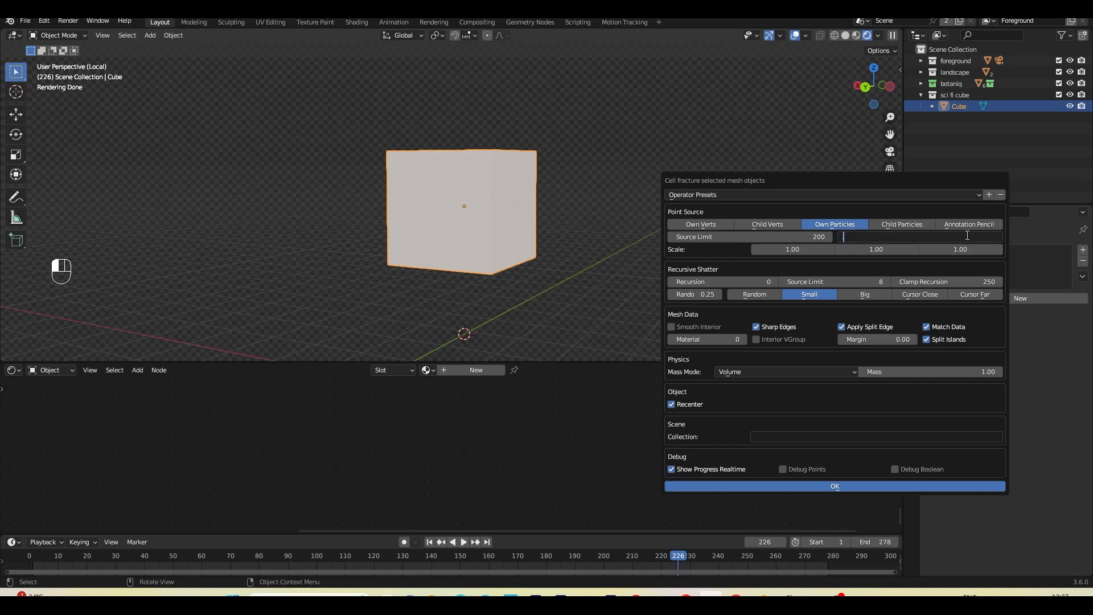
{"action": "key", "text": "Return"}
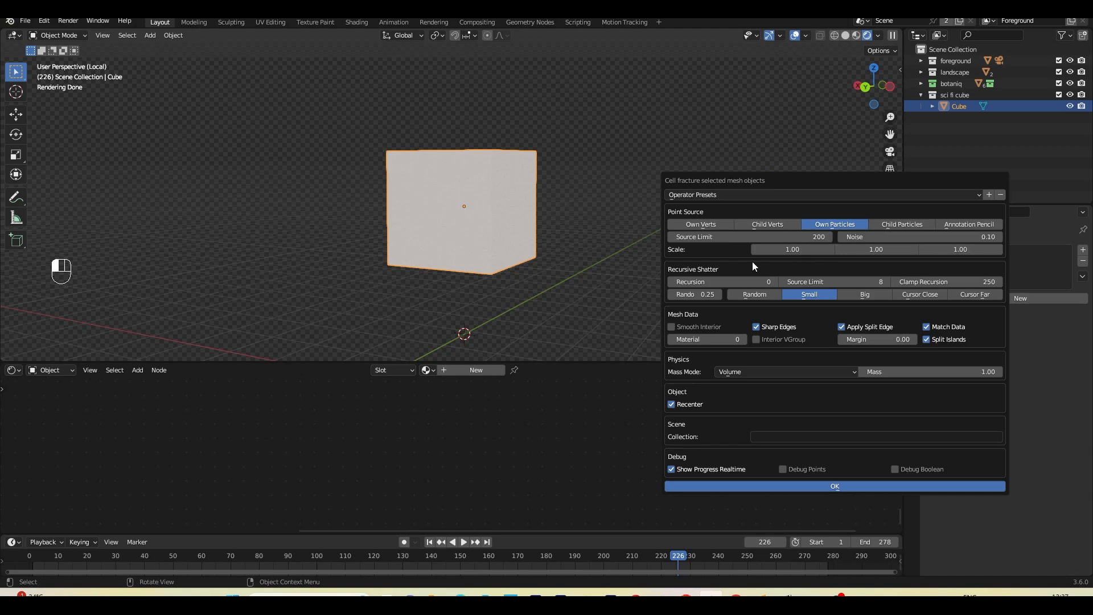
Set the recursion to 2 with Random selection, enable Smooth Interior and fracture the cube.
{"action": "left_click", "coordinate": [776, 282]}
{"action": "left_click", "coordinate": [753, 295]}
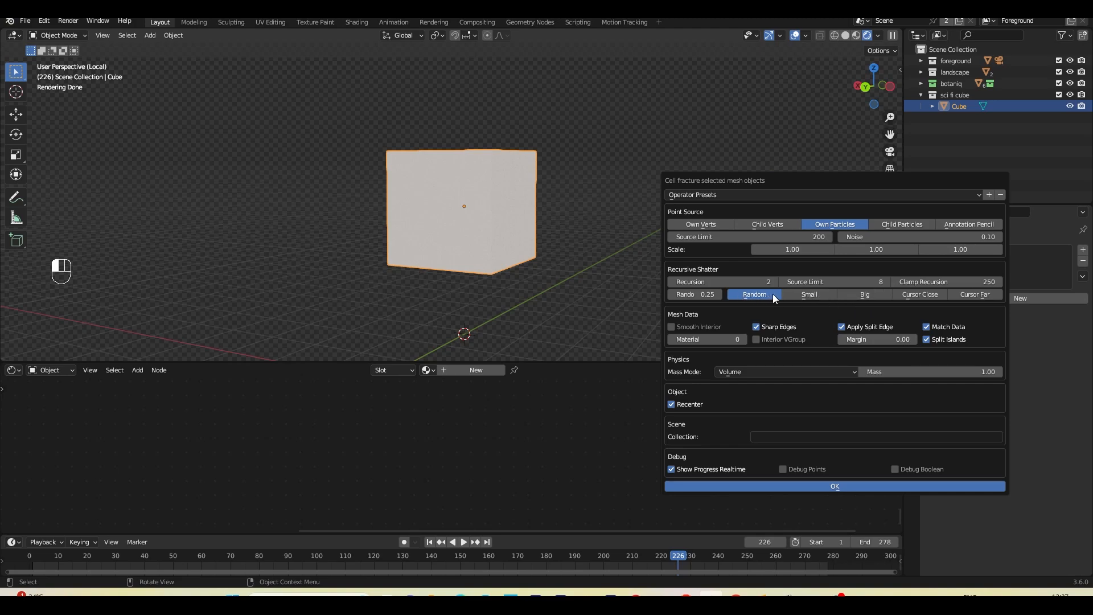
{"action": "left_click", "coordinate": [672, 327]}
{"action": "left_click", "coordinate": [821, 487]}
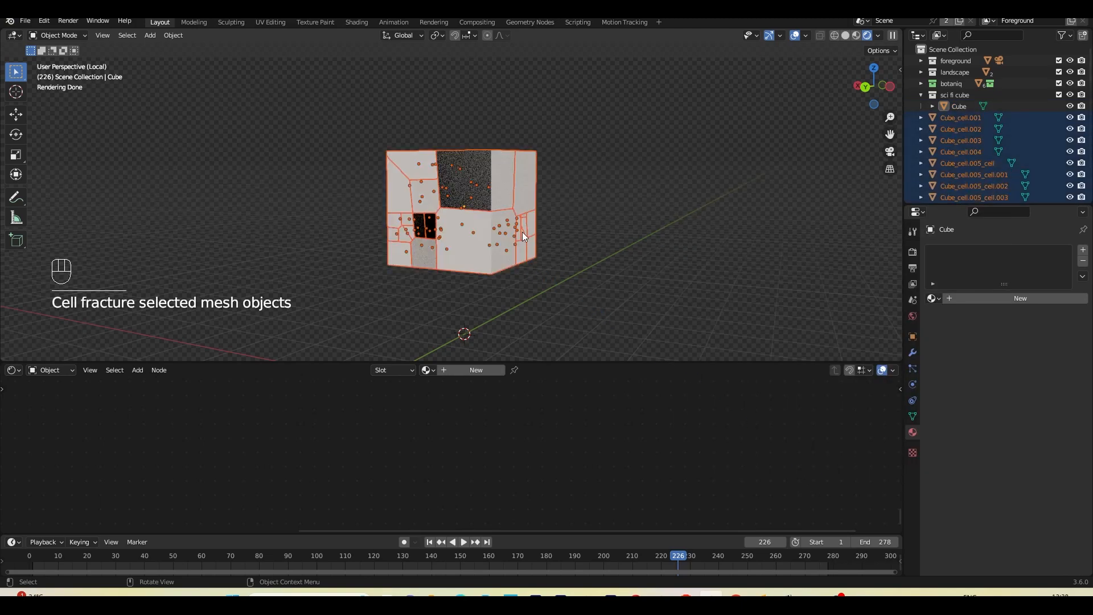
Undo the cell fracture and fracture the cube again with a source limit of 500 and a recursion of 4.
{"action": "middle_click_drag", "start_coordinate": [501, 218], "coordinate": [582, 230]}
{"action": "key", "text": "ctrl+z"}
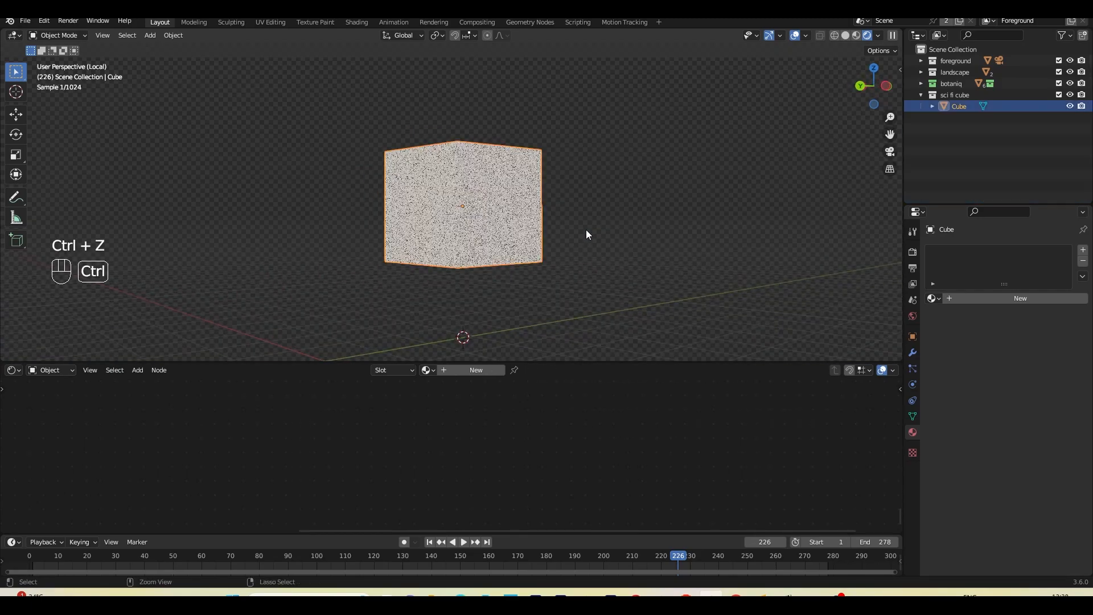
{"action": "key", "text": "F3"}
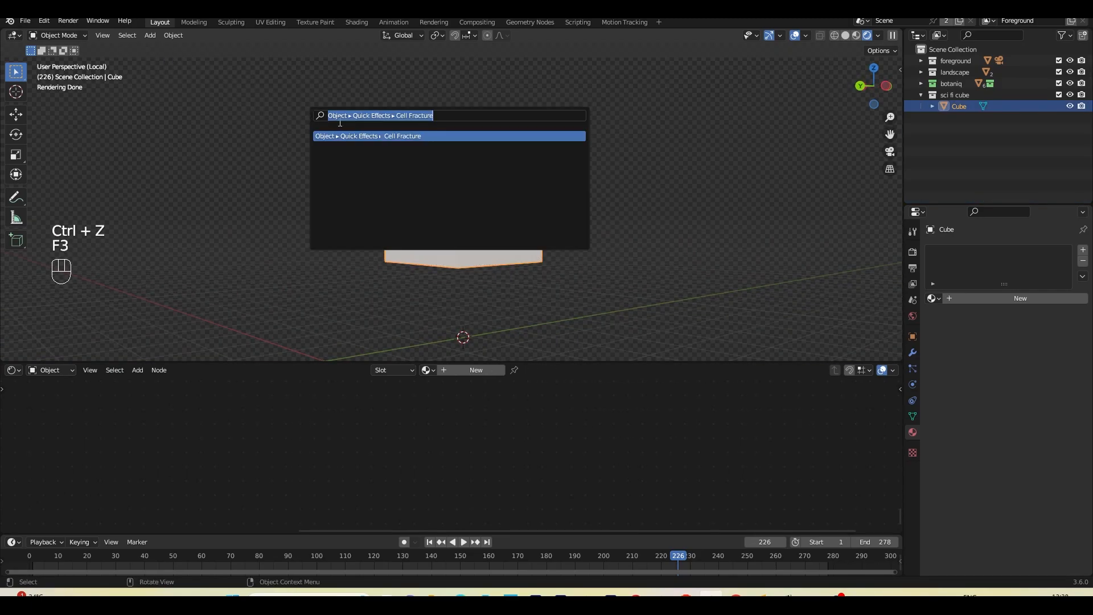
{"action": "key", "text": "Return"}
{"action": "left_click", "coordinate": [349, 201]}
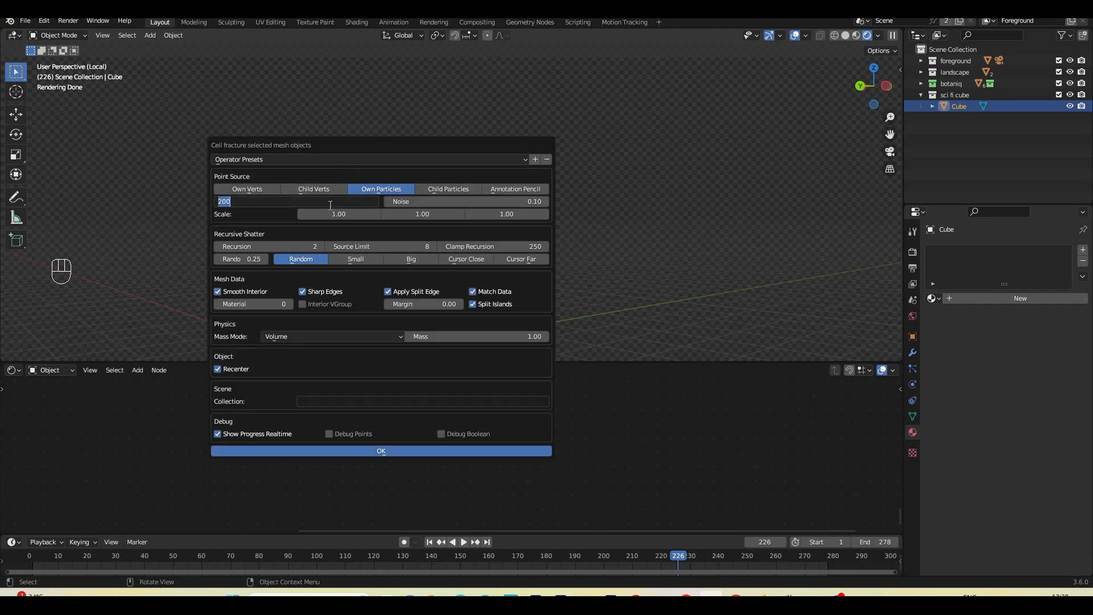
{"action": "type", "text": "500"}
{"action": "left_click", "coordinate": [313, 246]}
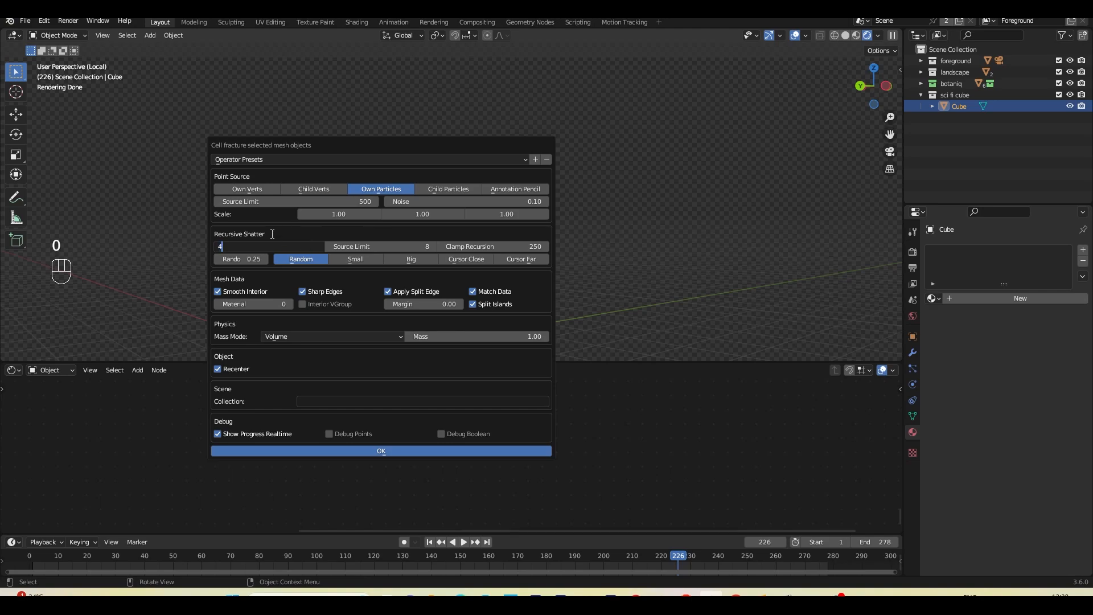
{"action": "key", "text": "Return"}
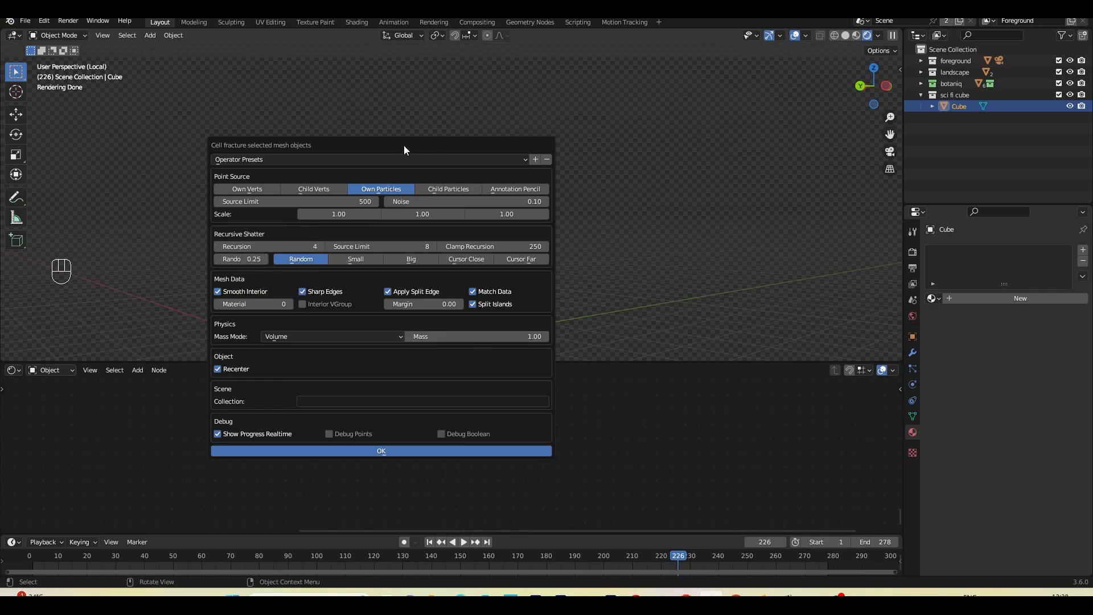
{"action": "left_click_drag", "start_coordinate": [404, 150], "coordinate": [807, 180]}
{"action": "left_click", "coordinate": [774, 483]}
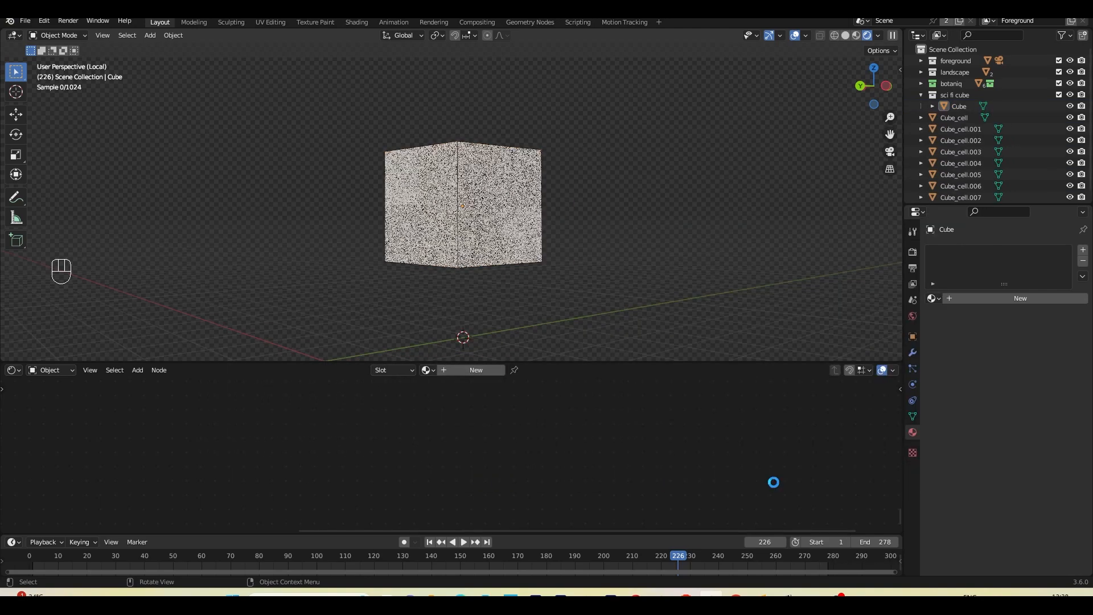
Hide the original cube and switch the viewport to solid shading with Cavity enabled.
{"action": "left_click", "coordinate": [961, 111]}
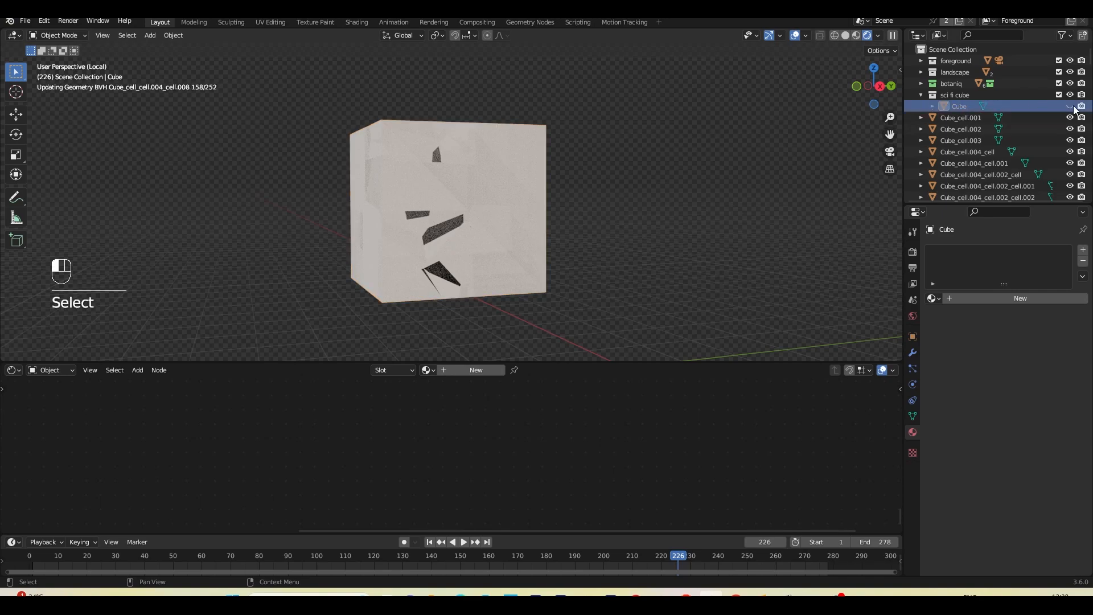
{"action": "middle_click_drag", "start_coordinate": [543, 190], "coordinate": [575, 217]}
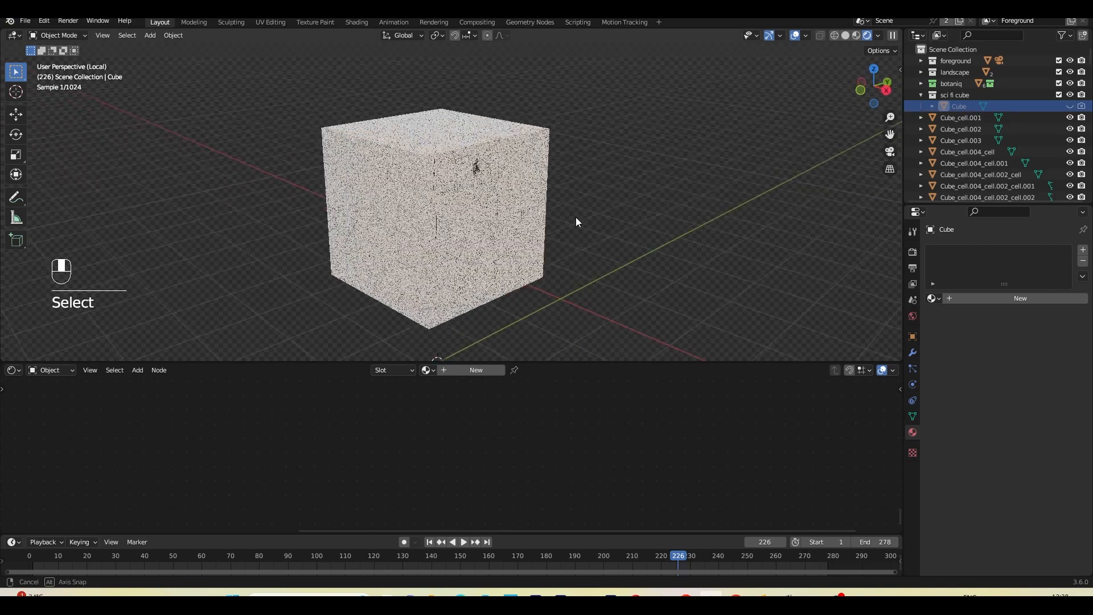
{"action": "left_click", "coordinate": [878, 35]}
{"action": "left_click", "coordinate": [845, 36]}
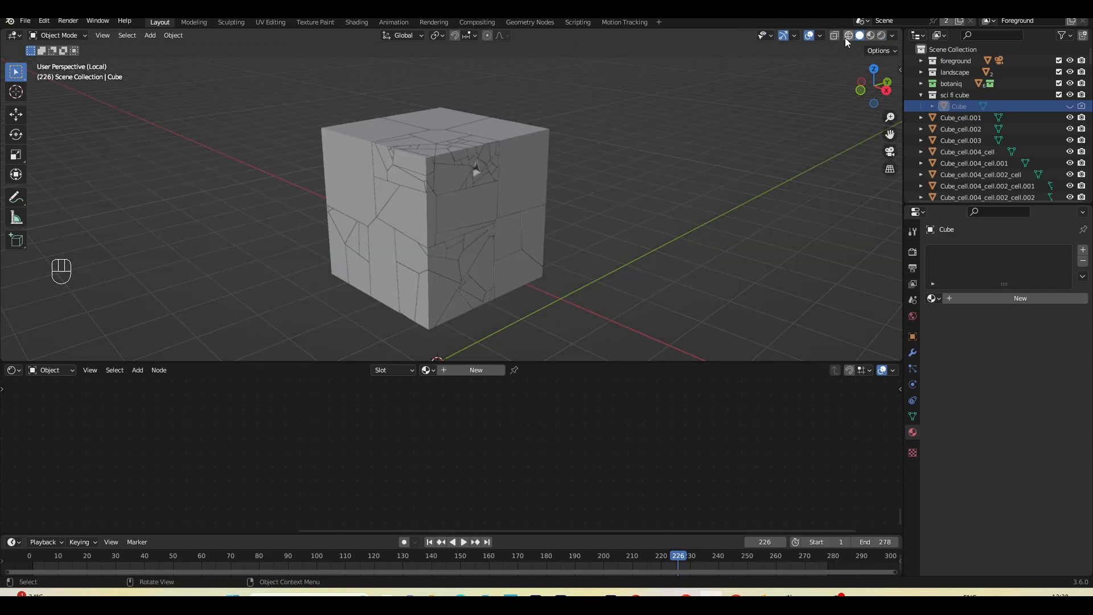
{"action": "left_click", "coordinate": [888, 36]}
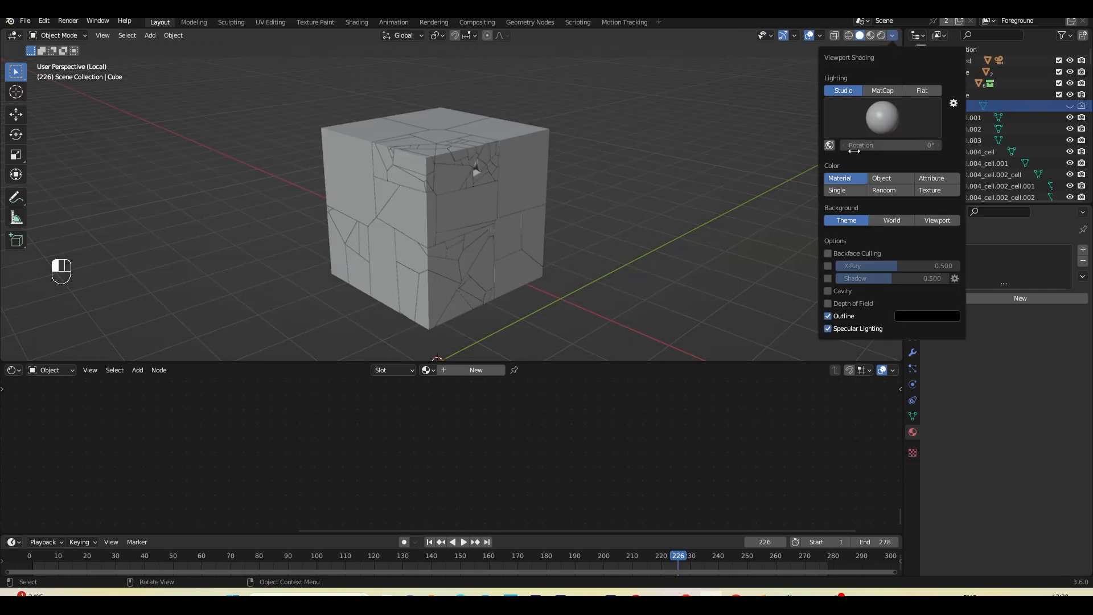
{"action": "left_click", "coordinate": [828, 292]}
Try moving a large corner fragment out of the fractured cube to inspect the interior, and undo the move.
{"action": "mouse_move", "coordinate": [673, 279]}
{"action": "middle_mouse_down"}
{"action": "mouse_move", "coordinate": [607, 302]}
{"action": "mouse_move", "coordinate": [442, 264]}
{"action": "mouse_move", "coordinate": [680, 264]}
{"action": "mouse_move", "coordinate": [485, 234]}
{"action": "mouse_move", "coordinate": [496, 207]}
{"action": "mouse_move", "coordinate": [436, 143]}
{"action": "mouse_move", "coordinate": [281, 136]}
{"action": "mouse_move", "coordinate": [217, 196]}
{"action": "mouse_move", "coordinate": [245, 196]}
{"action": "middle_mouse_up"}
{"action": "left_click", "coordinate": [501, 202]}
{"action": "key", "text": "g"}
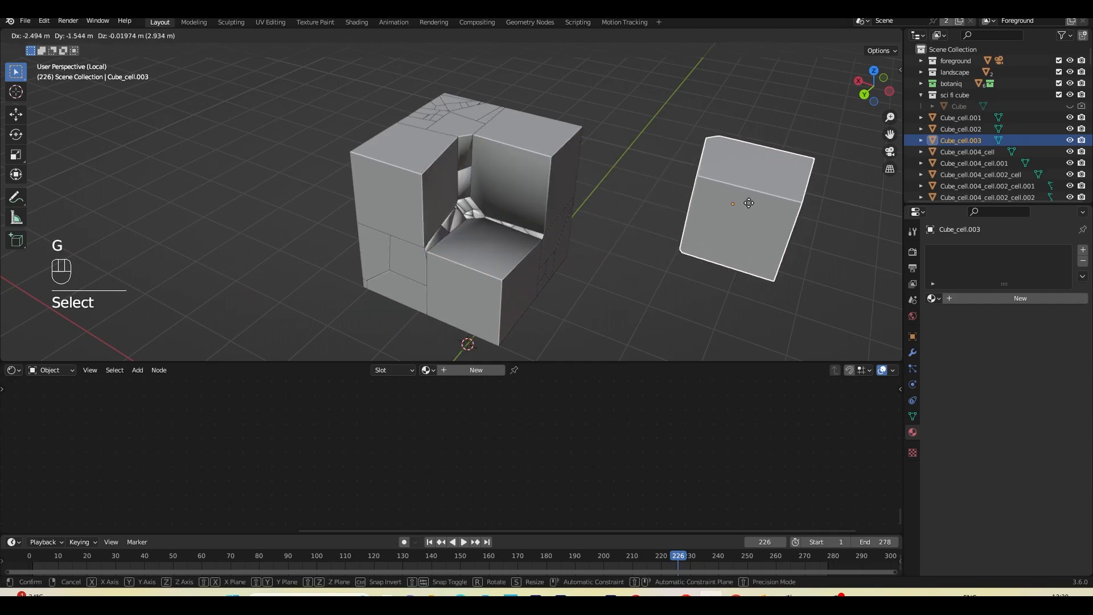
{"action": "left_click", "coordinate": [560, 233]}
{"action": "key", "text": "ctrl+z"}
{"action": "middle_click_drag", "start_coordinate": [556, 234], "coordinate": [691, 195]}
Undo the hiding of the original cube and the second cell fracture, back to the whole, selected cube.
{"action": "key", "text": "ctrl+z"}
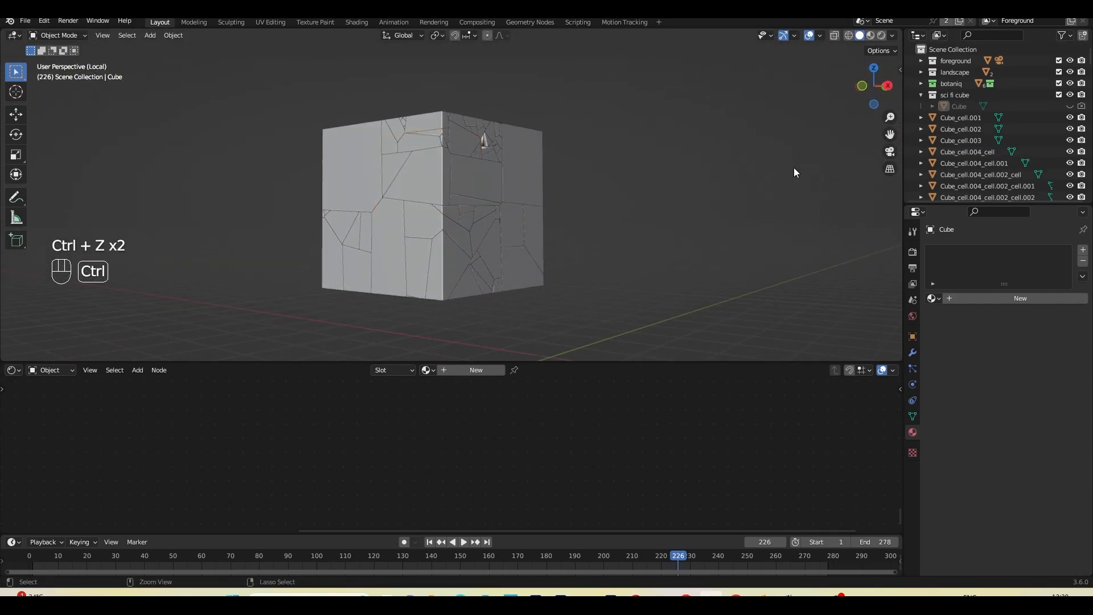
{"action": "key", "text": "ctrl+z"}
{"action": "key", "text": "ctrl+z"}
{"action": "key", "text": "ctrl+z"}
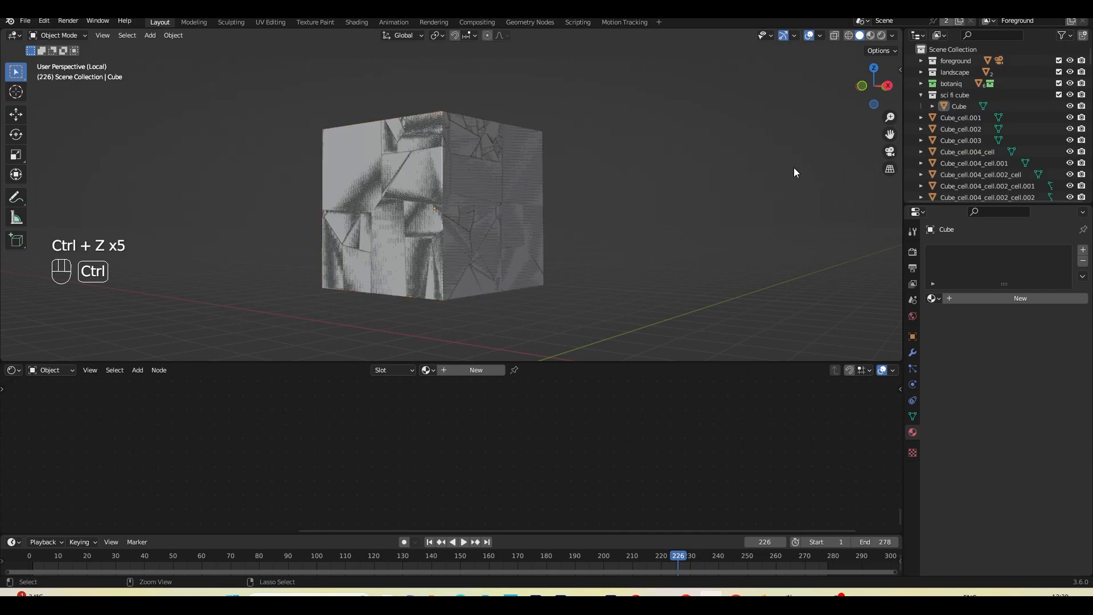
{"action": "key", "text": "ctrl+z"}
{"action": "key", "text": "ctrl+z"}
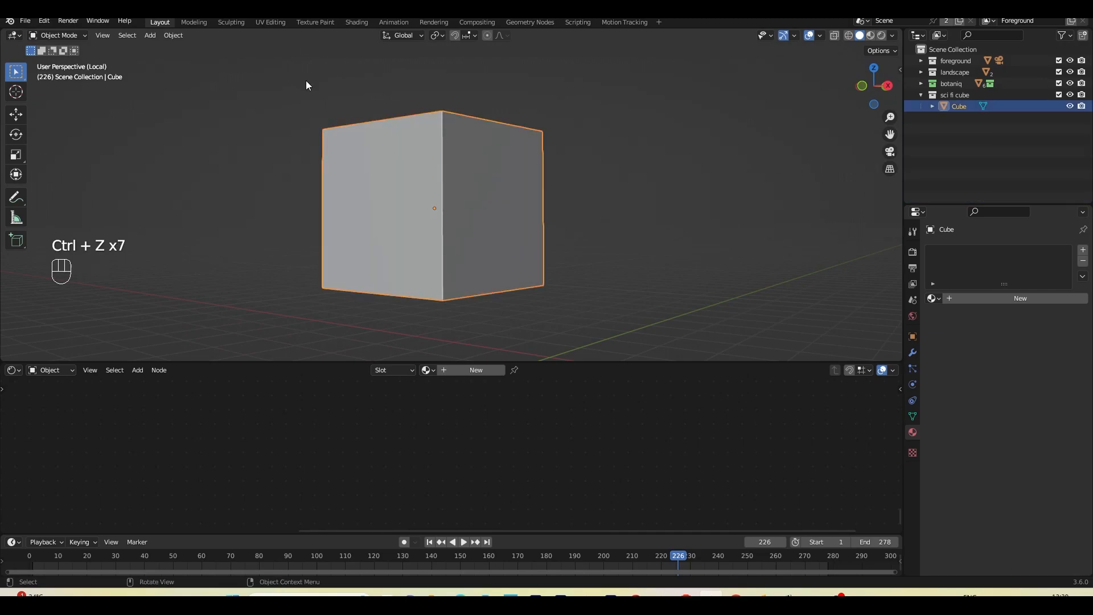
Reopen Cell Fracture for the cube and set the recursive shatter's random factor to 0.50.
{"action": "key", "text": "F3"}
{"action": "left_click", "coordinate": [390, 104]}
{"action": "left_click_drag", "start_coordinate": [385, 128], "coordinate": [745, 153]}
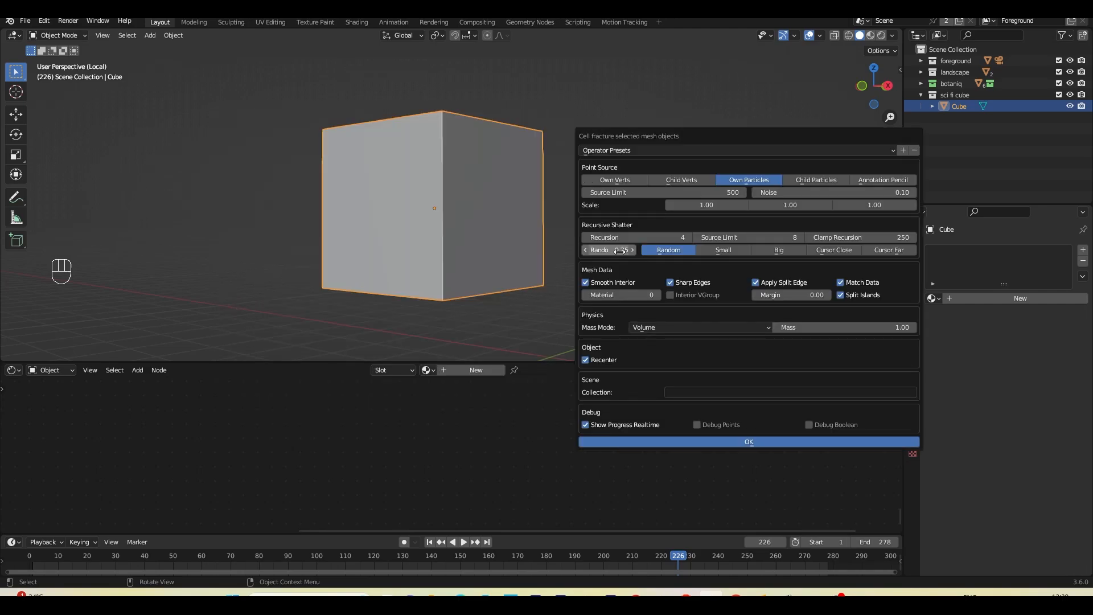
{"action": "left_click", "coordinate": [620, 252]}
{"action": "key", "text": "BackSpace"}
{"action": "type", "text": ".5"}
{"action": "key", "text": "Return"}
Set Clamp Recursion to 300 and the point source limit to 400, and fracture the cube.
{"action": "left_click", "coordinate": [884, 238]}
{"action": "type", "text": "300"}
{"action": "key", "text": "Return"}
{"action": "left_click", "coordinate": [719, 194]}
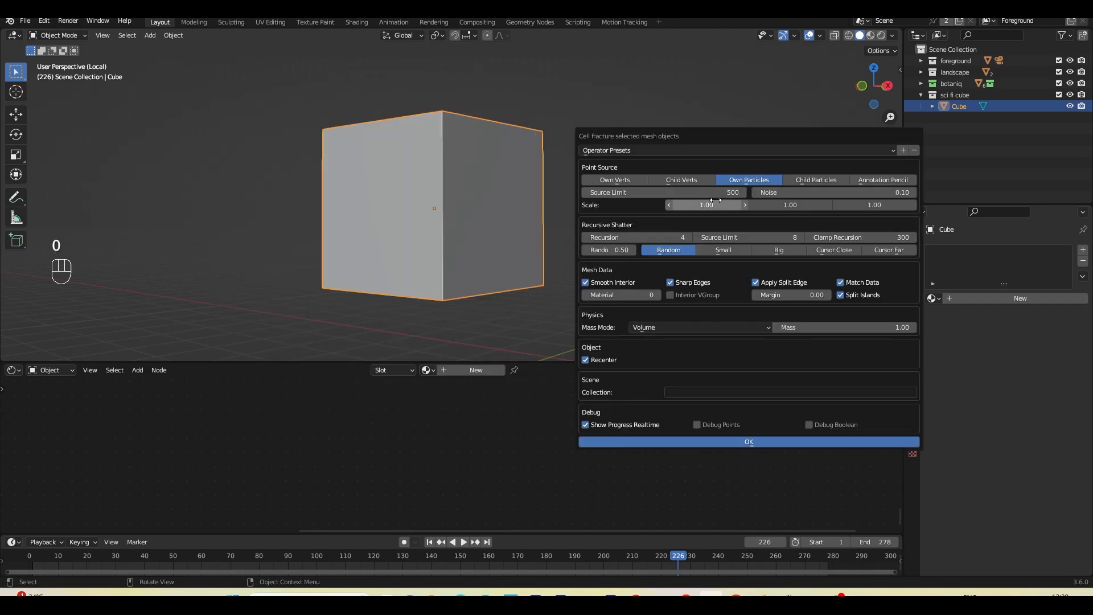
{"action": "type", "text": "400"}
{"action": "key", "text": "Return"}
{"action": "left_click", "coordinate": [716, 443]}
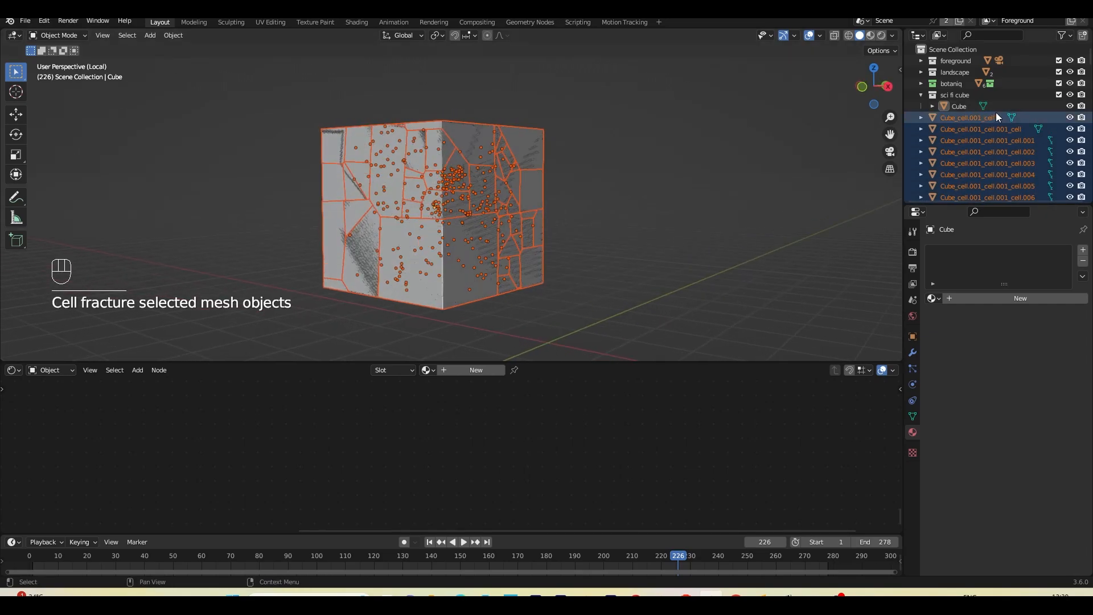
Hide the original cube, leave local view to show the full scene through the camera in rendered shading, and deselect the fragments.
{"action": "left_click", "coordinate": [1069, 106]}
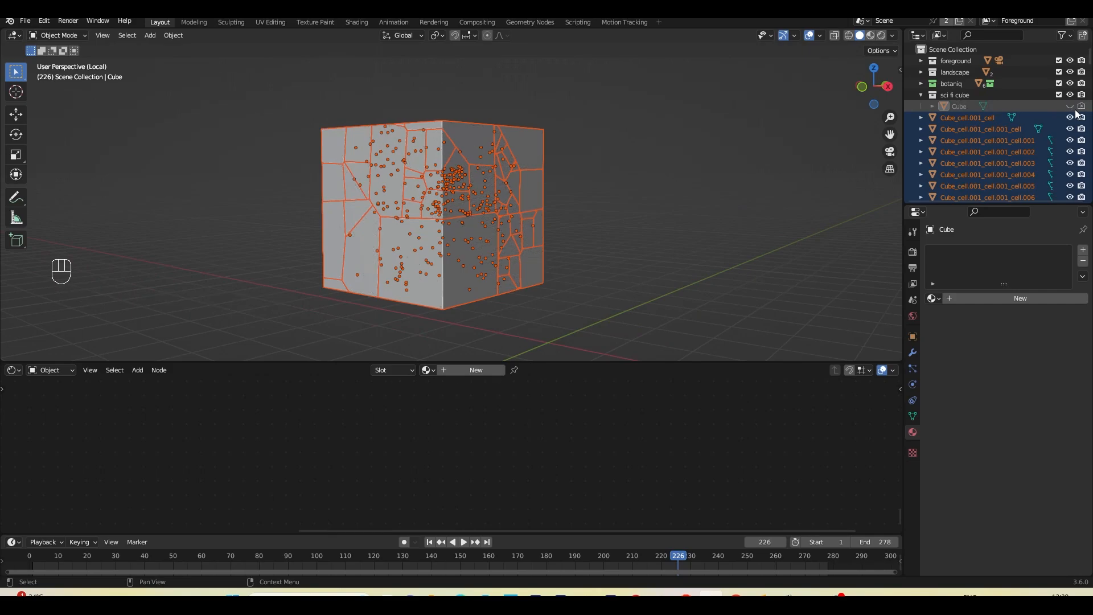
{"action": "left_click", "coordinate": [892, 154]}
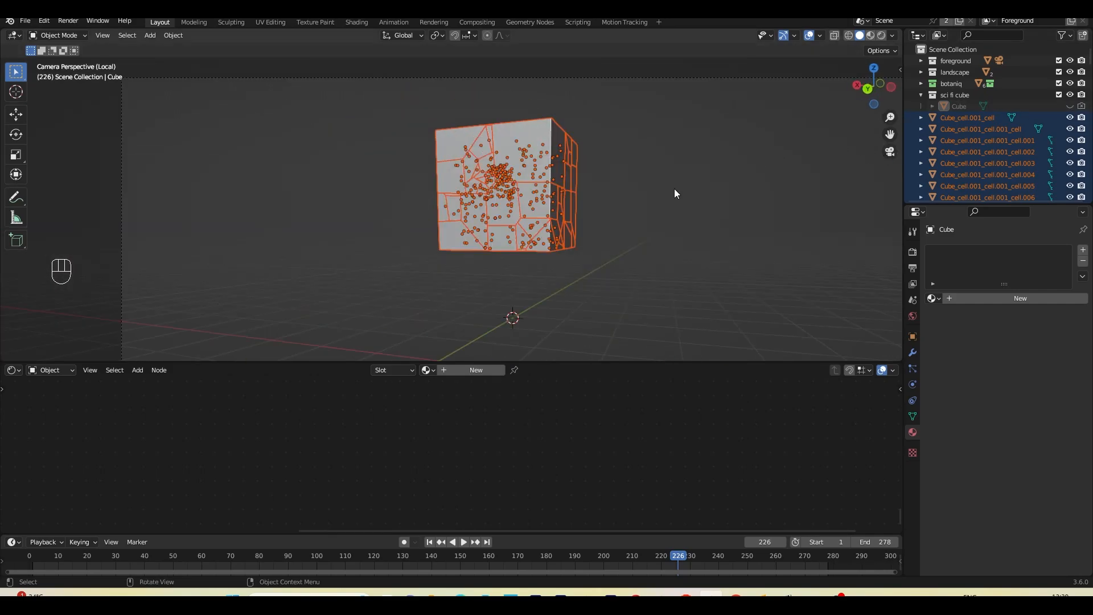
{"action": "key", "text": "slash"}
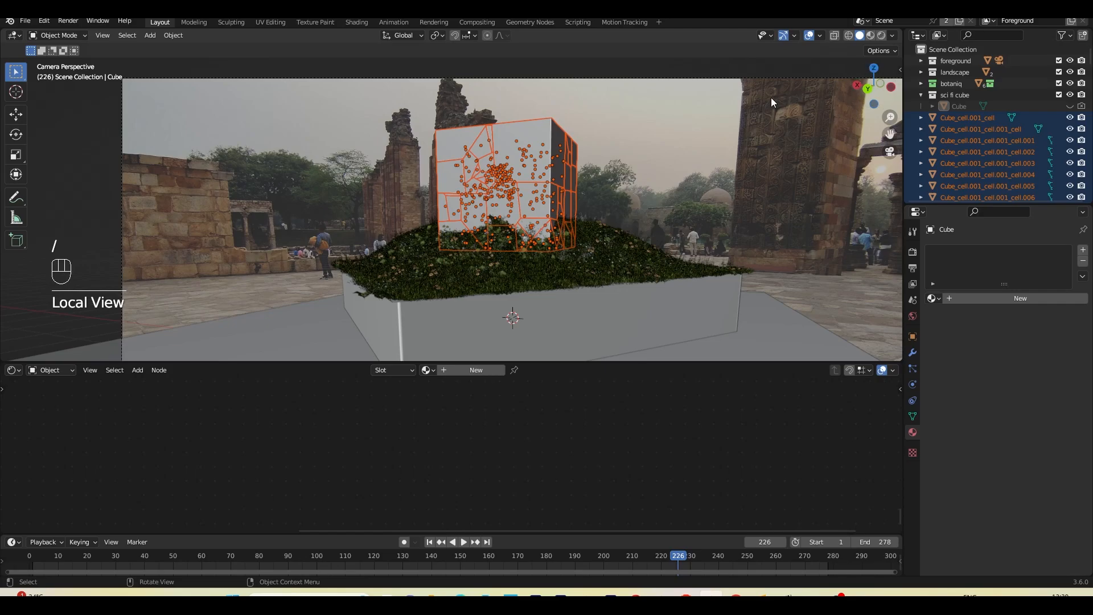
{"action": "left_click", "coordinate": [882, 35]}
{"action": "left_click", "coordinate": [668, 215]}
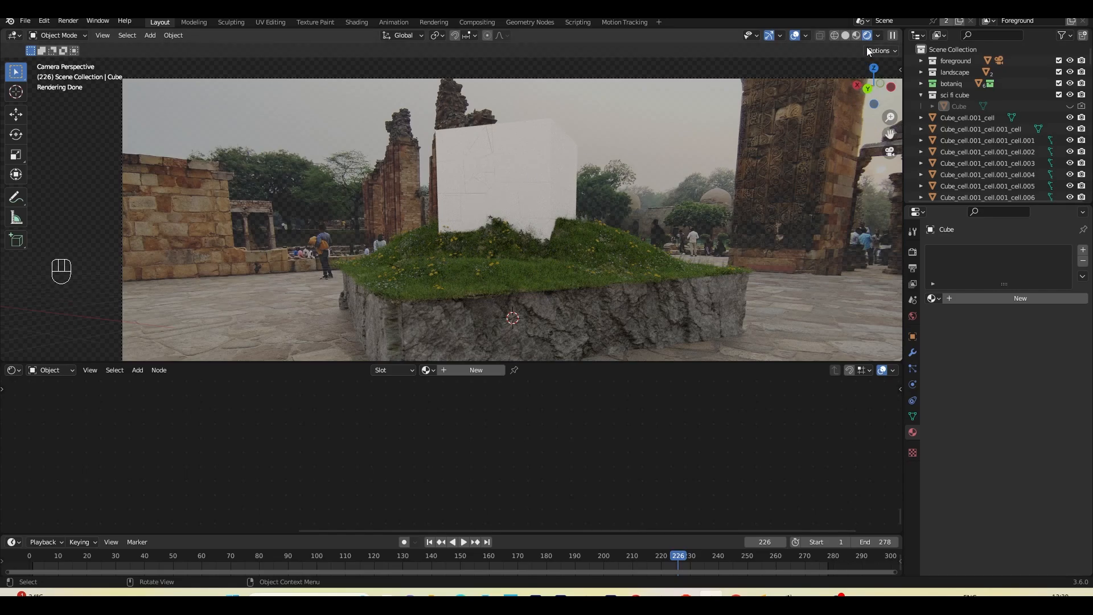
Switch to solid shading, select all of the cube's fragments in the outliner and move them into the sci fi cube collection.
{"action": "left_click", "coordinate": [847, 36]}
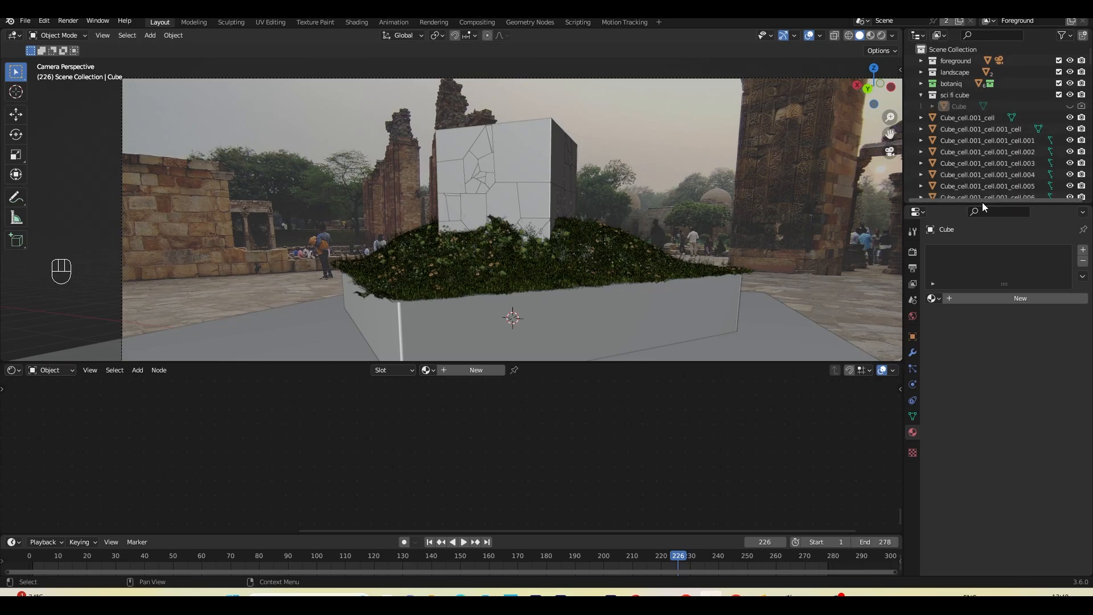
{"action": "left_click_drag", "start_coordinate": [982, 203], "coordinate": [980, 307]}
{"action": "left_click", "coordinate": [960, 98]}
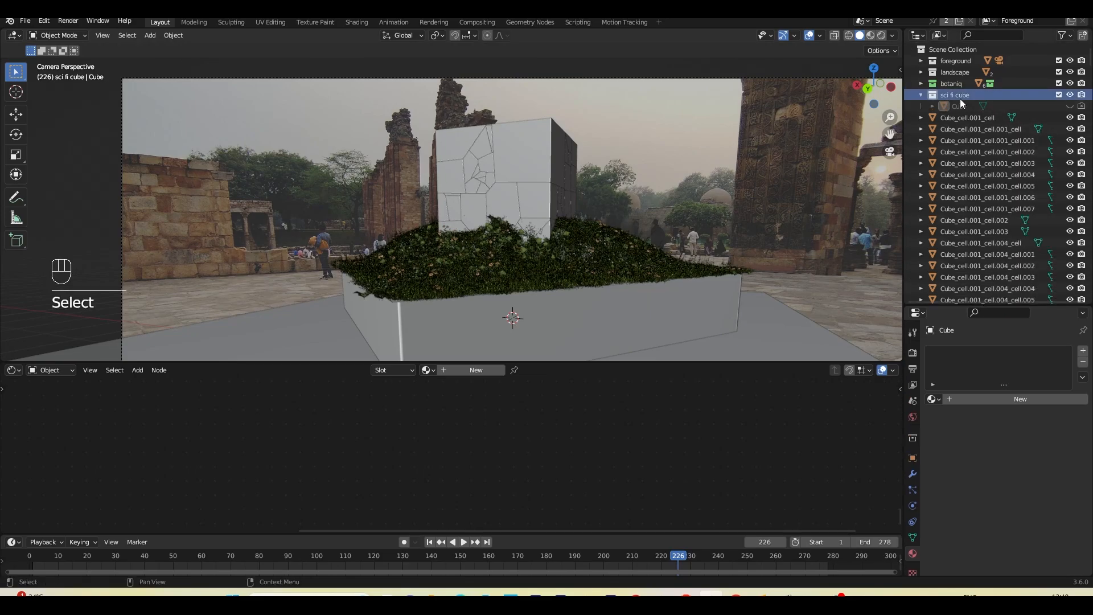
{"action": "right_click", "coordinate": [960, 98]}
{"action": "left_click", "coordinate": [921, 133]}
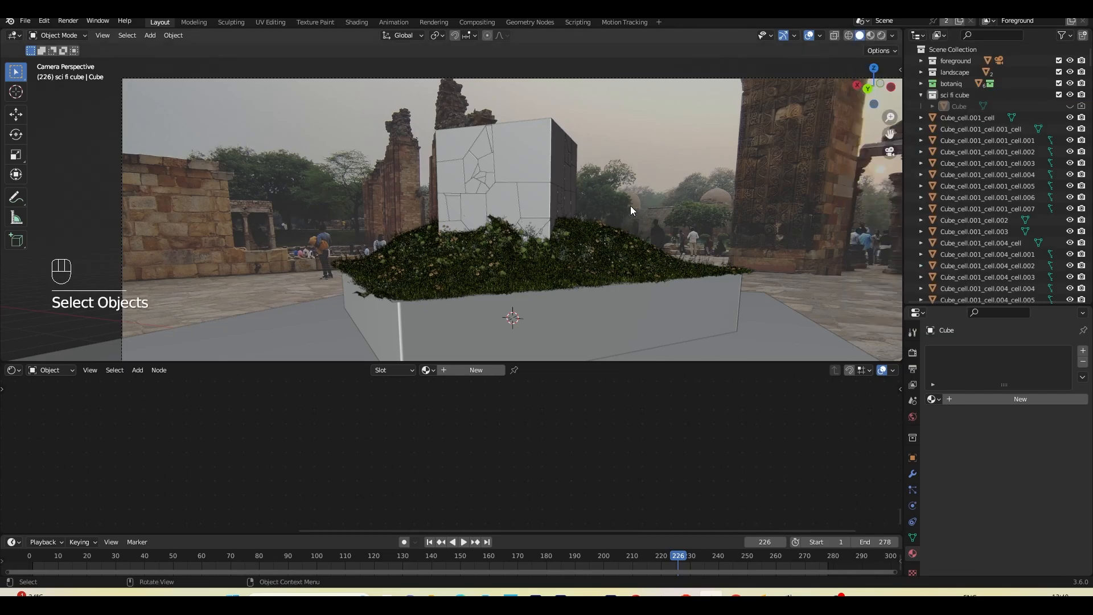
{"action": "left_click", "coordinate": [952, 114]}
{"action": "scroll", "coordinate": [953, 228], "scroll_direction": "down", "scroll_amount": 10}
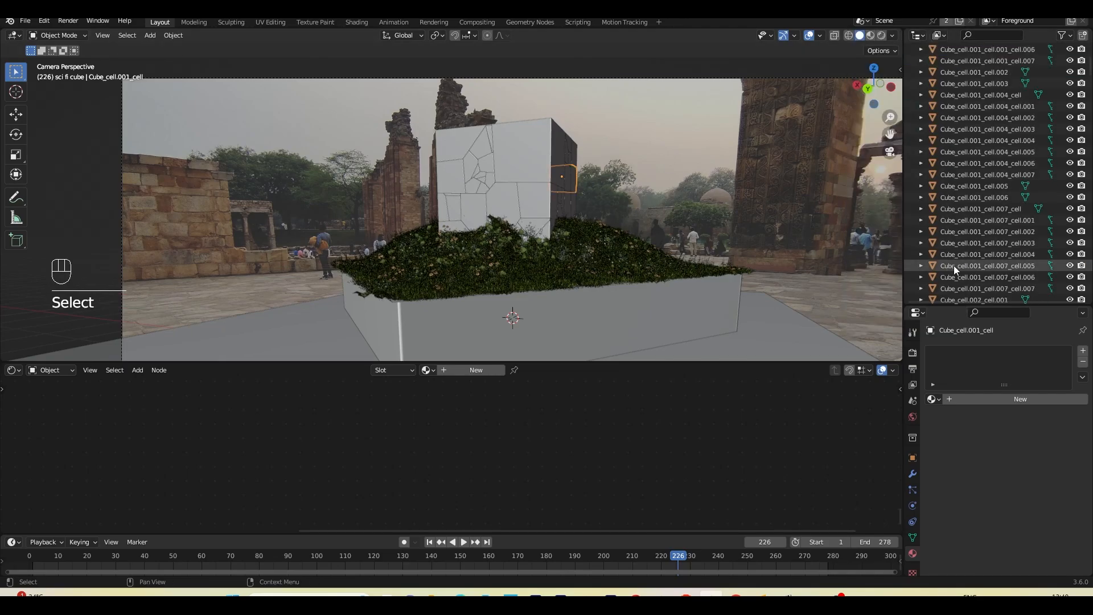
{"action": "scroll", "coordinate": [956, 264], "scroll_direction": "down", "scroll_amount": 15}
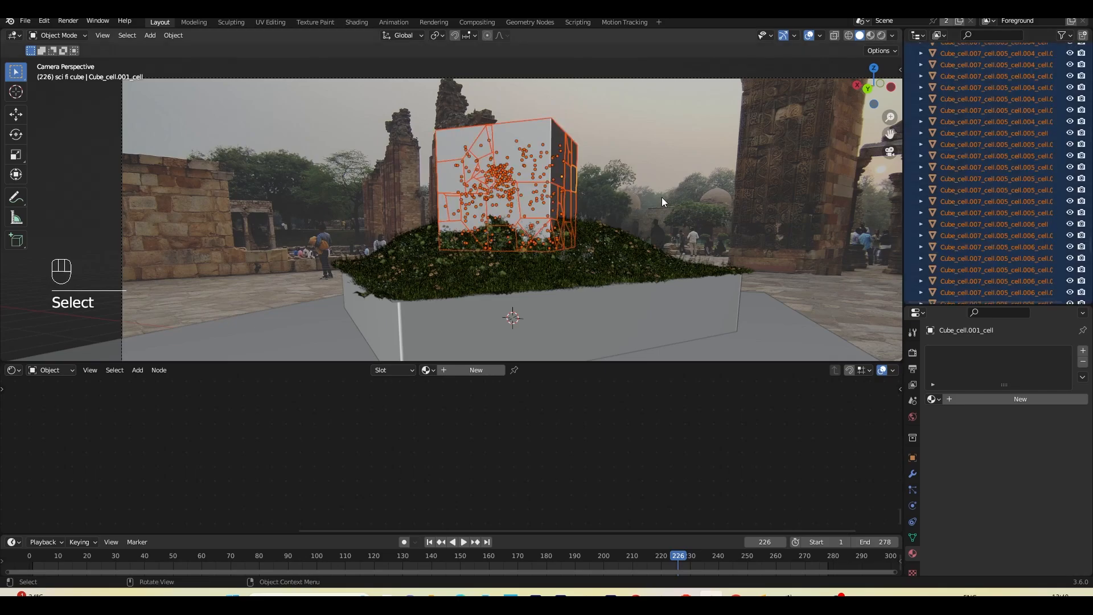
{"action": "key", "text": "m"}
{"action": "left_click", "coordinate": [623, 256]}
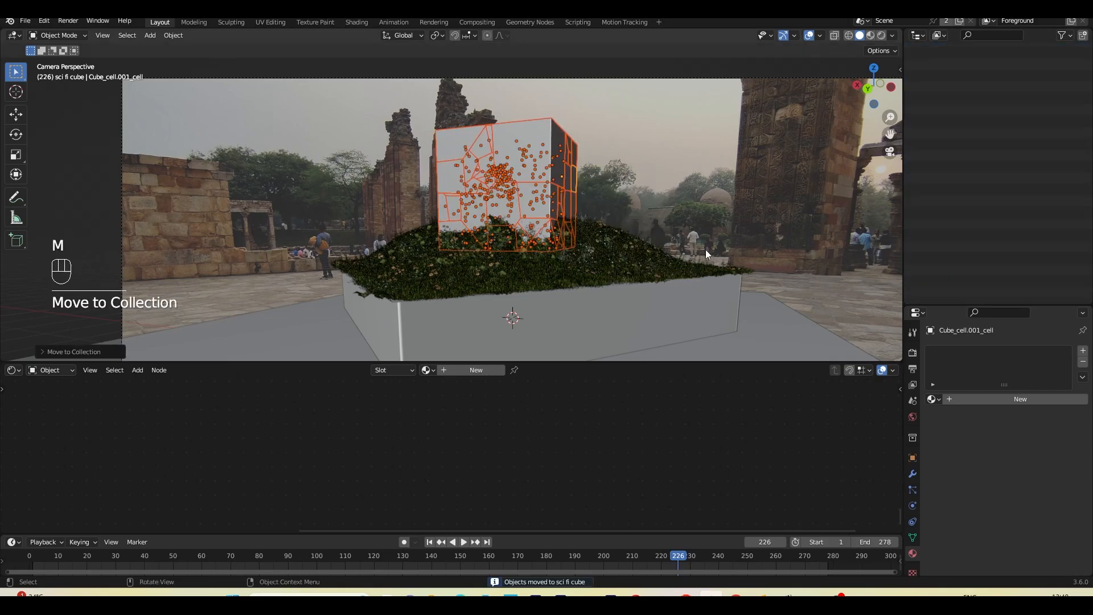
Select all objects in the sci fi cube collection and isolate them in local view.
{"action": "left_click", "coordinate": [919, 94]}
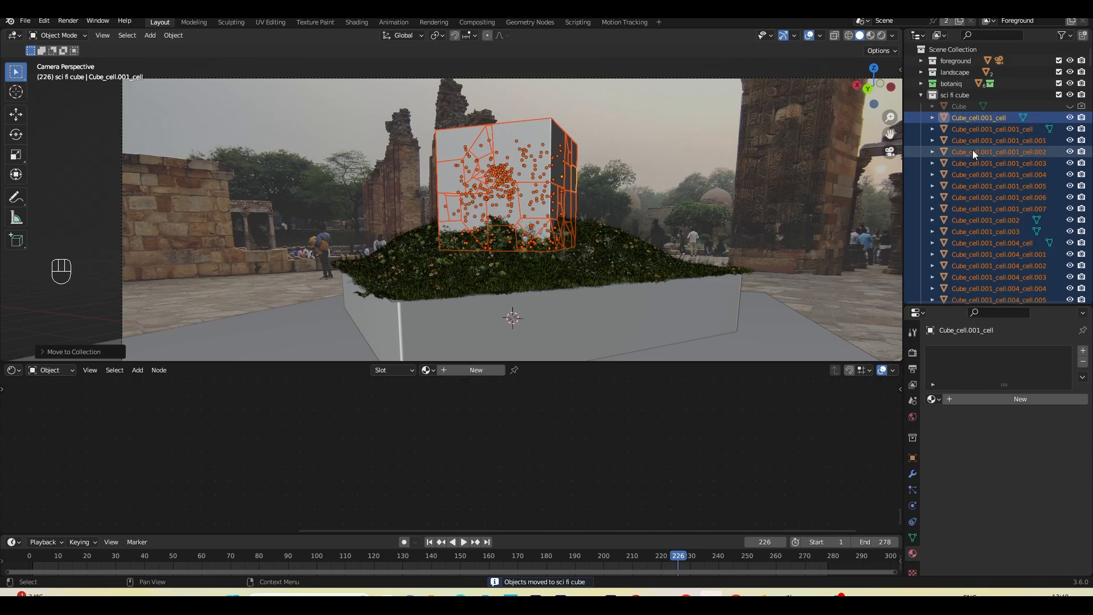
{"action": "left_click", "coordinate": [953, 99]}
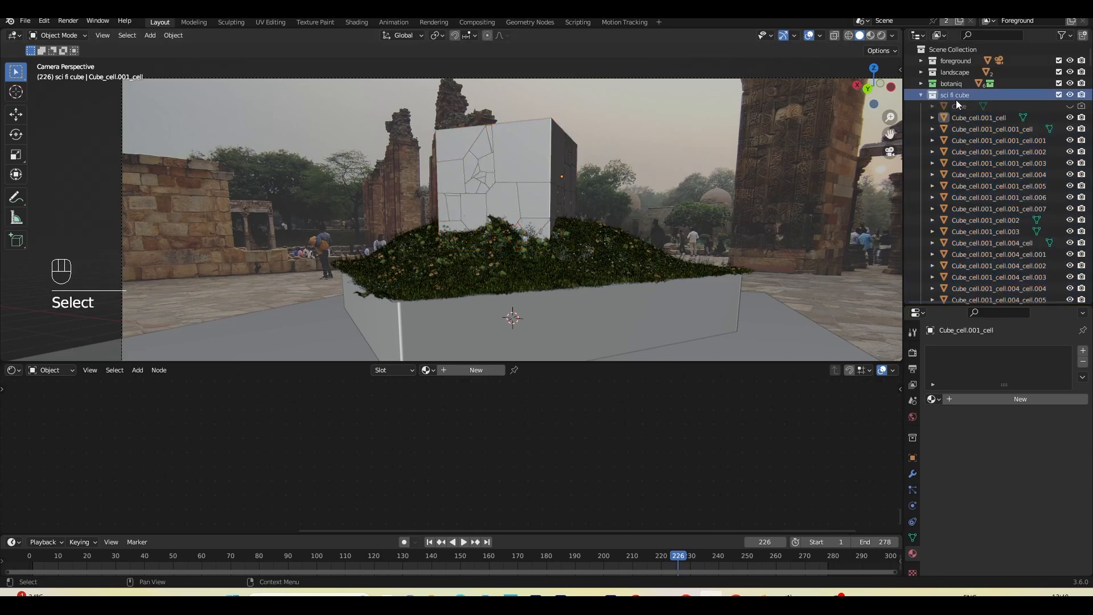
{"action": "right_click", "coordinate": [956, 100]}
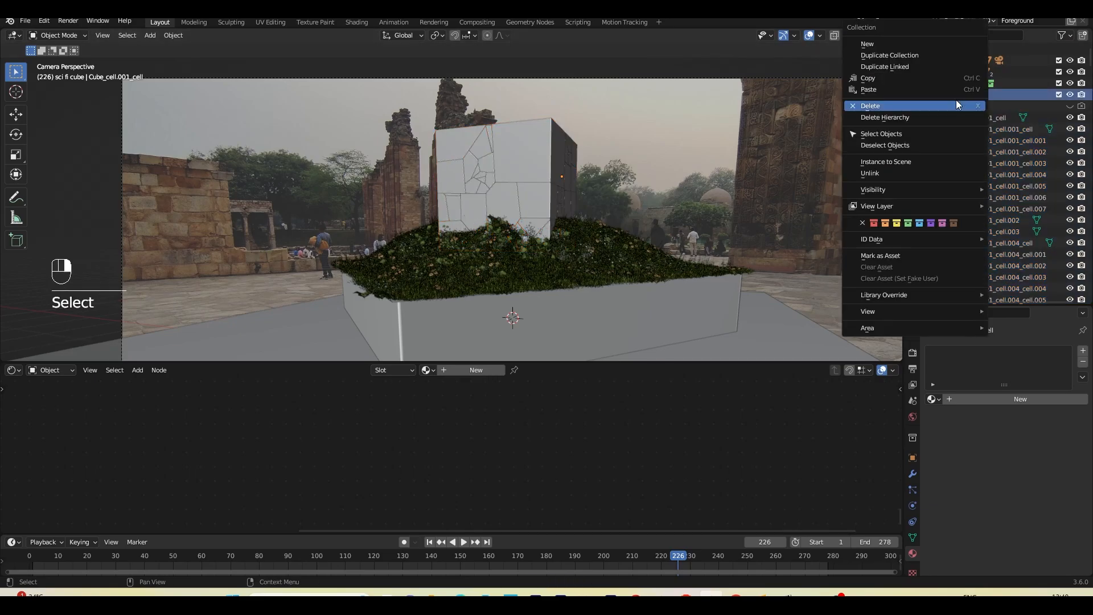
{"action": "left_click", "coordinate": [883, 135]}
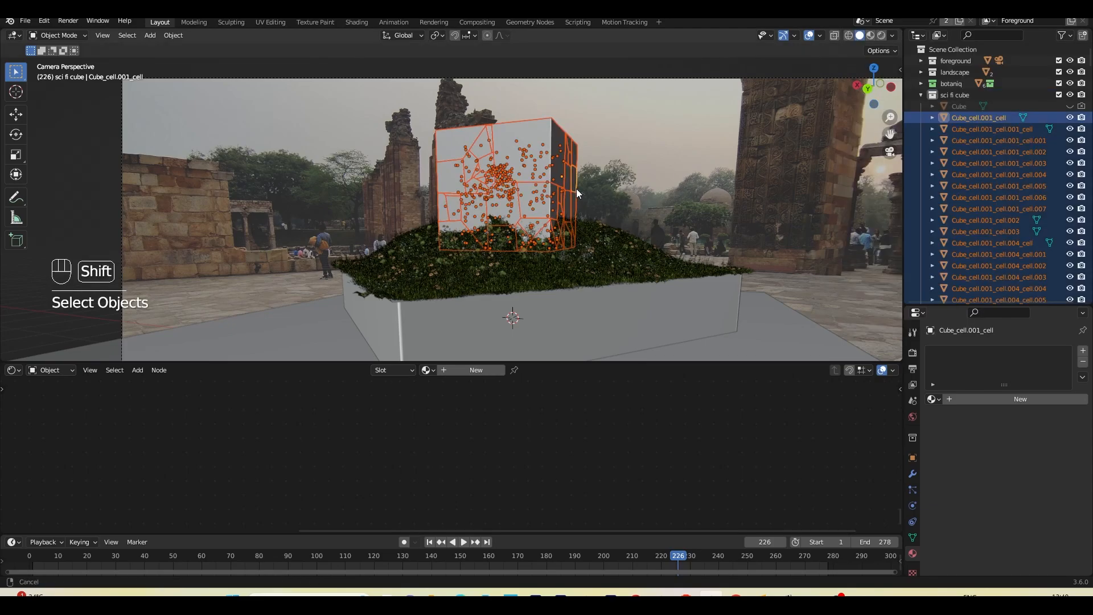
{"action": "middle_click_drag", "start_coordinate": [576, 189], "coordinate": [572, 275], "text": "shift"}
{"action": "scroll", "coordinate": [575, 264], "scroll_direction": "down", "scroll_amount": 2}
{"action": "key", "text": "slash"}
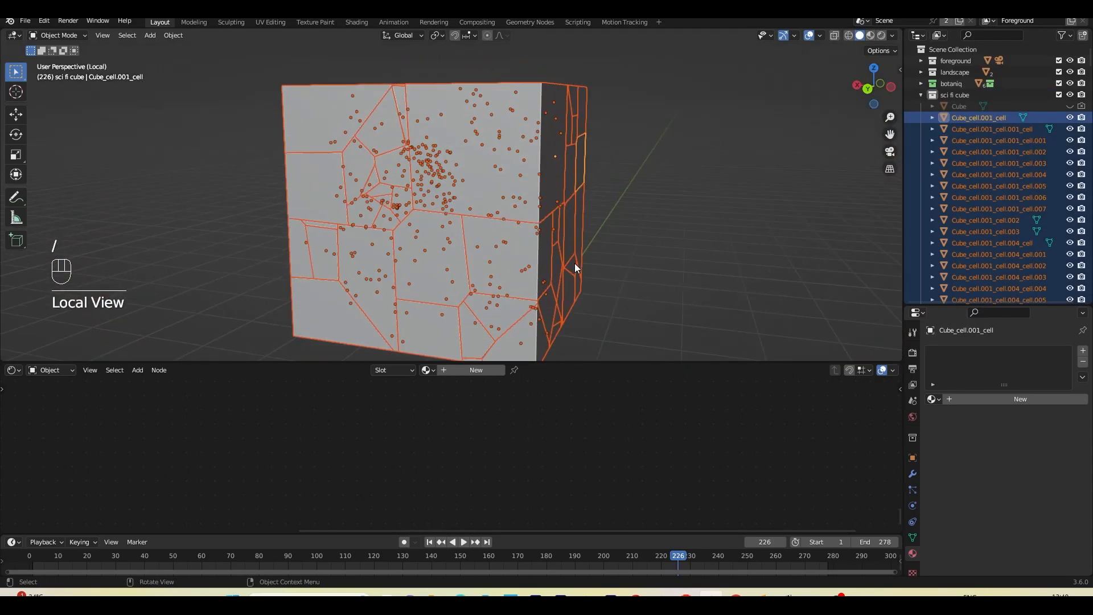
Create a material named "Sci fi stone" on the large upper corner fragment of the front face and show it in rendered shading.
{"action": "left_click_drag", "start_coordinate": [605, 363], "coordinate": [600, 447]}
{"action": "mouse_move", "coordinate": [615, 389]}
{"action": "middle_mouse_down"}
{"action": "mouse_move", "coordinate": [626, 355]}
{"action": "mouse_move", "coordinate": [622, 382]}
{"action": "middle_mouse_up"}
{"action": "left_click", "coordinate": [591, 275]}
{"action": "left_click", "coordinate": [478, 177]}
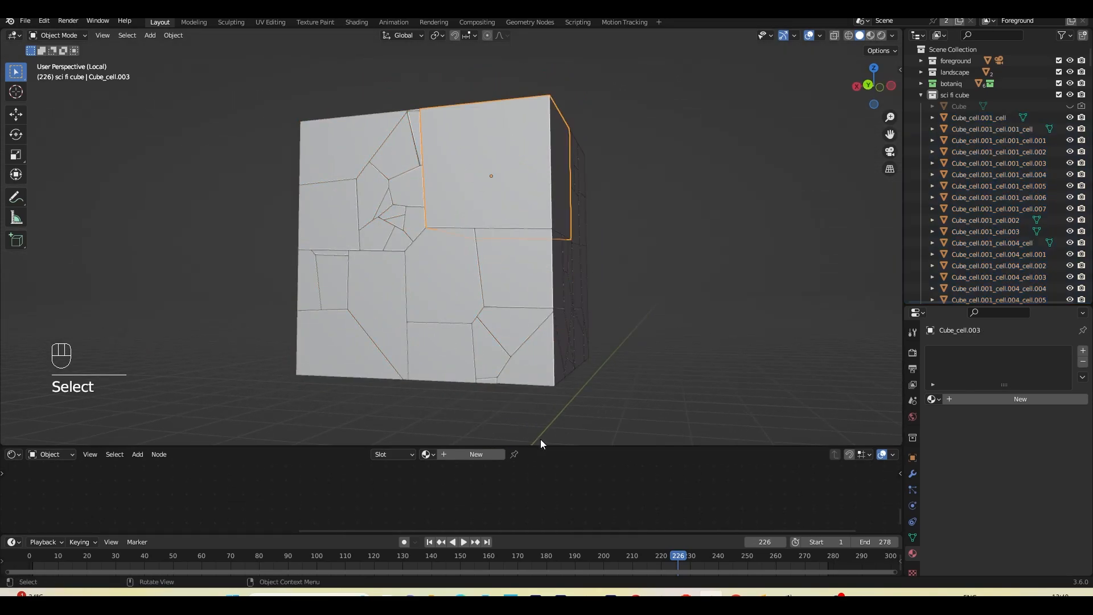
{"action": "left_click_drag", "start_coordinate": [545, 446], "coordinate": [512, 403]}
{"action": "left_click", "coordinate": [493, 410]}
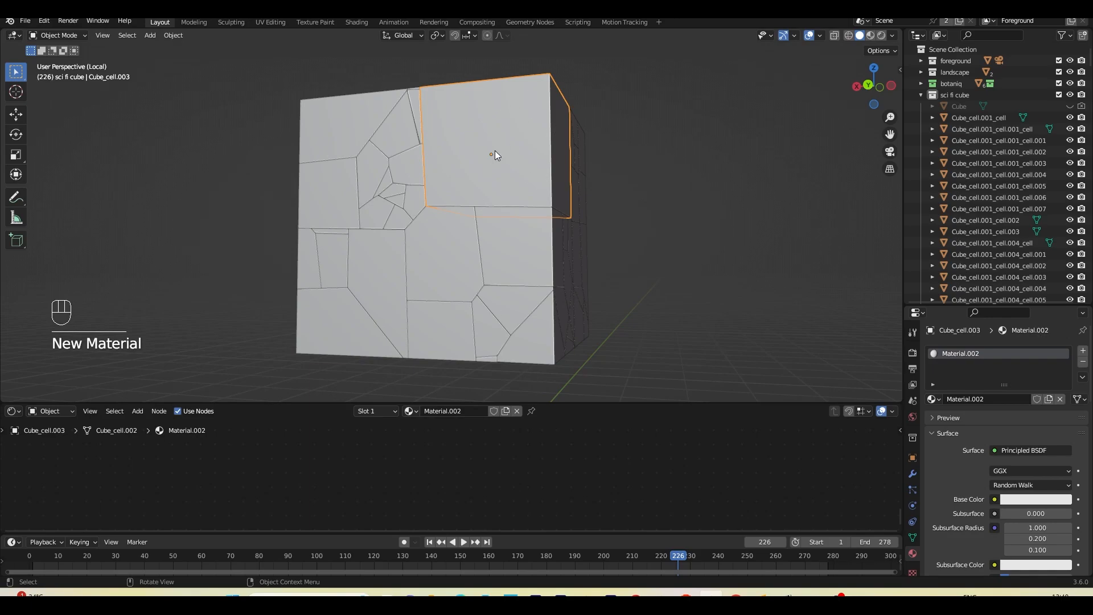
{"action": "key", "text": "z"}
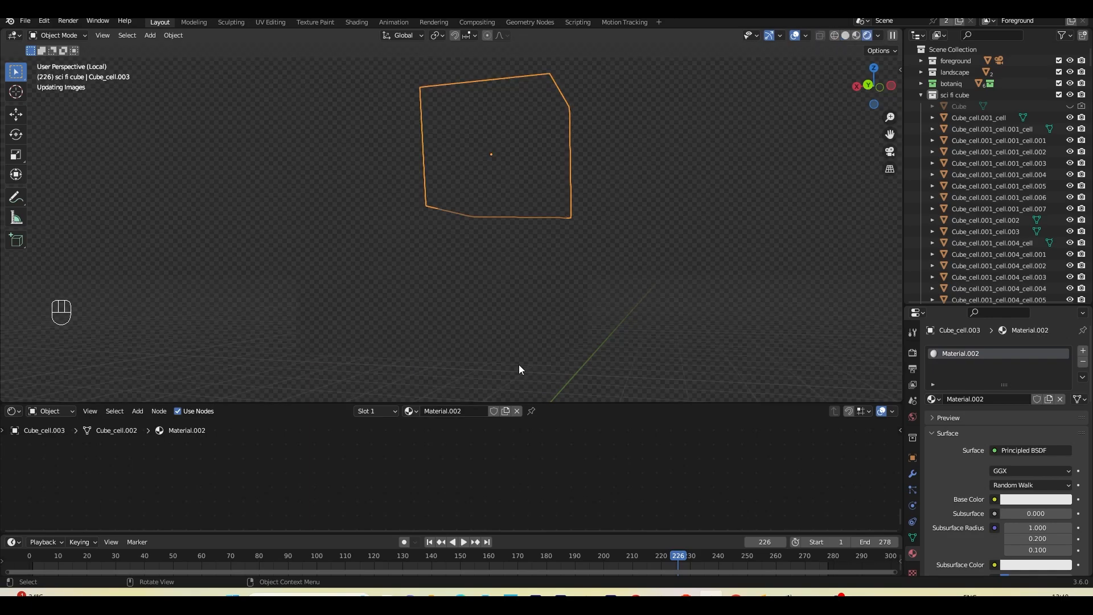
{"action": "left_click", "coordinate": [472, 411]}
{"action": "key", "text": "BackSpace"}
{"action": "key", "text": "BackSpace"}
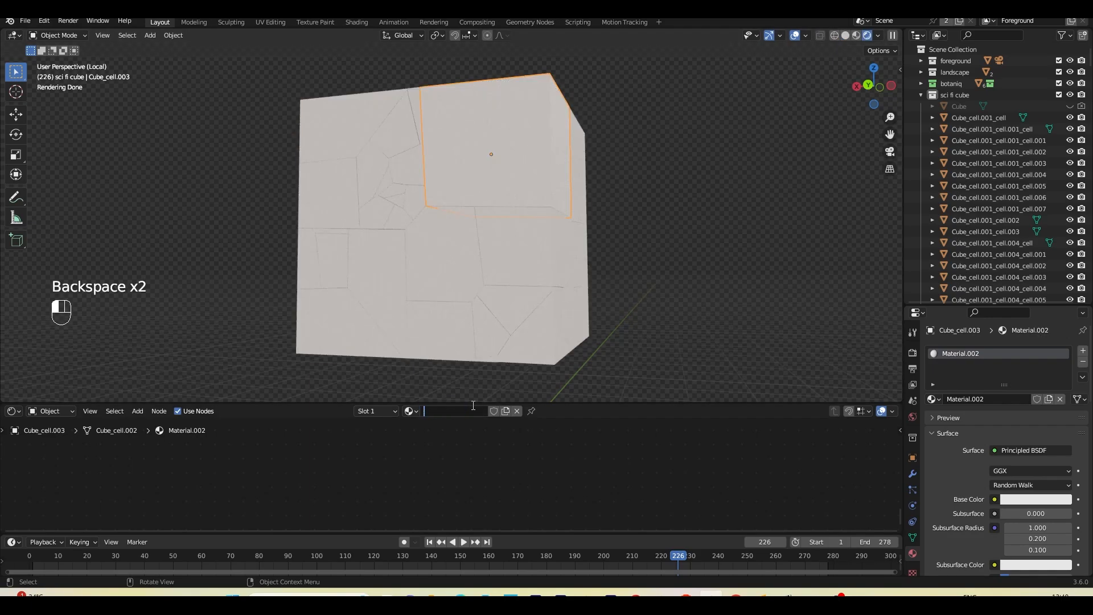
{"action": "type", "text": "Sci fi stone"}
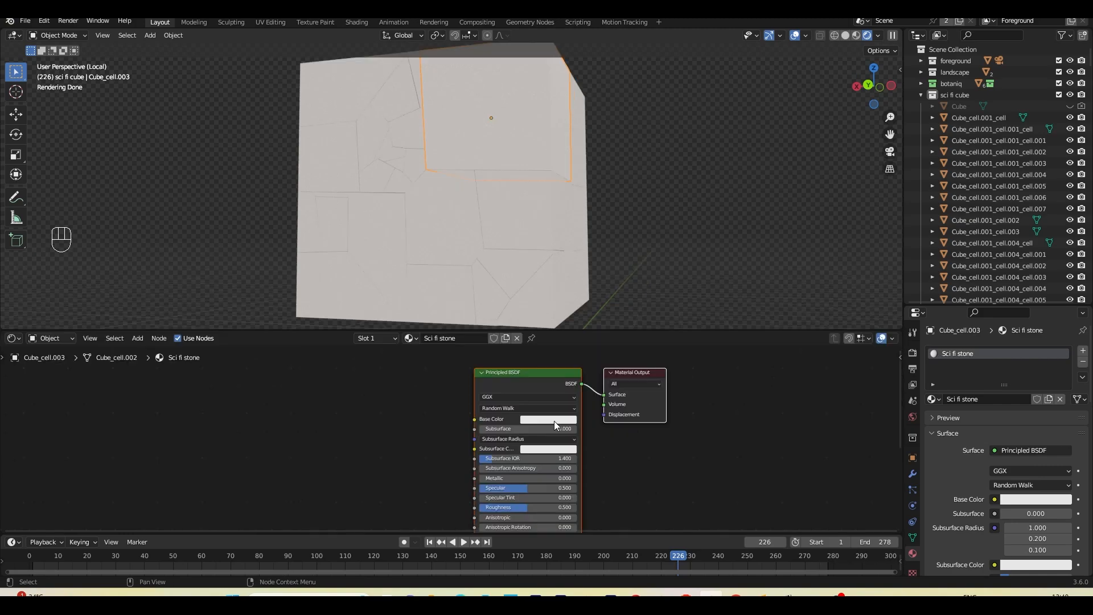
Set the Sci fi stone base color to light blue with hue 0.583, saturation 0.732 and value 0.800.
{"action": "left_click", "coordinate": [555, 421]}
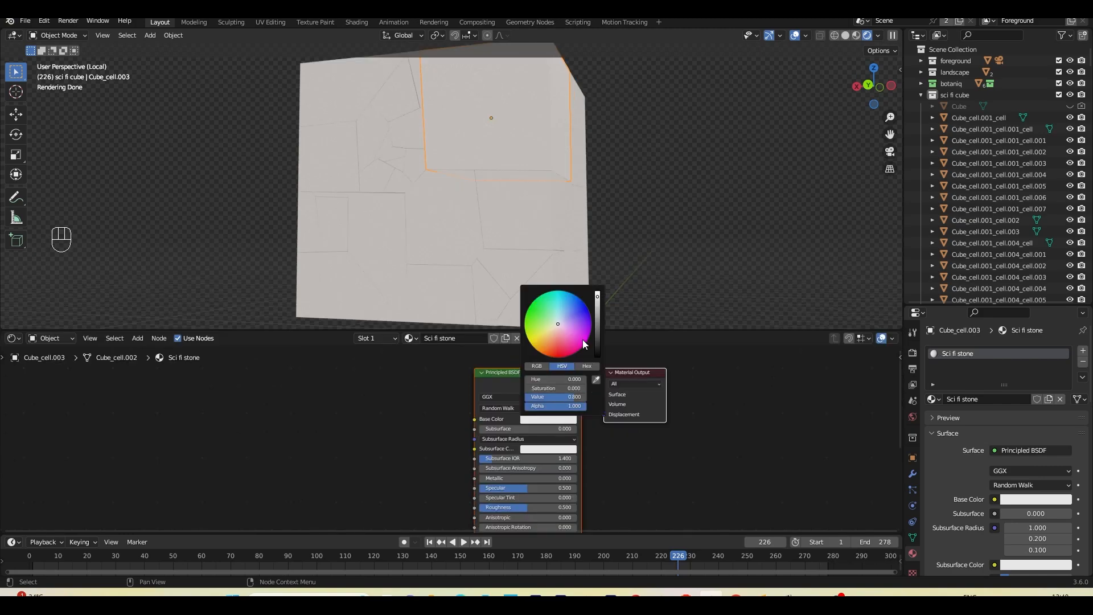
{"action": "left_click_drag", "start_coordinate": [564, 322], "coordinate": [567, 314]}
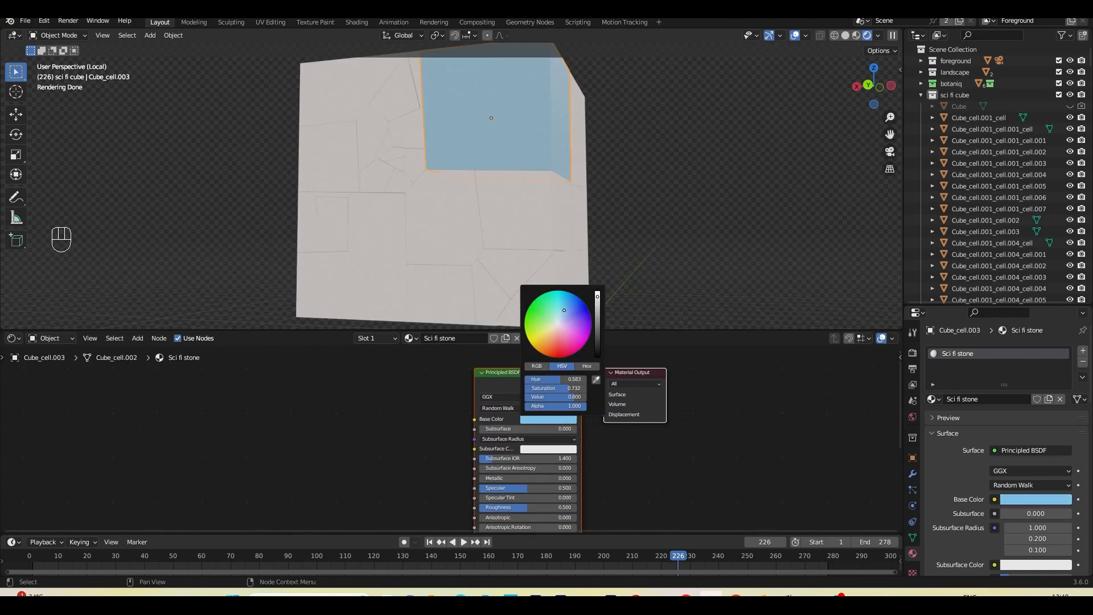
Try a subsurface value of 0.586 on the Sci fi stone material and undo it.
{"action": "middle_click_drag", "start_coordinate": [584, 471], "coordinate": [603, 426]}
{"action": "left_click_drag", "start_coordinate": [514, 385], "coordinate": [571, 385]}
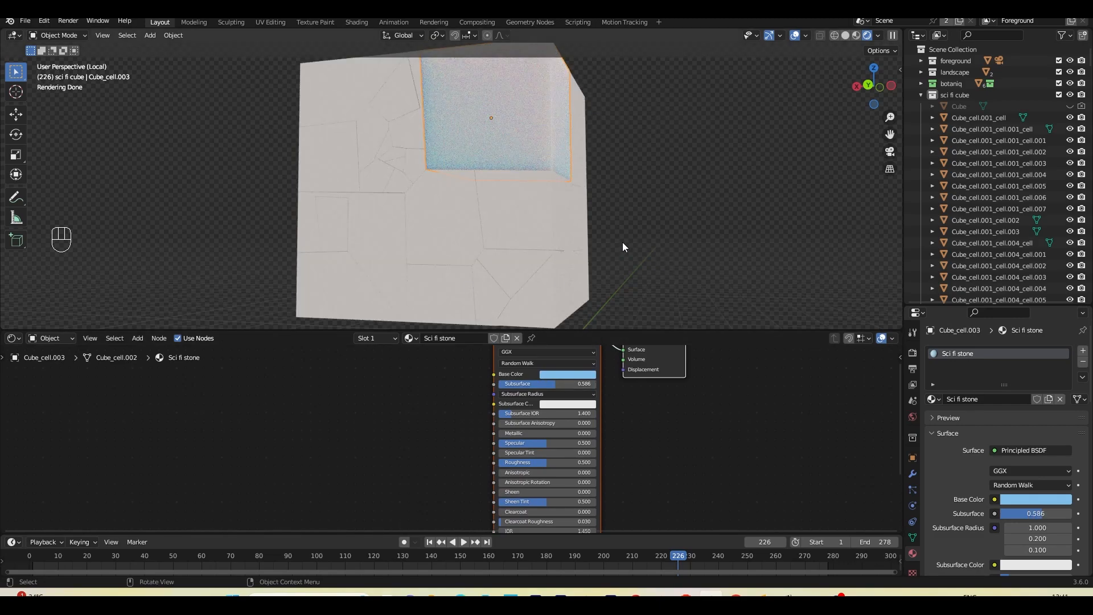
{"action": "key", "text": "ctrl+z"}
Select all fragments in the sci fi cube collection and link the blue fragment's material to them.
{"action": "left_click", "coordinate": [959, 97]}
{"action": "right_click", "coordinate": [960, 97]}
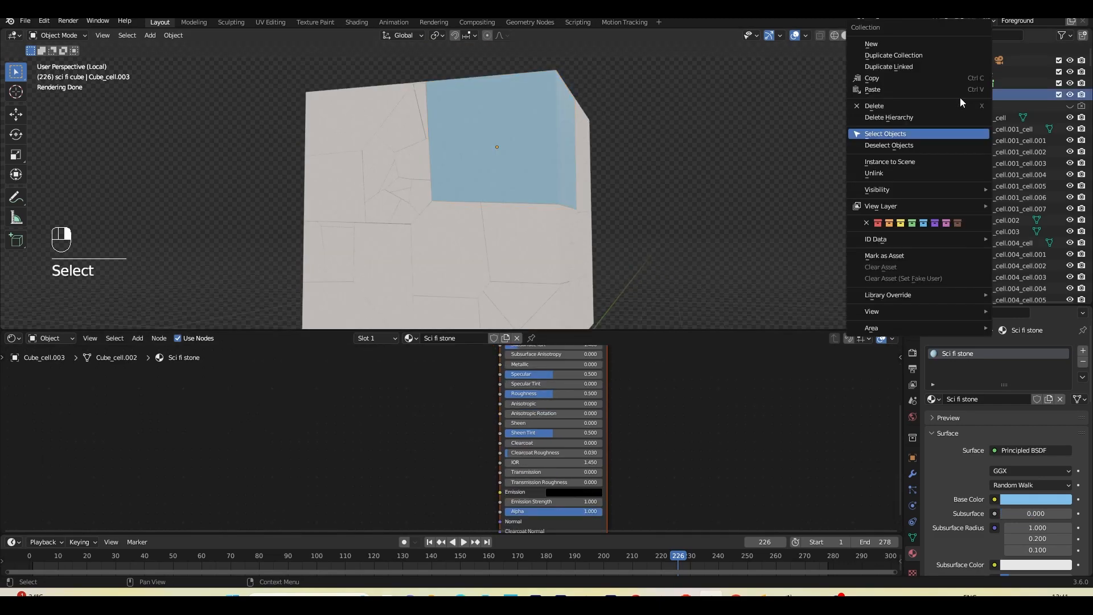
{"action": "left_click", "coordinate": [910, 134]}
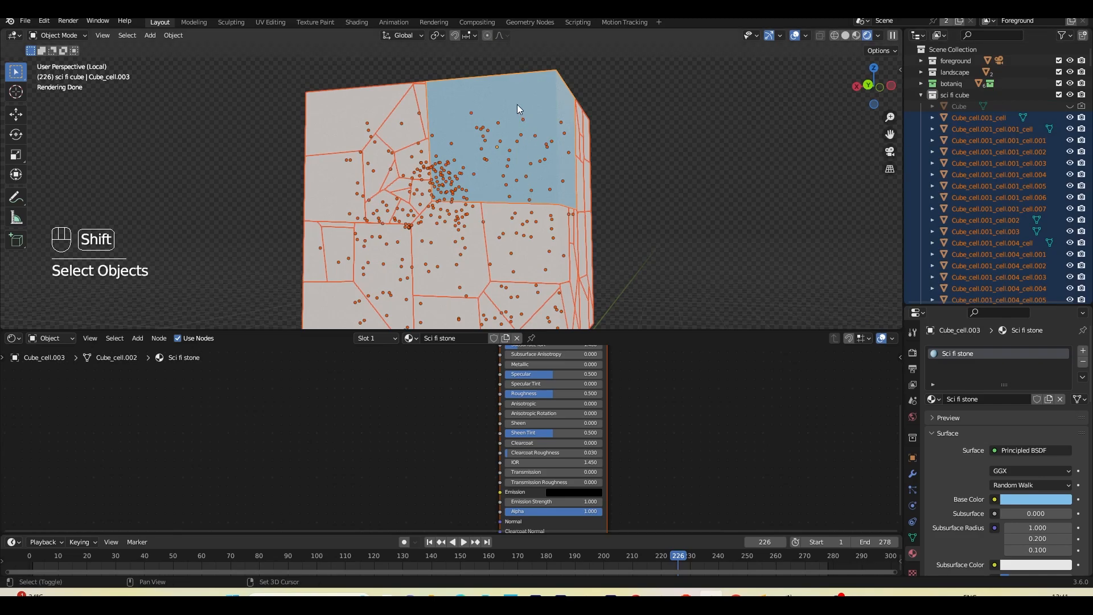
{"action": "left_click", "coordinate": [520, 132], "text": "shift"}
{"action": "left_click", "coordinate": [503, 108], "text": "shift"}
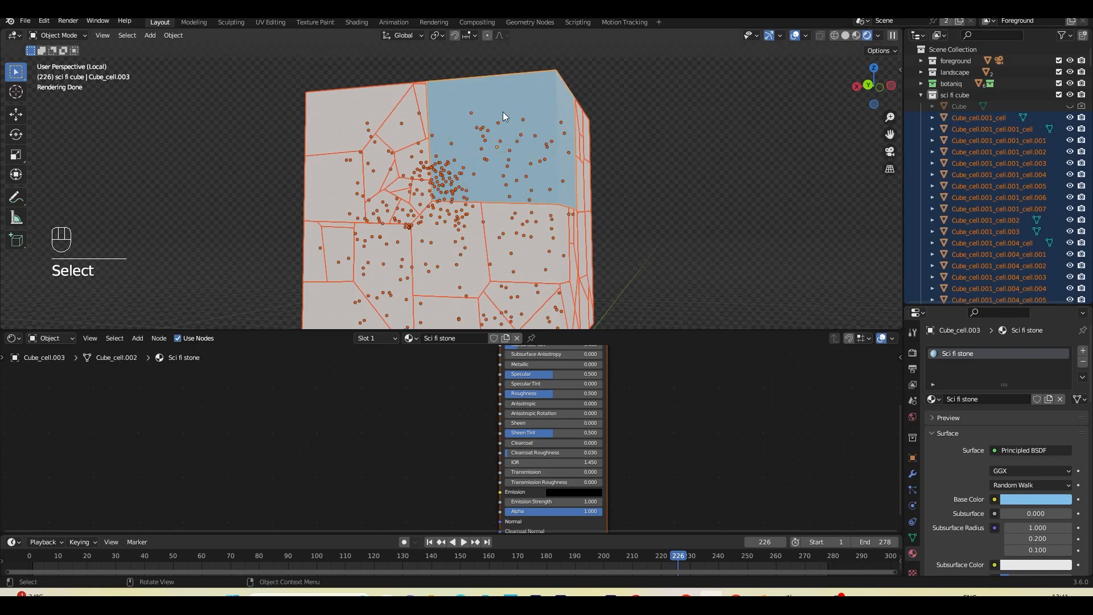
{"action": "key", "text": "ctrl+l"}
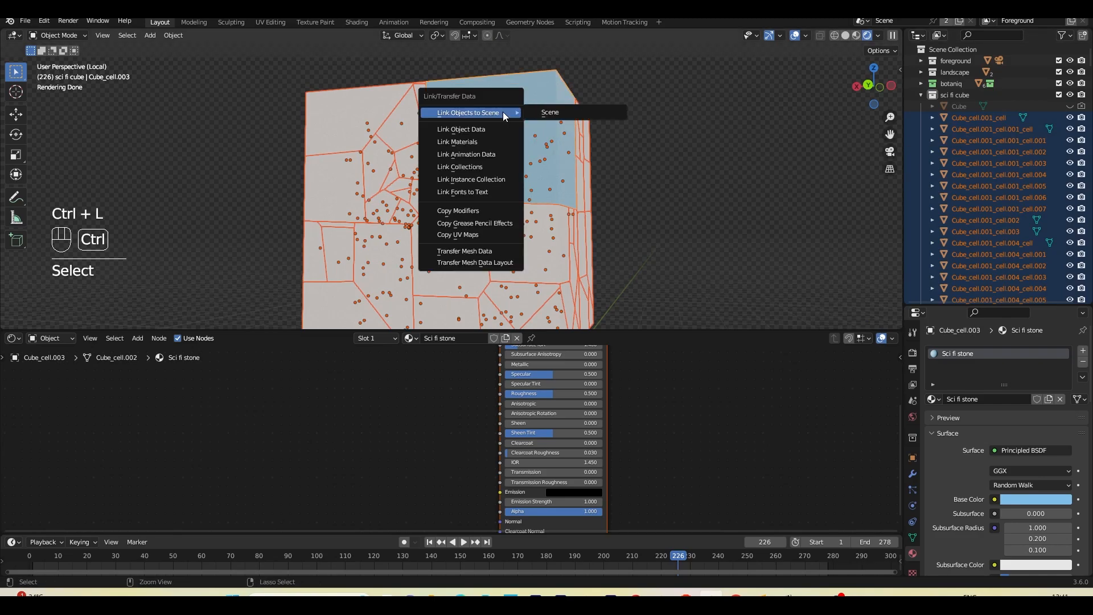
{"action": "left_click", "coordinate": [491, 143]}
{"action": "left_click", "coordinate": [715, 197]}
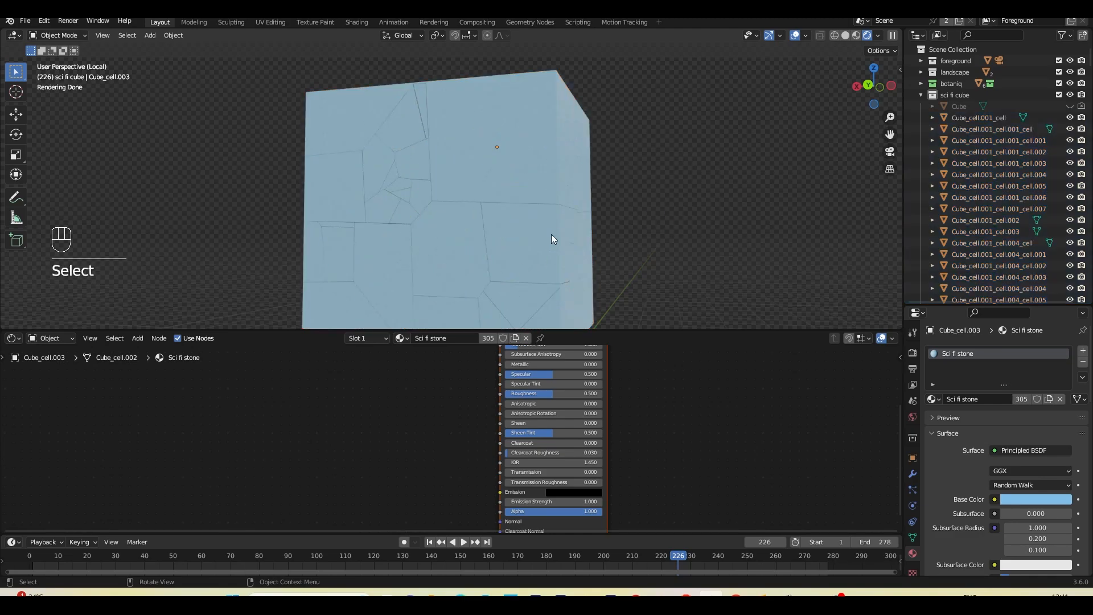
Set the Sci fi stone material's transmission to 1.000 and its IOR to 1.5.
{"action": "left_click", "coordinate": [479, 117]}
{"action": "left_click_drag", "start_coordinate": [544, 472], "coordinate": [603, 471]}
{"action": "scroll", "coordinate": [586, 236], "scroll_direction": "down", "scroll_amount": 4}
{"action": "middle_click_drag", "start_coordinate": [597, 236], "coordinate": [614, 238], "text": "shift"}
{"action": "middle_click_drag", "start_coordinate": [538, 248], "coordinate": [515, 252]}
{"action": "scroll", "coordinate": [599, 257], "scroll_direction": "up", "scroll_amount": 3}
{"action": "left_click_drag", "start_coordinate": [551, 462], "coordinate": [556, 462]}
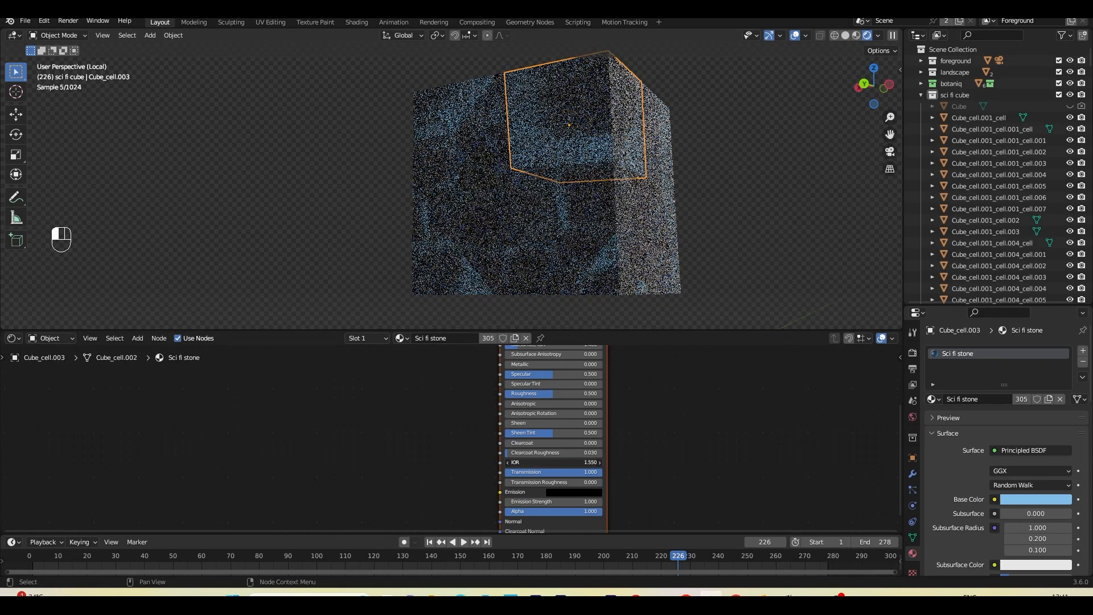
{"action": "left_click", "coordinate": [540, 462]}
{"action": "type", "text": "1"}
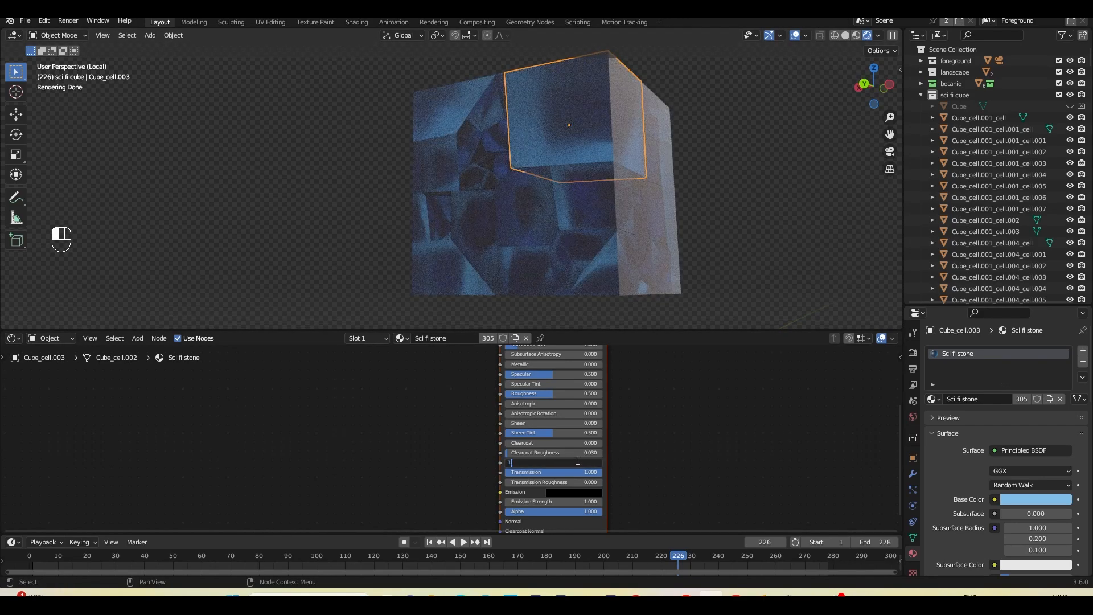
{"action": "type", "text": ".5"}
{"action": "key", "text": "Return"}
Return to the full scene's camera view, remove the Sci fi stone material's transmission and set its subsurface to 0.627.
{"action": "left_click", "coordinate": [889, 151]}
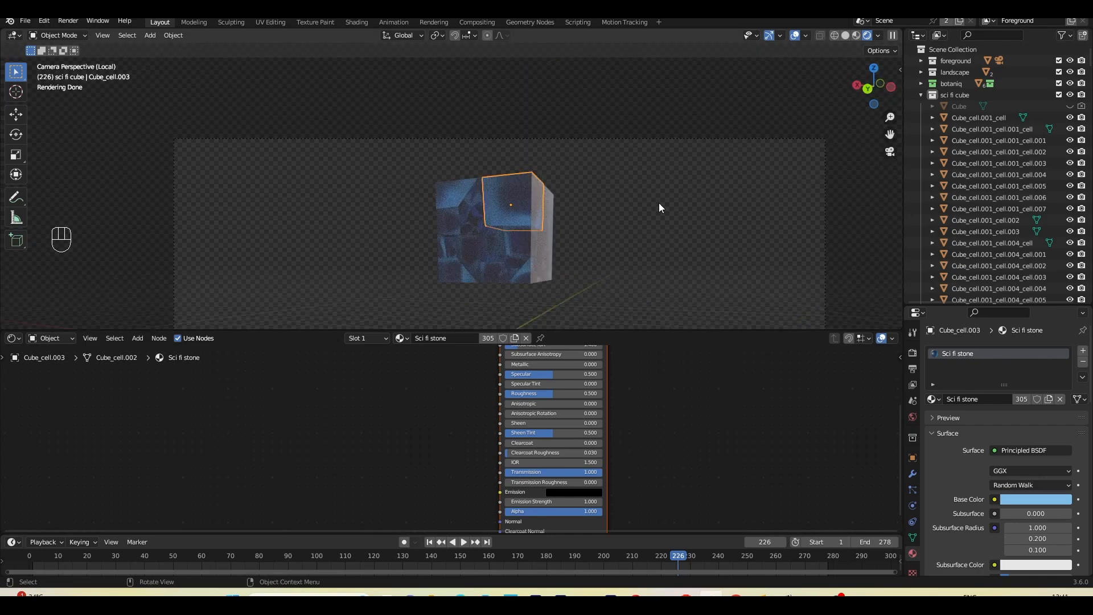
{"action": "key", "text": "slash"}
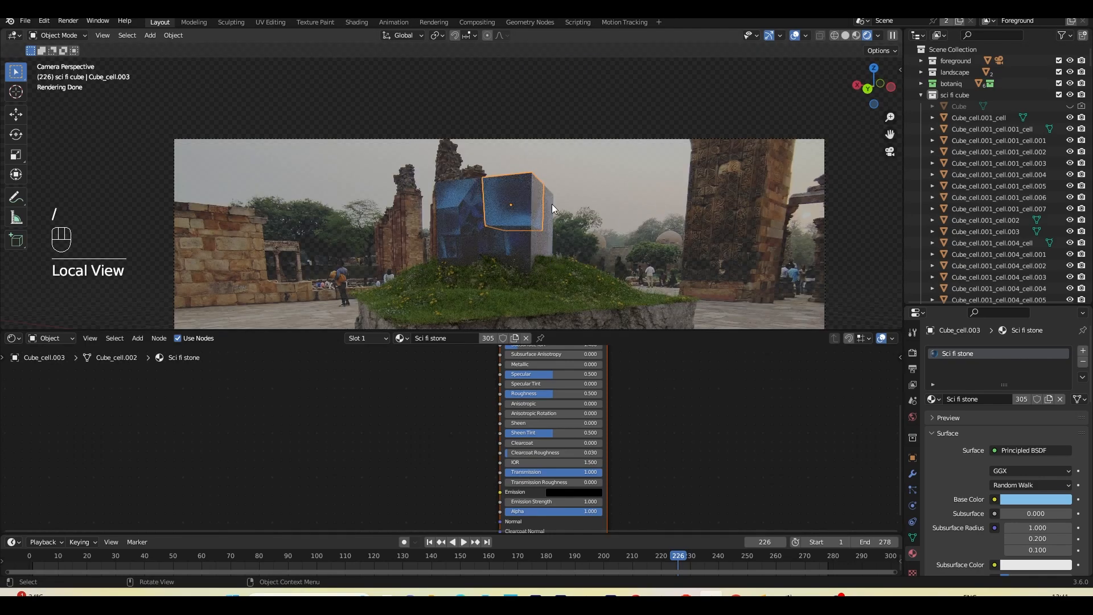
{"action": "left_click_drag", "start_coordinate": [560, 472], "coordinate": [555, 472]}
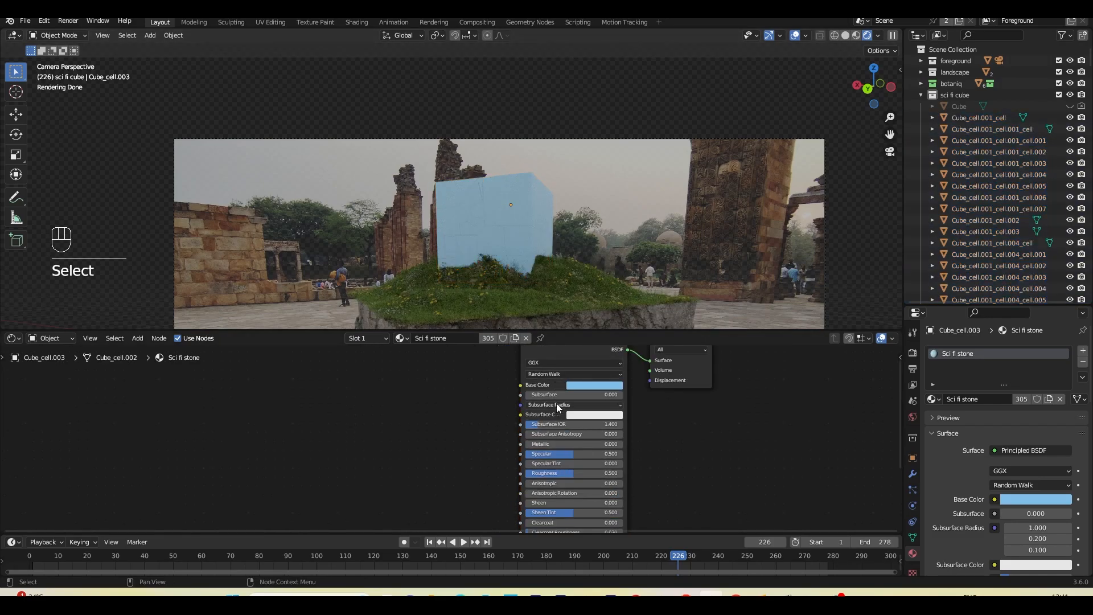
{"action": "left_click_drag", "start_coordinate": [555, 395], "coordinate": [618, 395]}
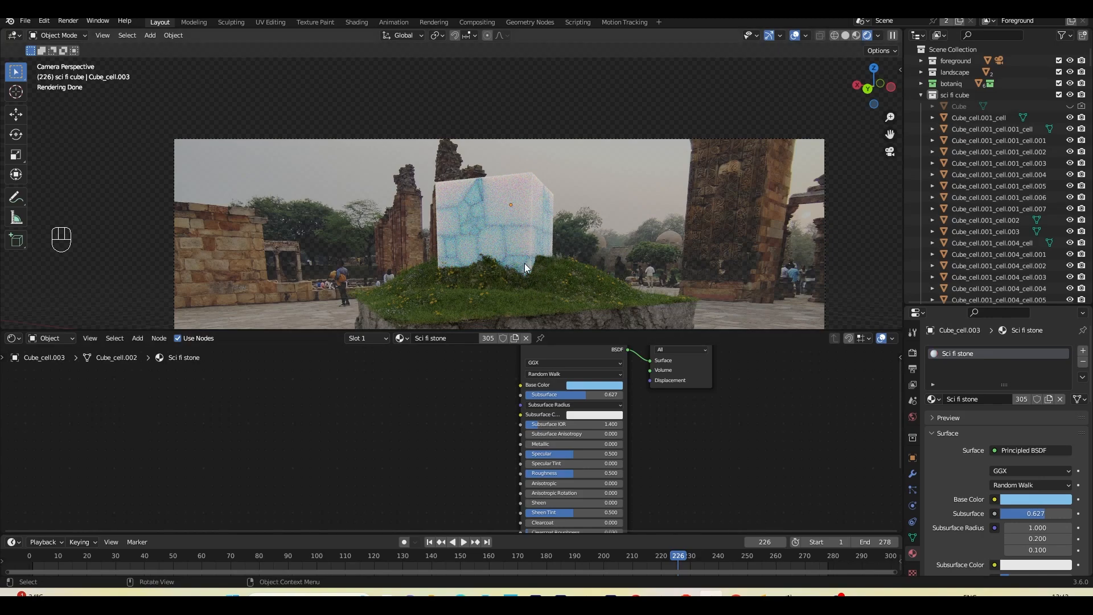
{"action": "scroll", "coordinate": [527, 207], "scroll_direction": "up", "scroll_amount": 2}
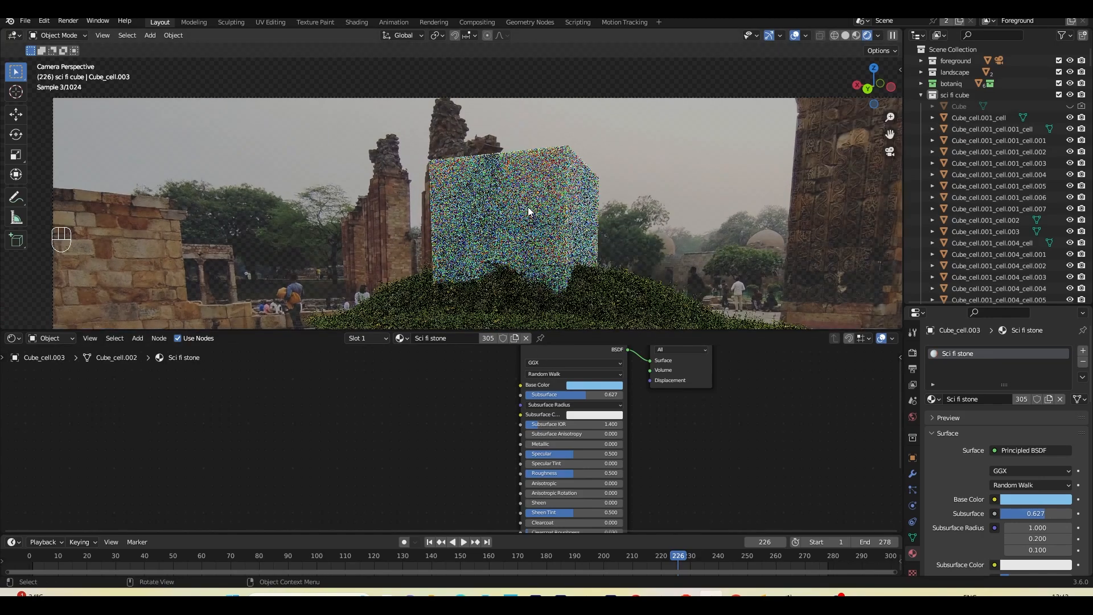
Try moving the large upper corner fragment away from the cube and undo the move.
{"action": "left_click", "coordinate": [547, 195]}
{"action": "key", "text": "g"}
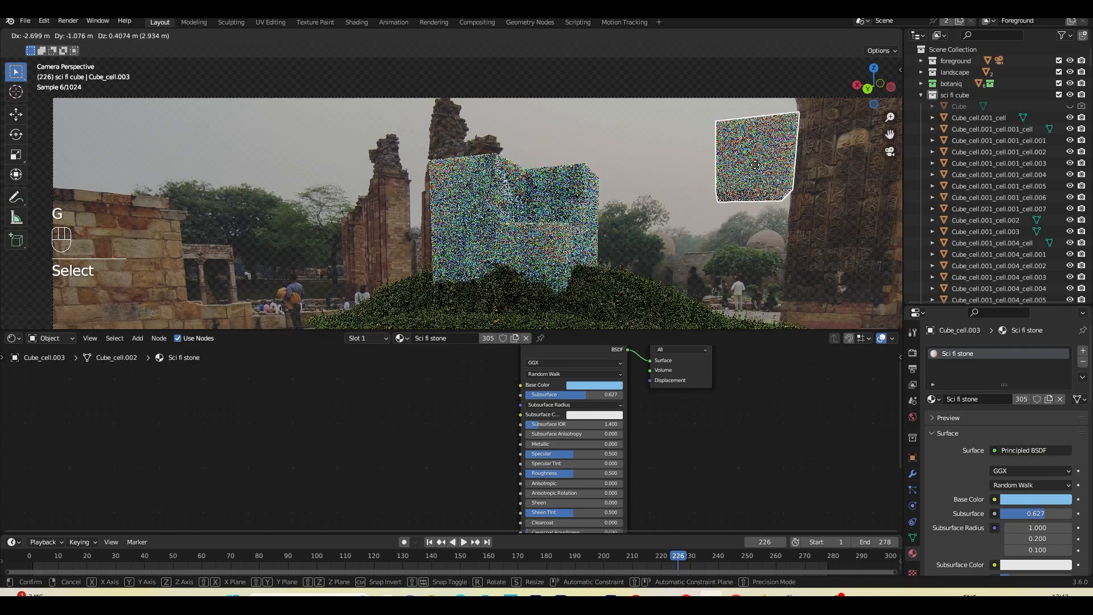
{"action": "left_click", "coordinate": [756, 169]}
{"action": "key", "text": "ctrl+z"}
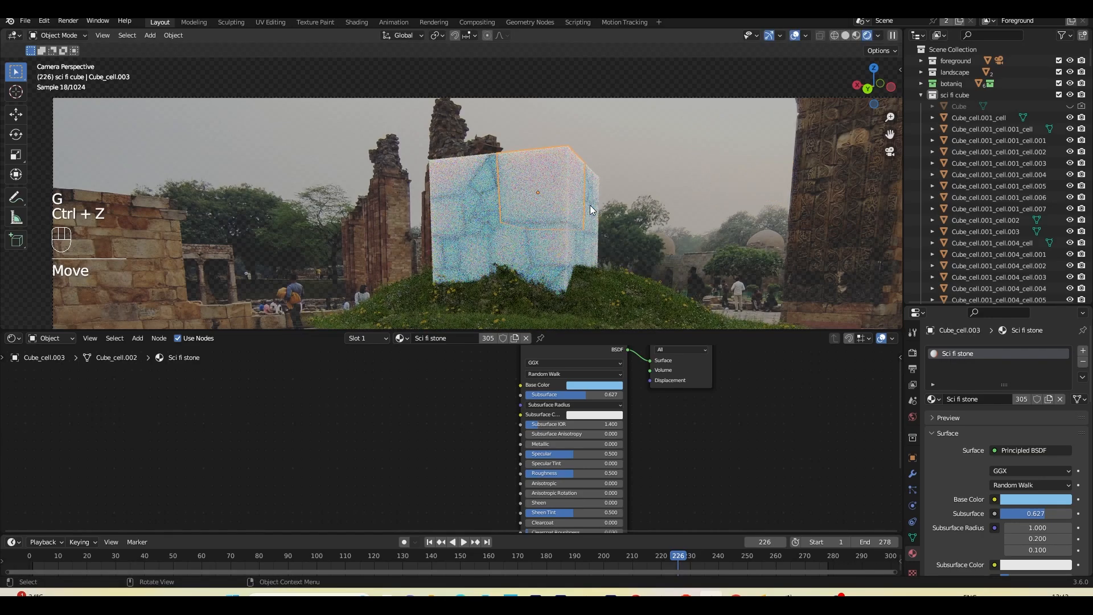
Delete the large upper corner fragment and the front fragment at the cube's upper left corner, and save the file.
{"action": "key", "text": "Delete"}
{"action": "left_click", "coordinate": [438, 172]}
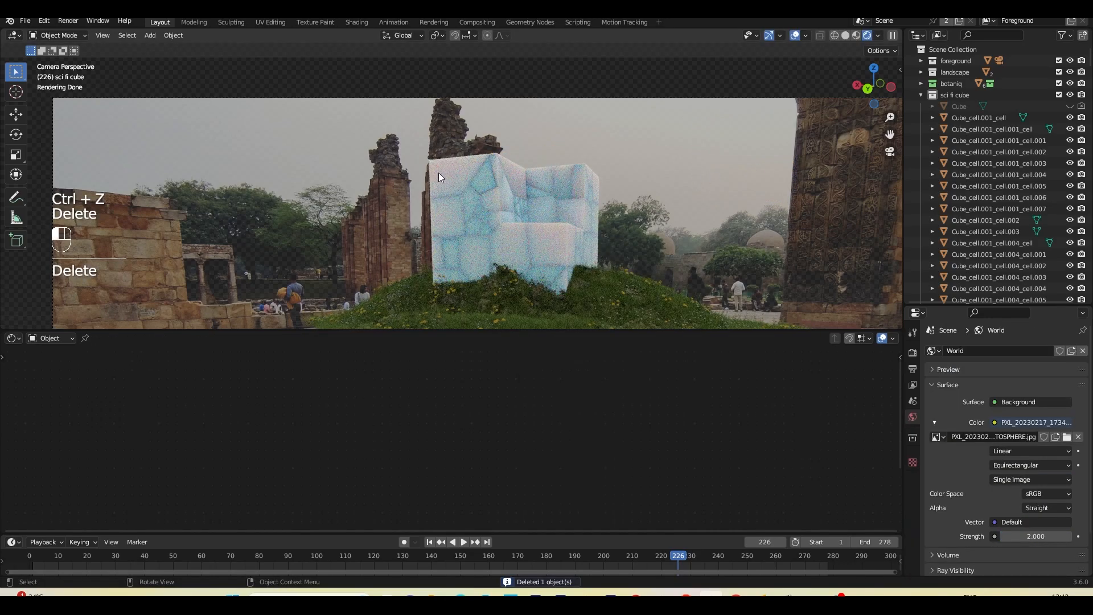
{"action": "key", "text": "Delete"}
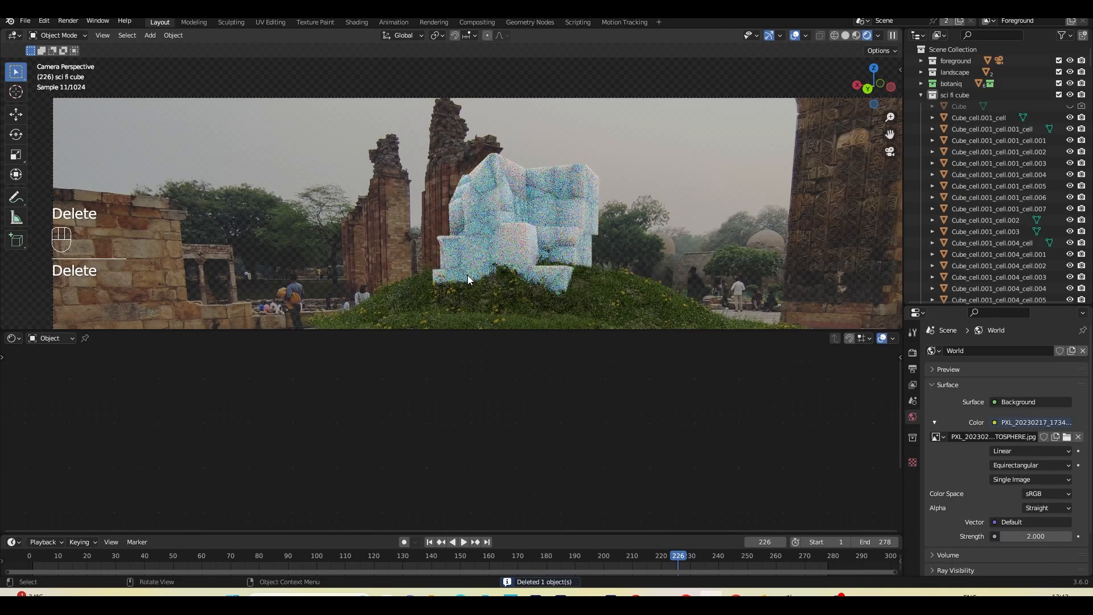
{"action": "key", "text": "ctrl+s"}
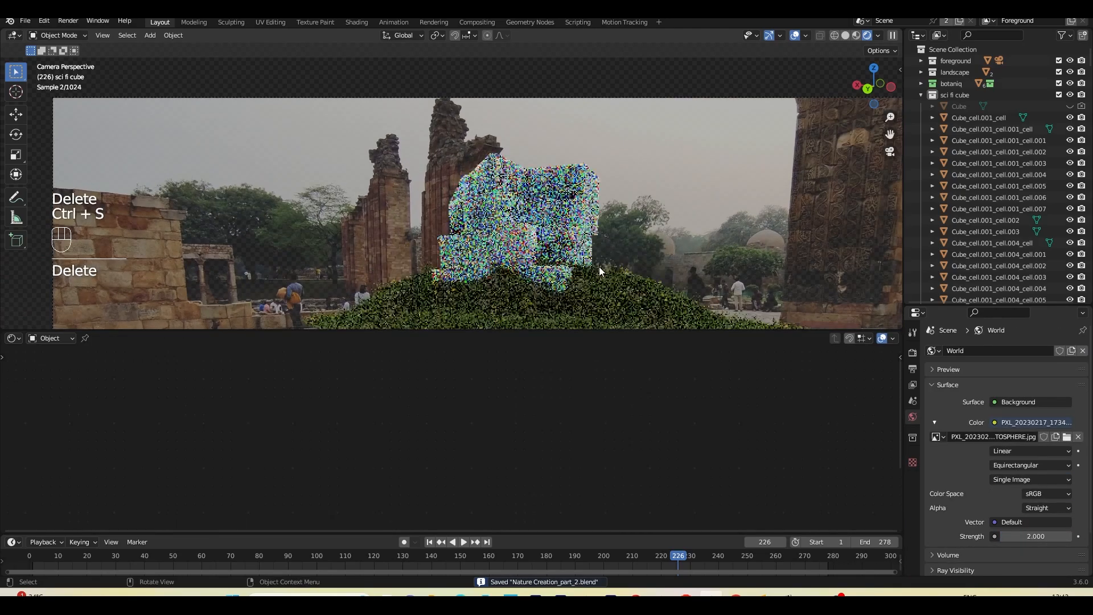
Change the Sci fi stone material's base color to a periwinkle blue and its subsurface to 0.568, and save the file.
{"action": "left_click", "coordinate": [538, 236]}
{"action": "middle_click_drag", "start_coordinate": [587, 412], "coordinate": [558, 427]}
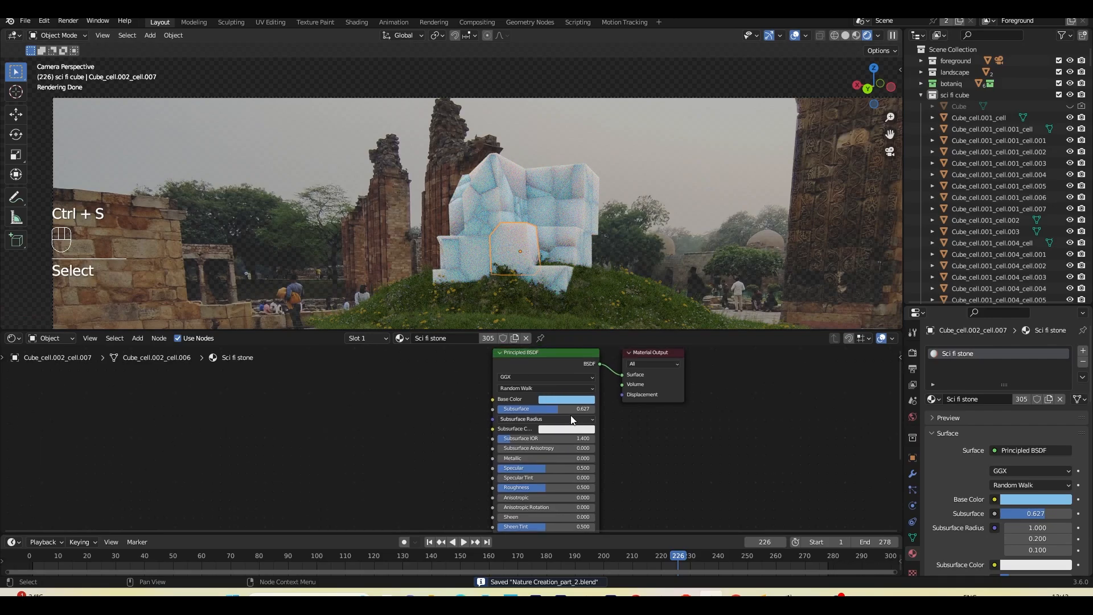
{"action": "left_click", "coordinate": [575, 402]}
{"action": "left_click", "coordinate": [575, 329]}
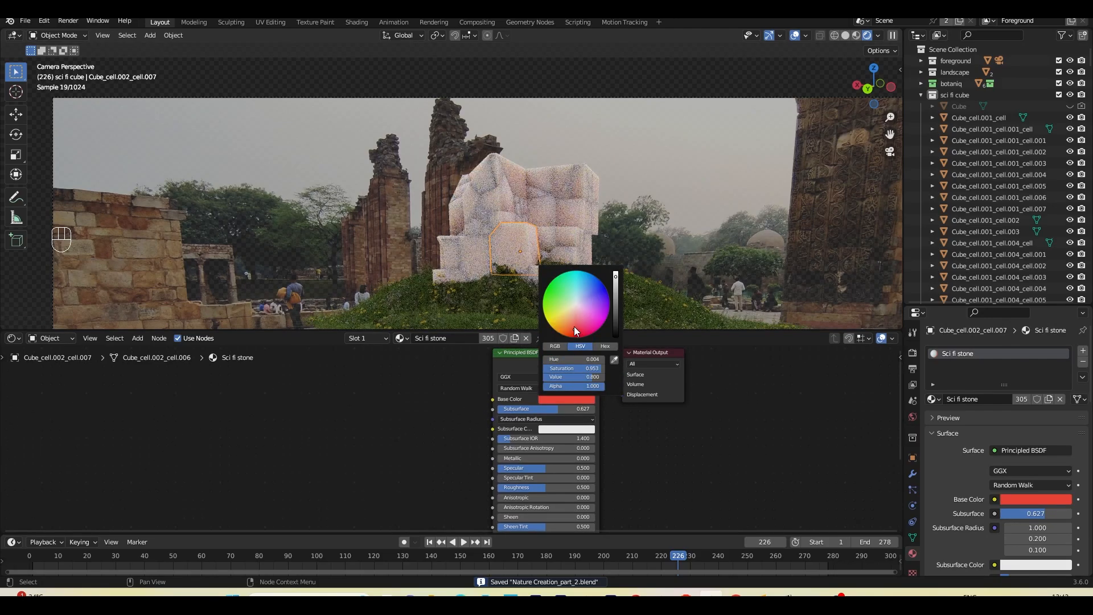
{"action": "scroll", "coordinate": [695, 261], "scroll_direction": "down", "scroll_amount": 2}
{"action": "key", "text": "ctrl+s"}
Add an area light to the scene.
{"action": "left_click", "coordinate": [640, 262]}
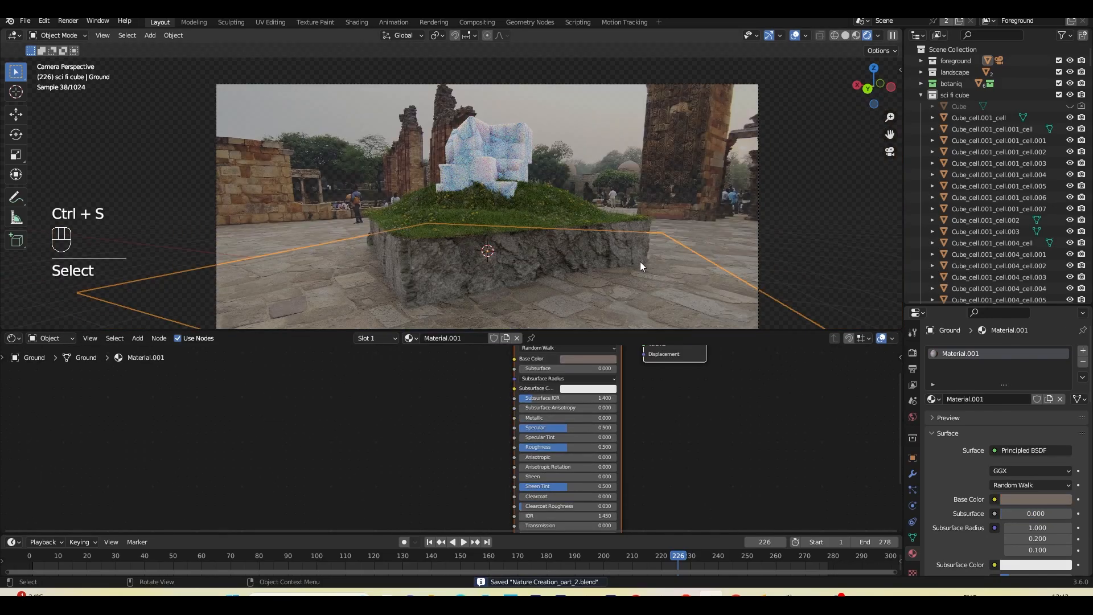
{"action": "left_click_drag", "start_coordinate": [640, 262], "coordinate": [657, 216]}
{"action": "key", "text": "shift+a"}
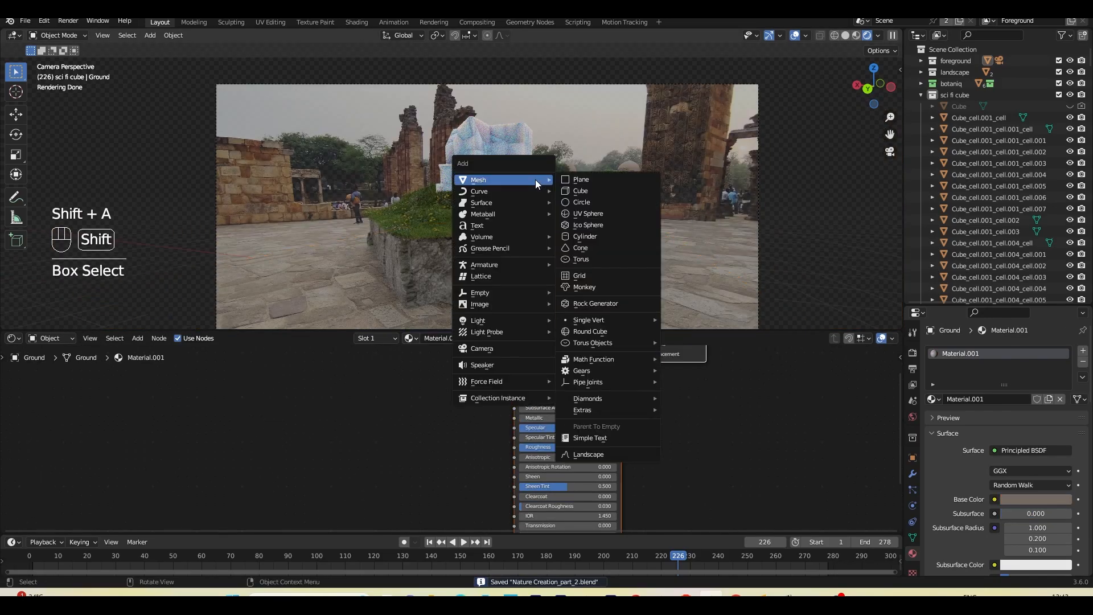
{"action": "mouse_move", "coordinate": [498, 322]}
{"action": "left_click", "coordinate": [586, 357]}
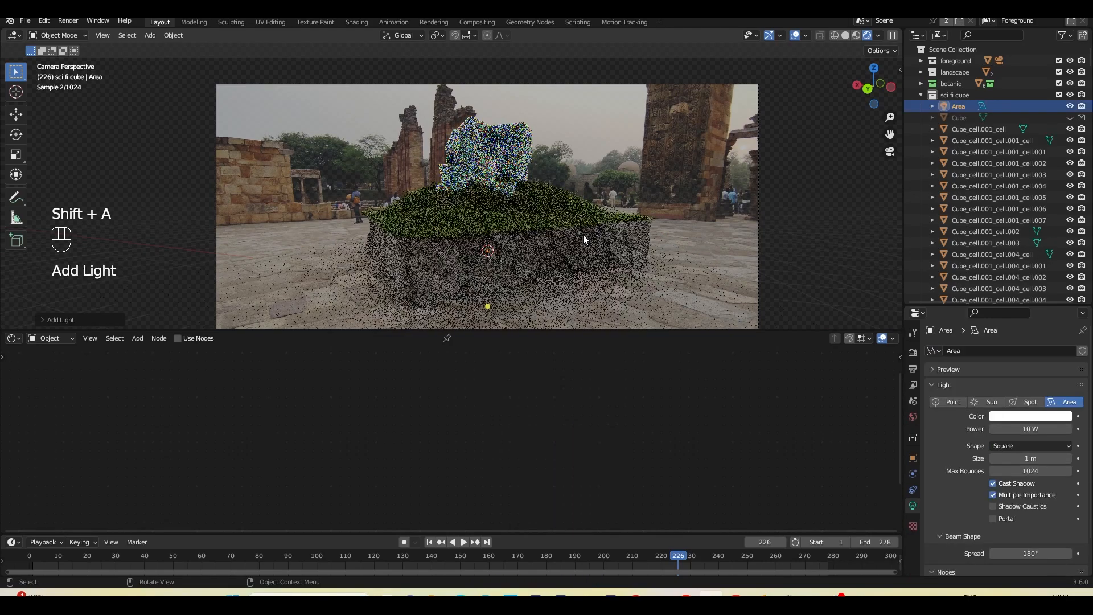
Move the area light into a new collection named light and collapse the sci fi cube collection.
{"action": "key", "text": "m"}
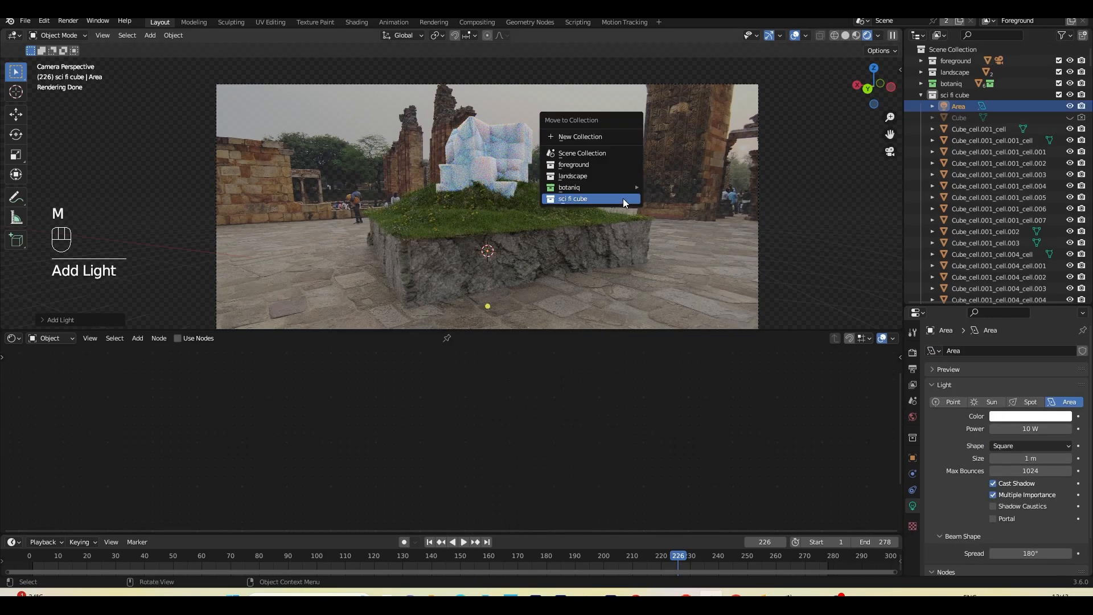
{"action": "left_click", "coordinate": [602, 139]}
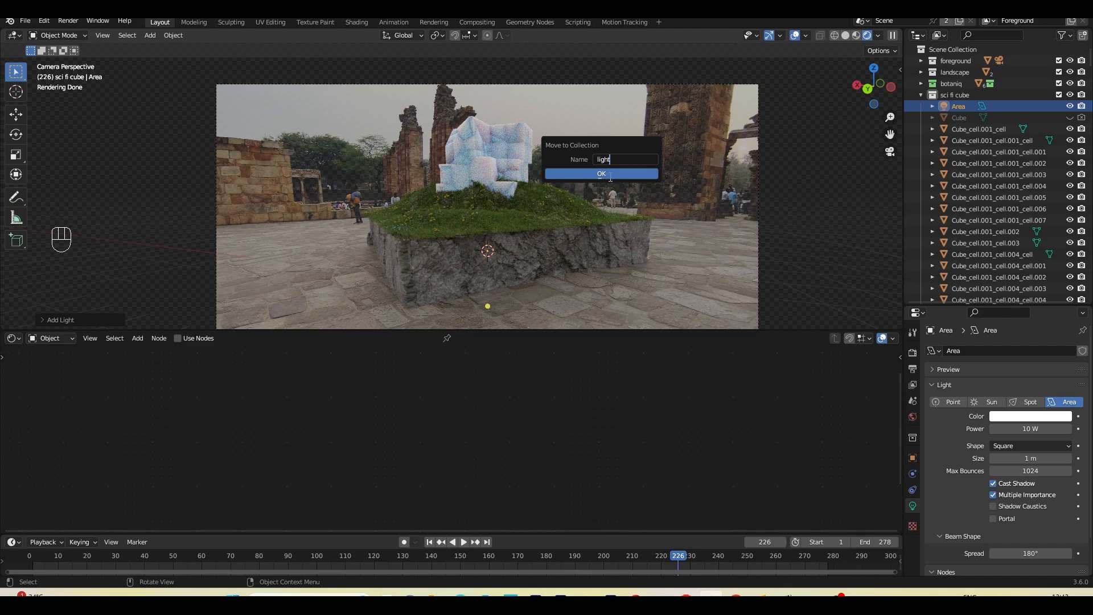
{"action": "left_click", "coordinate": [610, 174]}
{"action": "left_click", "coordinate": [921, 96]}
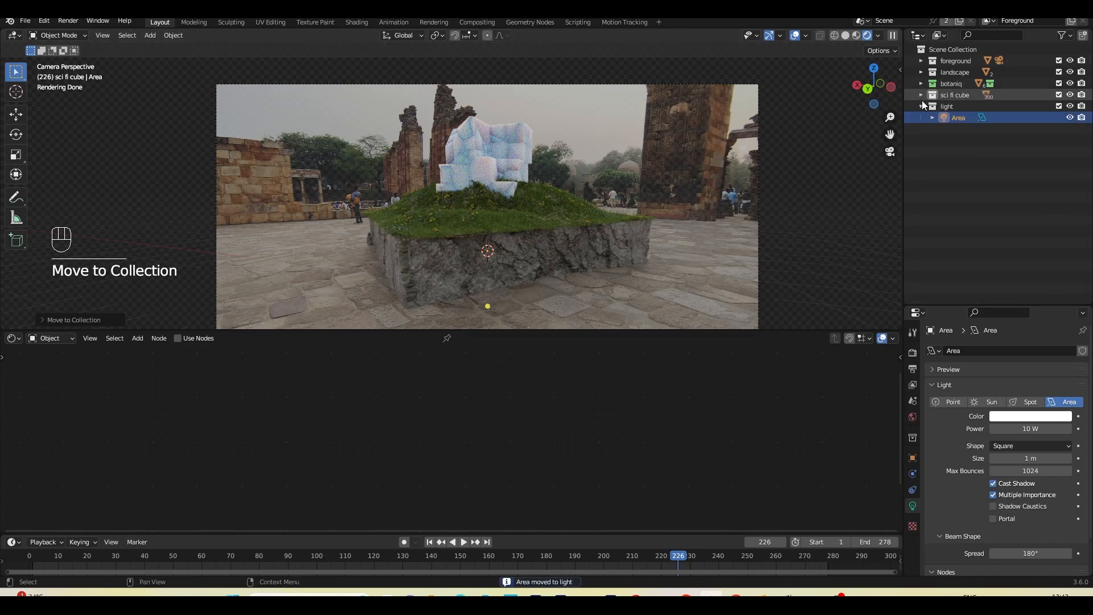
Raise the area light vertically above the cube and scale it up to cover the landscape.
{"action": "key", "text": "g"}
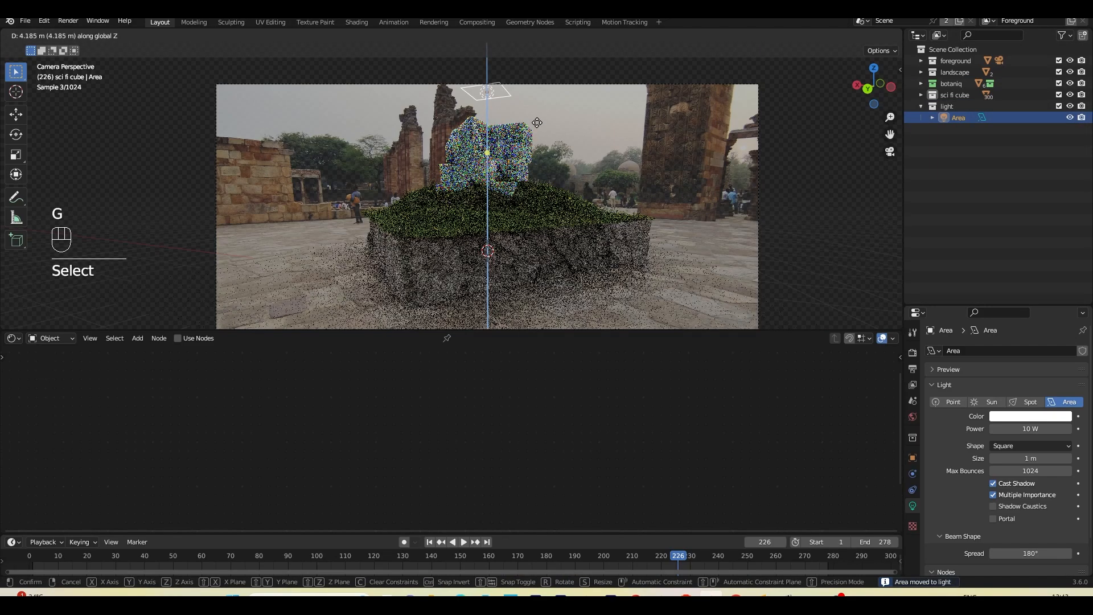
{"action": "key", "text": "s"}
{"action": "left_click", "coordinate": [852, 176]}
Set the area light's power to 1000 W and its color to a light orange.
{"action": "left_click", "coordinate": [1015, 431]}
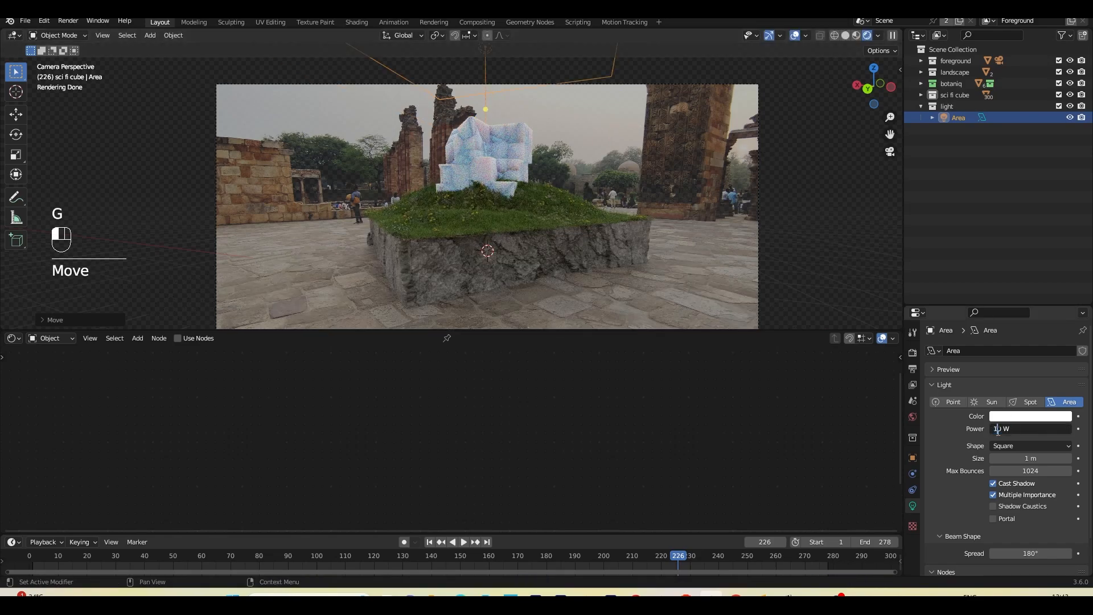
{"action": "type", "text": "1000"}
{"action": "key", "text": "Return"}
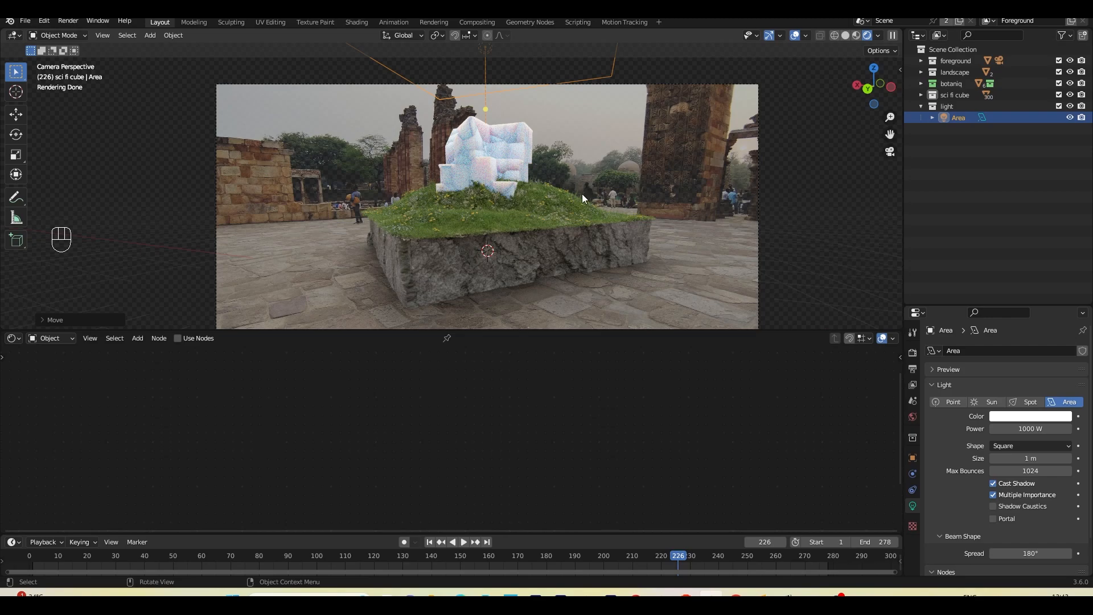
{"action": "left_click", "coordinate": [1043, 417]}
{"action": "mouse_move", "coordinate": [1008, 314]}
{"action": "left_mouse_down"}
{"action": "mouse_move", "coordinate": [1008, 330]}
{"action": "mouse_move", "coordinate": [1001, 318]}
{"action": "left_mouse_up"}
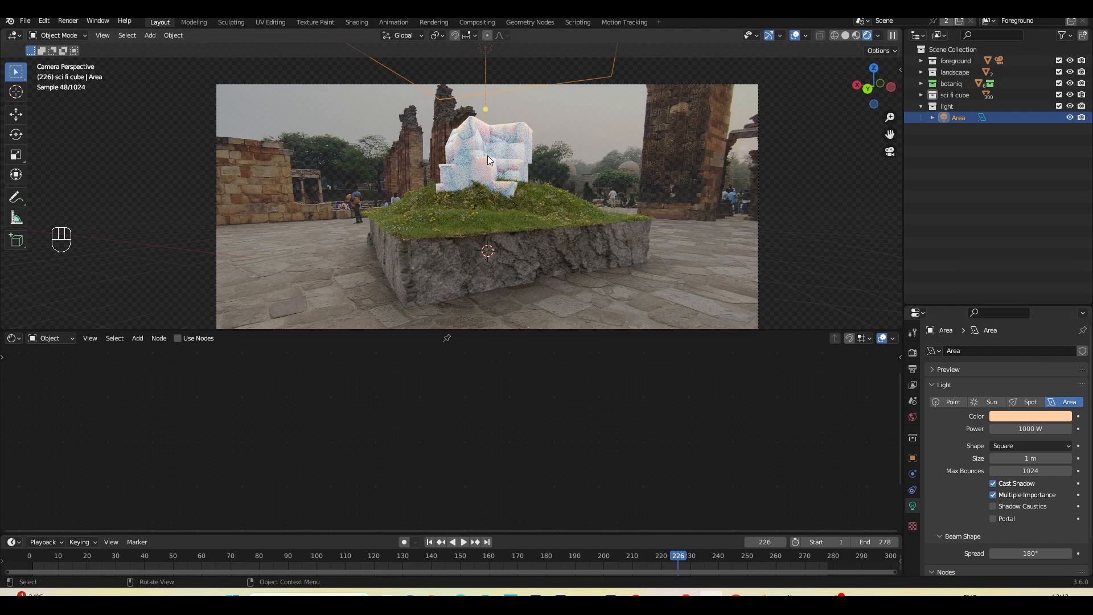
Play back the shot from an early frame in solid shading to review the cube on the landscape.
{"action": "left_click", "coordinate": [528, 132]}
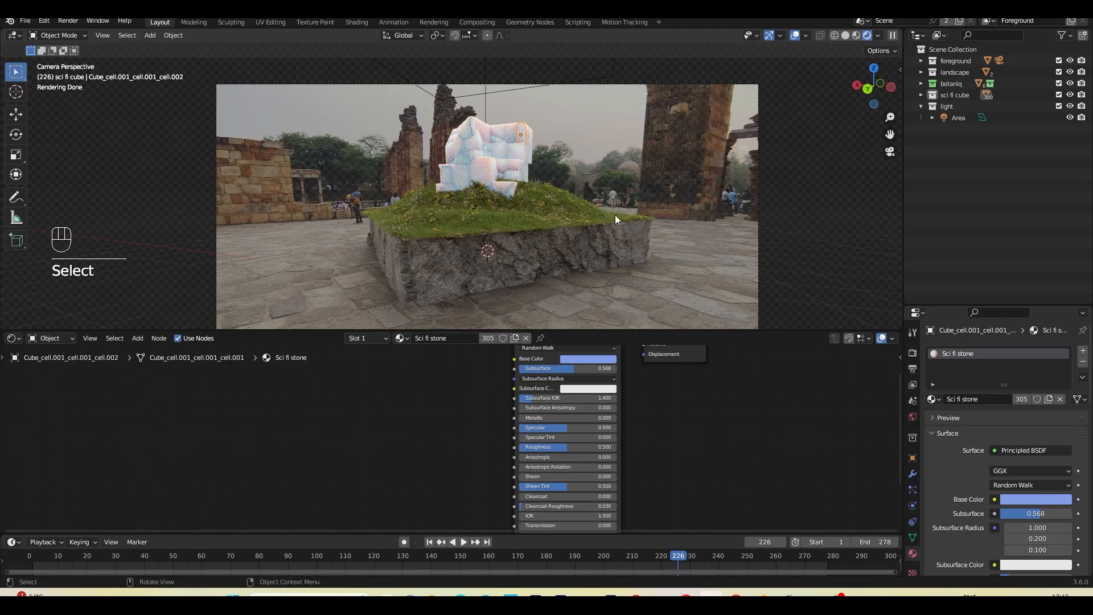
{"action": "middle_click_drag", "start_coordinate": [442, 237], "coordinate": [473, 226], "text": "shift"}
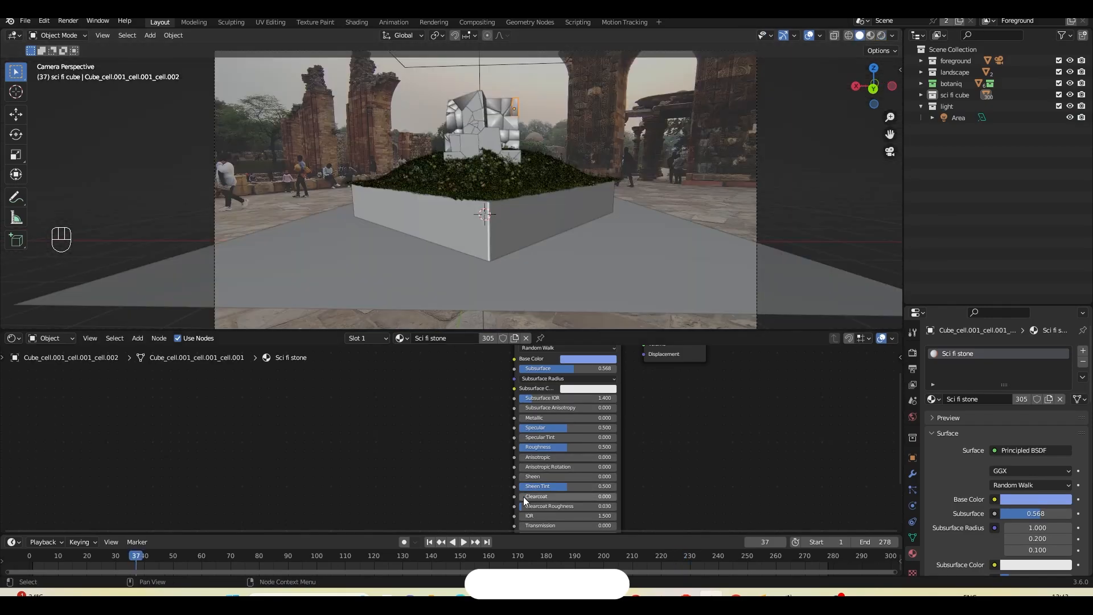
{"action": "left_click", "coordinate": [443, 541]}
{"action": "left_click", "coordinate": [463, 542]}
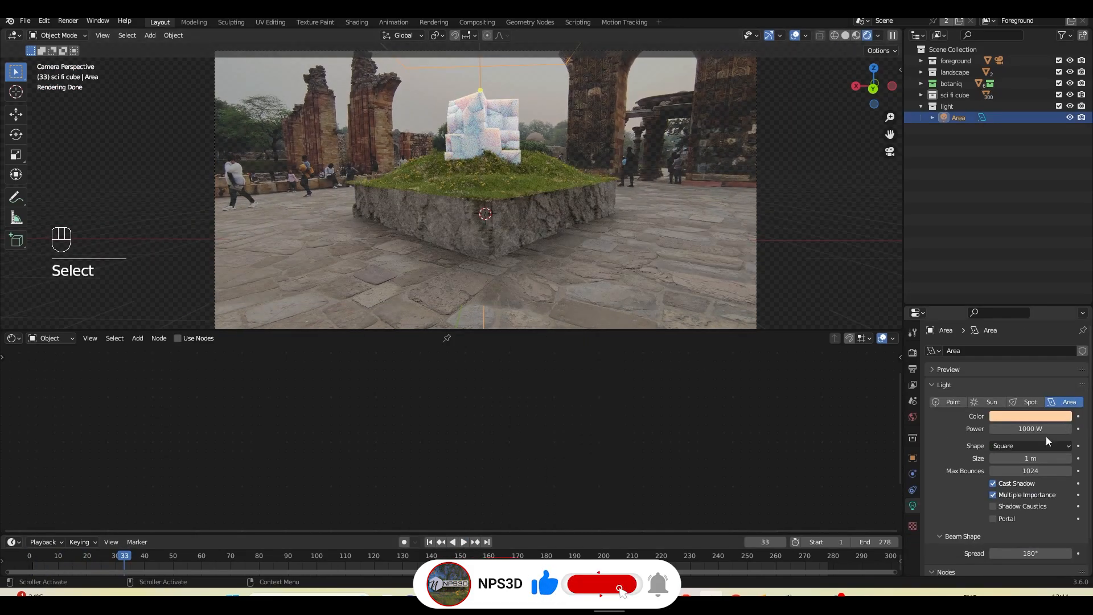
Set the area light's power to 500 W and its size to 2 m.
{"action": "left_click", "coordinate": [1028, 429]}
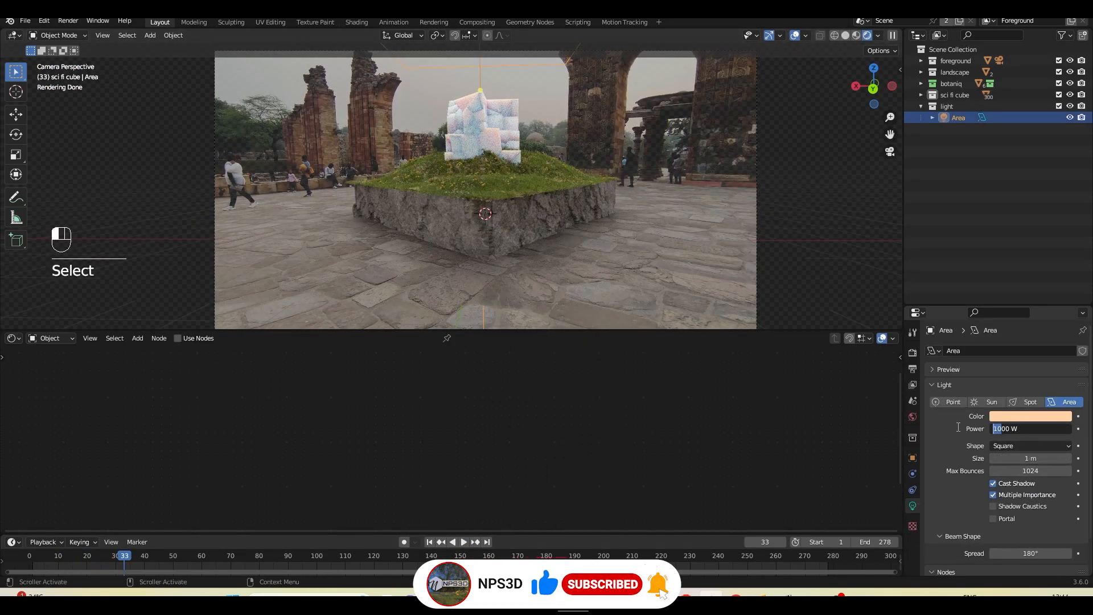
{"action": "key", "text": "Return"}
{"action": "left_click", "coordinate": [1030, 459]}
{"action": "type", "text": "2"}
{"action": "key", "text": "Return"}
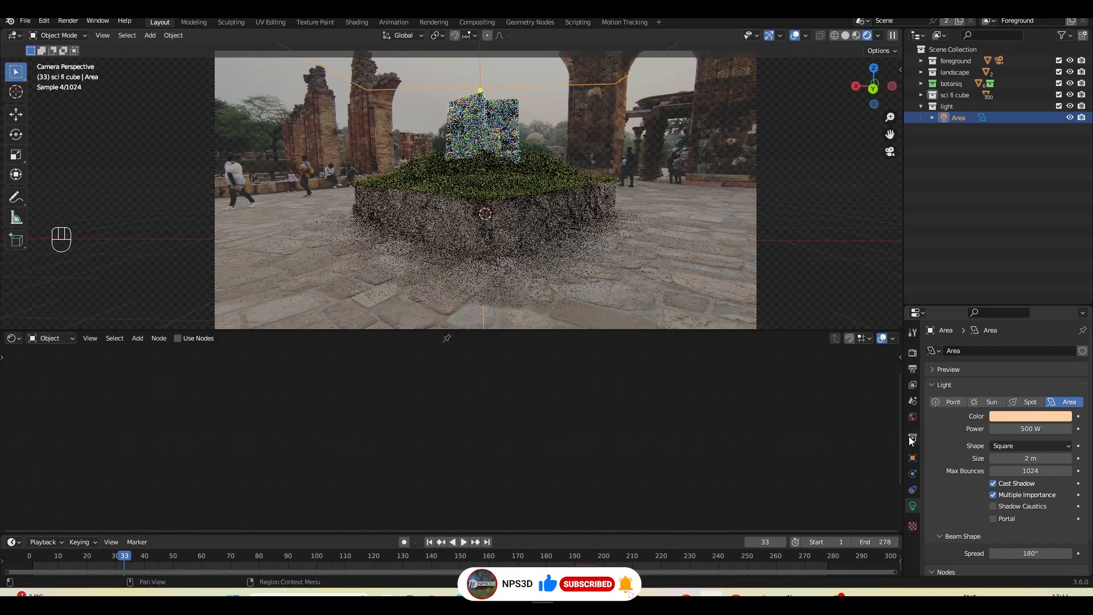
Move the area light further up above the cube and save the file.
{"action": "key", "text": "g"}
{"action": "left_click", "coordinate": [612, 183]}
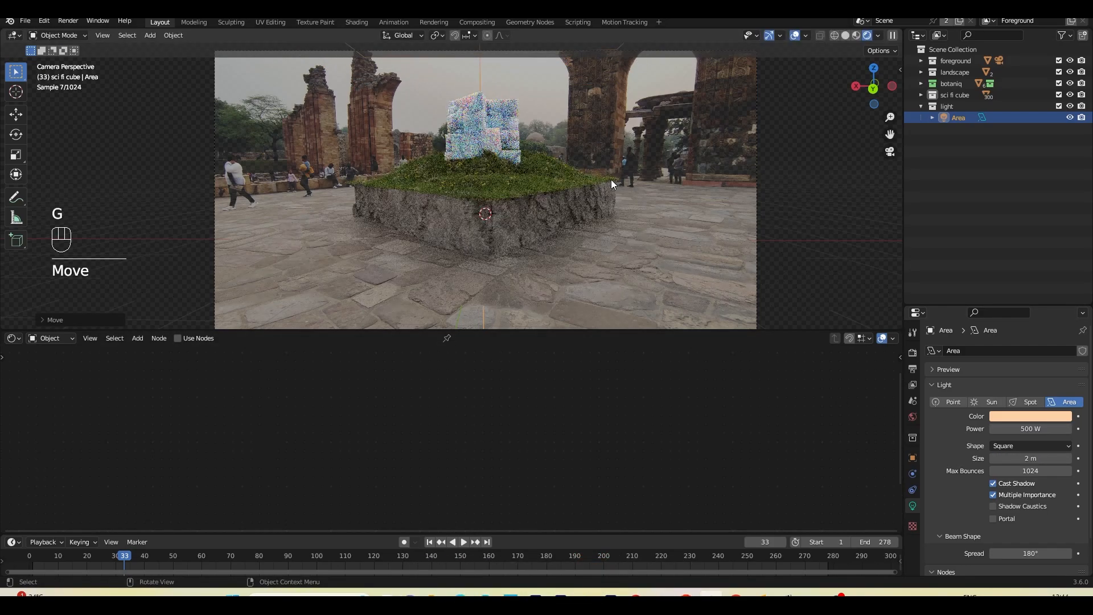
{"action": "key", "text": "ctrl+s"}
Scrub the timeline to frame 266 to review the lit scene from other camera positions, and save the file.
{"action": "scroll", "coordinate": [611, 180], "scroll_direction": "down", "scroll_amount": 2}
{"action": "middle_click_drag", "start_coordinate": [678, 189], "coordinate": [671, 205], "text": "shift"}
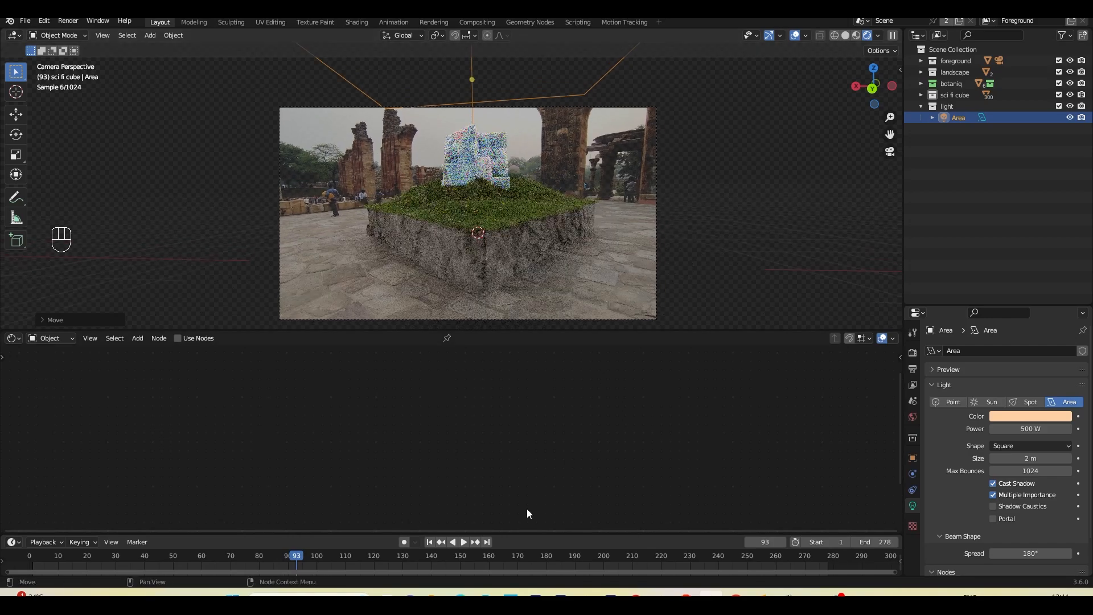
{"action": "left_click_drag", "start_coordinate": [555, 558], "coordinate": [793, 557]}
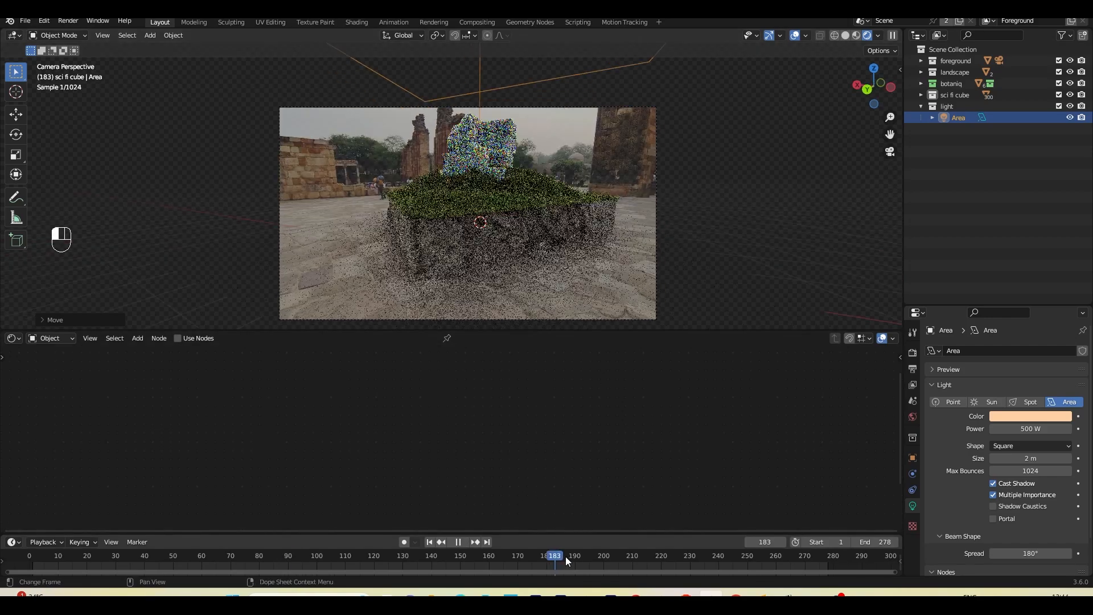
{"action": "scroll", "coordinate": [657, 264], "scroll_direction": "up", "scroll_amount": 2}
{"action": "middle_click_drag", "start_coordinate": [657, 264], "coordinate": [658, 233], "text": "shift"}
{"action": "key", "text": "ctrl+s"}
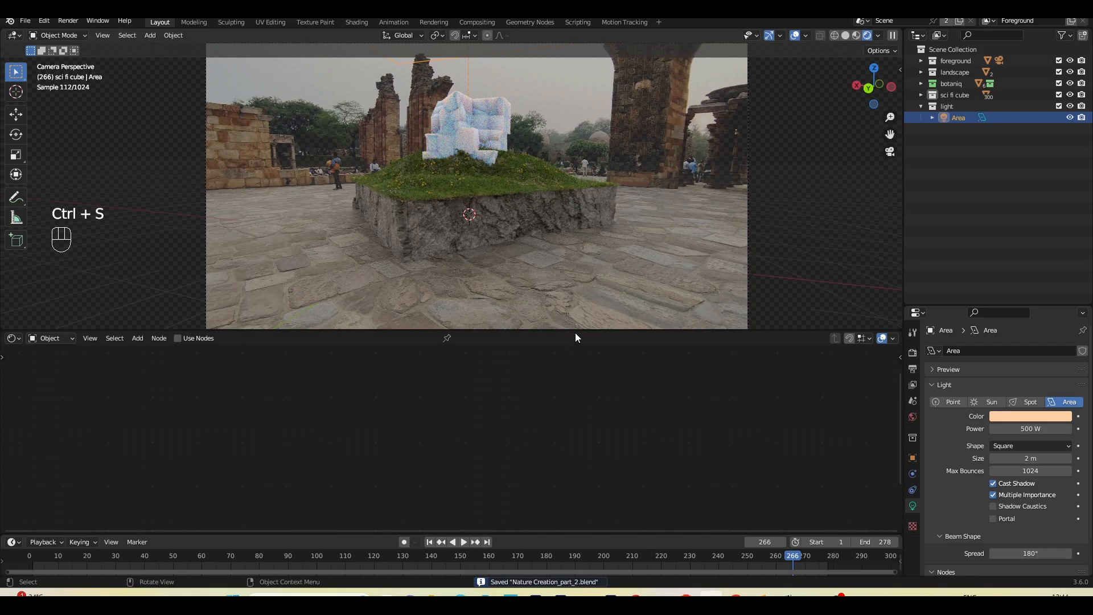
Enlarge the 3D viewport and the properties area, and switch the viewport to solid shading.
{"action": "left_click_drag", "start_coordinate": [575, 334], "coordinate": [577, 416]}
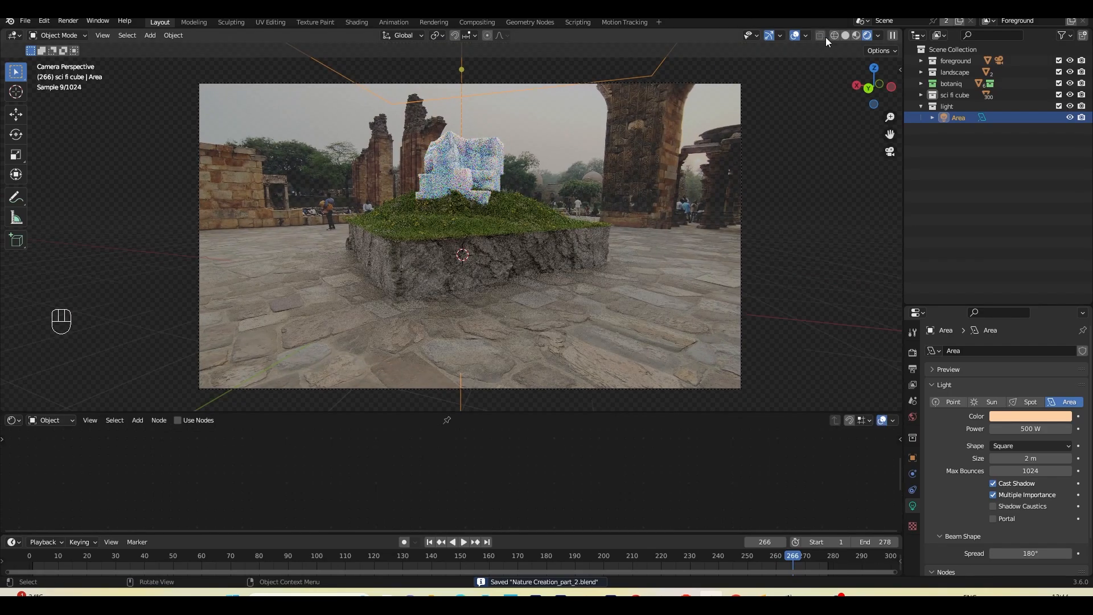
{"action": "left_click", "coordinate": [846, 35]}
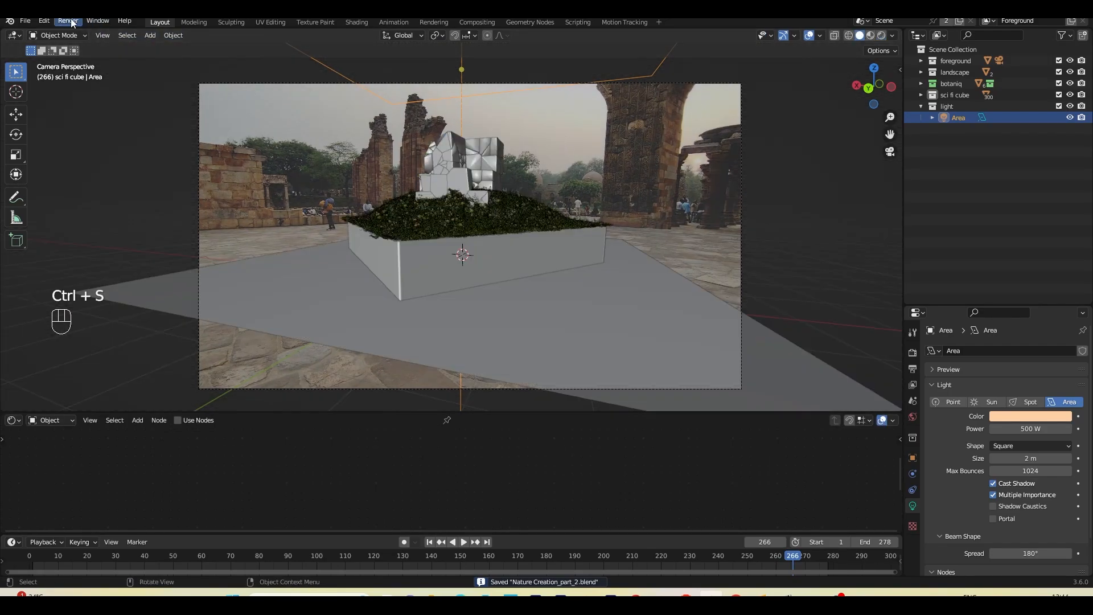
{"action": "left_click_drag", "start_coordinate": [938, 305], "coordinate": [939, 212]}
Set the Cycles render max samples to 256.
{"action": "left_click", "coordinate": [912, 261]}
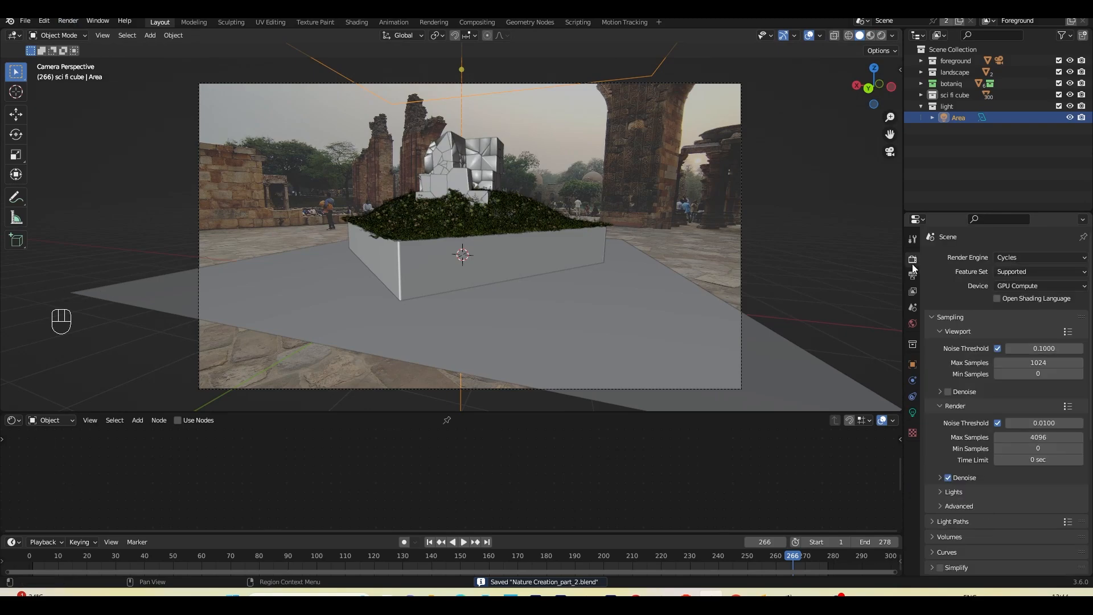
{"action": "scroll", "coordinate": [977, 425], "scroll_direction": "down", "scroll_amount": 5}
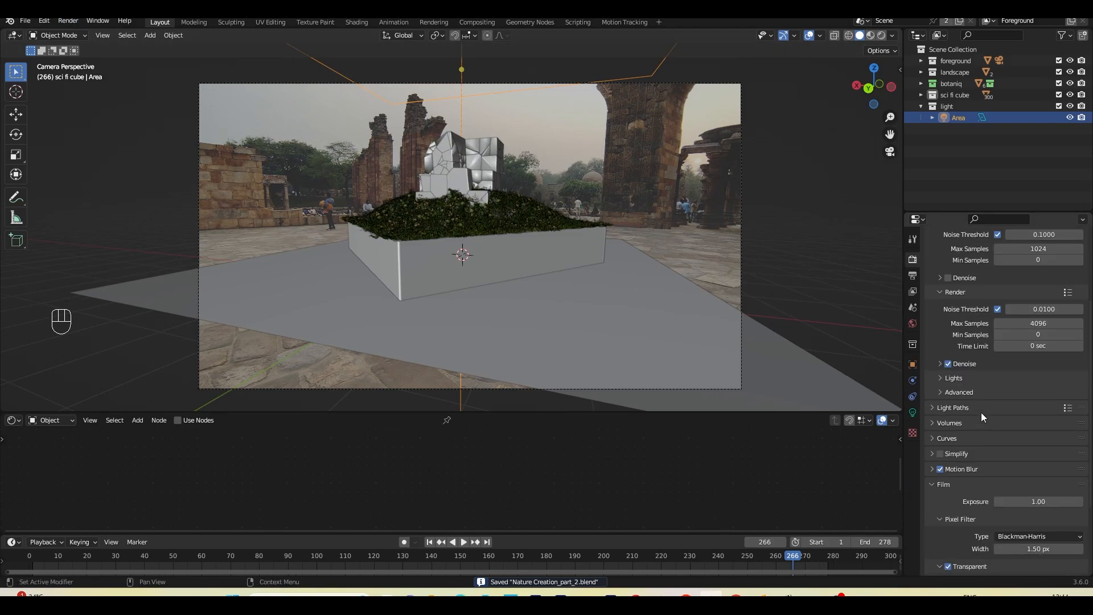
{"action": "double_click", "coordinate": [1032, 323]}
{"action": "type", "text": "256"}
{"action": "key", "text": "Return"}
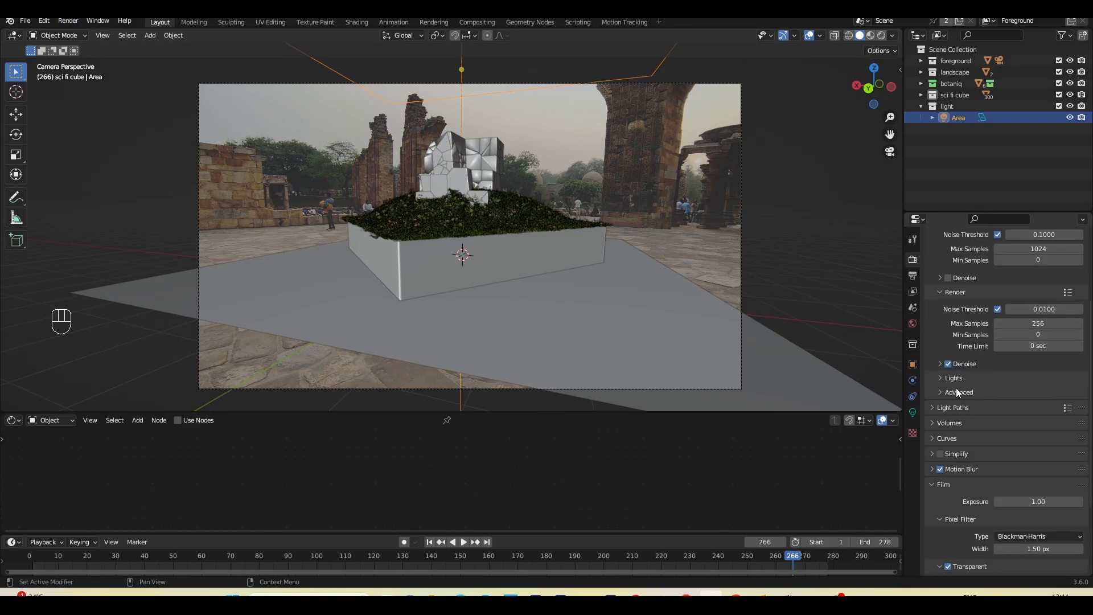
Set the diffuse and glossy max bounces to 12 in the light path settings.
{"action": "left_click", "coordinate": [952, 407]}
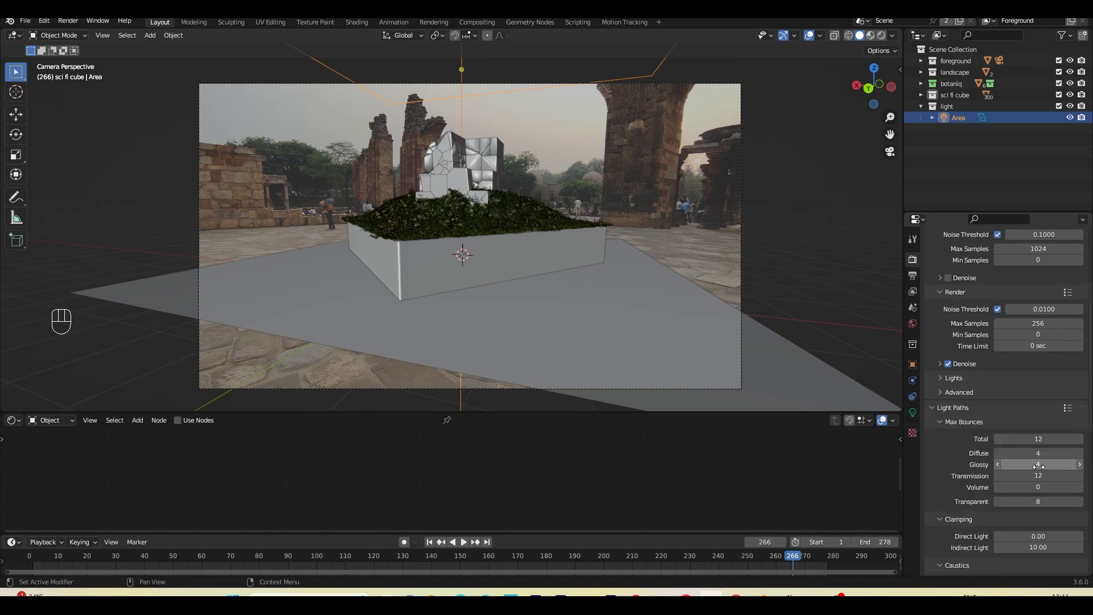
{"action": "left_click_drag", "start_coordinate": [1039, 466], "coordinate": [1014, 462]}
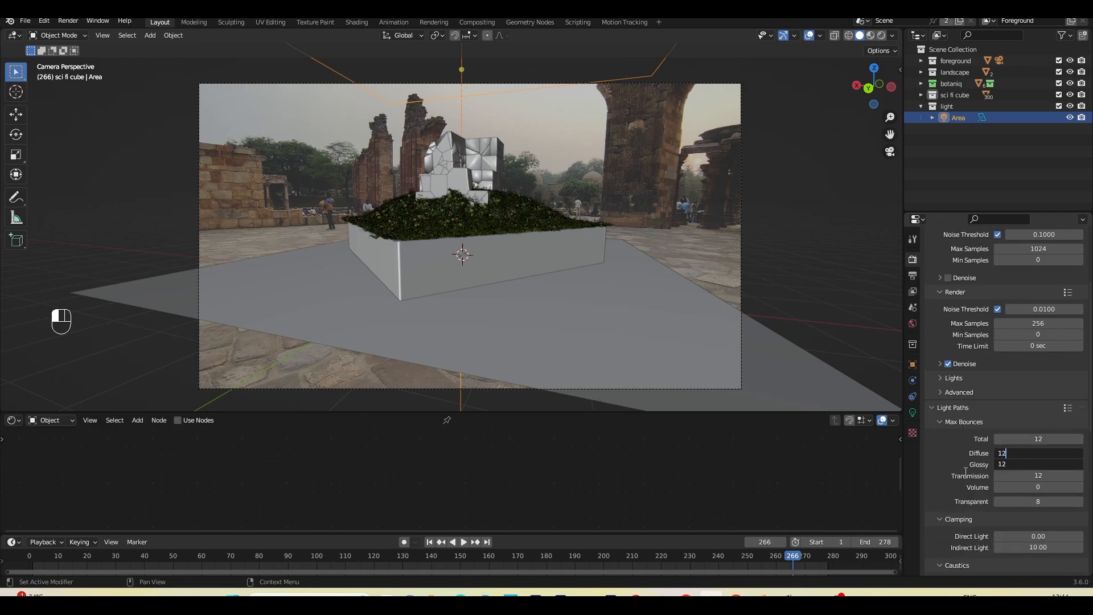
{"action": "type", "text": "12"}
{"action": "key", "text": "Return"}
{"action": "scroll", "coordinate": [945, 467], "scroll_direction": "down", "scroll_amount": 10}
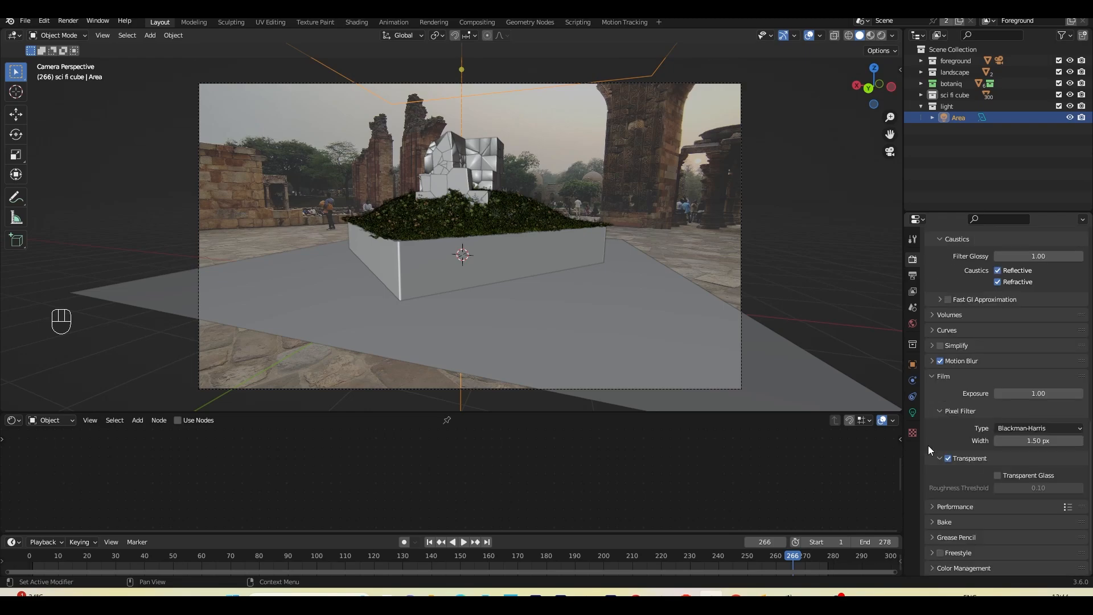
Render frame 266 as a still image and inspect the cube and landscape in the result.
{"action": "left_click", "coordinate": [68, 22]}
{"action": "left_click", "coordinate": [82, 33]}
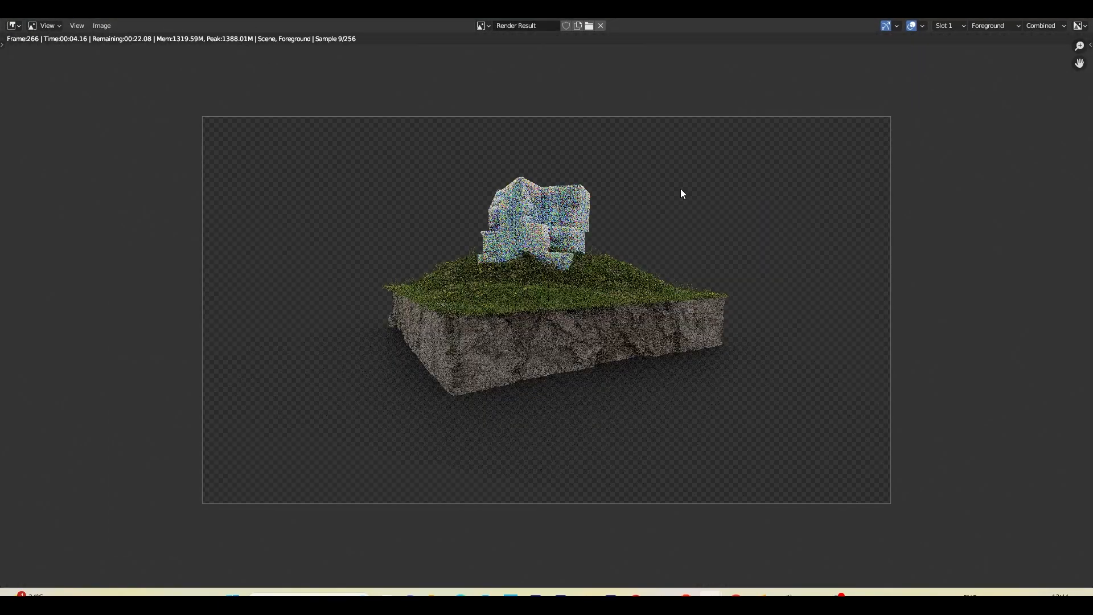
{"action": "scroll", "coordinate": [596, 288], "scroll_direction": "up", "scroll_amount": 2}
{"action": "scroll", "coordinate": [596, 288], "scroll_direction": "down", "scroll_amount": 2}
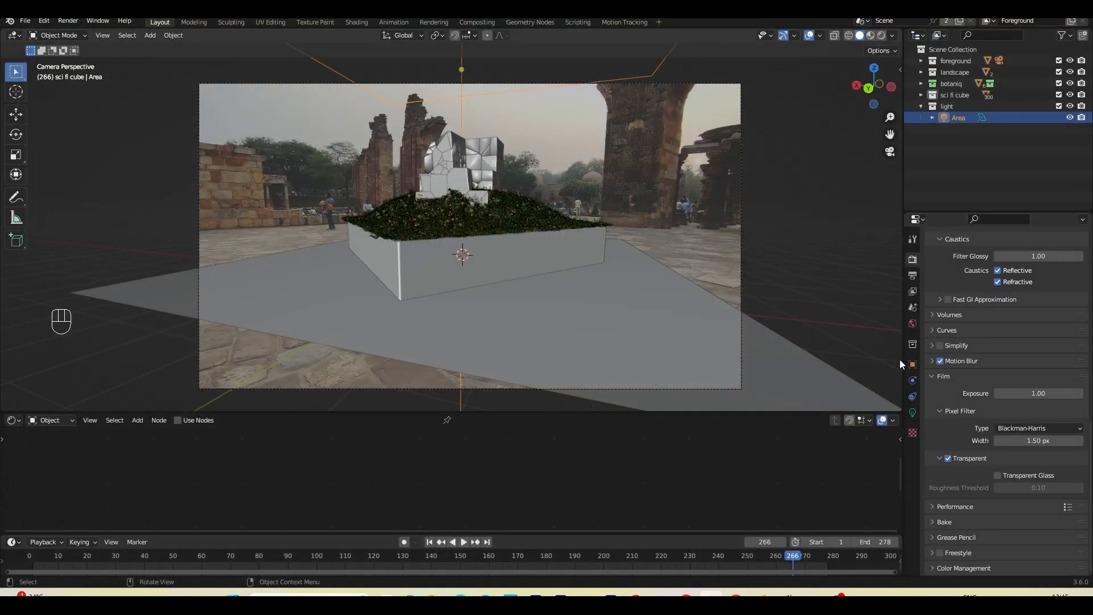
Set the world background strength to 3.
{"action": "left_click", "coordinate": [913, 323]}
{"action": "left_click", "coordinate": [1044, 443]}
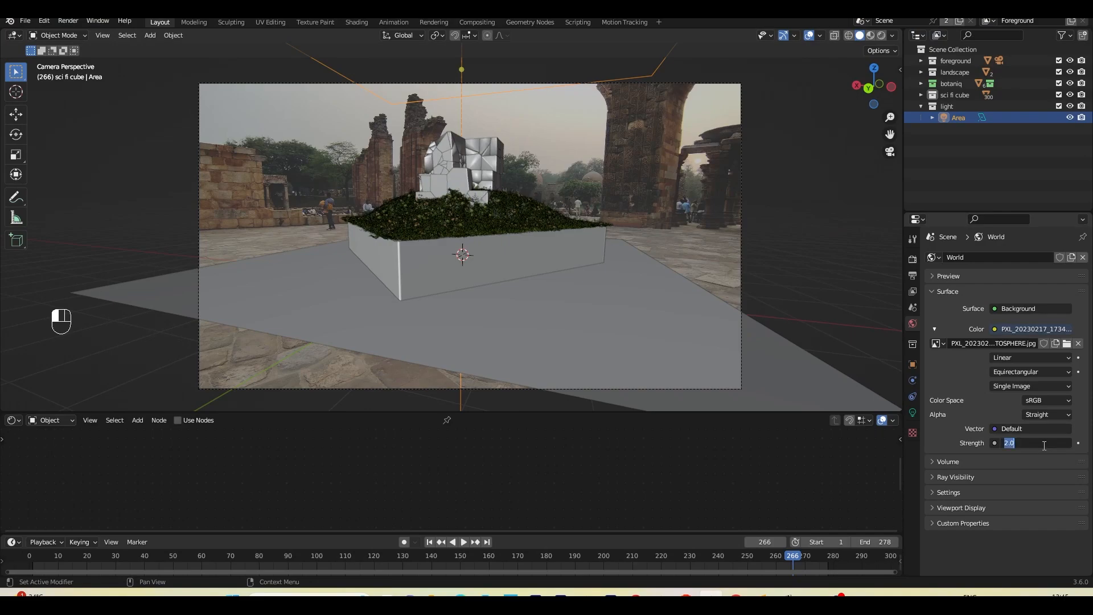
{"action": "key", "text": "Return"}
{"action": "left_click", "coordinate": [883, 36]}
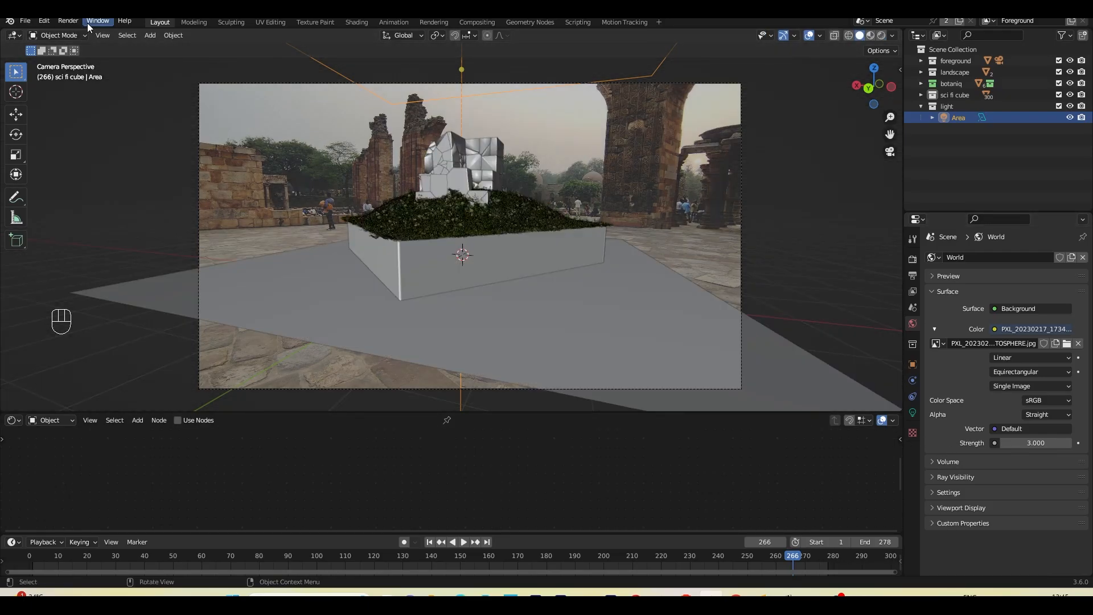
Render frame 266 as a still image to check the brighter world lighting, and close the result.
{"action": "left_click", "coordinate": [68, 21]}
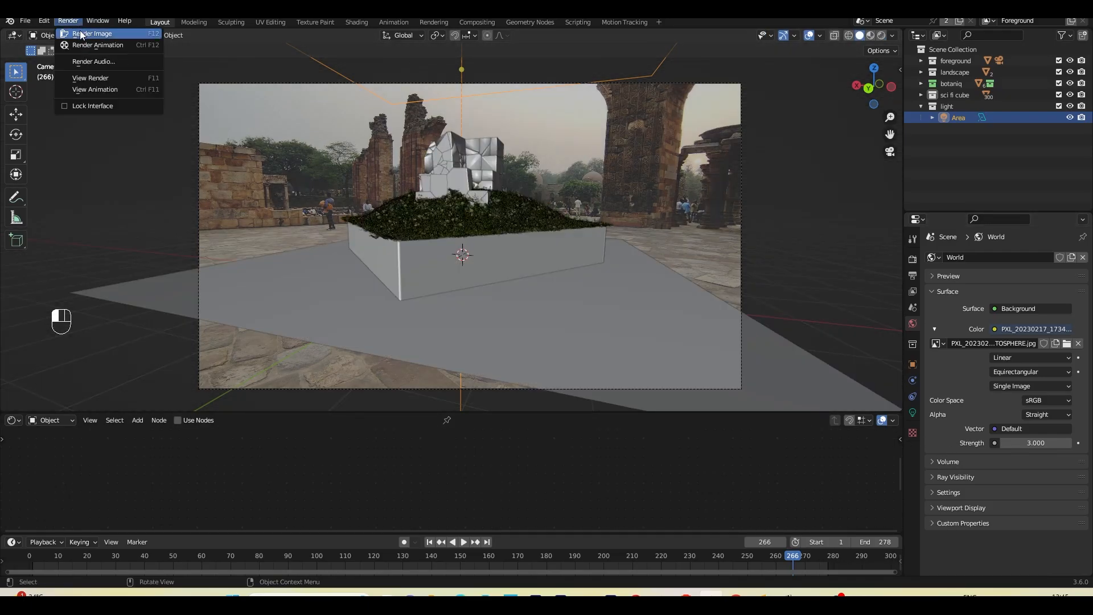
{"action": "left_click", "coordinate": [80, 31]}
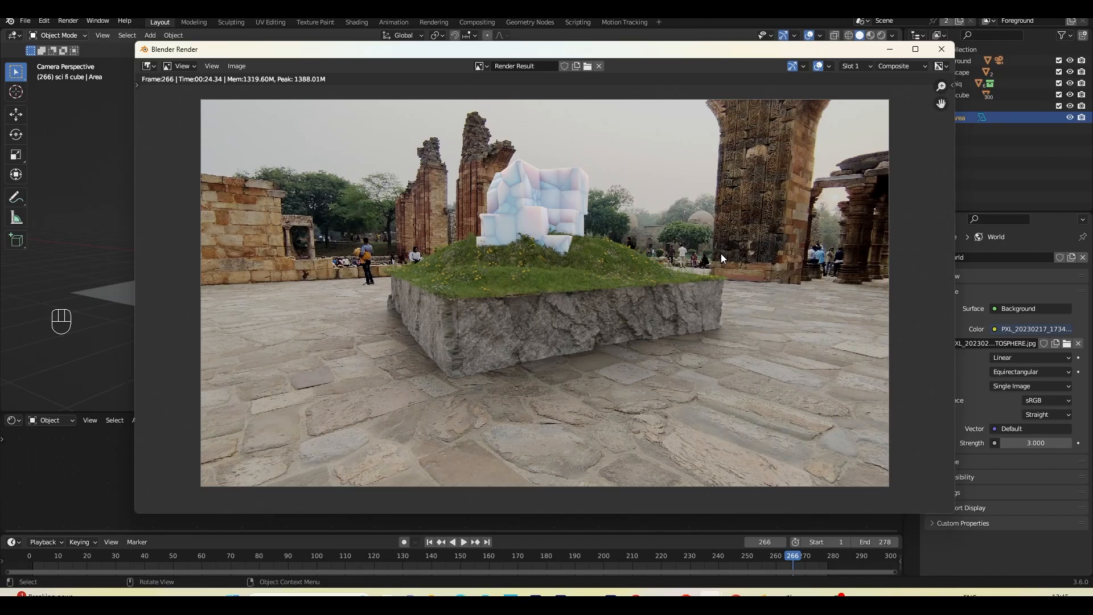
{"action": "left_click", "coordinate": [941, 50]}
Scatter the Botaniq asset pps_Rocks_Coast_A_spring-summer-autumn from the rocks category on the landscape.
{"action": "scroll", "coordinate": [577, 234], "scroll_direction": "up", "scroll_amount": 3}
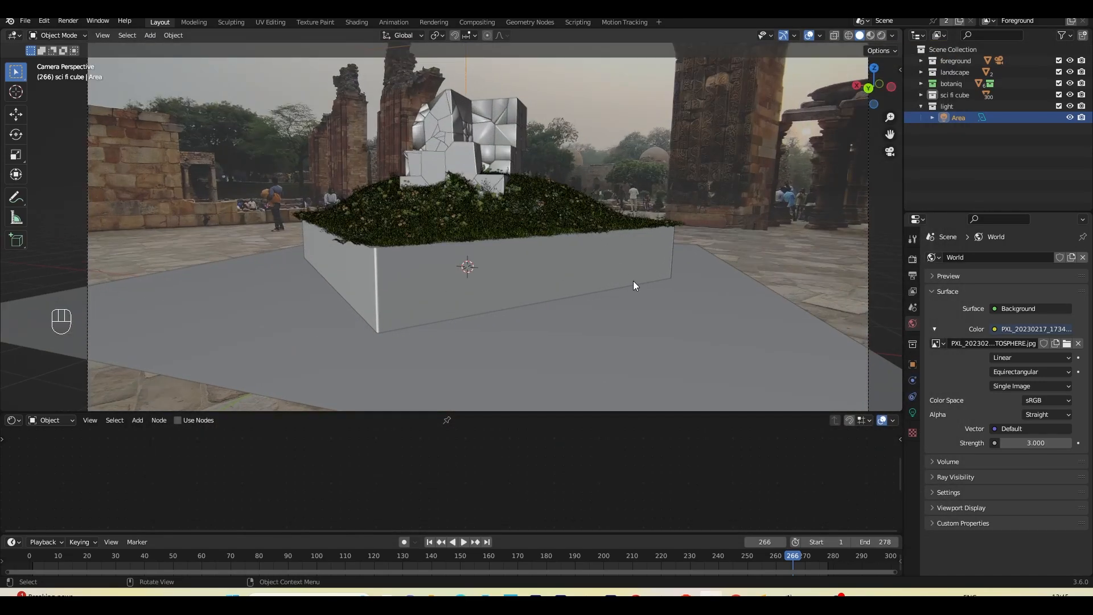
{"action": "left_click", "coordinate": [576, 213]}
{"action": "key", "text": "n"}
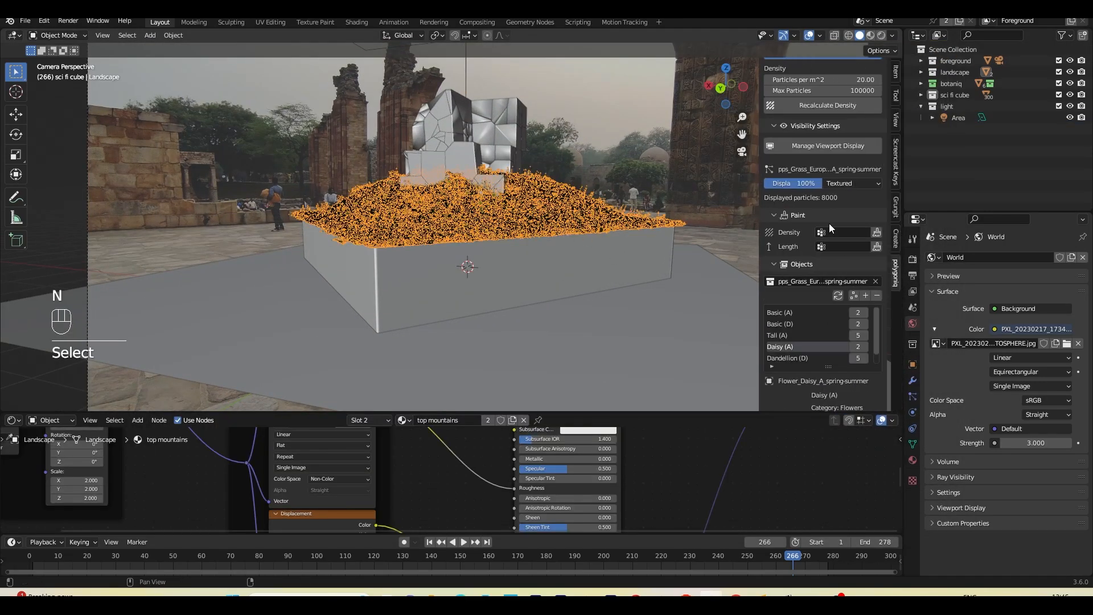
{"action": "scroll", "coordinate": [821, 283], "scroll_direction": "up", "scroll_amount": 15}
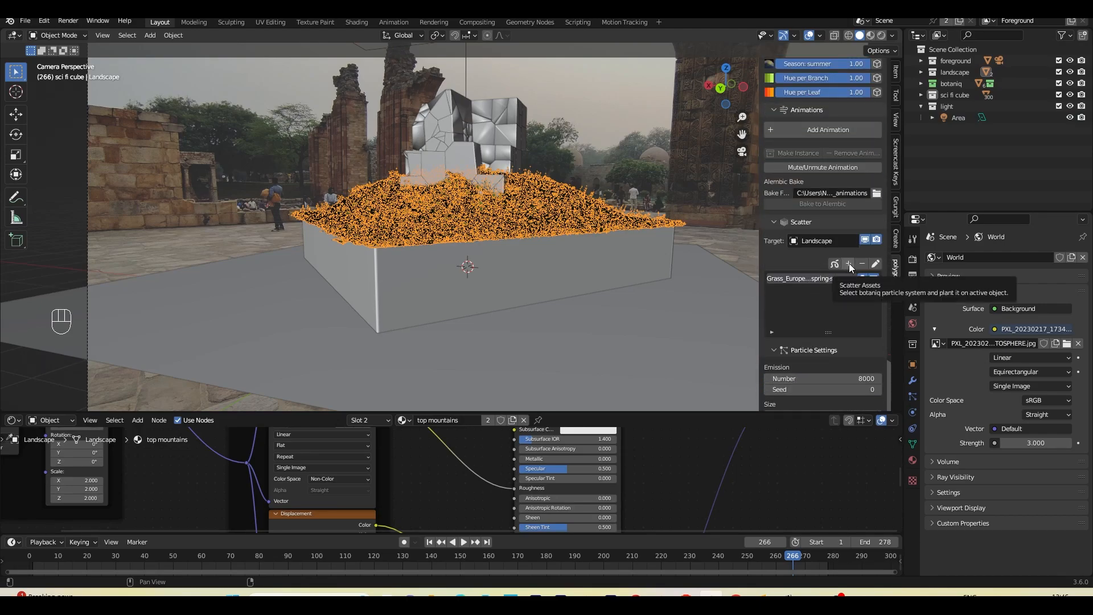
{"action": "left_click", "coordinate": [849, 263]}
{"action": "left_click", "coordinate": [829, 323]}
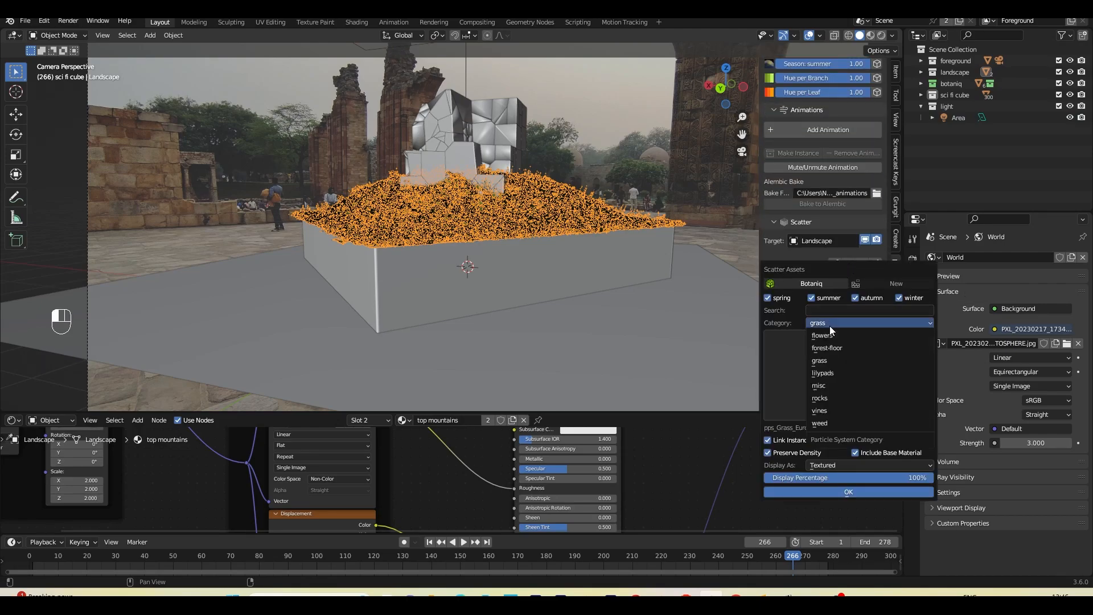
{"action": "left_click", "coordinate": [832, 399]}
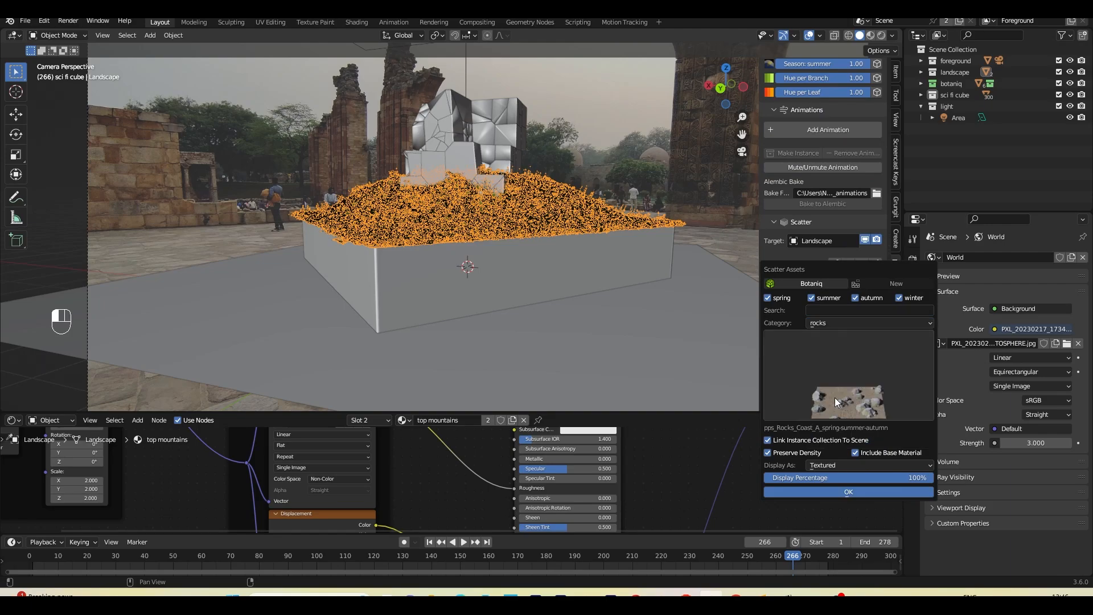
{"action": "left_click", "coordinate": [862, 493]}
{"action": "left_click", "coordinate": [490, 236]}
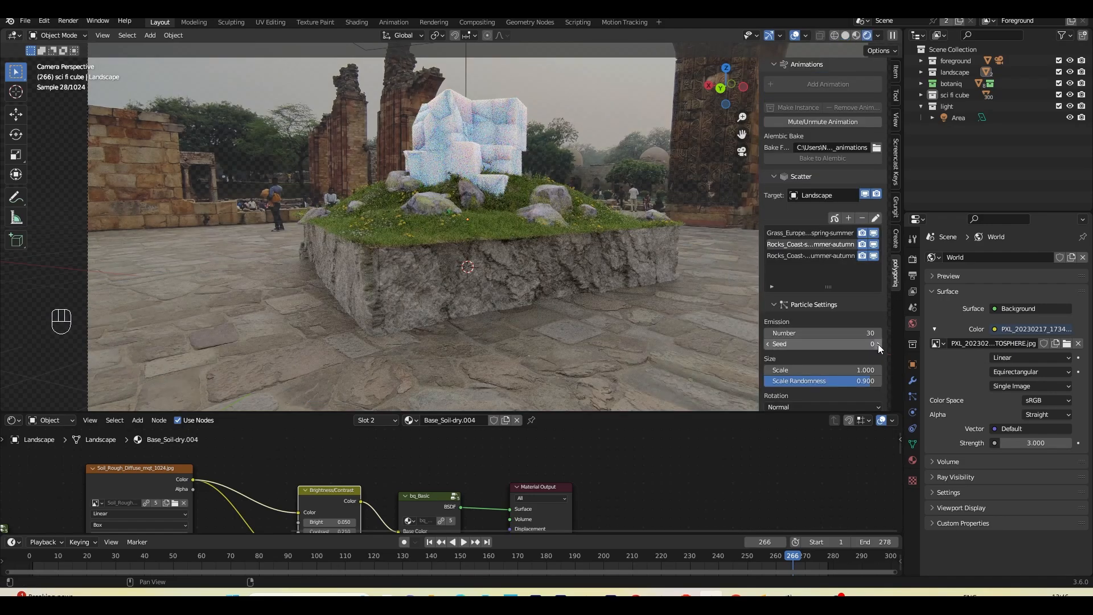
Set the rock scatter on the landscape to 21 particles with seed 16, and save the file.
{"action": "left_click", "coordinate": [878, 346]}
{"action": "left_click", "coordinate": [879, 347]}
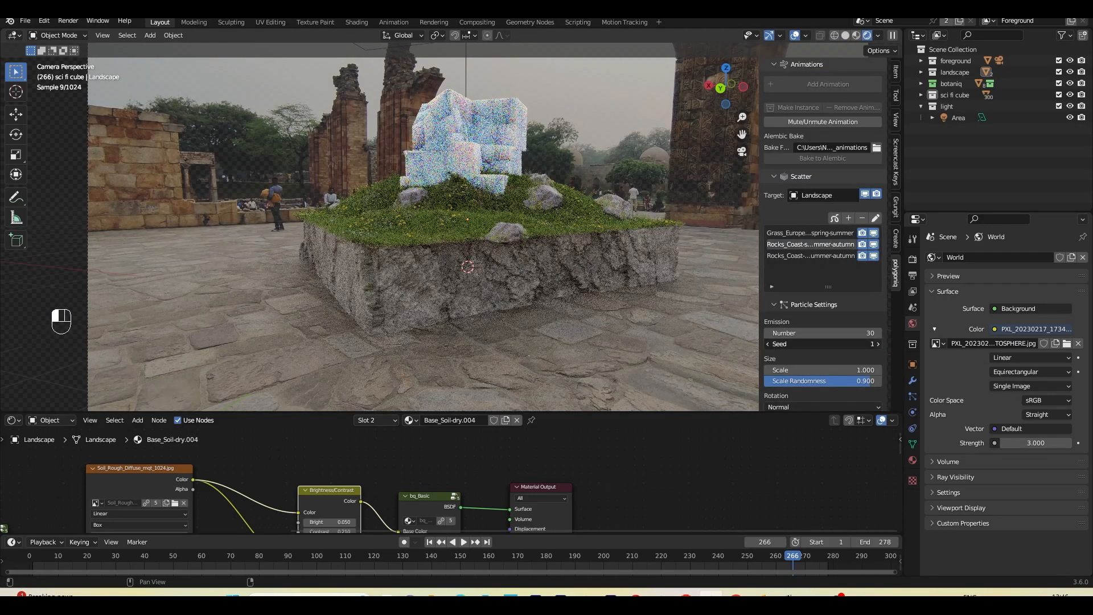
{"action": "left_click", "coordinate": [878, 347]}
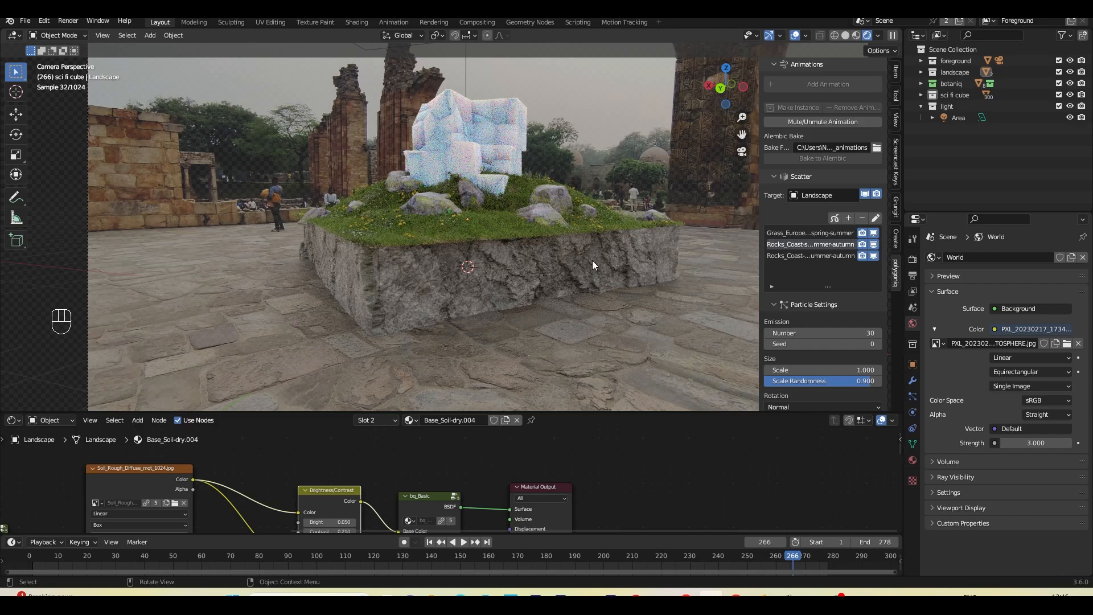
{"action": "left_click", "coordinate": [864, 342]}
{"action": "type", "text": "12"}
{"action": "key", "text": "Return"}
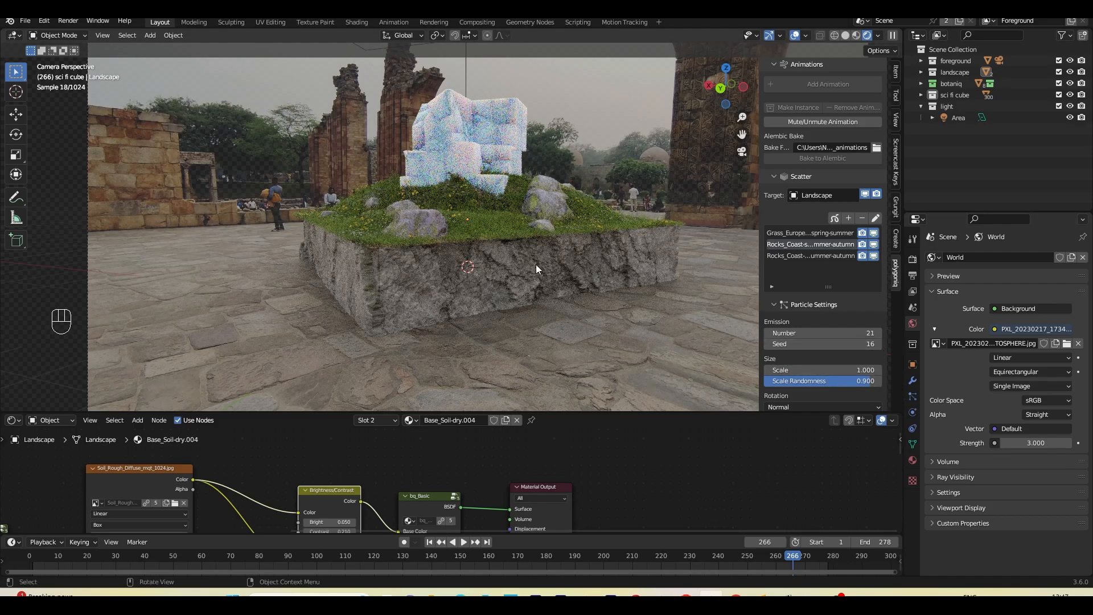
{"action": "key", "text": "ctrl+s"}
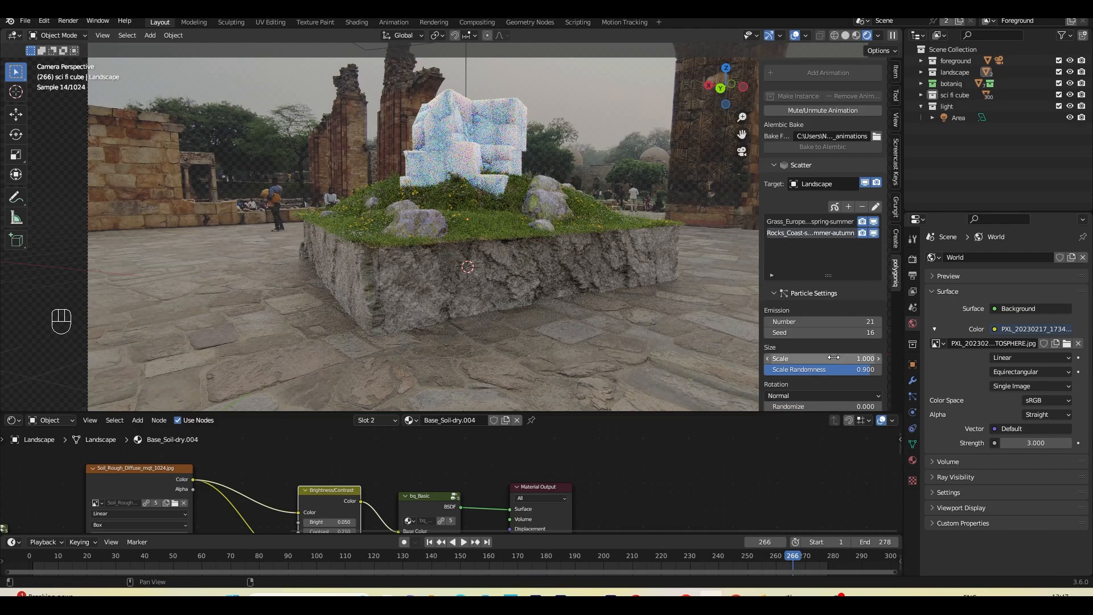
Reduce the scale of the scattered rocks to 0.740.
{"action": "left_click_drag", "start_coordinate": [835, 360], "coordinate": [820, 359]}
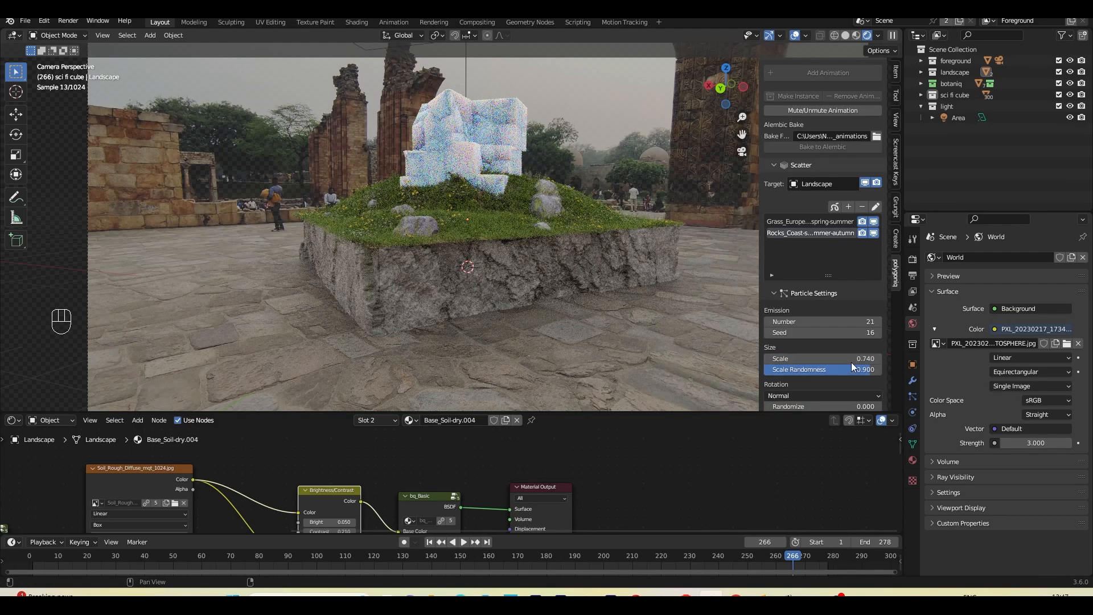
{"action": "left_click_drag", "start_coordinate": [823, 322], "coordinate": [839, 342]}
{"action": "key", "text": "ctrl+z"}
{"action": "scroll", "coordinate": [831, 350], "scroll_direction": "down", "scroll_amount": 8}
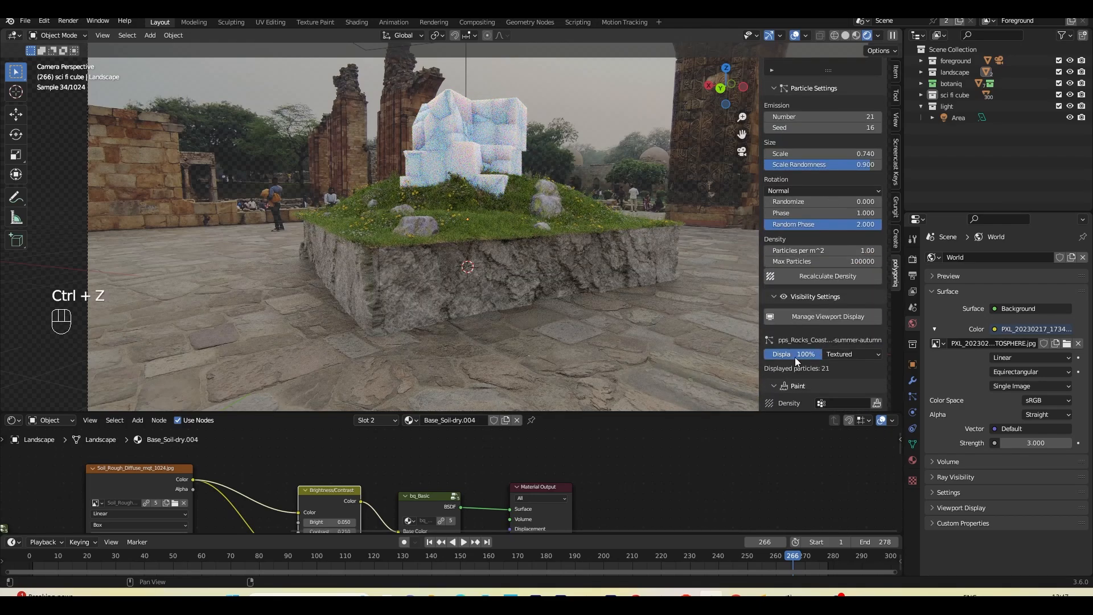
{"action": "scroll", "coordinate": [860, 375], "scroll_direction": "down", "scroll_amount": 4}
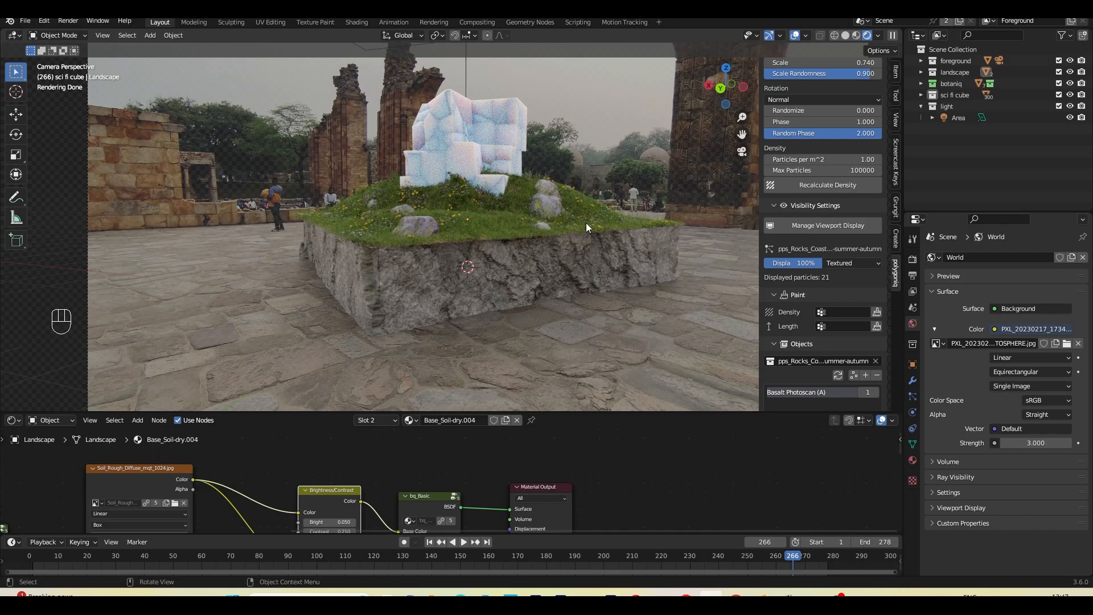
Add a UV sphere, scale it down and move it towards the grass in front of the cube.
{"action": "key", "text": "shift+a"}
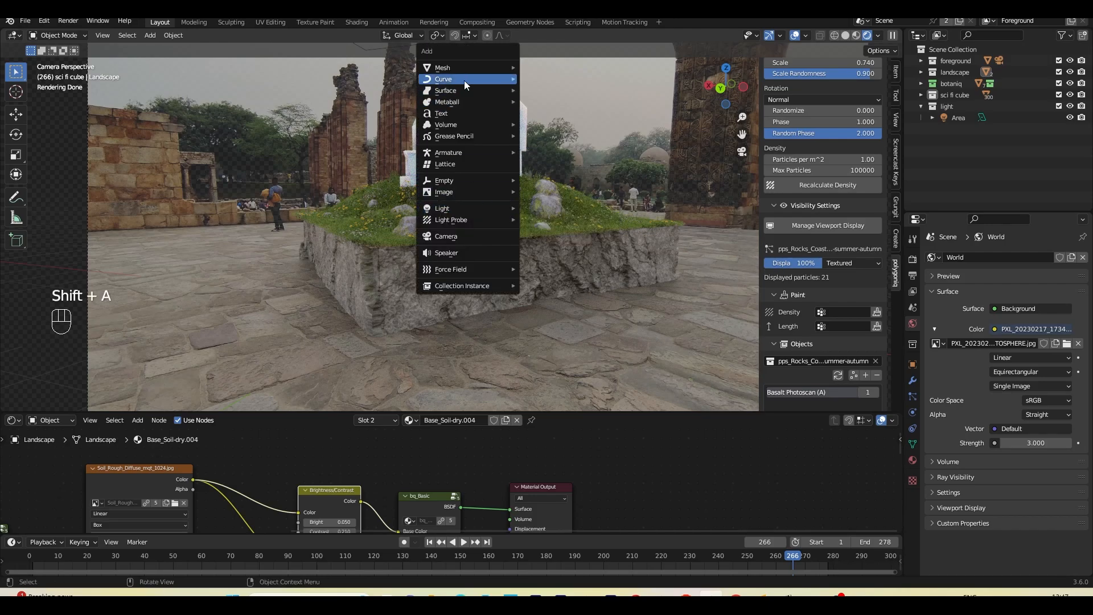
{"action": "mouse_move", "coordinate": [463, 69]}
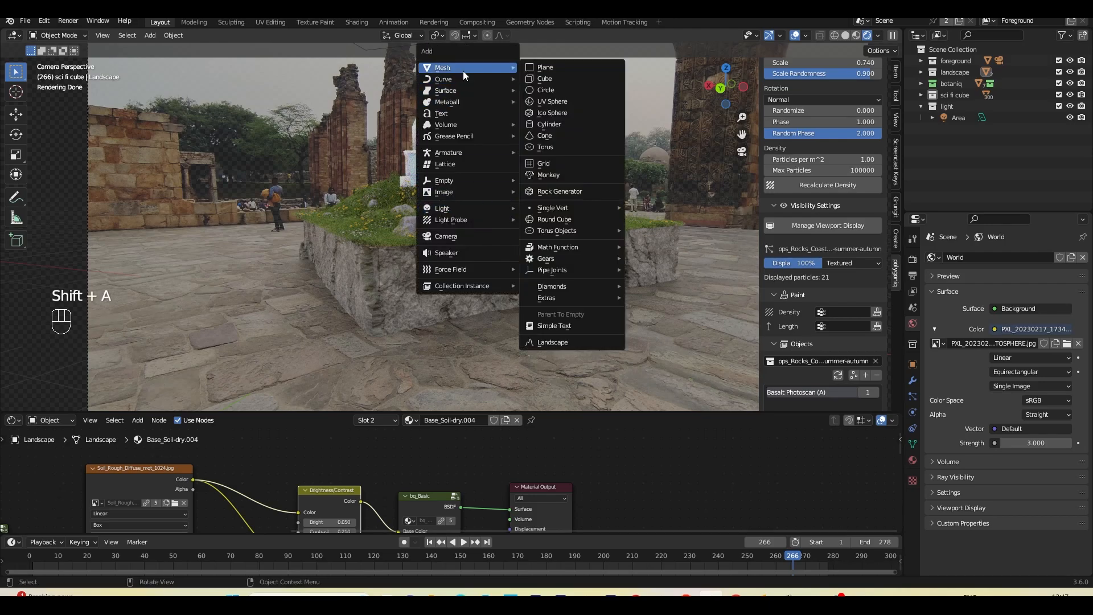
{"action": "left_click", "coordinate": [551, 103]}
{"action": "key", "text": "s"}
{"action": "left_click", "coordinate": [561, 249]}
{"action": "key", "text": "g"}
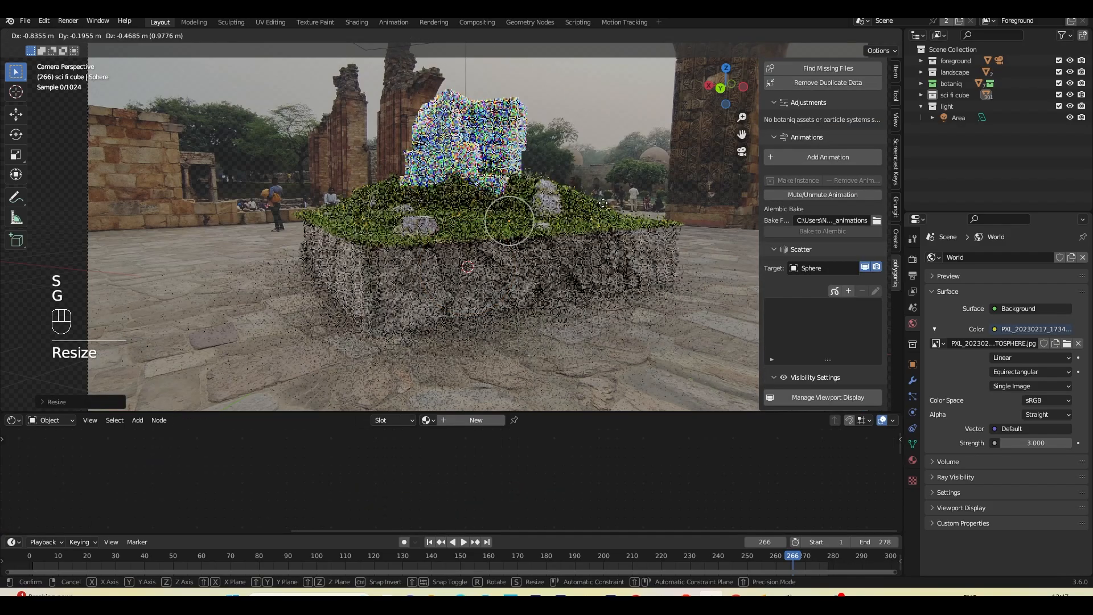
{"action": "left_click", "coordinate": [603, 203]}
Position the sphere on the grass in front of the cube beside the large rock, and return to camera view.
{"action": "mouse_move", "coordinate": [604, 205]}
{"action": "middle_mouse_down"}
{"action": "mouse_move", "coordinate": [644, 251]}
{"action": "mouse_move", "coordinate": [655, 296]}
{"action": "mouse_move", "coordinate": [598, 212]}
{"action": "middle_mouse_up"}
{"action": "key", "text": "g"}
{"action": "left_click", "coordinate": [630, 327]}
{"action": "key", "text": "g"}
{"action": "key", "text": "g"}
{"action": "key", "text": "z"}
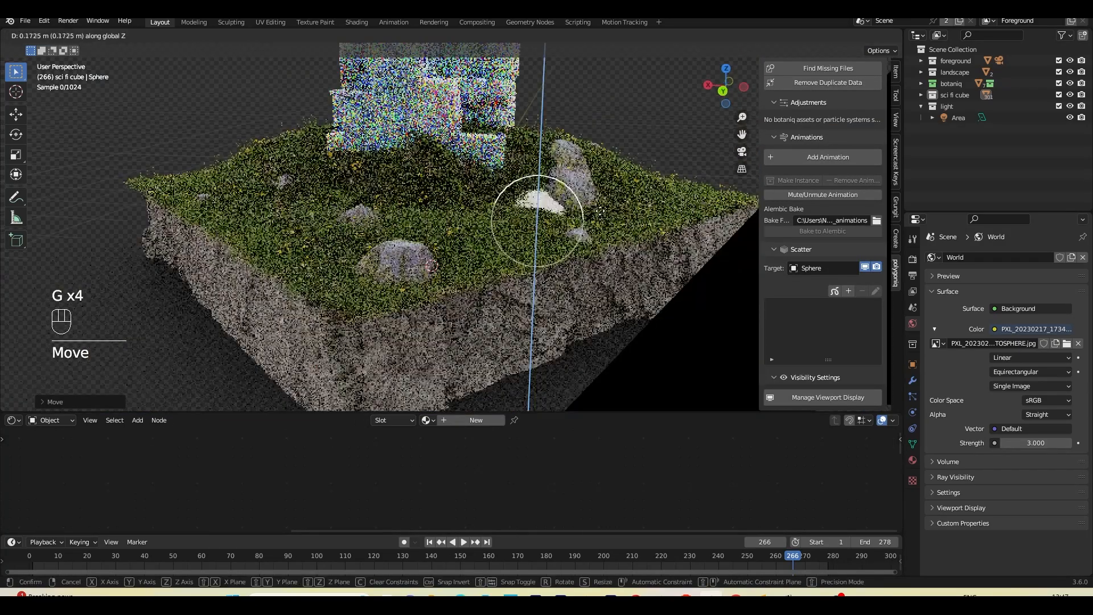
{"action": "left_click", "coordinate": [597, 210]}
{"action": "key", "text": "g"}
{"action": "left_click", "coordinate": [603, 214]}
{"action": "middle_click_drag", "start_coordinate": [602, 215], "coordinate": [595, 188]}
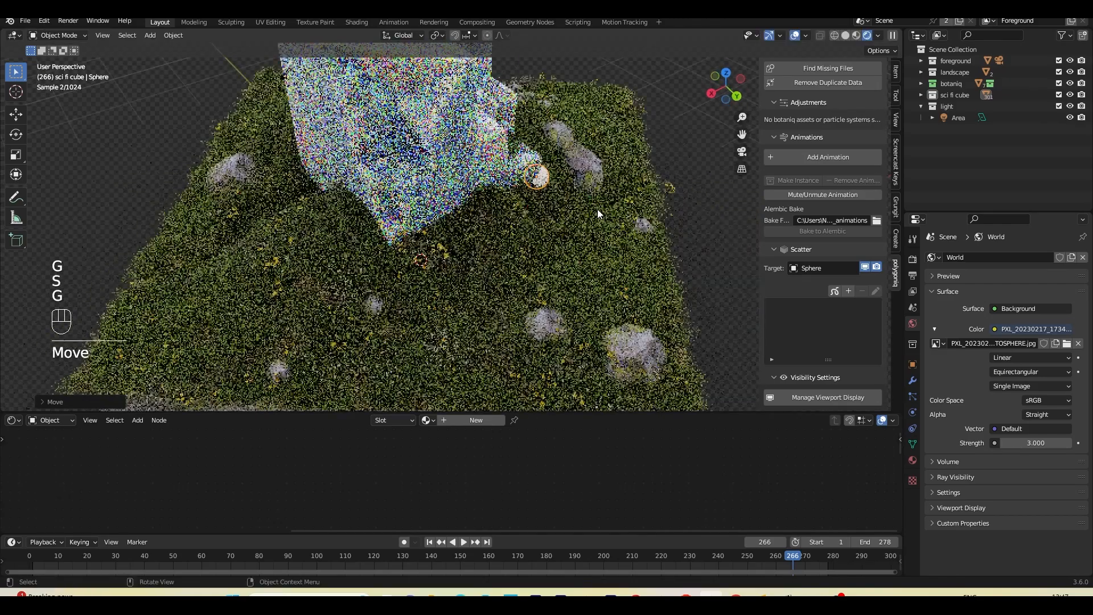
{"action": "key", "text": "g"}
{"action": "left_click", "coordinate": [626, 241]}
{"action": "left_click", "coordinate": [742, 152]}
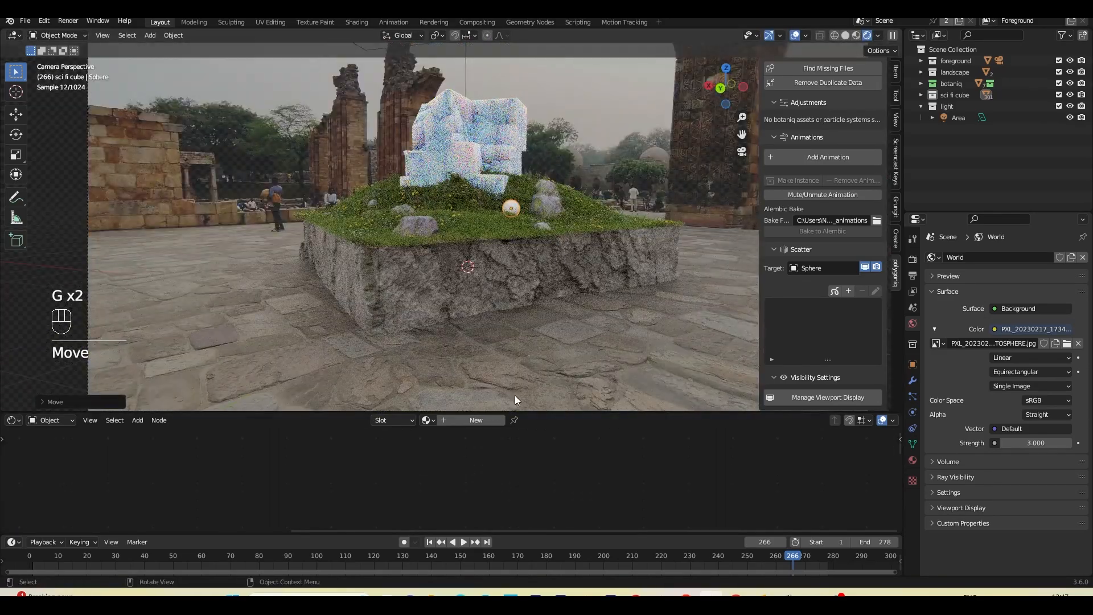
Create a new material for the sphere and name it emitter.
{"action": "left_click", "coordinate": [491, 419]}
{"action": "double_click", "coordinate": [484, 420]}
{"action": "type", "text": "e"}
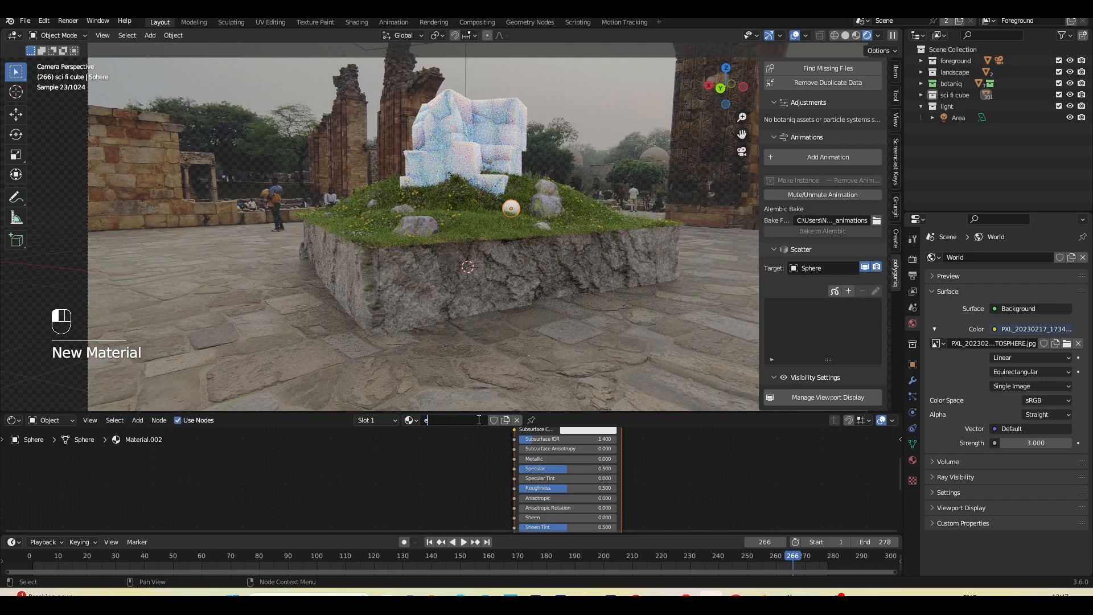
{"action": "type", "text": "mitter"}
{"action": "key", "text": "Return"}
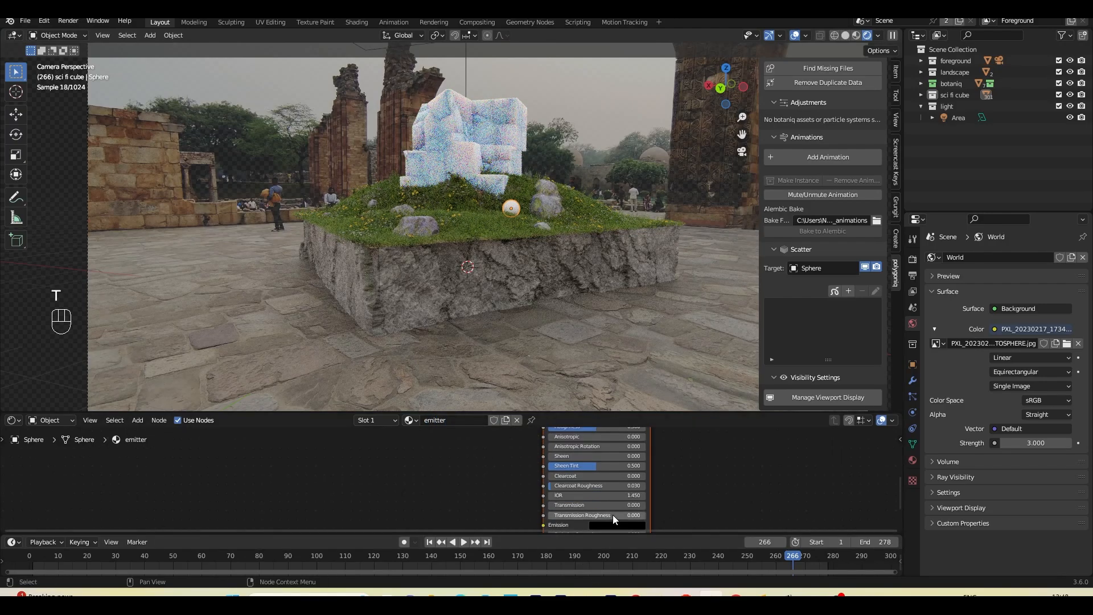
Give the emitter material a light cyan emission colour and raise its emission strength to about 113.1.
{"action": "scroll", "coordinate": [613, 514], "scroll_direction": "down", "scroll_amount": 5}
{"action": "left_click", "coordinate": [615, 498]}
{"action": "left_click_drag", "start_coordinate": [664, 386], "coordinate": [664, 370]}
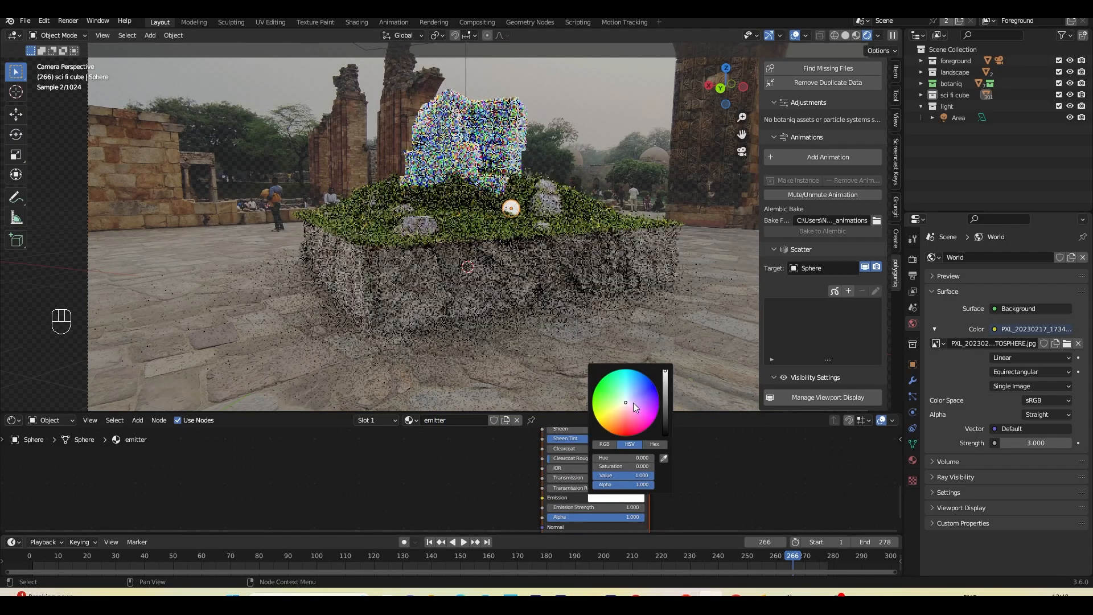
{"action": "left_click", "coordinate": [626, 388]}
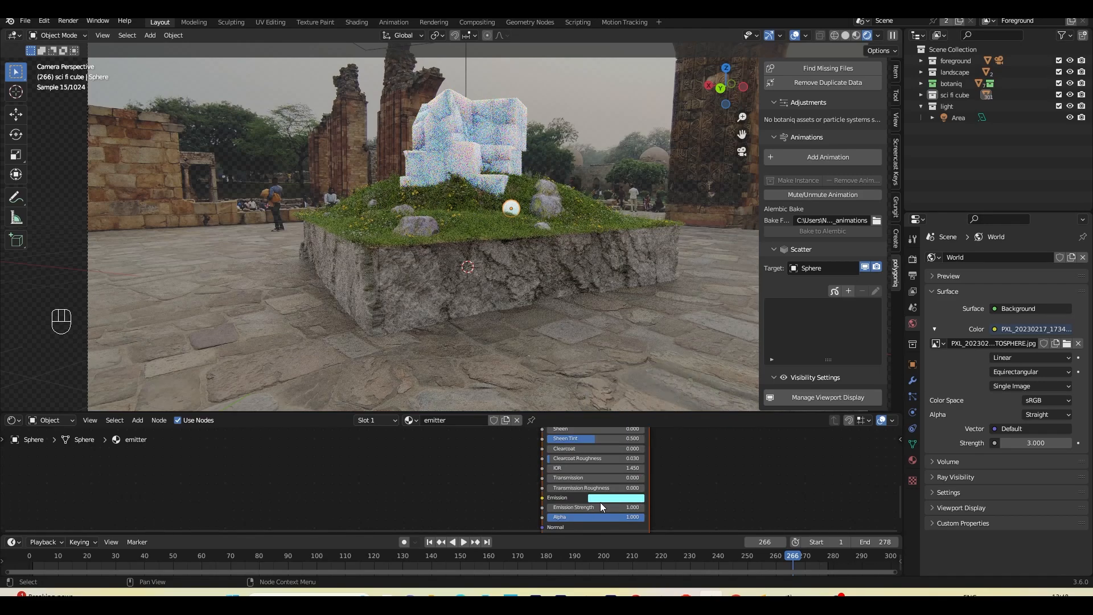
{"action": "left_click_drag", "start_coordinate": [600, 502], "coordinate": [706, 502]}
Change the emitter material's emission colour to orange, with the enlarged sphere partly sunk into the grass.
{"action": "left_click", "coordinate": [556, 232]}
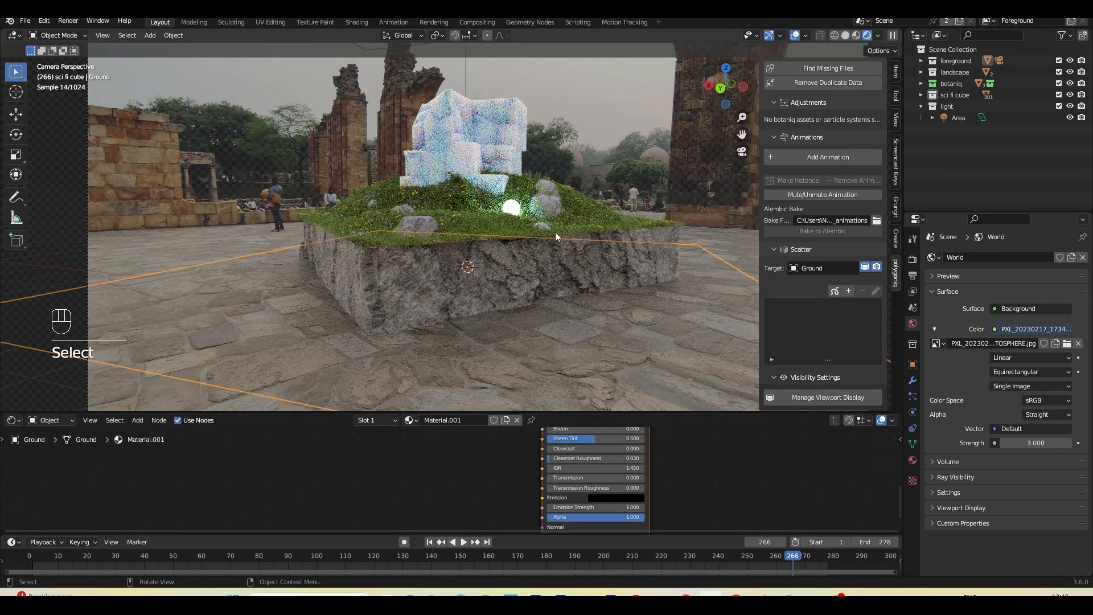
{"action": "left_click", "coordinate": [513, 211]}
{"action": "left_click", "coordinate": [615, 421]}
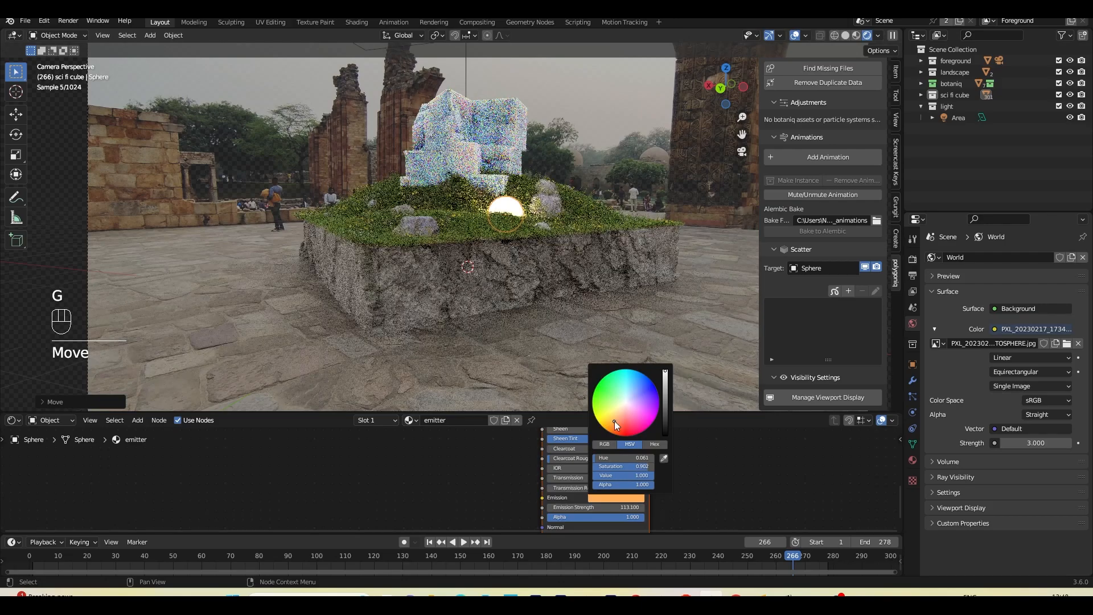
{"action": "left_click", "coordinate": [579, 207]}
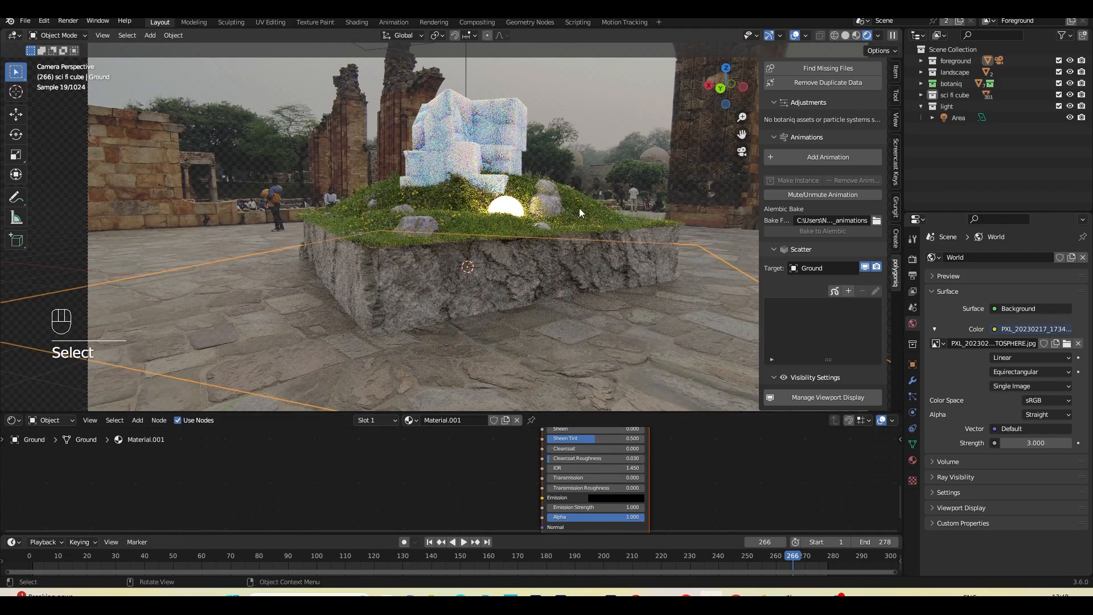
{"action": "key", "text": "g"}
{"action": "left_click", "coordinate": [558, 187]}
{"action": "key", "text": "ctrl+z"}
{"action": "key", "text": "ctrl+z"}
{"action": "key", "text": "ctrl+z"}
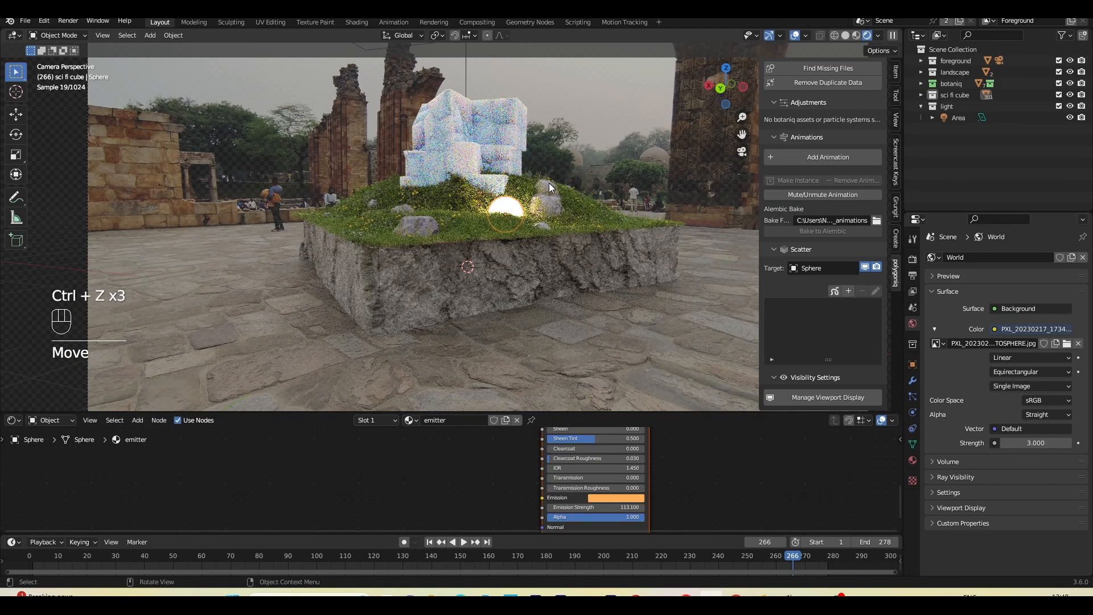
{"action": "key", "text": "shift+f"}
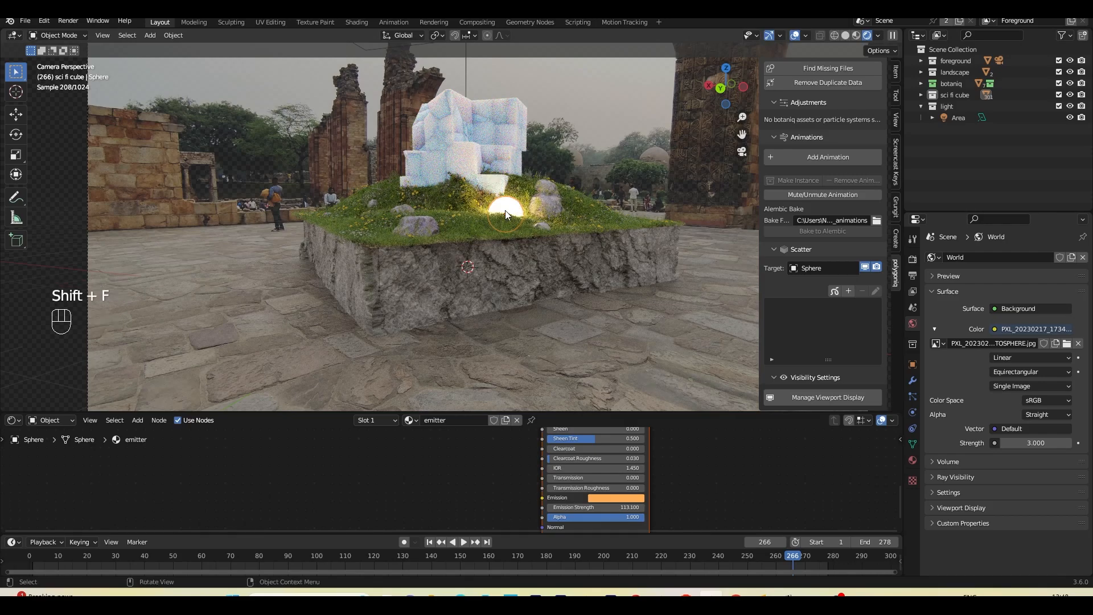
Duplicate the glowing sphere and place the copy partly sunk in the grass beside the front rock on the landscape's left side.
{"action": "key", "text": "shift+d"}
{"action": "left_click", "coordinate": [361, 215]}
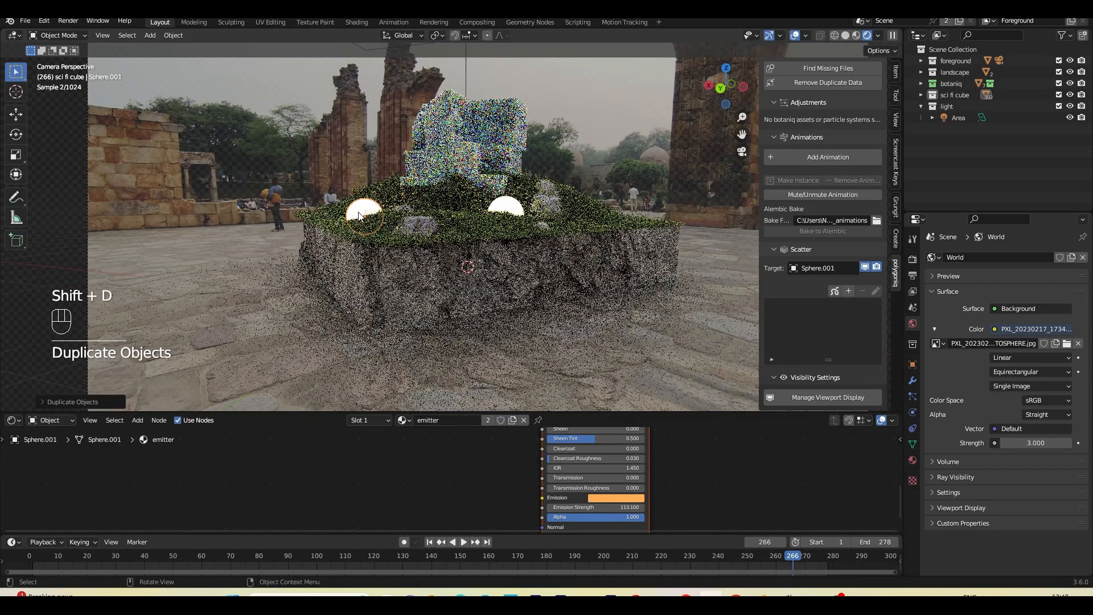
{"action": "key", "text": "g"}
{"action": "left_click", "coordinate": [375, 220]}
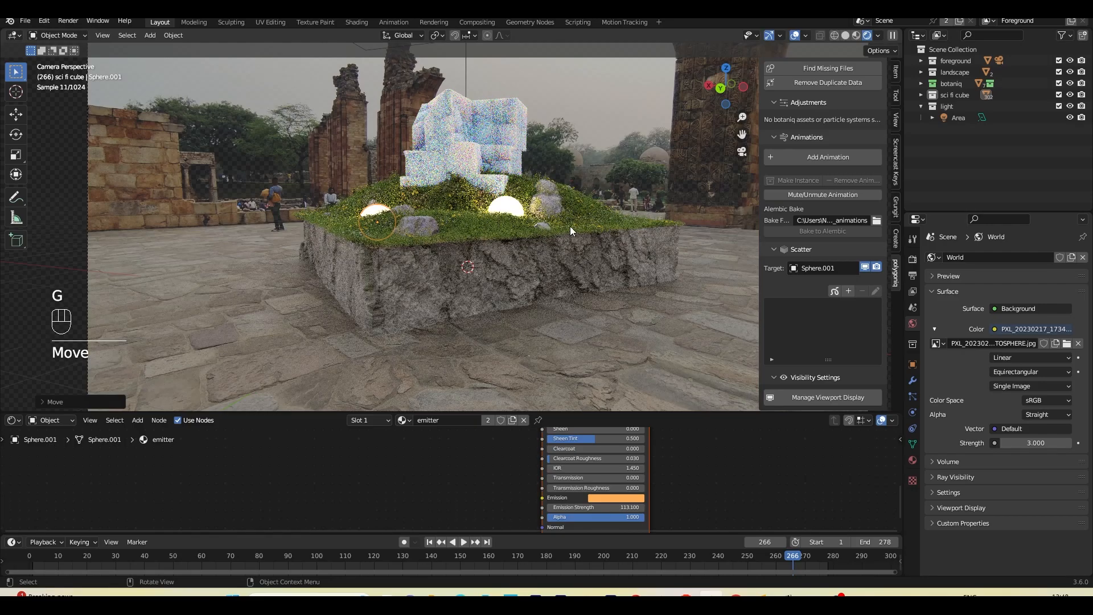
Reposition the duplicated sphere on the grass behind the left rock from a perspective view, and refine it in camera view.
{"action": "middle_click_drag", "start_coordinate": [451, 235], "coordinate": [563, 262]}
{"action": "key", "text": "g"}
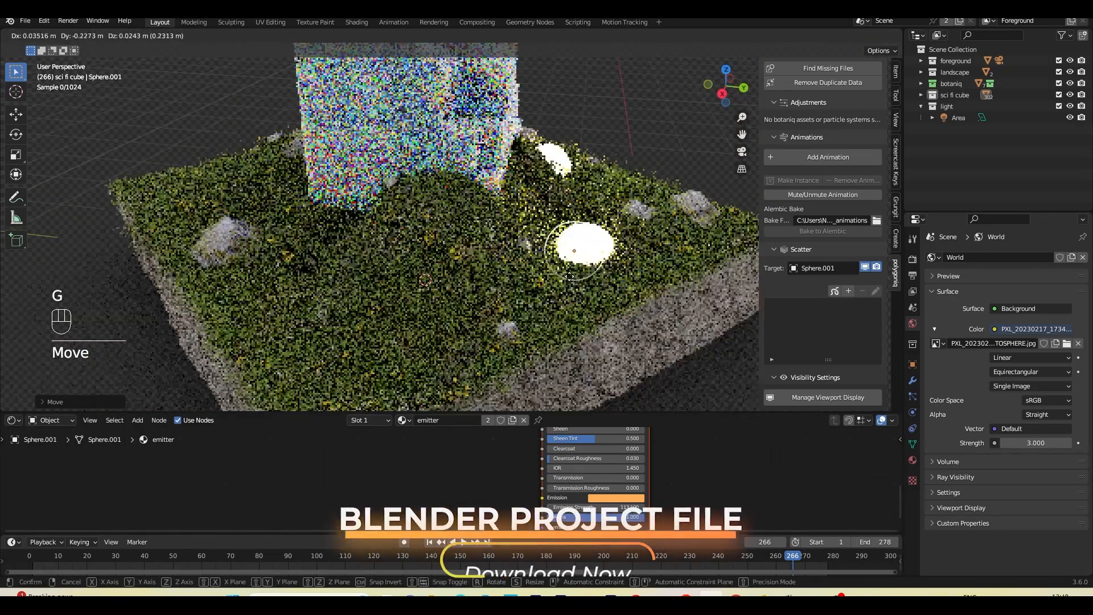
{"action": "left_click", "coordinate": [559, 278]}
{"action": "left_click", "coordinate": [742, 152]}
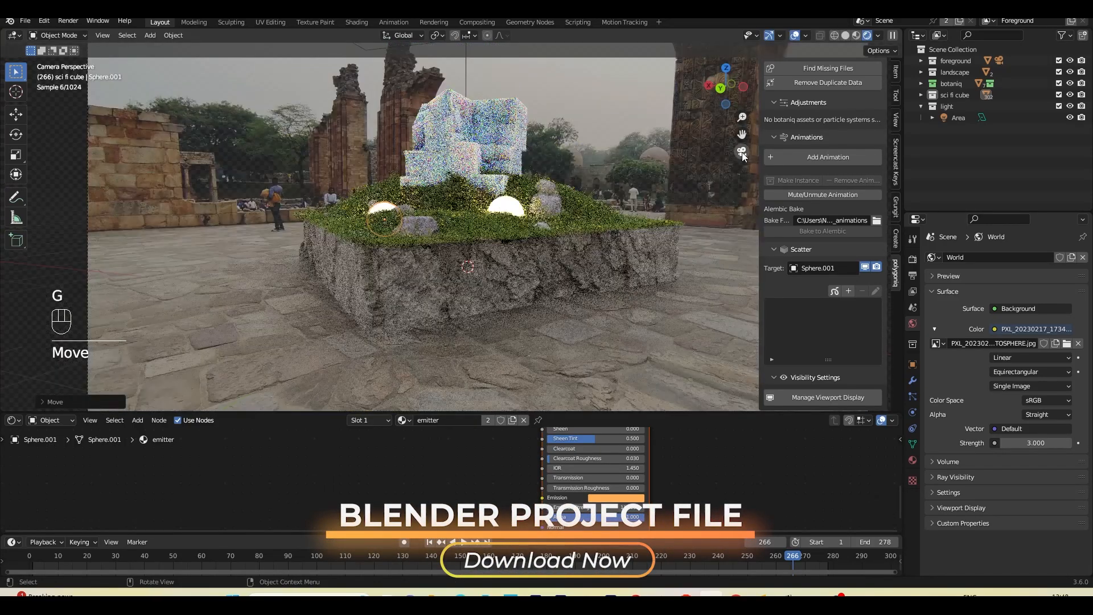
{"action": "key", "text": "g"}
{"action": "left_click", "coordinate": [560, 235]}
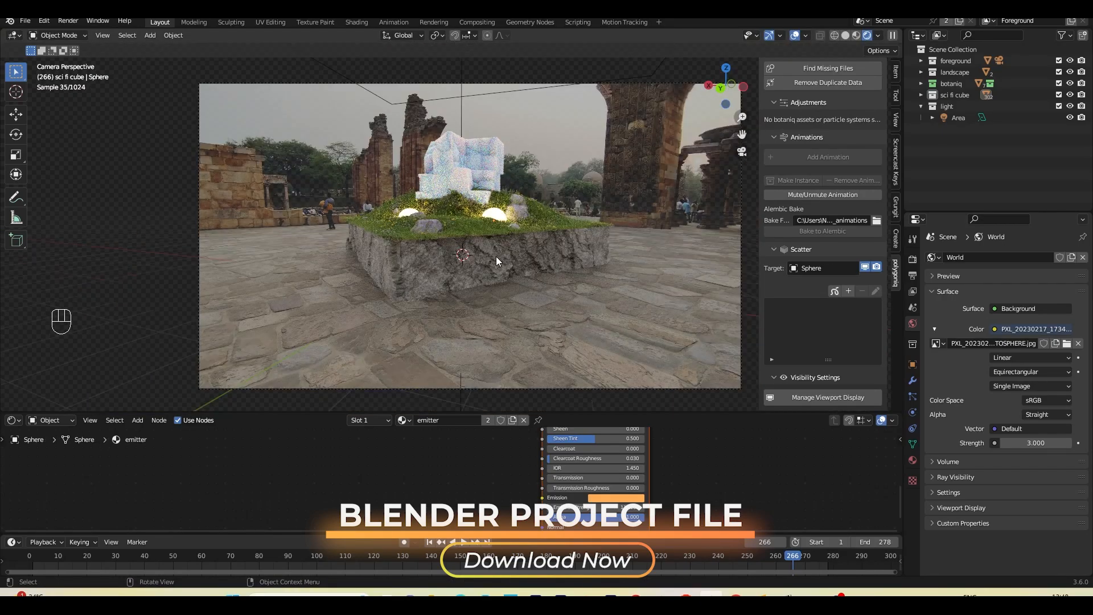
Save the project file and switch to the Compositing workspace.
{"action": "scroll", "coordinate": [496, 256], "scroll_direction": "up", "scroll_amount": 2}
{"action": "key", "text": "ctrl+s"}
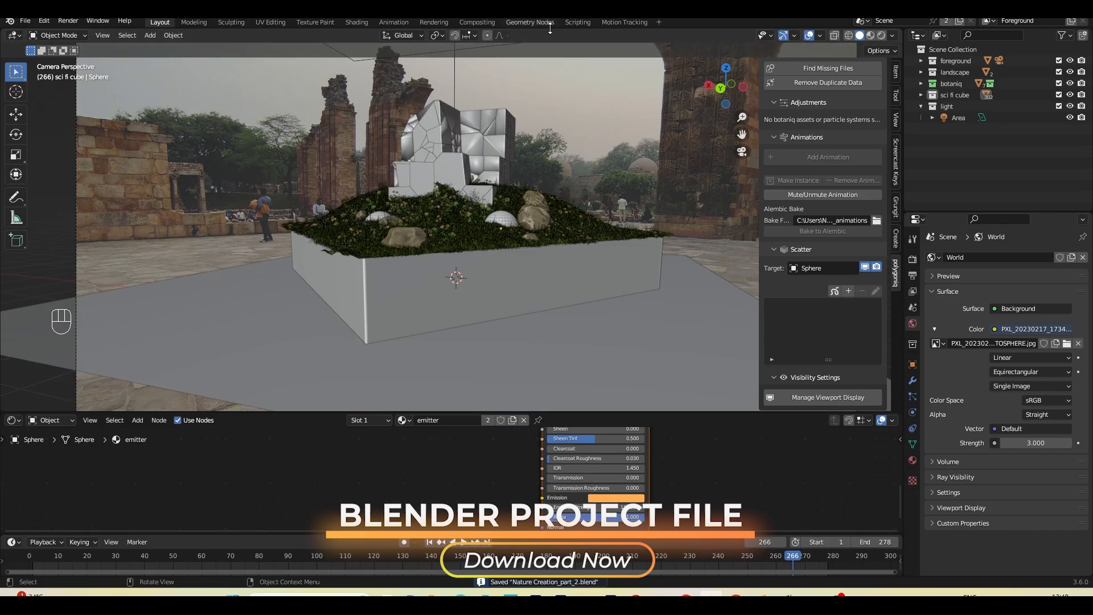
{"action": "left_click", "coordinate": [533, 22]}
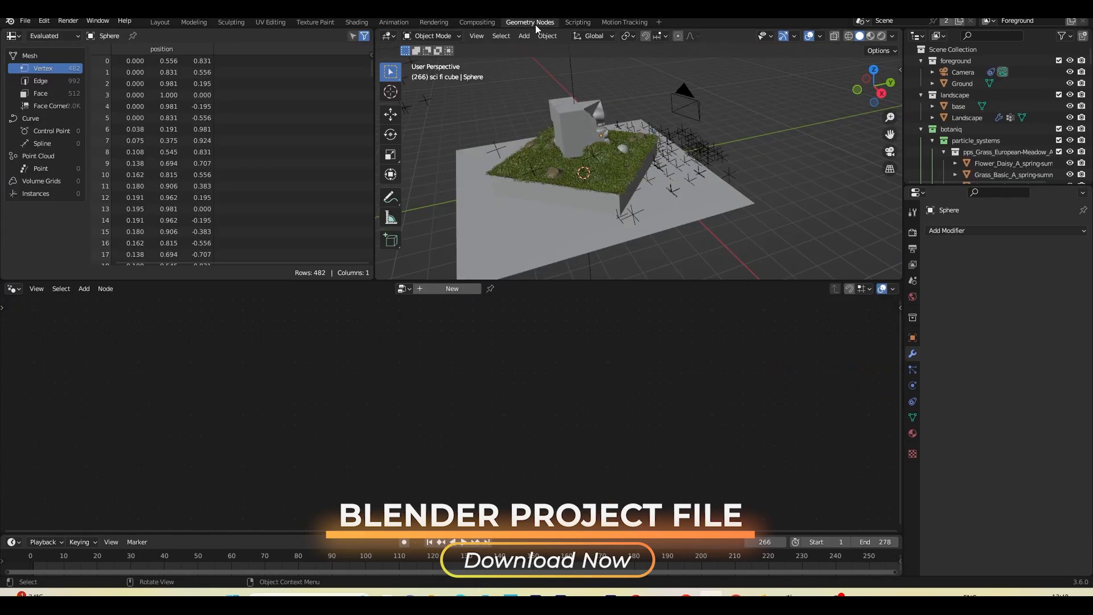
{"action": "left_click", "coordinate": [477, 21]}
{"action": "left_click", "coordinate": [494, 172]}
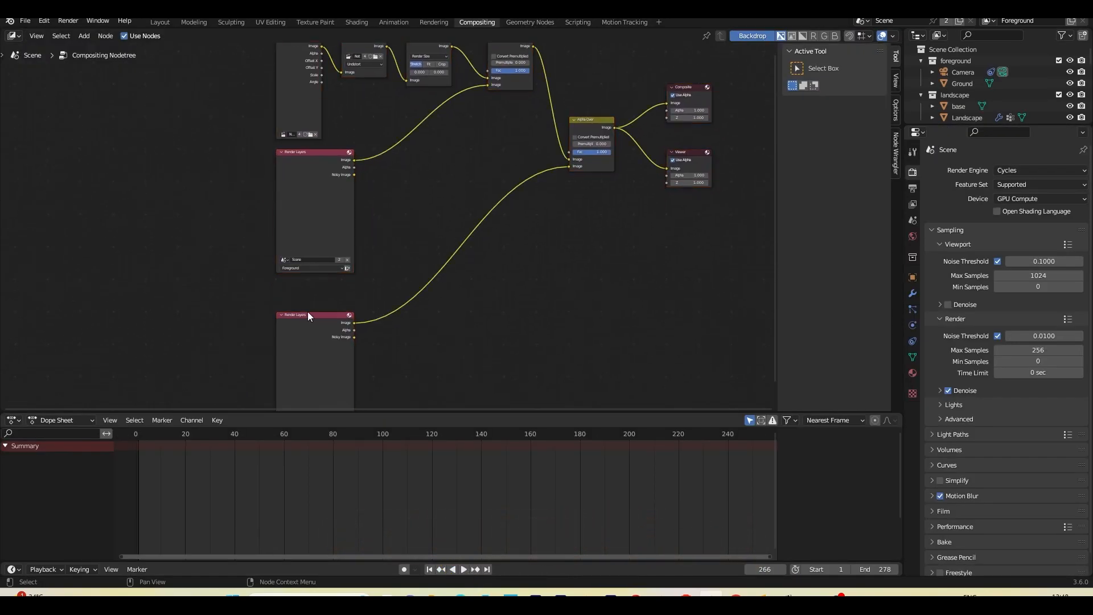
Move the lower Render Layers, Alpha Over and output nodes closer together, and disconnect the first image input of the last Alpha Over.
{"action": "left_click_drag", "start_coordinate": [307, 317], "coordinate": [442, 175]}
{"action": "scroll", "coordinate": [447, 299], "scroll_direction": "up", "scroll_amount": 4}
{"action": "middle_click_drag", "start_coordinate": [473, 150], "coordinate": [519, 235]}
{"action": "scroll", "coordinate": [519, 235], "scroll_direction": "up", "scroll_amount": 3}
{"action": "middle_click_drag", "start_coordinate": [467, 316], "coordinate": [442, 223]}
{"action": "middle_click_drag", "start_coordinate": [535, 251], "coordinate": [486, 190]}
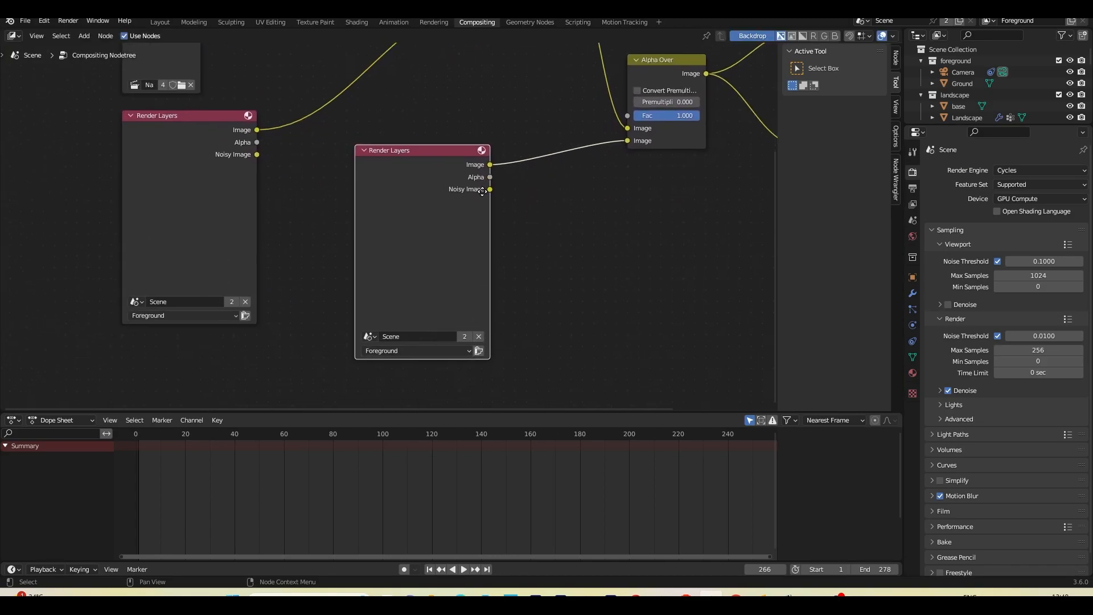
{"action": "middle_click_drag", "start_coordinate": [659, 131], "coordinate": [486, 227]}
{"action": "left_click", "coordinate": [483, 128]}
{"action": "left_click_drag", "start_coordinate": [498, 160], "coordinate": [502, 102]}
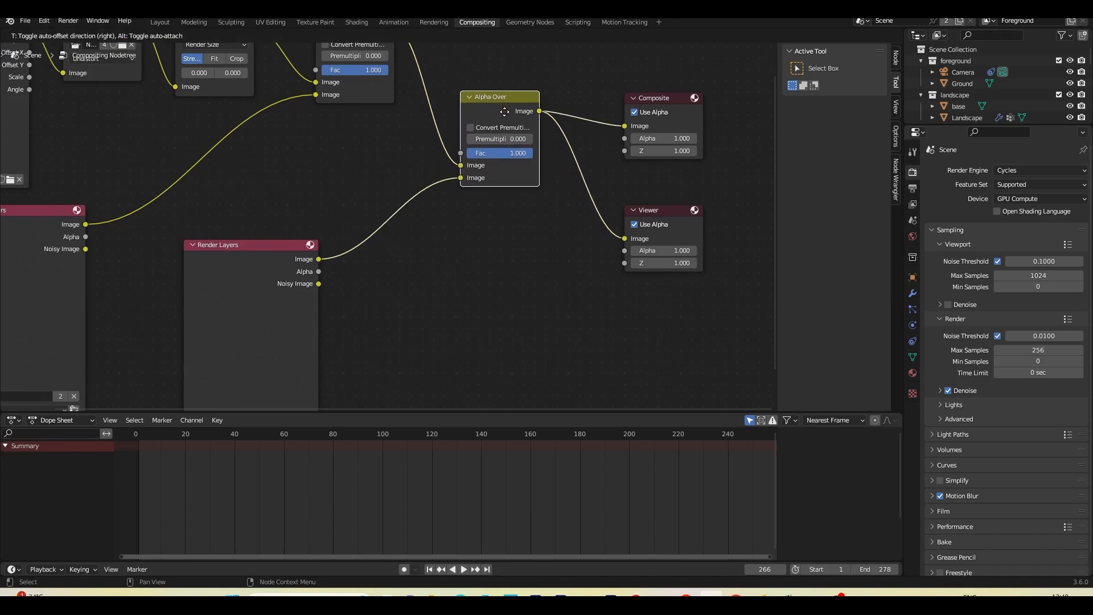
{"action": "left_click", "coordinate": [650, 112]}
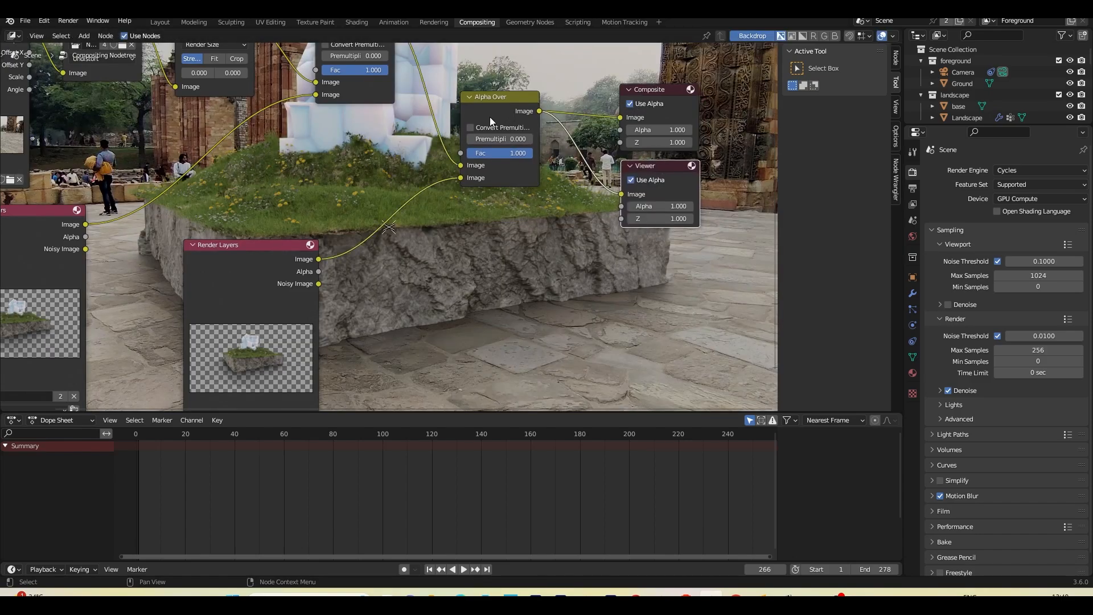
{"action": "mouse_move", "coordinate": [462, 165]}
{"action": "left_mouse_down"}
{"action": "mouse_move", "coordinate": [449, 149]}
{"action": "mouse_move", "coordinate": [463, 170]}
{"action": "left_mouse_up"}
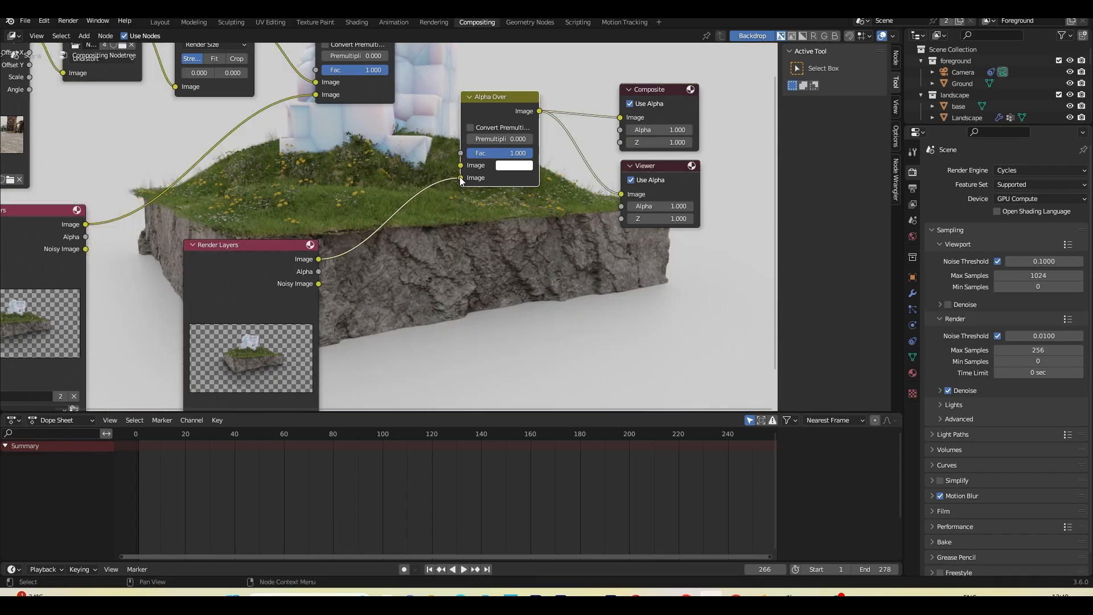
Add a File Output node and connect the lower Render Layers node's Image output to it.
{"action": "key", "text": "shift+a"}
{"action": "left_click", "coordinate": [547, 248]}
{"action": "type", "text": "file"}
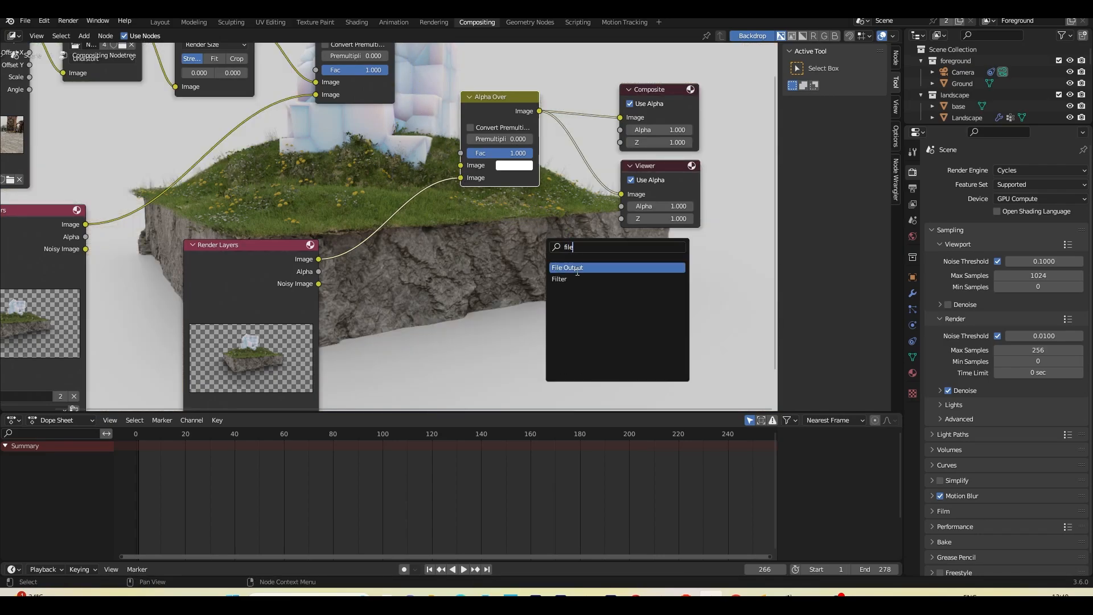
{"action": "left_click", "coordinate": [577, 272]}
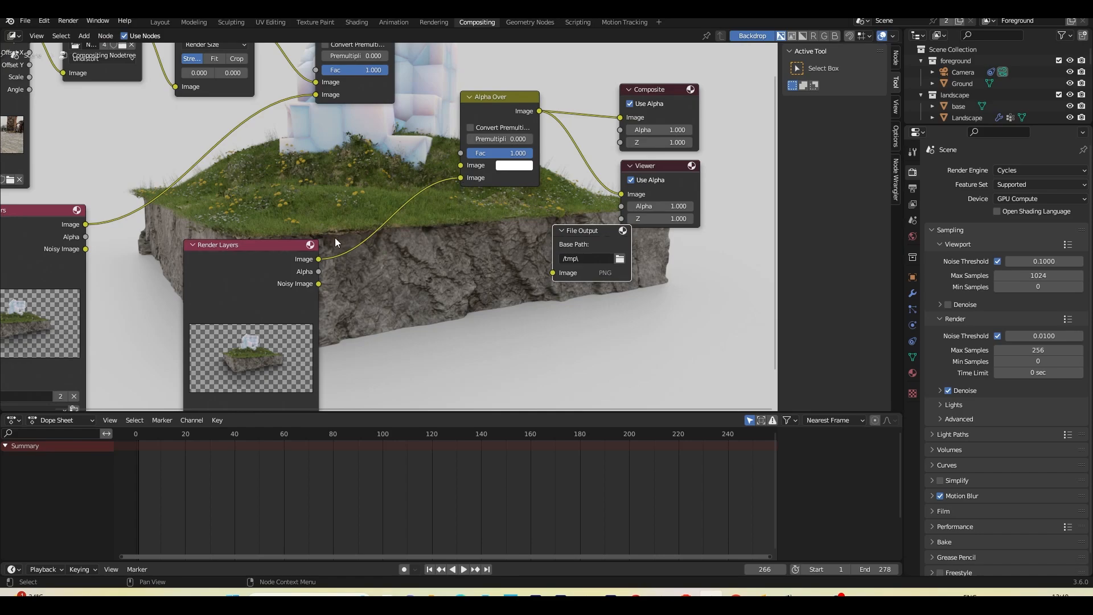
{"action": "left_click_drag", "start_coordinate": [318, 259], "coordinate": [554, 274]}
Set the File Output node's format to OpenEXR MultiLayer with the DWAA (lossy) codec.
{"action": "left_click", "coordinate": [894, 61]}
{"action": "left_click", "coordinate": [807, 136]}
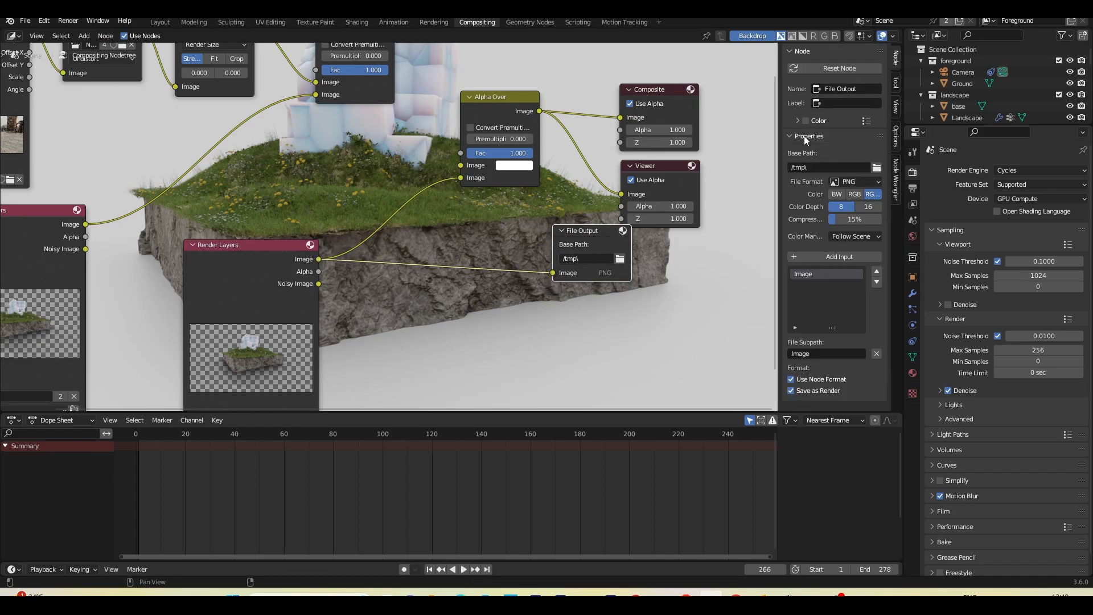
{"action": "left_click_drag", "start_coordinate": [776, 187], "coordinate": [727, 196]}
{"action": "left_click", "coordinate": [822, 180]}
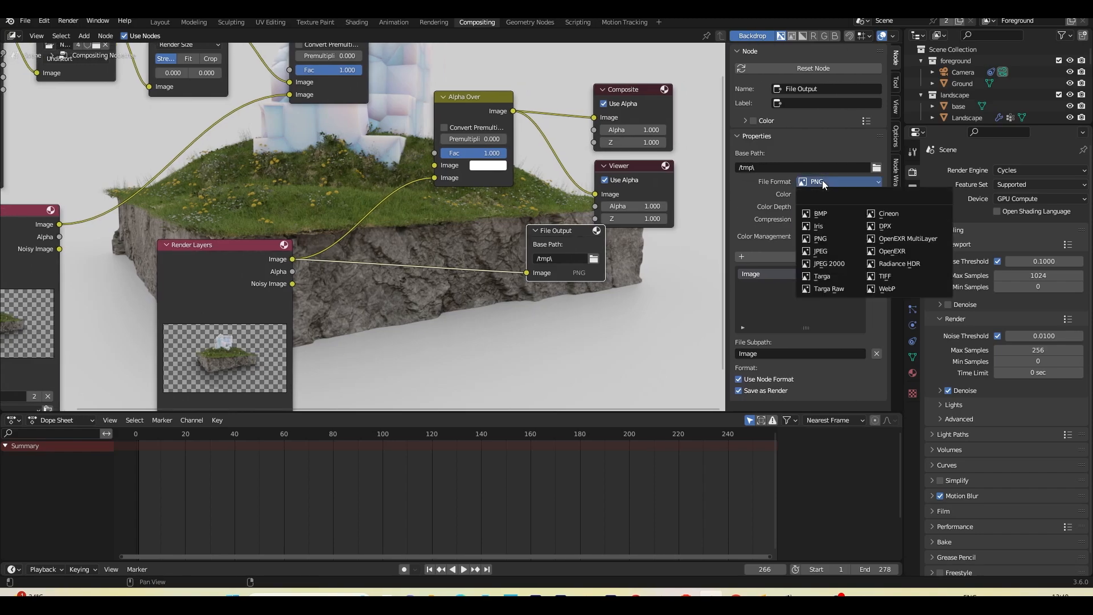
{"action": "left_click", "coordinate": [916, 242]}
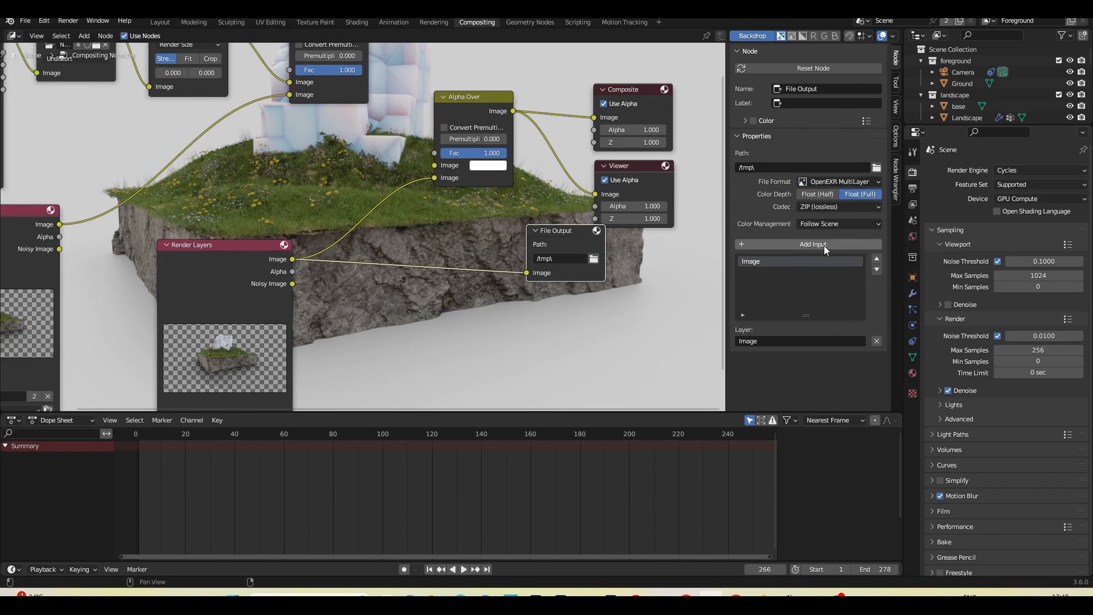
{"action": "left_click", "coordinate": [849, 208]}
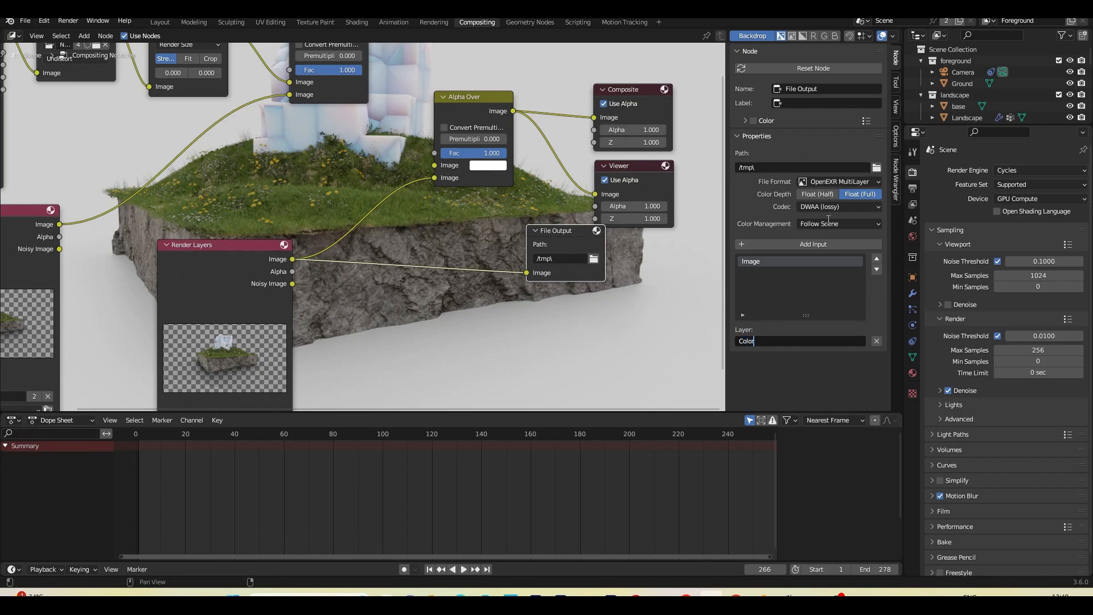
Name the File Output node's first layer Color and add a second input named Shadow.
{"action": "left_click", "coordinate": [813, 257]}
{"action": "left_click", "coordinate": [776, 343]}
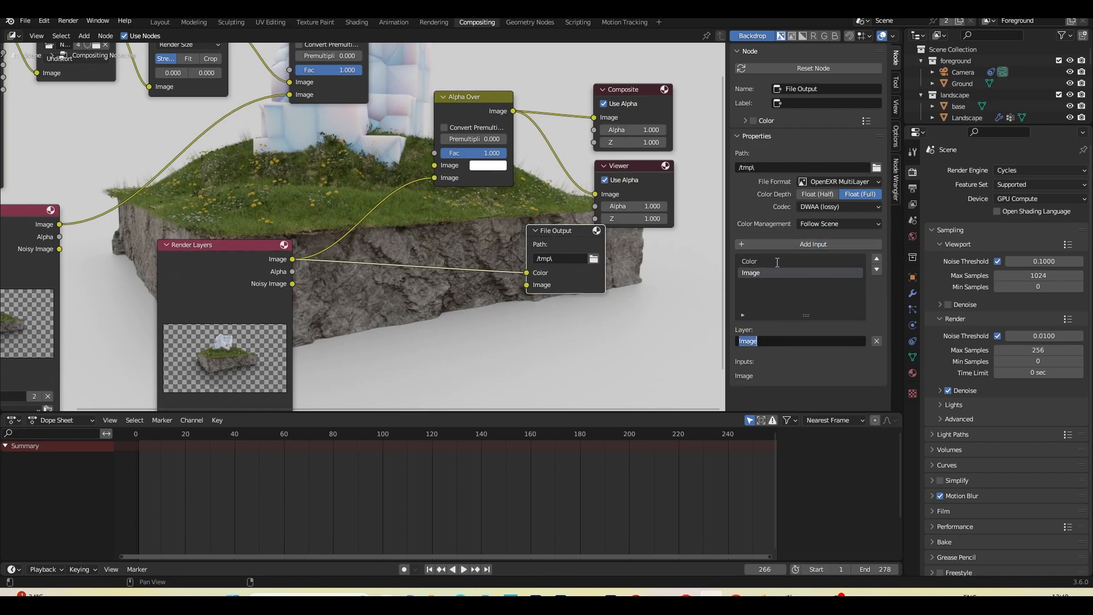
{"action": "type", "text": "Shadow"}
{"action": "key", "text": "Return"}
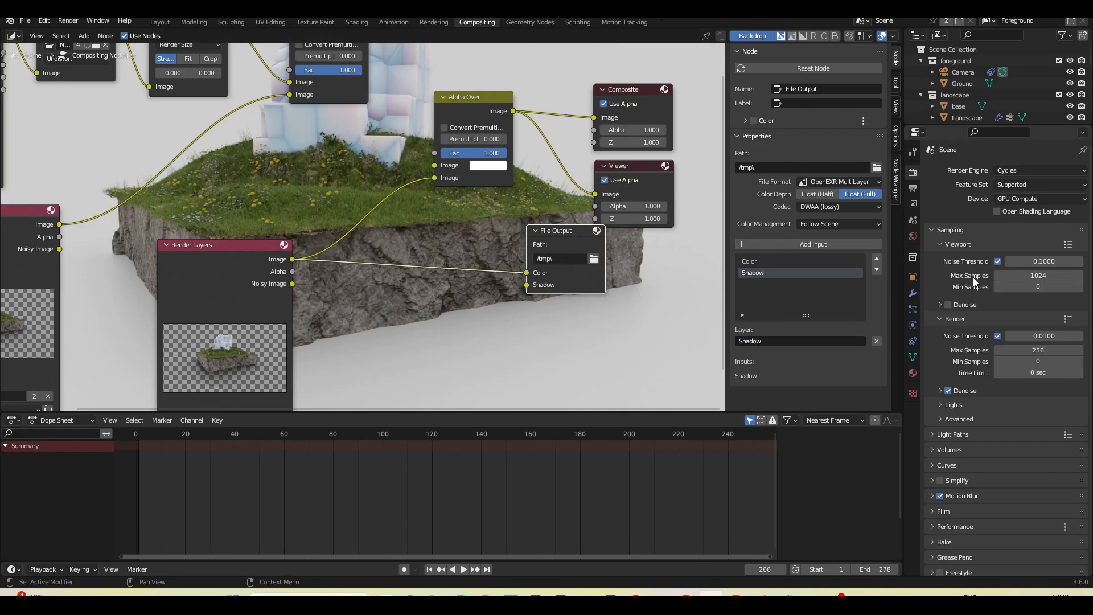
Enable the Shadow Catcher pass for the view layer and connect it to the File Output node's Shadow input.
{"action": "left_click", "coordinate": [913, 202]}
{"action": "scroll", "coordinate": [1002, 285], "scroll_direction": "down", "scroll_amount": 5}
{"action": "left_click", "coordinate": [997, 383]}
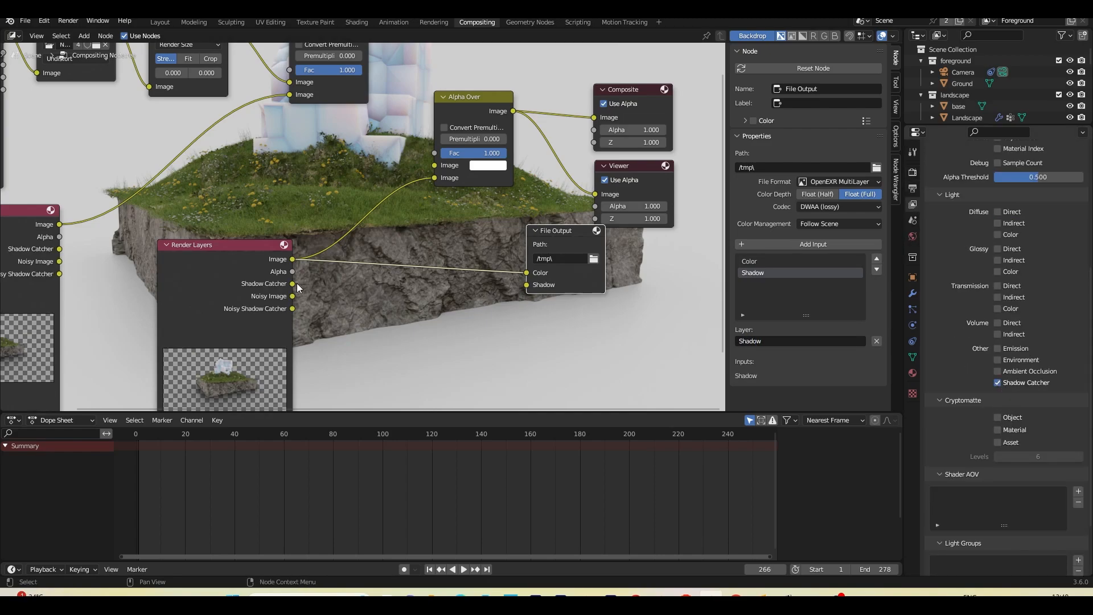
{"action": "left_click_drag", "start_coordinate": [294, 284], "coordinate": [527, 285]}
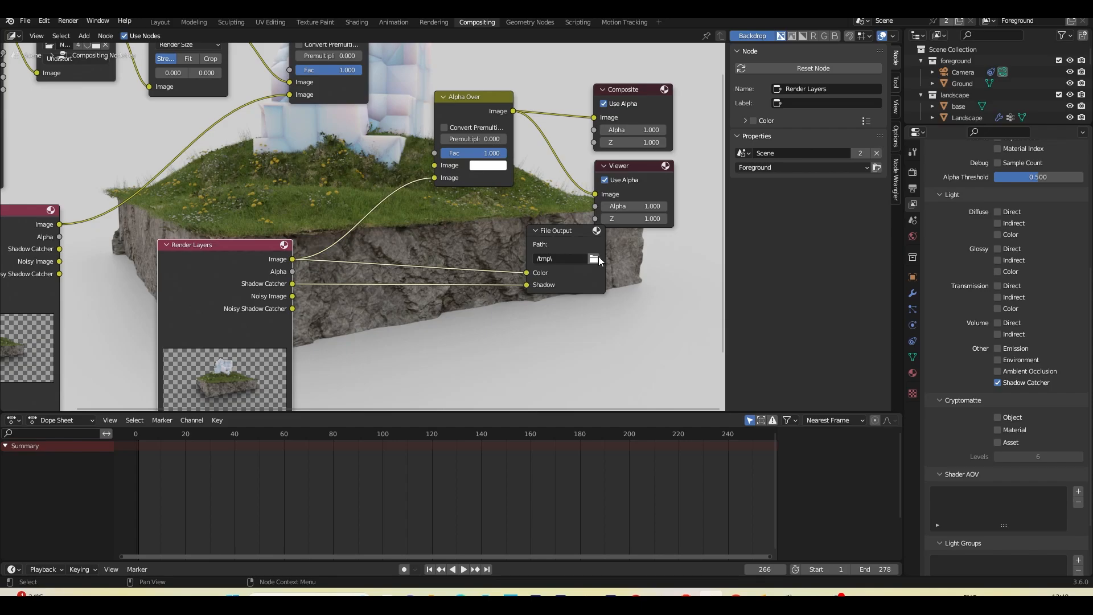
Set the File Output path to F:\Blender_2\nature in real world\Render\ and render the current frame.
{"action": "left_click", "coordinate": [594, 259]}
{"action": "key", "text": "Return"}
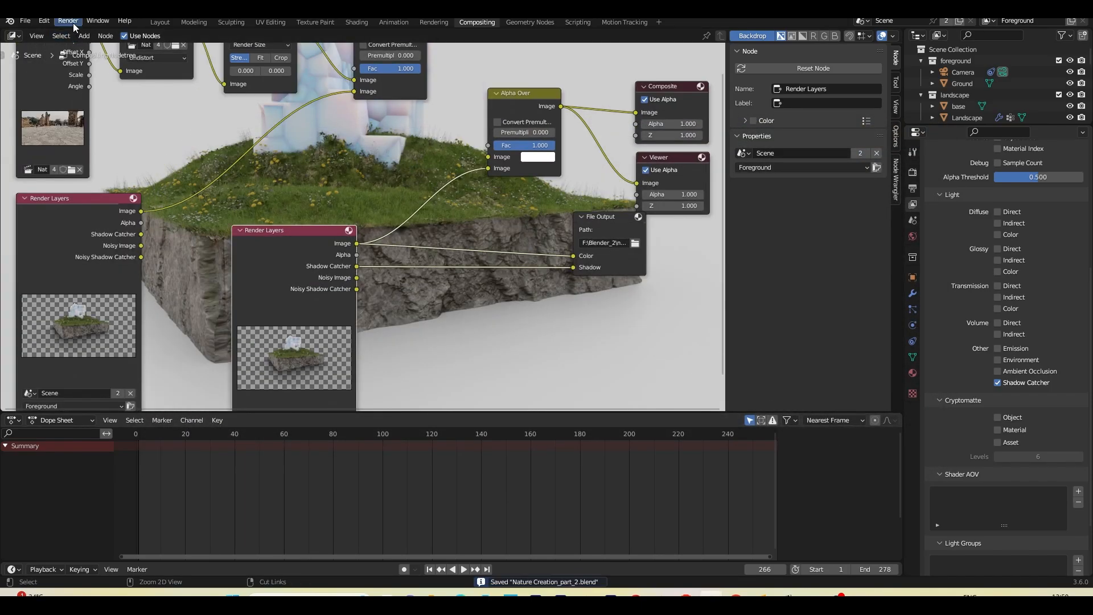
{"action": "left_click", "coordinate": [68, 21]}
{"action": "left_click", "coordinate": [80, 37]}
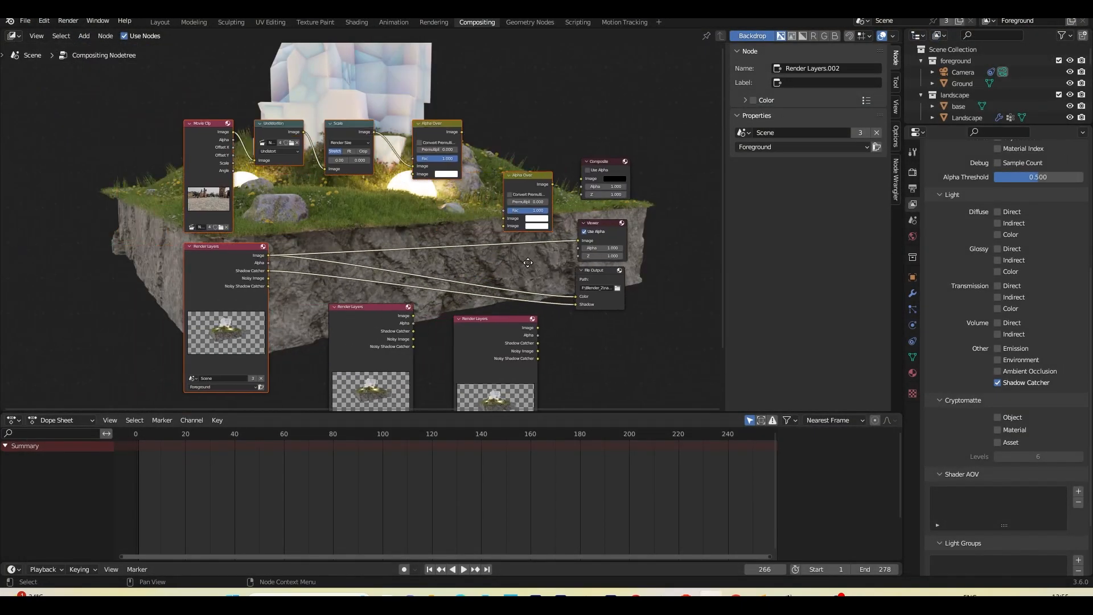
Delete the Render Layers, Movie Clip, Undistort, Scale, Alpha Over and Composite nodes, keeping only the Viewer and File Output nodes.
{"action": "scroll", "coordinate": [513, 251], "scroll_direction": "down", "scroll_amount": 4}
{"action": "left_click", "coordinate": [500, 314]}
{"action": "key", "text": "x"}
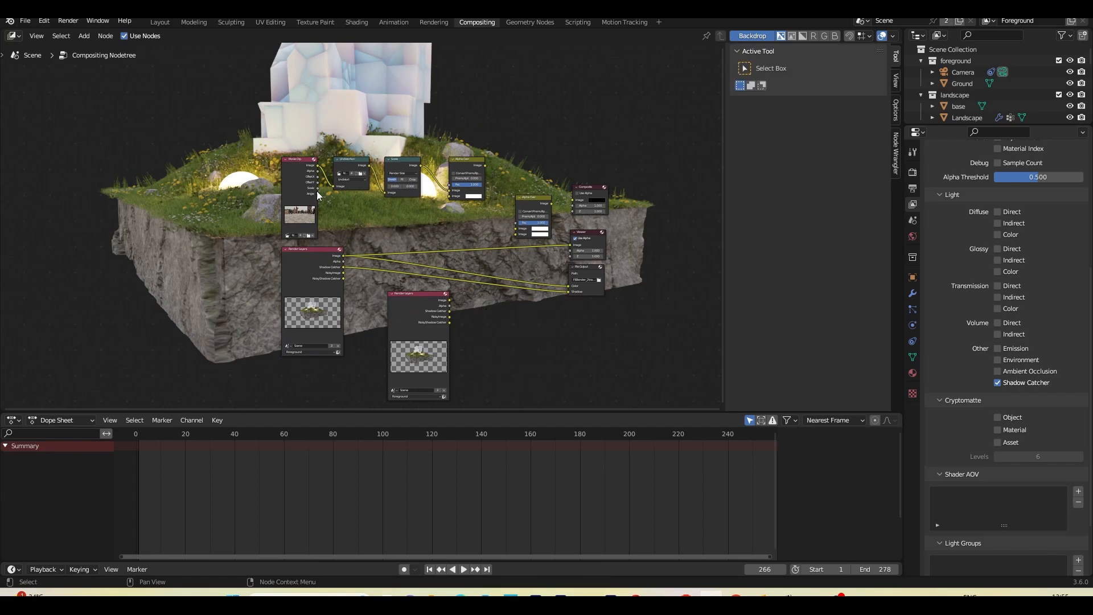
{"action": "left_click_drag", "start_coordinate": [238, 96], "coordinate": [533, 387]}
{"action": "key", "text": "x"}
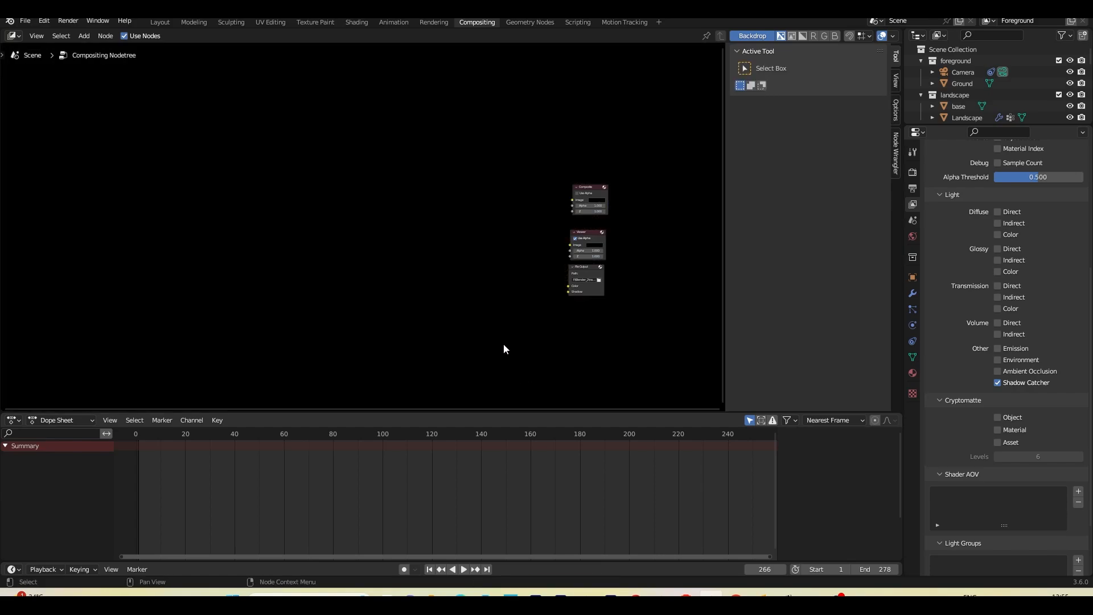
{"action": "key", "text": "Home"}
{"action": "left_click", "coordinate": [442, 107]}
{"action": "key", "text": "x"}
Align the File Output node directly beneath the Viewer node.
{"action": "middle_click_drag", "start_coordinate": [421, 210], "coordinate": [505, 193]}
{"action": "scroll", "coordinate": [506, 195], "scroll_direction": "up", "scroll_amount": 3}
{"action": "left_click_drag", "start_coordinate": [502, 288], "coordinate": [514, 292]}
{"action": "left_click_drag", "start_coordinate": [514, 292], "coordinate": [508, 293]}
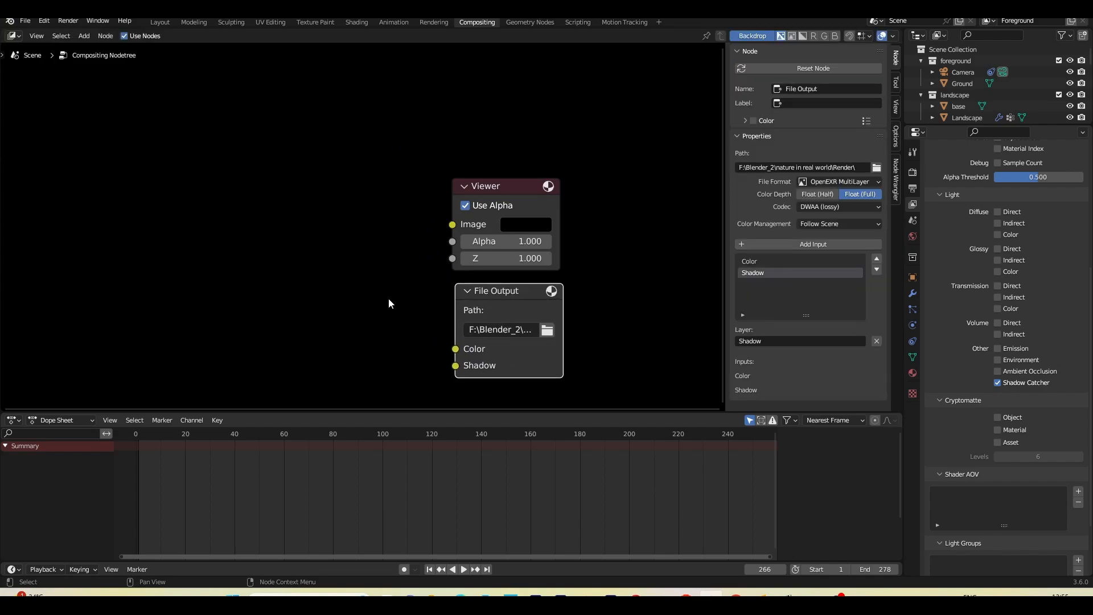
Add a new Render Layers node for the Foreground view layer beside the Viewer and File Output nodes.
{"action": "middle_click_drag", "start_coordinate": [389, 299], "coordinate": [483, 307]}
{"action": "key", "text": "shift+a"}
{"action": "key", "text": "shift+a"}
{"action": "left_click", "coordinate": [274, 167]}
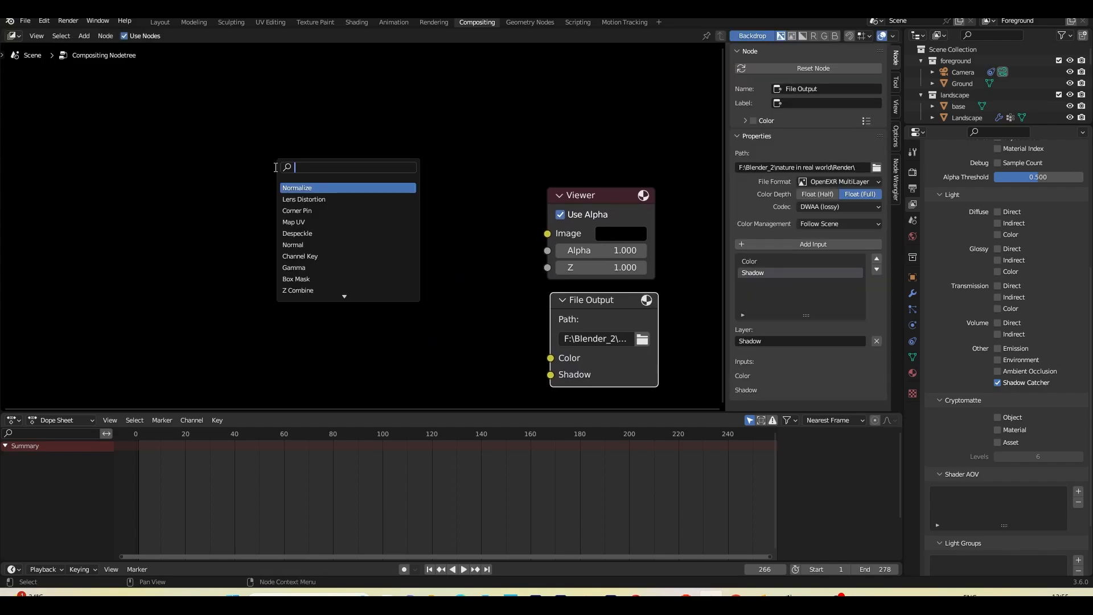
{"action": "type", "text": "render"}
{"action": "left_click", "coordinate": [305, 189]}
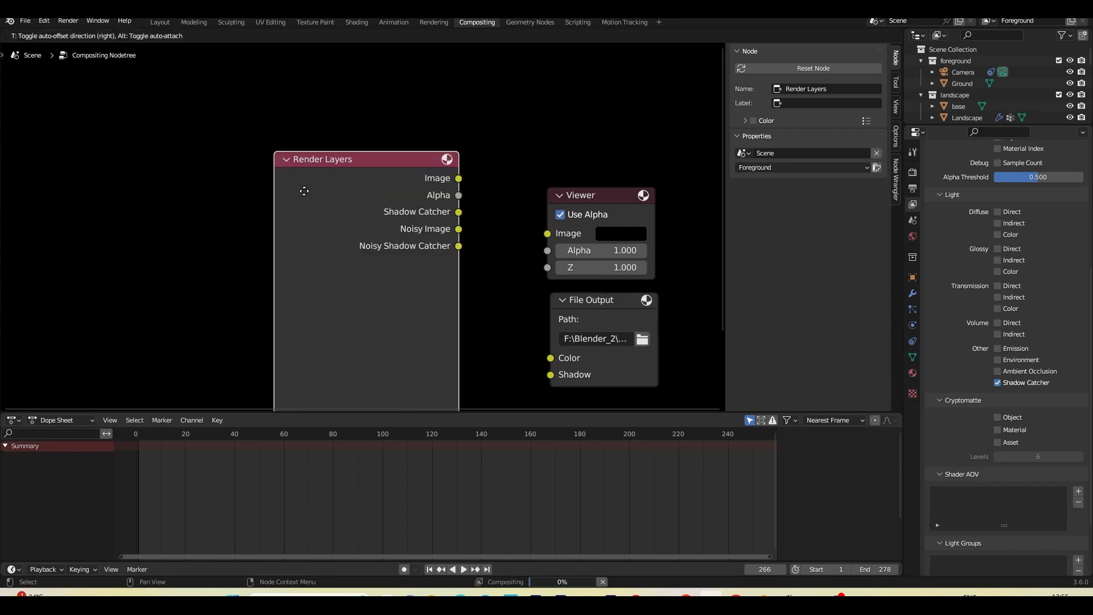
{"action": "left_click", "coordinate": [244, 228]}
Connect Render Layers Image to the Viewer and the File Output's Color input, and Shadow Catcher to its Shadow input.
{"action": "middle_click_drag", "start_coordinate": [355, 263], "coordinate": [299, 192]}
{"action": "left_click_drag", "start_coordinate": [342, 146], "coordinate": [510, 164]}
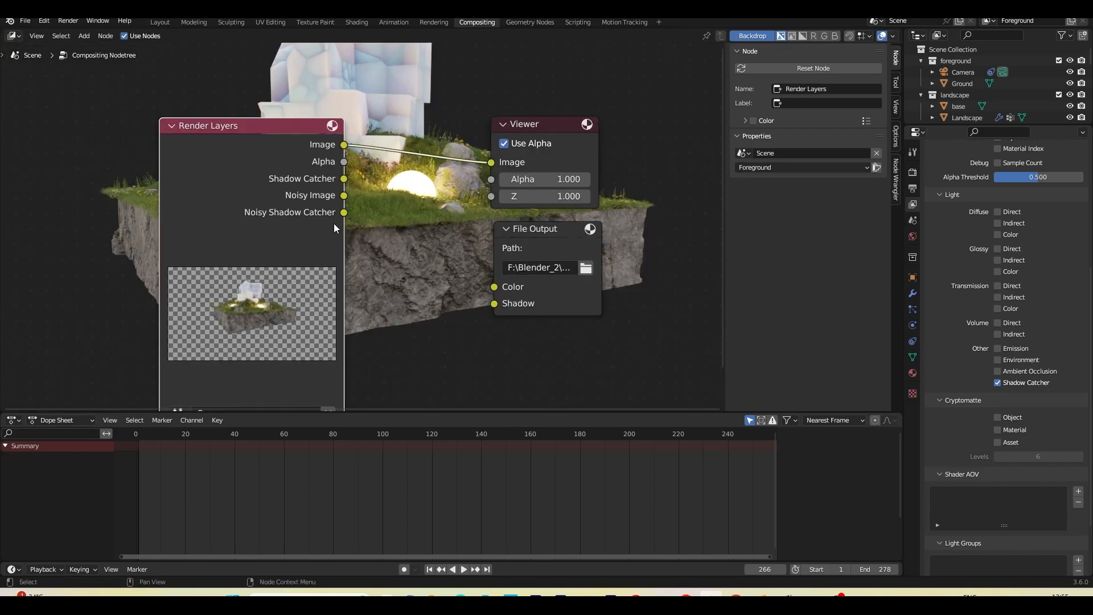
{"action": "left_click_drag", "start_coordinate": [194, 120], "coordinate": [165, 135]}
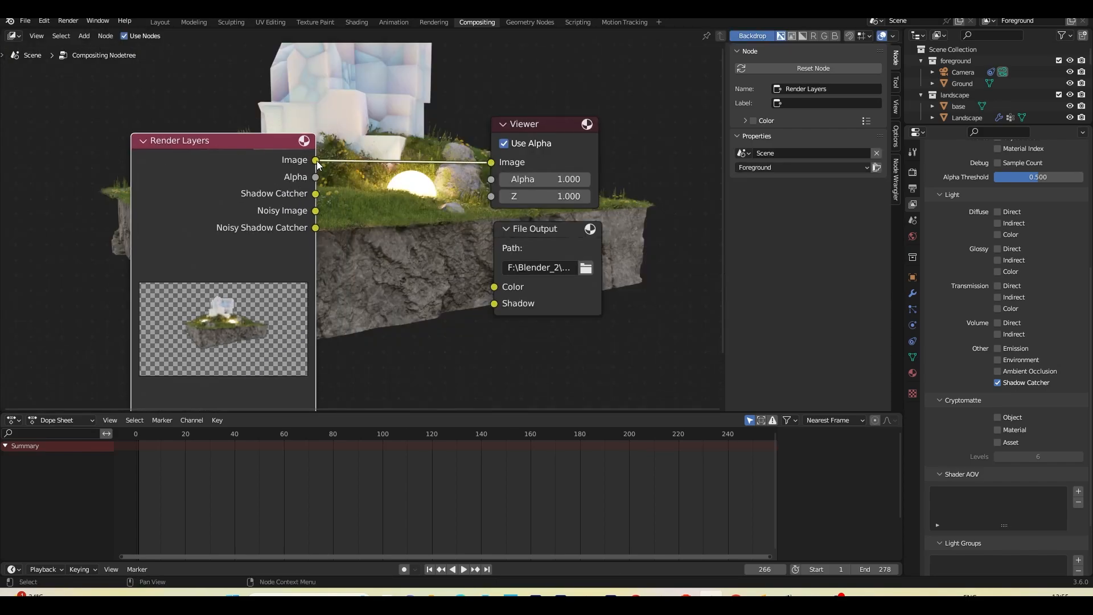
{"action": "left_click_drag", "start_coordinate": [316, 161], "coordinate": [493, 286]}
{"action": "left_click_drag", "start_coordinate": [316, 193], "coordinate": [495, 304]}
Enable the Emission pass for the view layer and start a link from the Render Layers node's Emit output.
{"action": "left_click", "coordinate": [579, 311]}
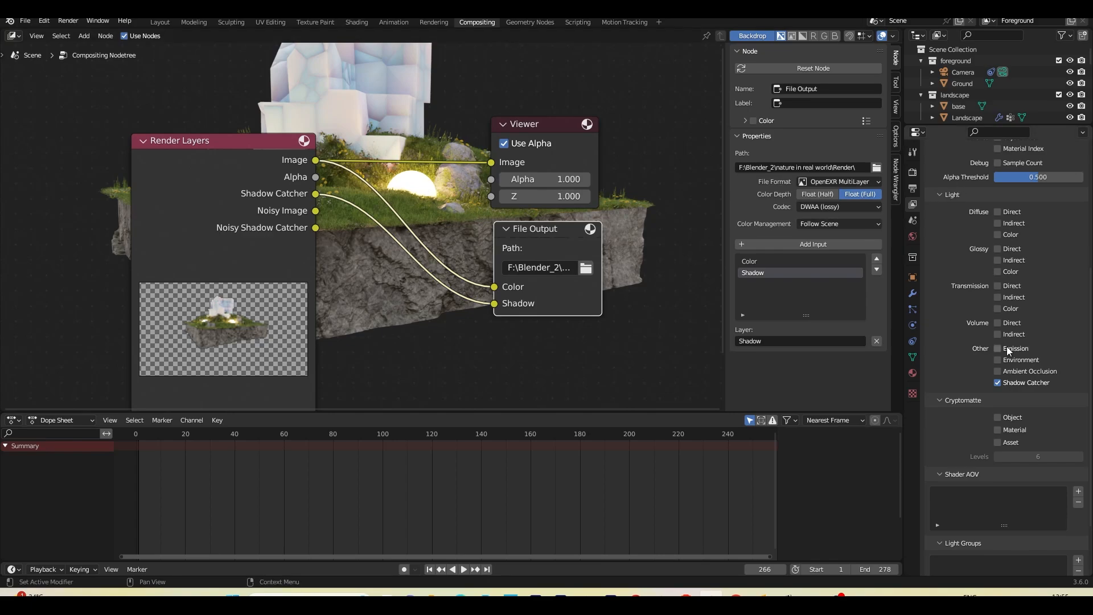
{"action": "left_click", "coordinate": [998, 348]}
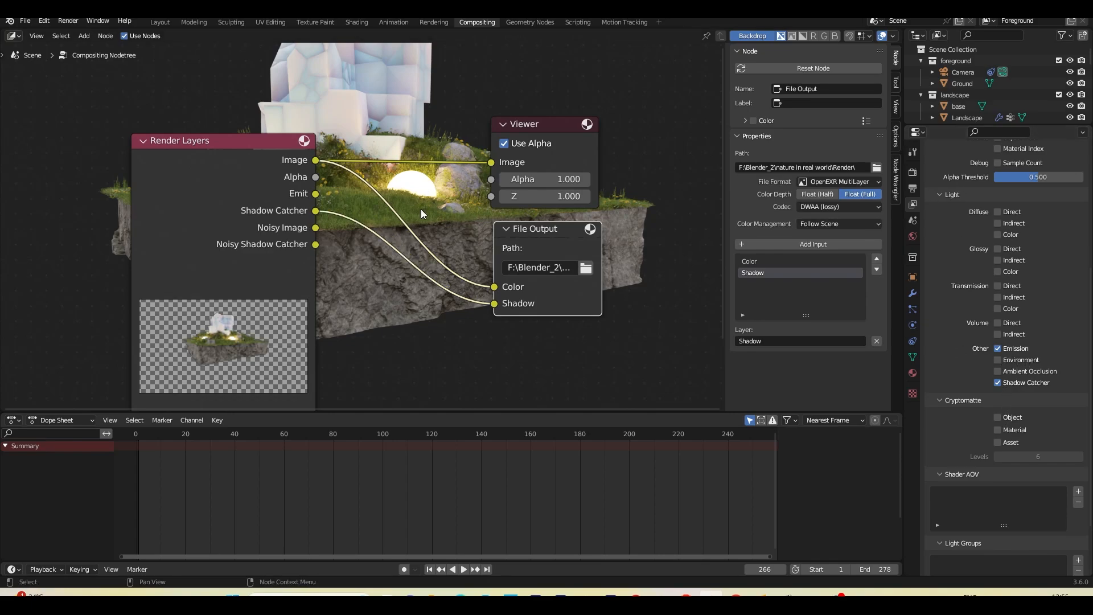
{"action": "left_click_drag", "start_coordinate": [315, 194], "coordinate": [363, 210]}
Add an Emission input to the File Output node and connect the Render Layers Emit output to it.
{"action": "left_click", "coordinate": [598, 294]}
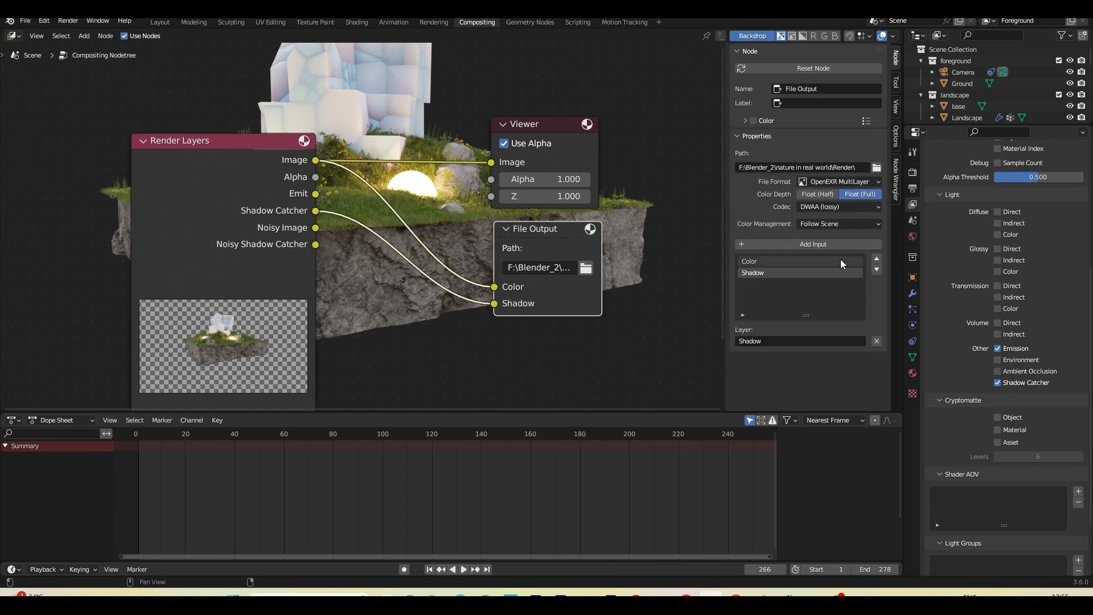
{"action": "left_click", "coordinate": [820, 244]}
{"action": "left_click", "coordinate": [784, 340]}
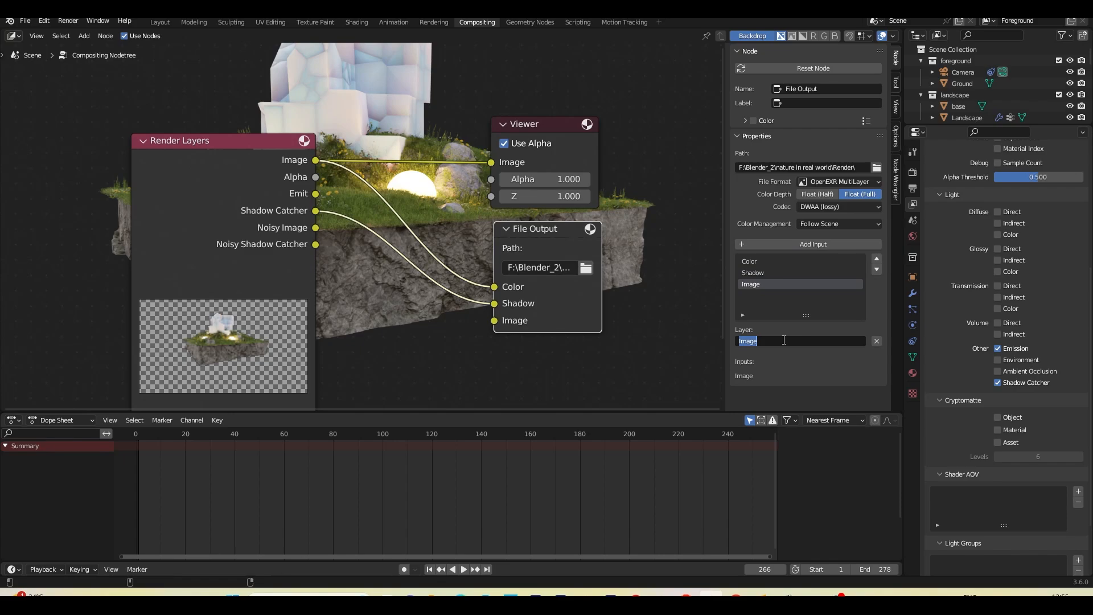
{"action": "type", "text": "Emission"}
{"action": "key", "text": "Return"}
{"action": "left_click", "coordinate": [542, 319]}
{"action": "scroll", "coordinate": [572, 316], "scroll_direction": "down", "scroll_amount": 2}
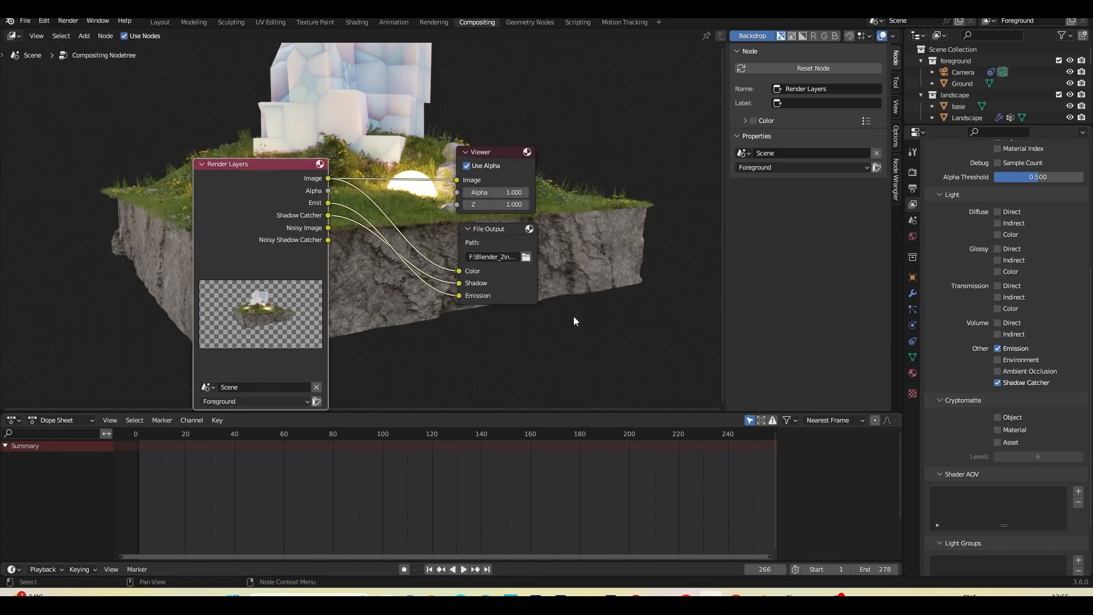
Render the current frame of the Foreground view layer as a still image and inspect it up close.
{"action": "left_click", "coordinate": [67, 20]}
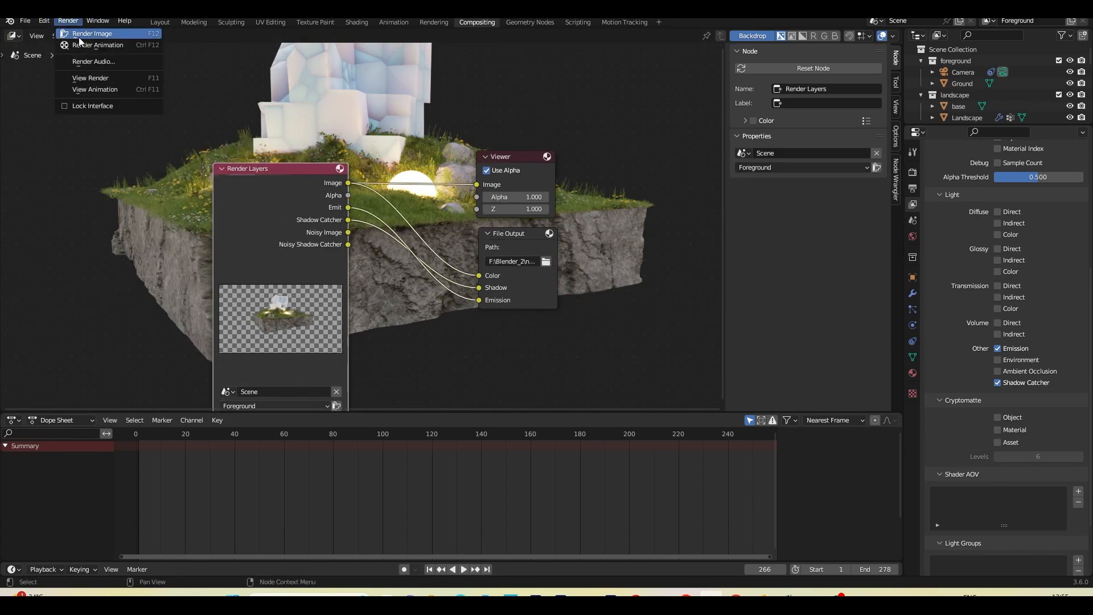
{"action": "left_click", "coordinate": [86, 32]}
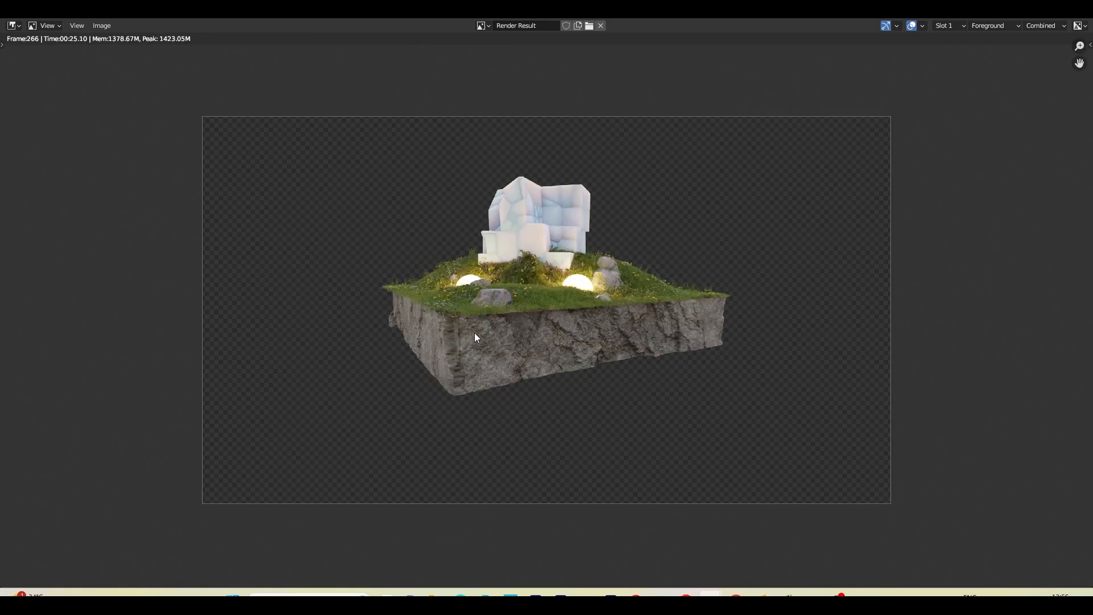
{"action": "scroll", "coordinate": [555, 310], "scroll_direction": "up", "scroll_amount": 4}
{"action": "scroll", "coordinate": [573, 278], "scroll_direction": "down", "scroll_amount": 3}
{"action": "middle_click_drag", "start_coordinate": [573, 278], "coordinate": [565, 312]}
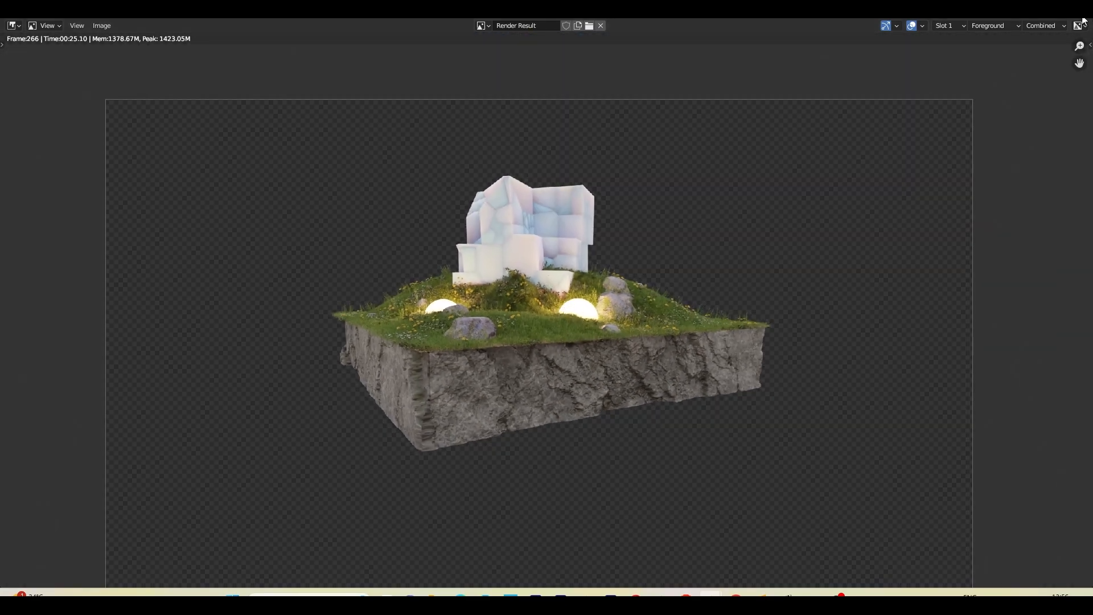
Check the Emit and Shadow Catcher passes of the render result, return to Combined, and close the render view.
{"action": "left_click", "coordinate": [1039, 26]}
{"action": "left_click", "coordinate": [997, 51]}
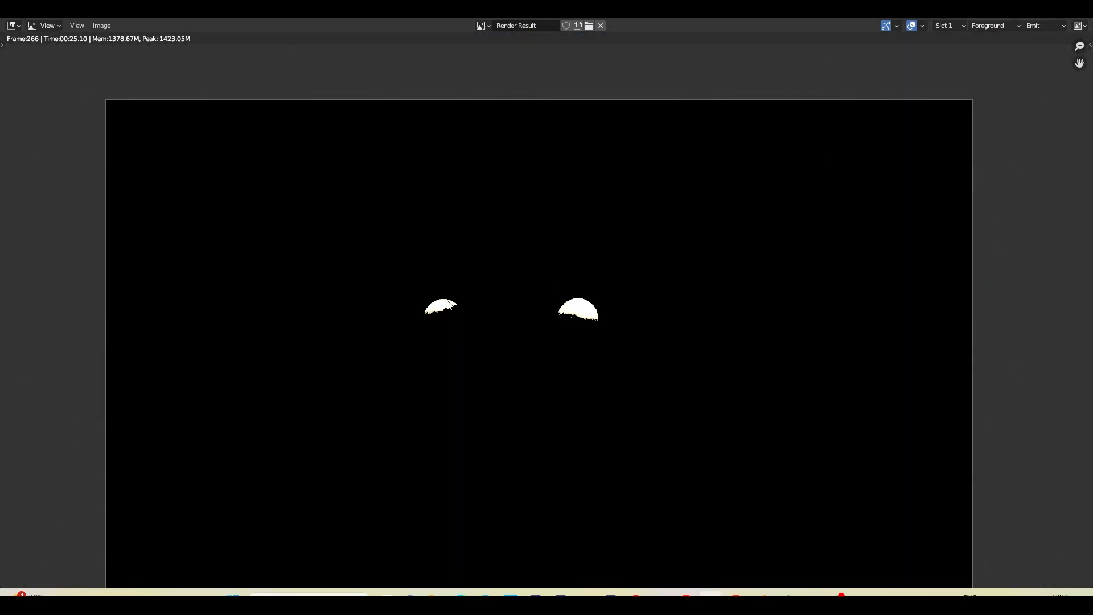
{"action": "left_click", "coordinate": [1042, 26]}
{"action": "left_click", "coordinate": [1004, 66]}
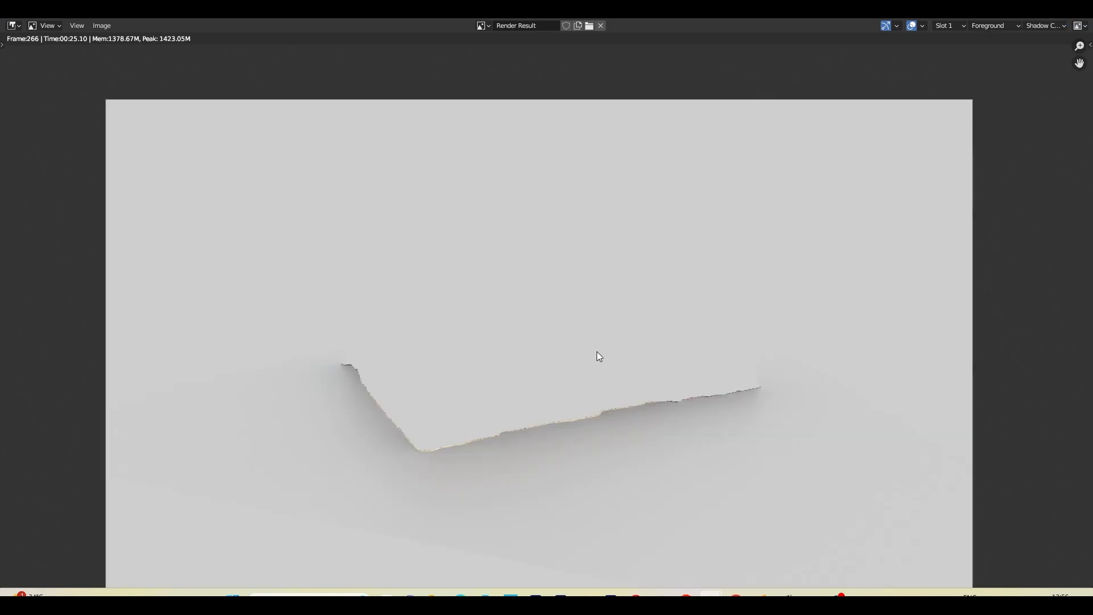
{"action": "left_click", "coordinate": [1052, 26]}
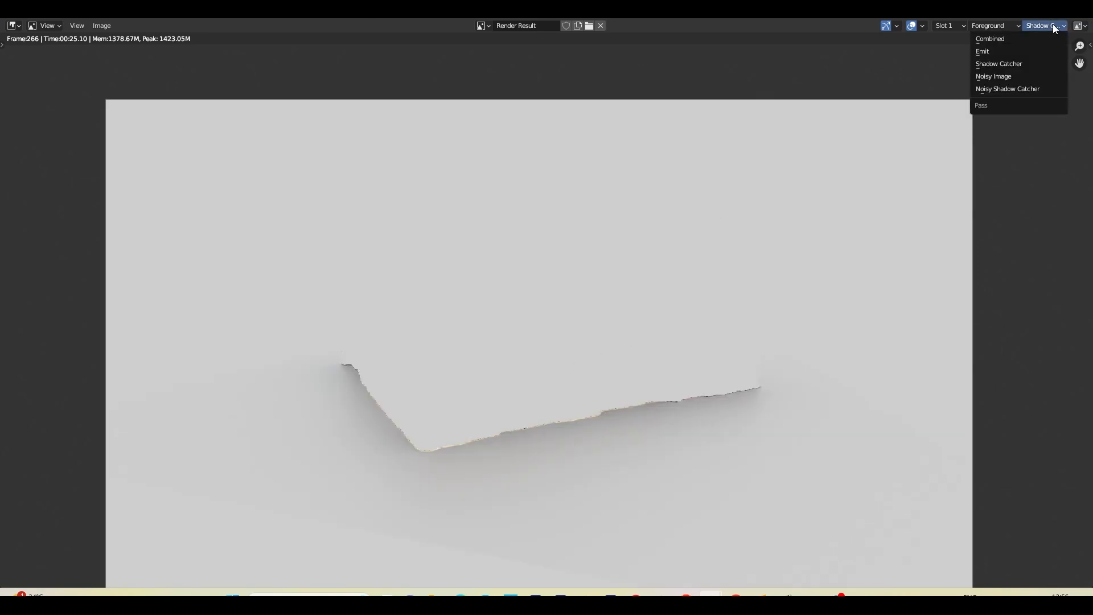
{"action": "left_click", "coordinate": [999, 38]}
{"action": "key", "text": "Escape"}
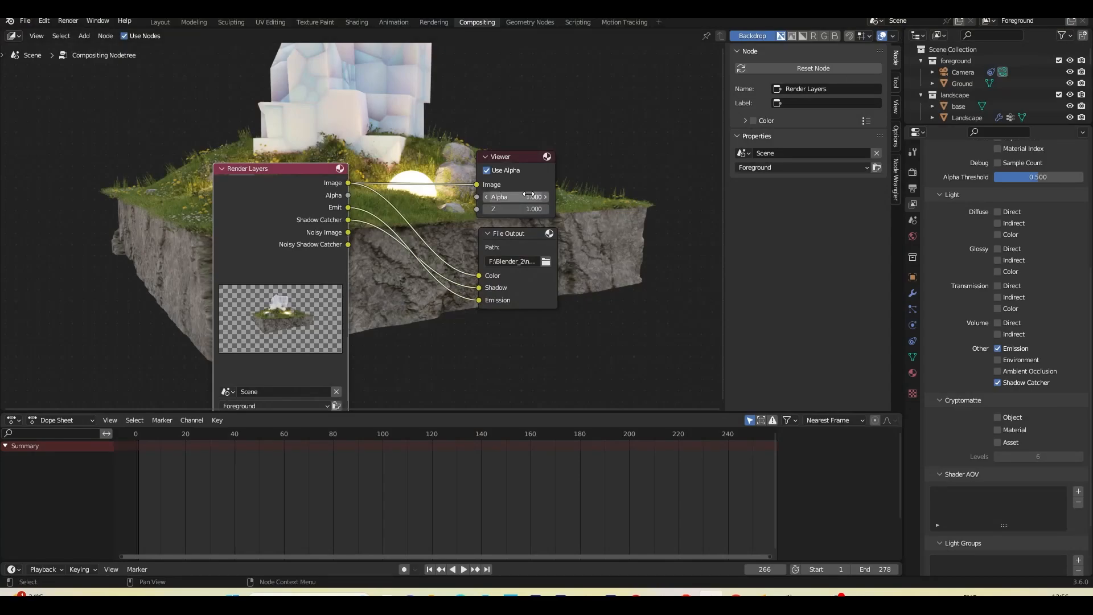
Return to the Layout workspace and save the blend file.
{"action": "left_click", "coordinate": [168, 22]}
{"action": "scroll", "coordinate": [498, 229], "scroll_direction": "down", "scroll_amount": 3}
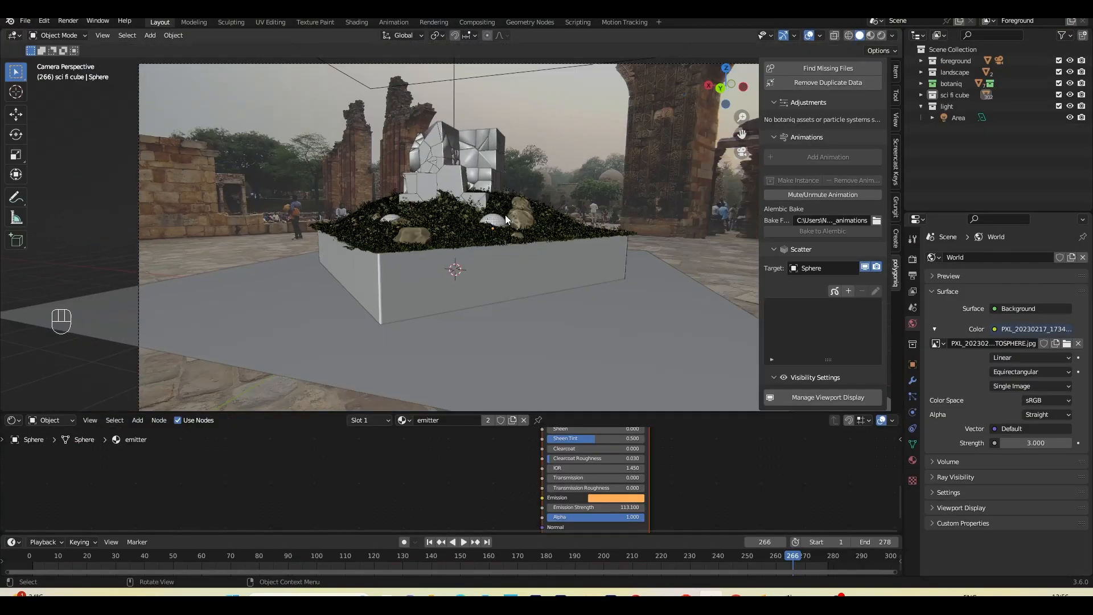
{"action": "key", "text": "ctrl+s"}
{"action": "middle_click_drag", "start_coordinate": [537, 226], "coordinate": [506, 212], "text": "shift"}
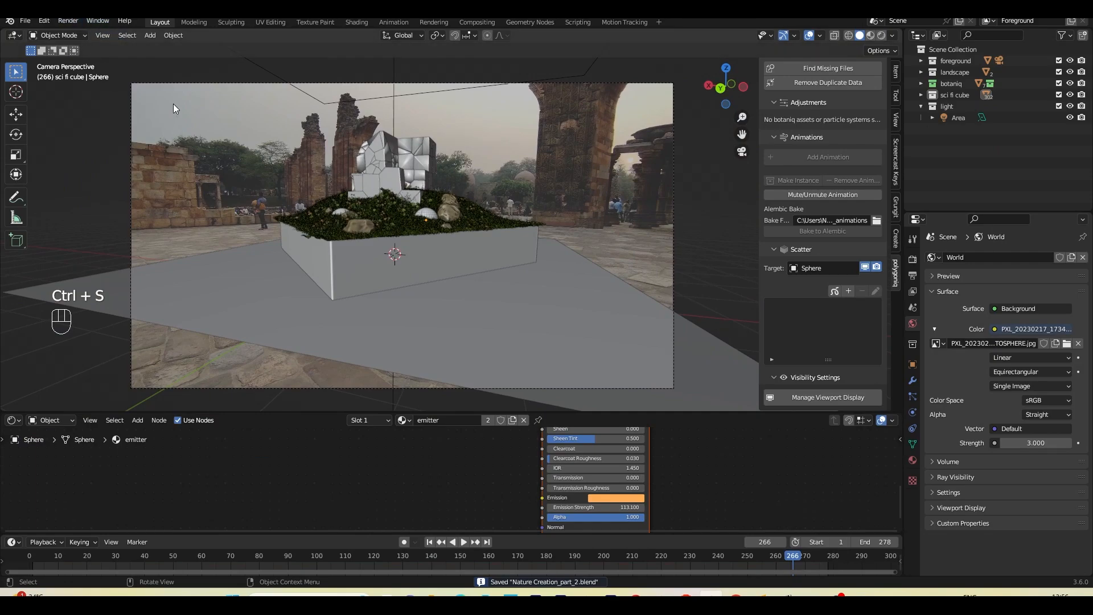
{"action": "middle_click_drag", "start_coordinate": [422, 214], "coordinate": [480, 206], "text": "shift"}
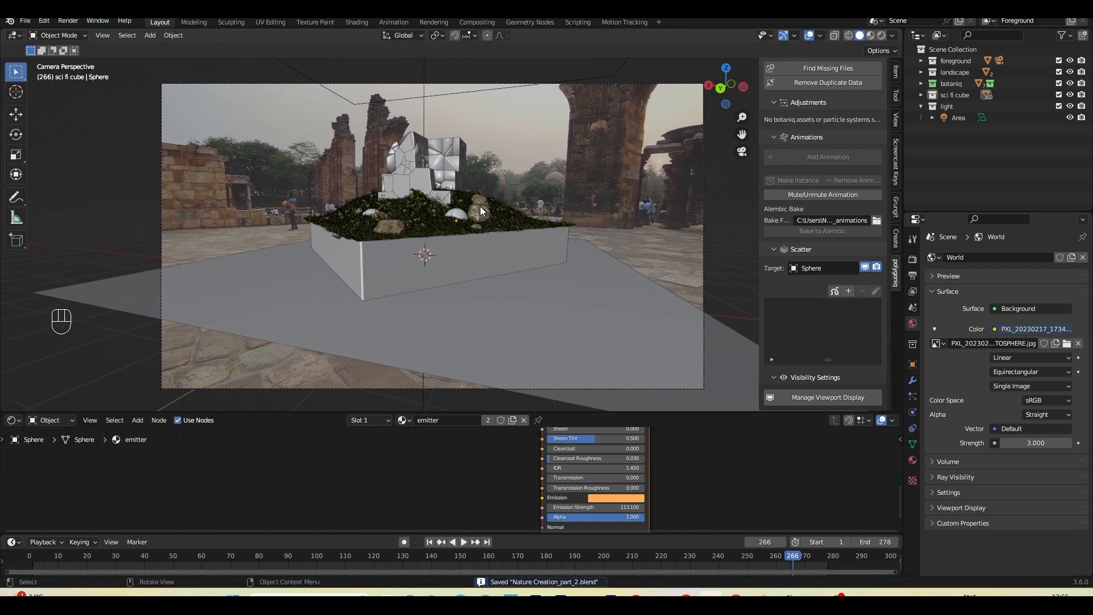
{"action": "key", "text": "ctrl+s"}
{"action": "middle_click_drag", "start_coordinate": [480, 206], "coordinate": [492, 217], "text": "shift"}
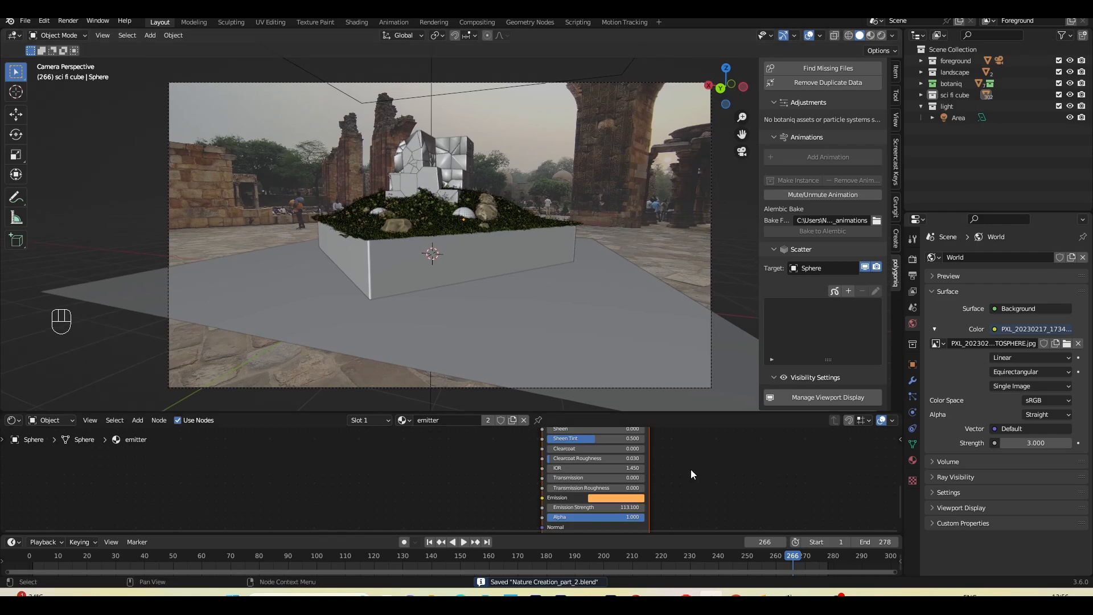
{"action": "scroll", "coordinate": [719, 496], "scroll_direction": "down", "scroll_amount": 3}
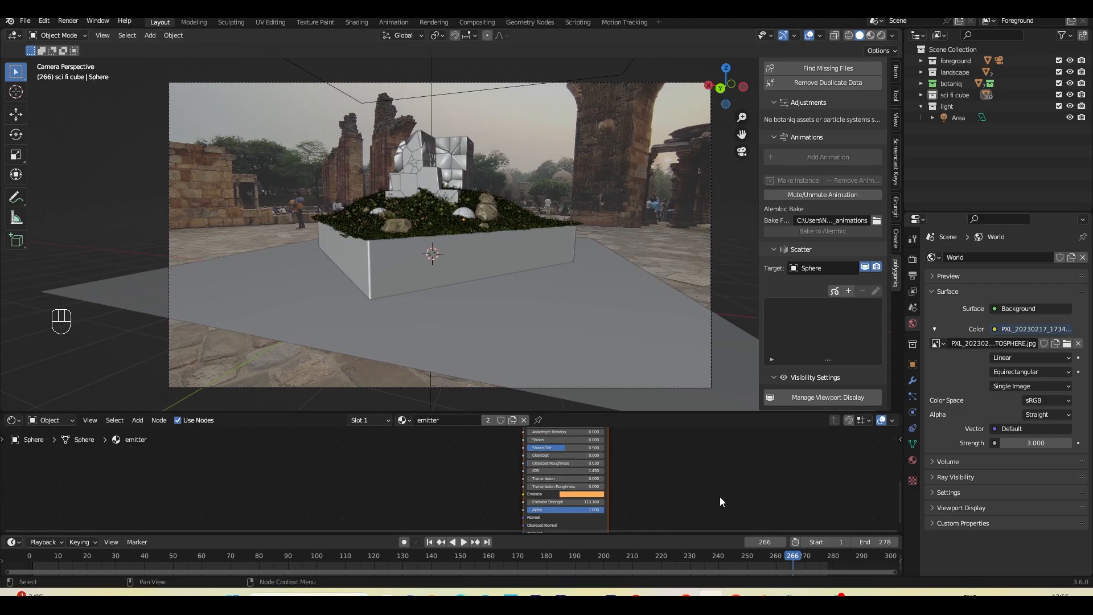
{"action": "middle_click_drag", "start_coordinate": [686, 477], "coordinate": [734, 495], "text": "shift"}
{"action": "key", "text": "ctrl+s"}
{"action": "middle_click_drag", "start_coordinate": [583, 292], "coordinate": [533, 250], "text": "shift"}
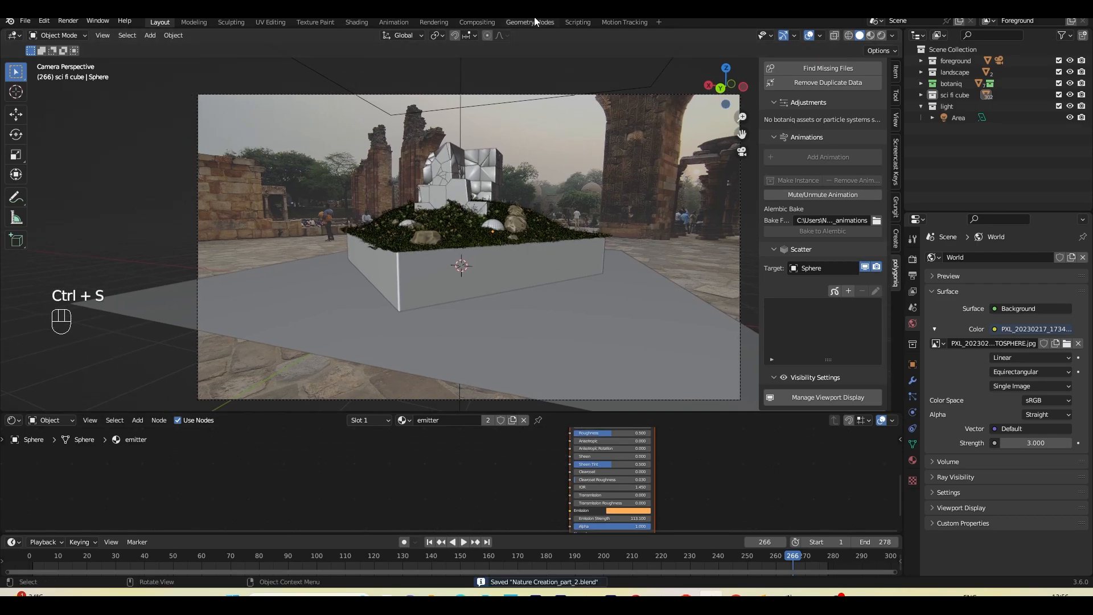
Review the render and output properties in the Compositing workspace, and save the file again.
{"action": "left_click", "coordinate": [482, 23]}
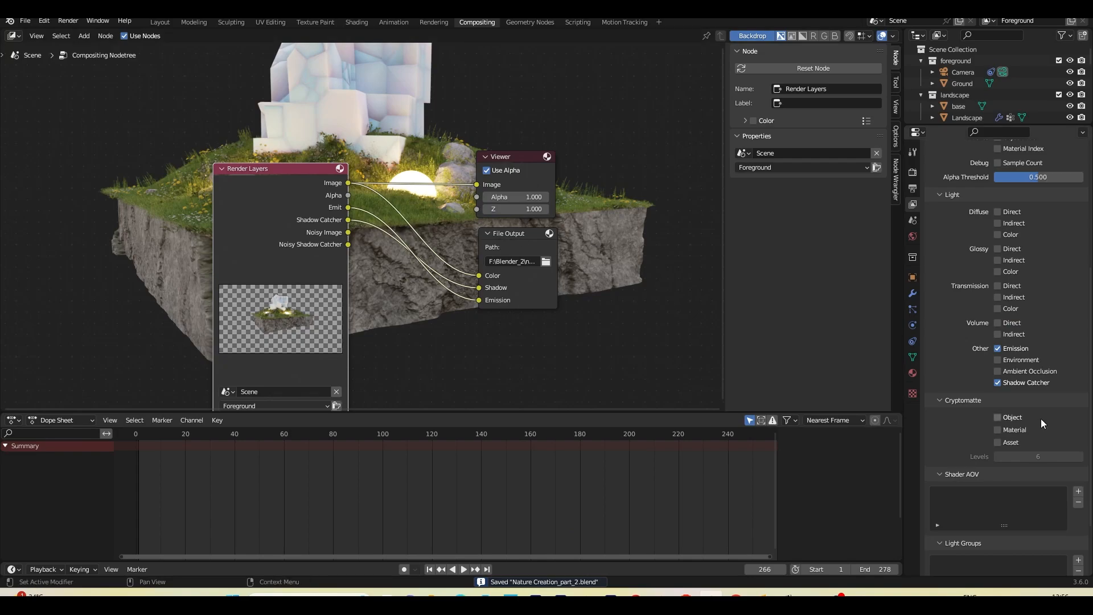
{"action": "left_click", "coordinate": [912, 172]}
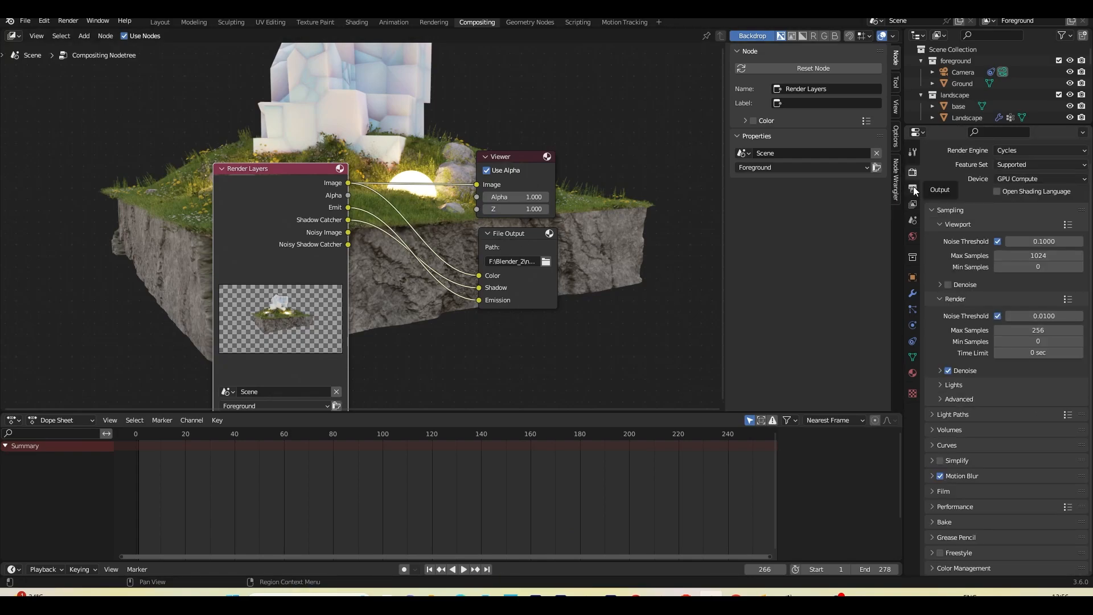
{"action": "left_click", "coordinate": [912, 189]}
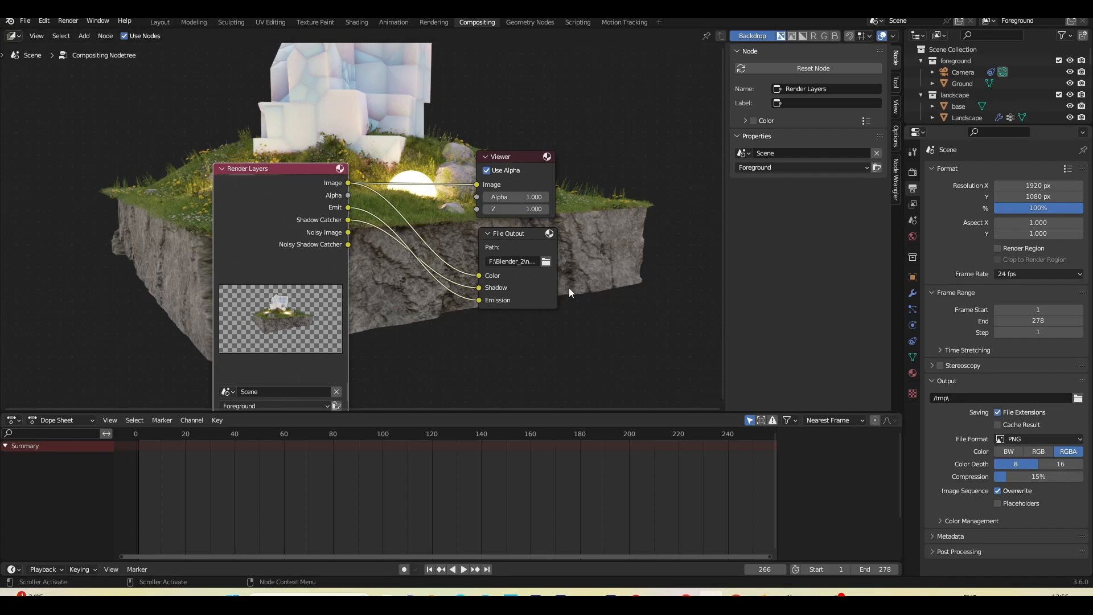
{"action": "key", "text": "ctrl+s"}
In the Layout workspace, duplicate the grassy landscape object in place and scale the copy up well beyond the rock block.
{"action": "left_click", "coordinate": [160, 23]}
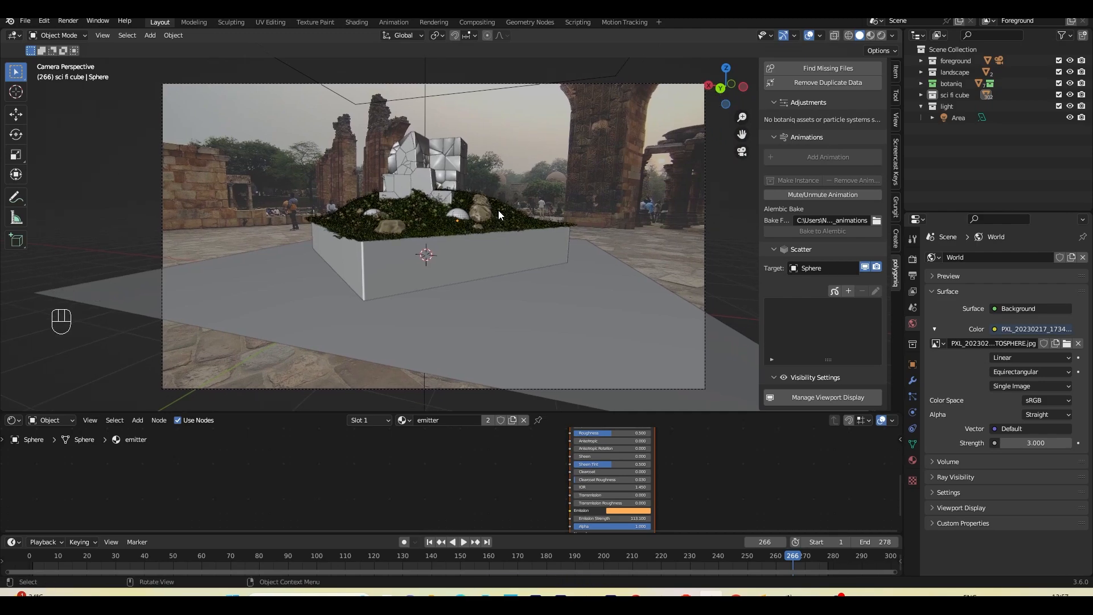
{"action": "middle_click_drag", "start_coordinate": [540, 295], "coordinate": [542, 295], "text": "shift"}
{"action": "left_click", "coordinate": [545, 296]}
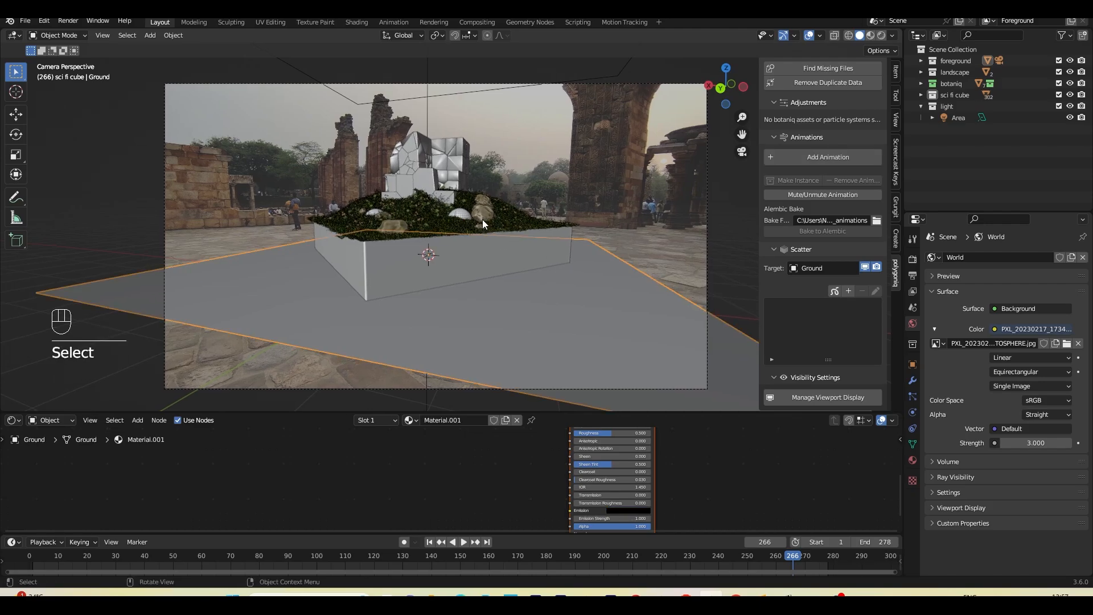
{"action": "left_click", "coordinate": [483, 219]}
{"action": "key", "text": "shift+d"}
{"action": "right_click", "coordinate": [526, 228]}
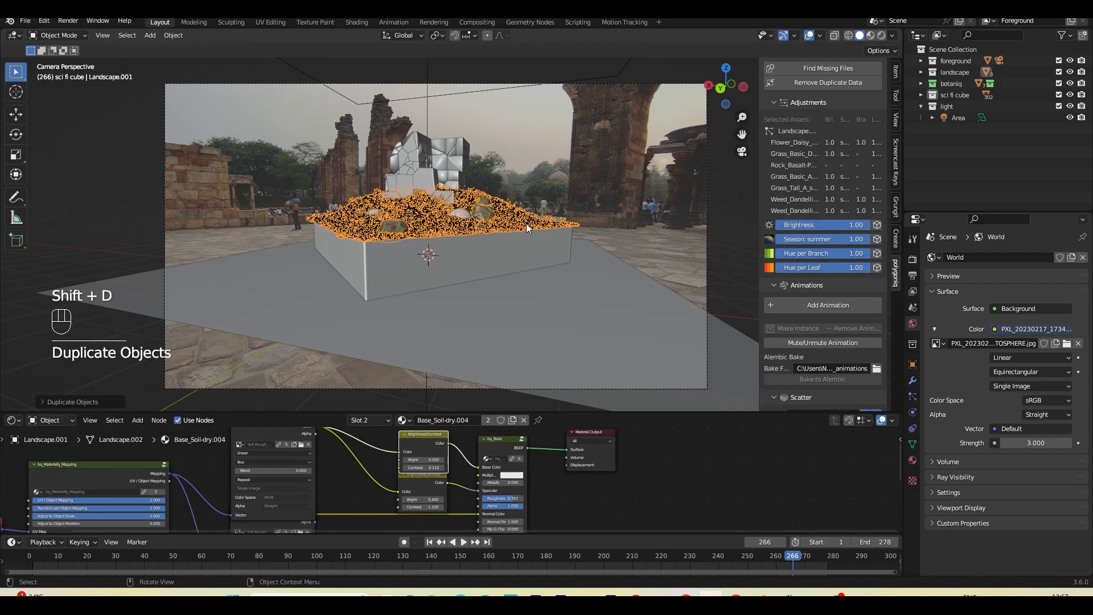
{"action": "key", "text": "s"}
{"action": "left_click", "coordinate": [629, 234]}
Lower the enlarged landscape copy along Z to ground level, flatten it along Z, and readjust its height.
{"action": "key", "text": "g"}
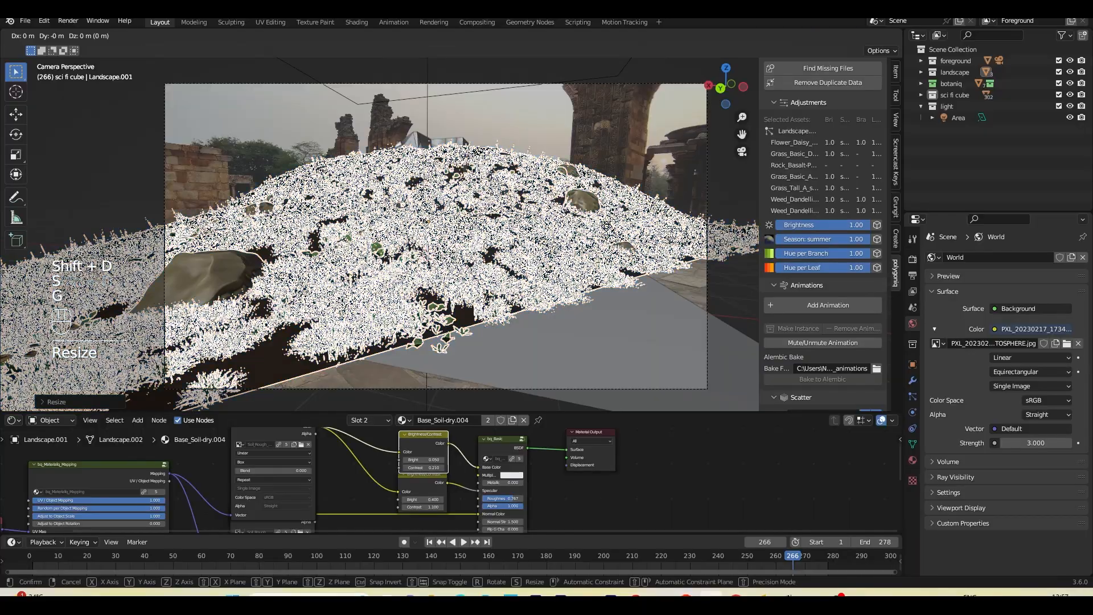
{"action": "key", "text": "z"}
{"action": "left_click", "coordinate": [626, 279]}
{"action": "key", "text": "s"}
{"action": "key", "text": "z"}
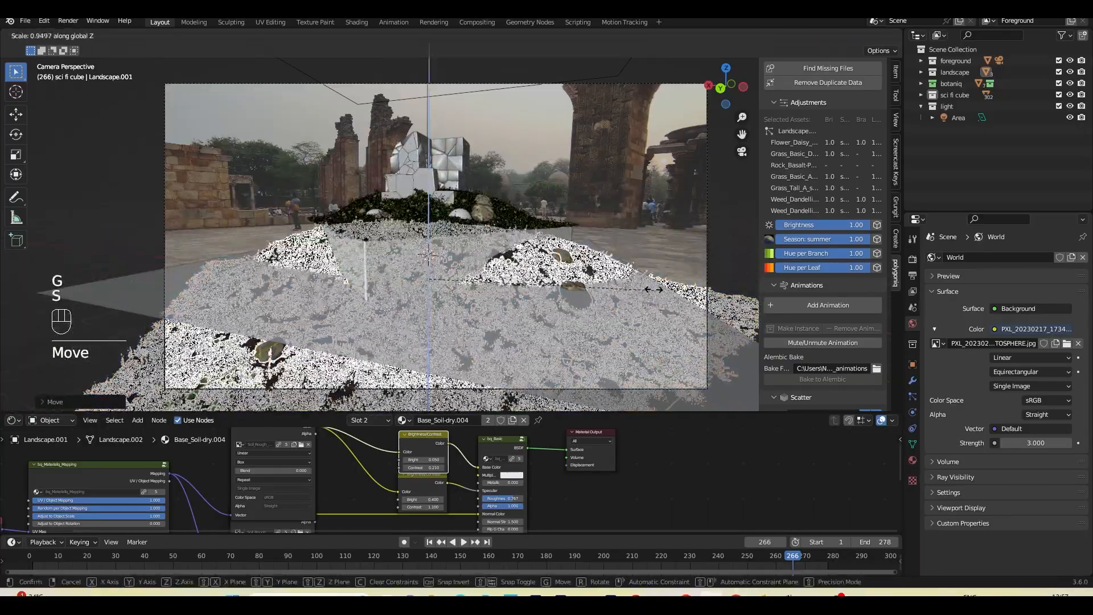
{"action": "left_click", "coordinate": [603, 342]}
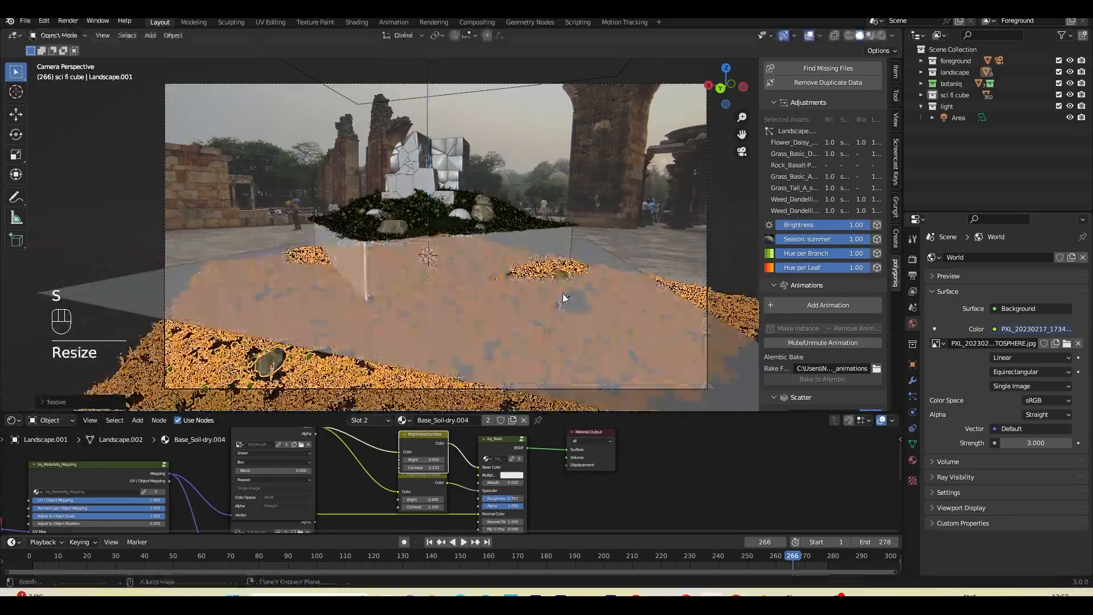
{"action": "key", "text": "g"}
{"action": "key", "text": "z"}
{"action": "left_click", "coordinate": [564, 282]}
Refine the landscape copy's overall size and vertical scale, and reposition it around the base of the rock block.
{"action": "key", "text": "s"}
{"action": "key", "text": "s"}
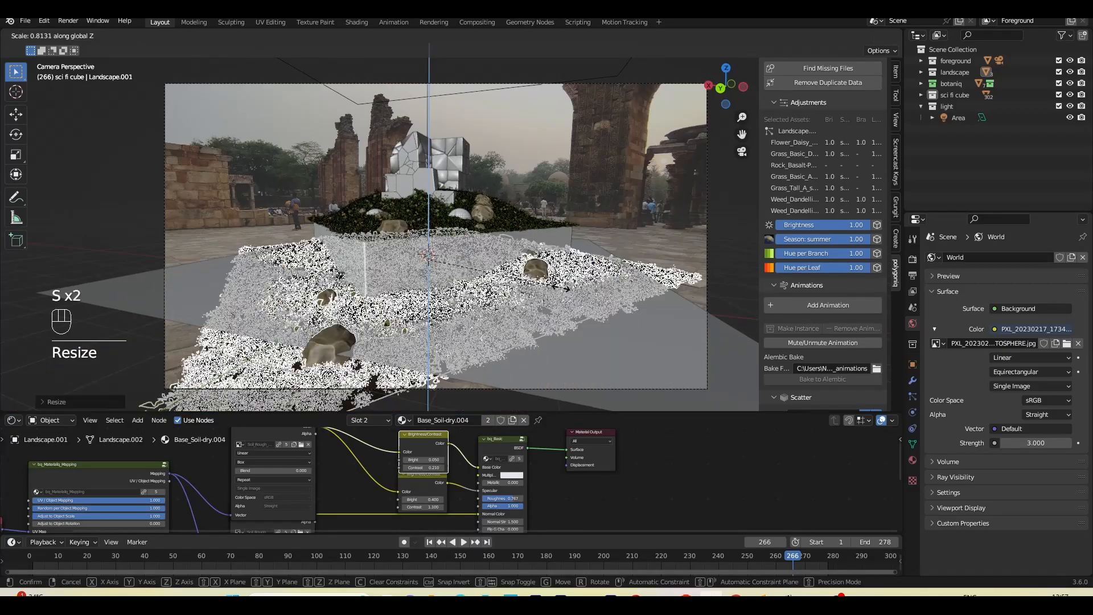
{"action": "left_click", "coordinate": [547, 292]}
{"action": "key", "text": "s"}
{"action": "left_click", "coordinate": [575, 287]}
{"action": "key", "text": "g"}
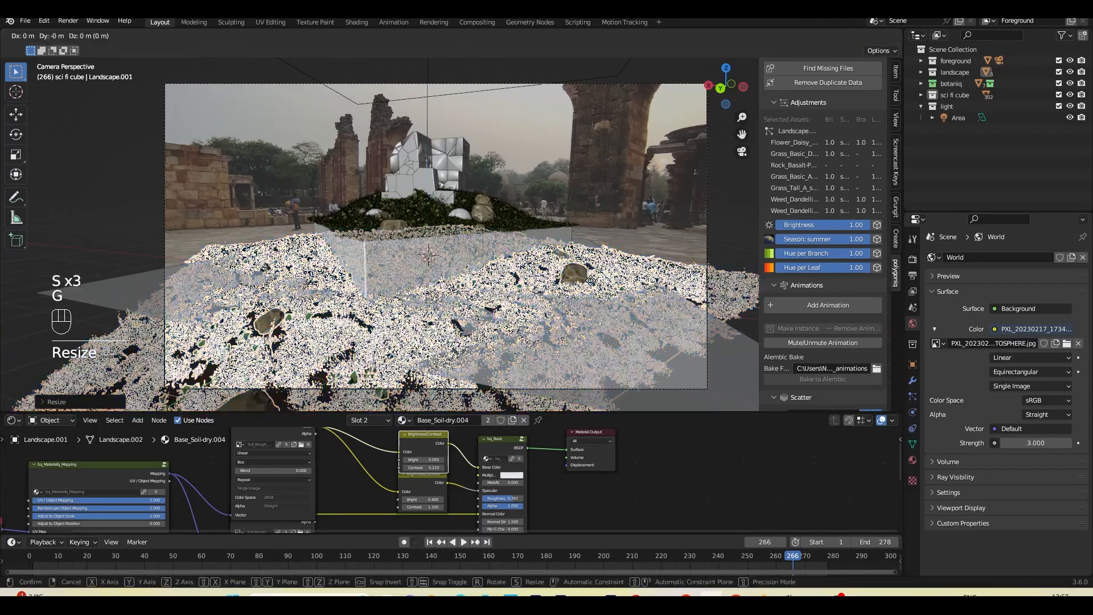
{"action": "key", "text": "g"}
{"action": "left_click", "coordinate": [589, 279]}
Switch the viewport to rendered shading and inspect the grass spreading over the stone paving.
{"action": "left_click", "coordinate": [725, 188]}
{"action": "left_click", "coordinate": [881, 36]}
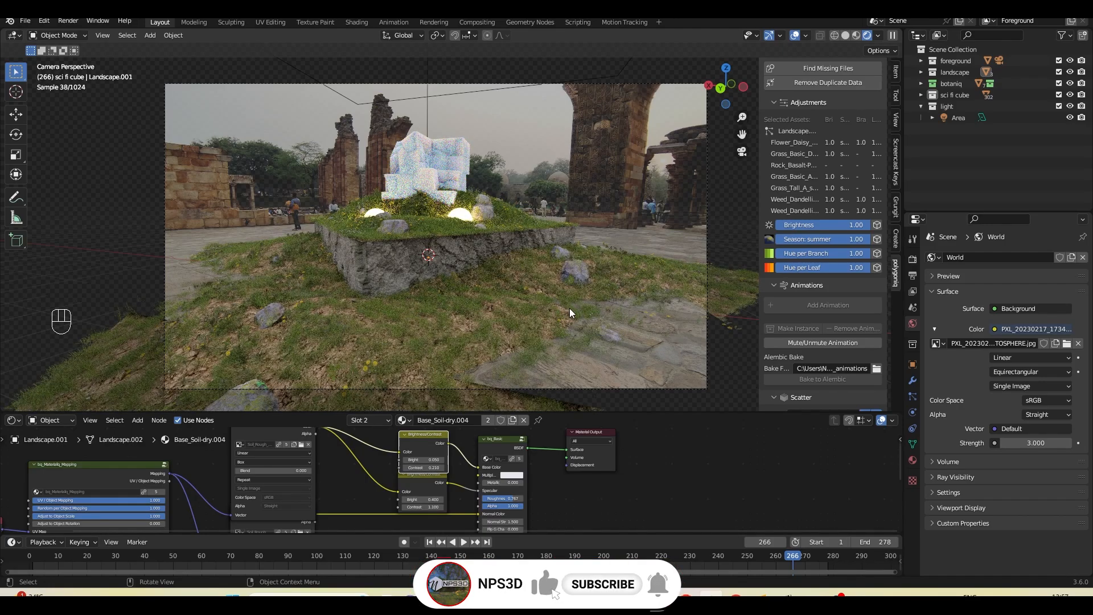
{"action": "left_click", "coordinate": [610, 350]}
{"action": "left_click", "coordinate": [682, 279]}
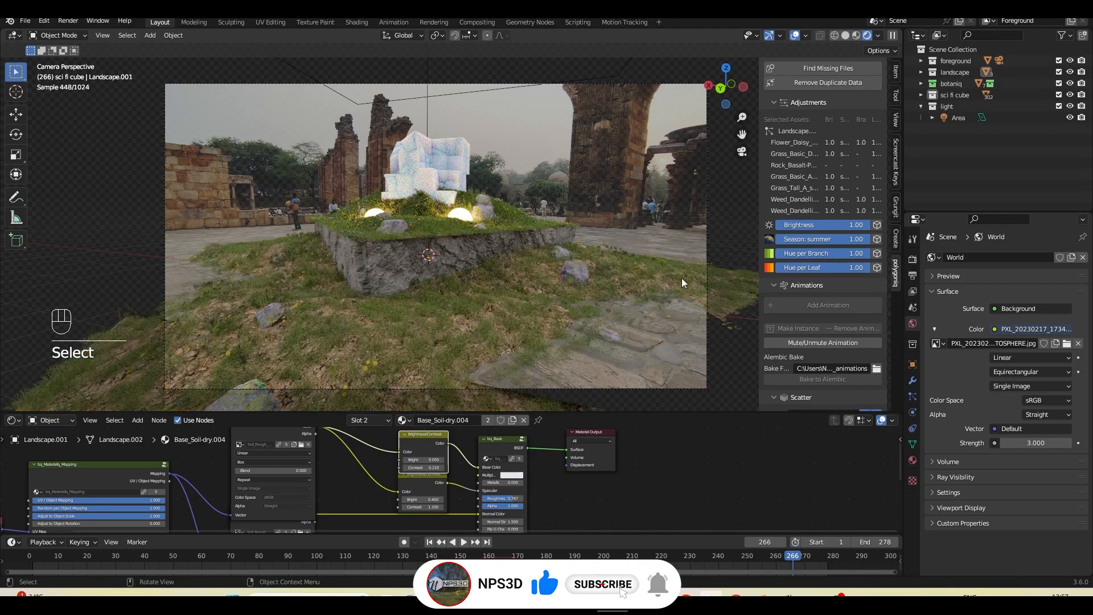
{"action": "middle_click_drag", "start_coordinate": [657, 356], "coordinate": [659, 330], "text": "shift"}
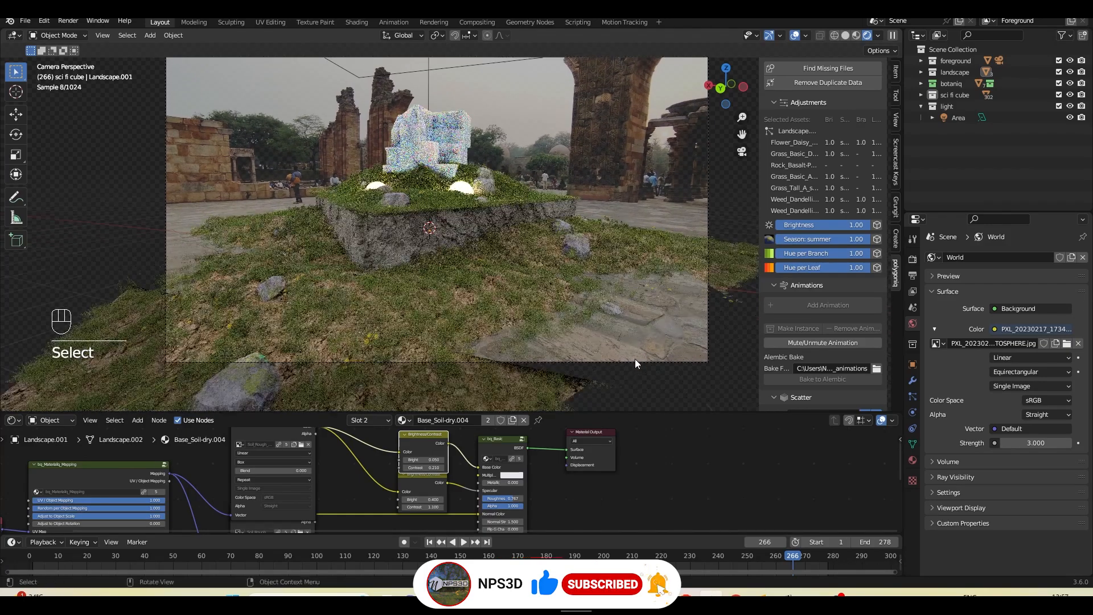
Scale up the Ground plane's mesh in Edit Mode so it extends beyond the camera frame.
{"action": "key", "text": "s"}
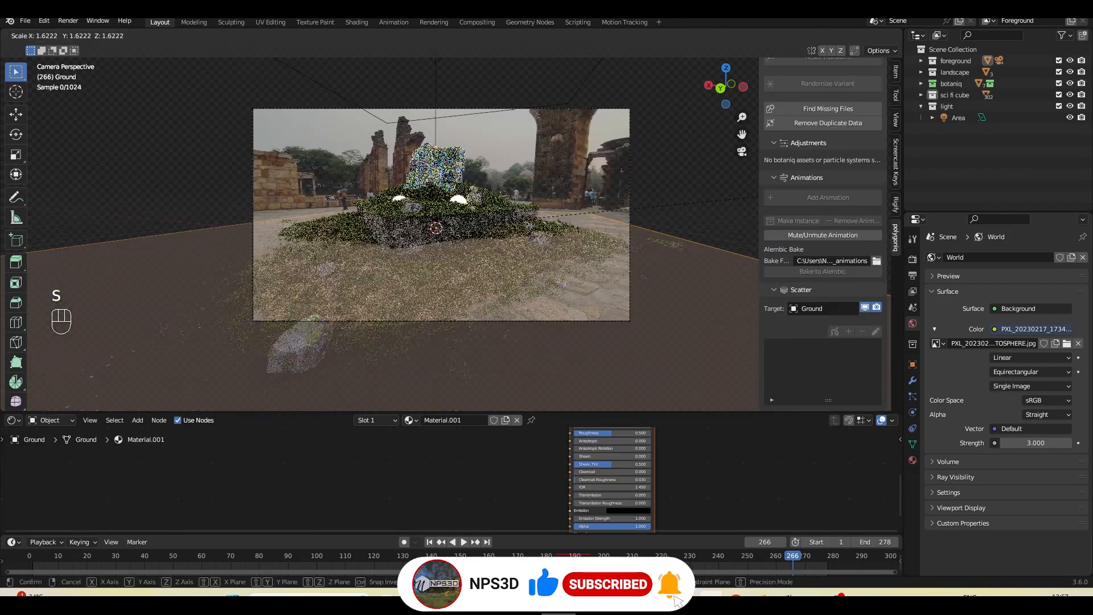
{"action": "left_click", "coordinate": [627, 320]}
{"action": "key", "text": "Tab"}
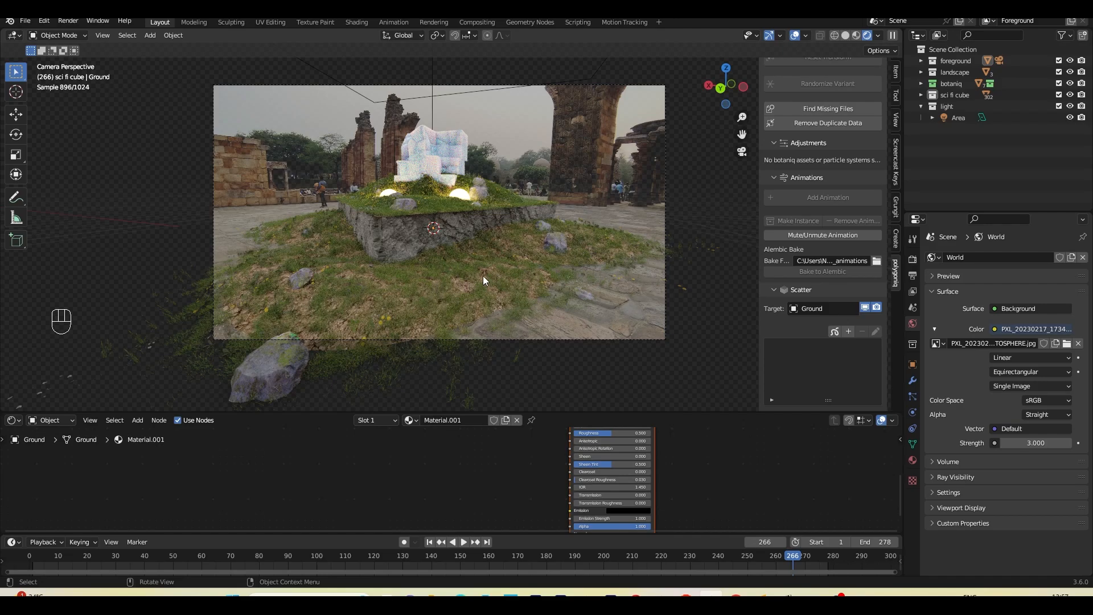
Select all objects in the sci fi cube collection and move the broken cube upward above the grassy mound.
{"action": "scroll", "coordinate": [507, 263], "scroll_direction": "up", "scroll_amount": 2}
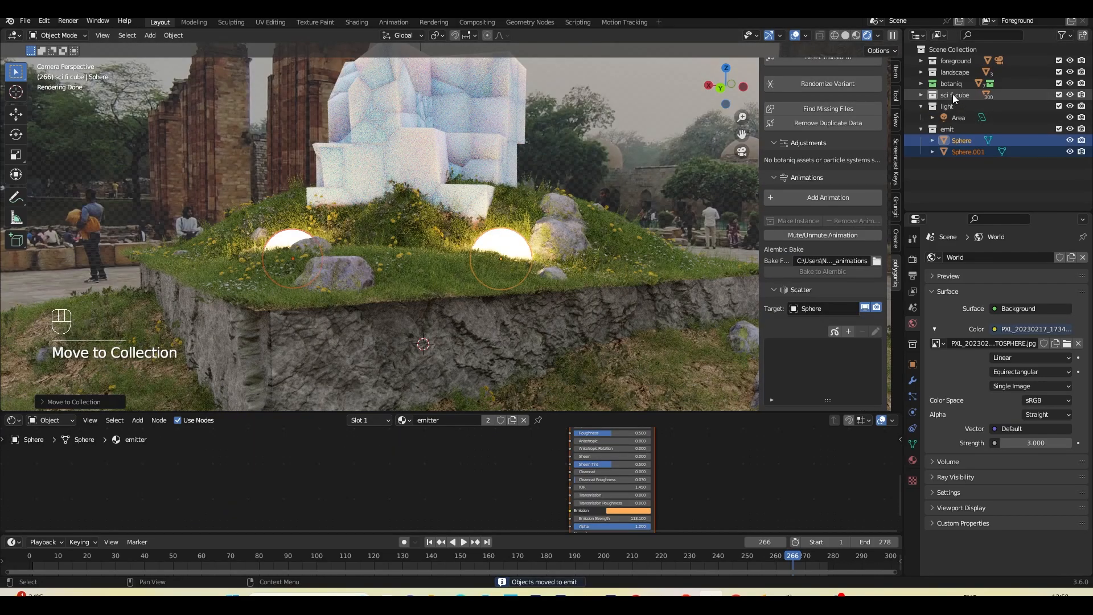
{"action": "right_click", "coordinate": [951, 94]}
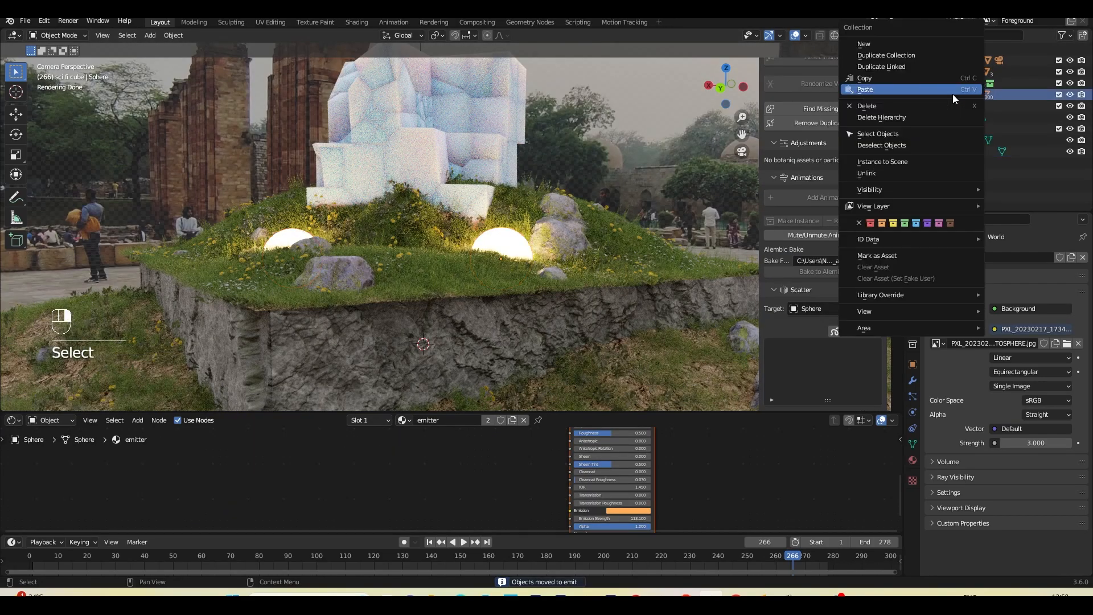
{"action": "left_click", "coordinate": [916, 134]}
{"action": "key", "text": "g"}
{"action": "left_click", "coordinate": [599, 149]}
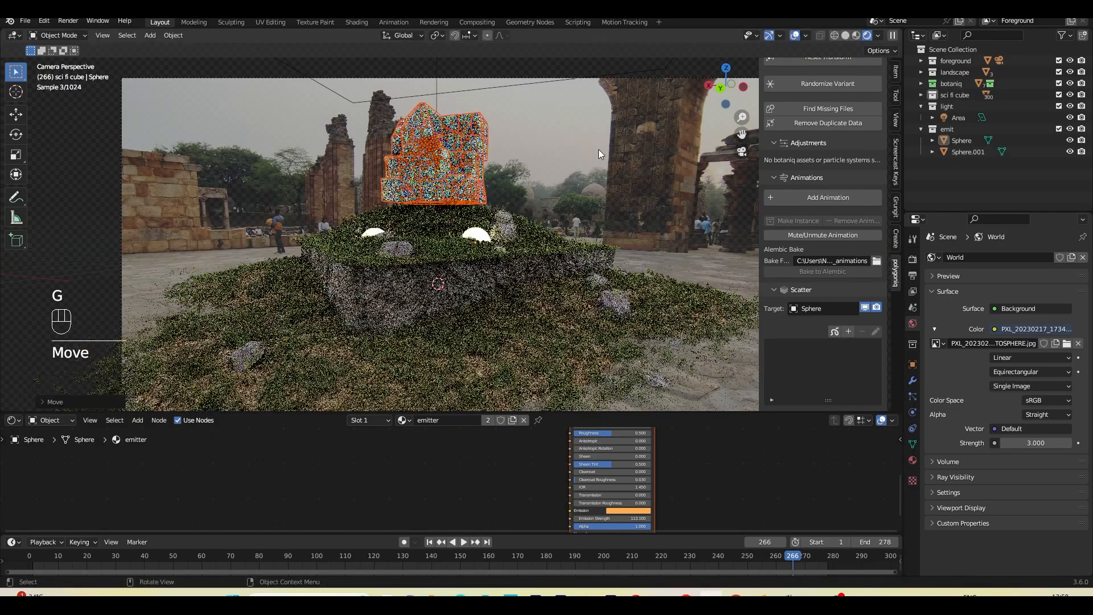
Tilt the broken cube onto one corner with a free rotation, resize it, and reposition it hovering above the grassy mound.
{"action": "key", "text": "r"}
{"action": "key", "text": "r"}
{"action": "key", "text": "r"}
{"action": "left_click", "coordinate": [561, 98]}
{"action": "key", "text": "s"}
{"action": "left_click", "coordinate": [533, 118]}
{"action": "key", "text": "g"}
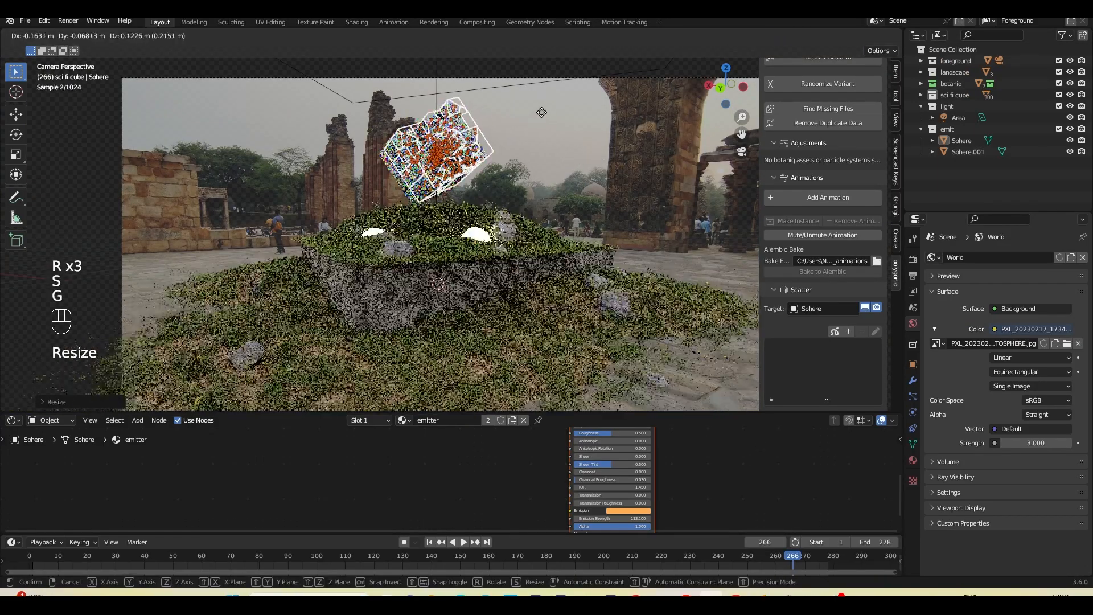
{"action": "left_click", "coordinate": [574, 128]}
{"action": "key", "text": "r"}
{"action": "left_click", "coordinate": [660, 133]}
{"action": "left_click", "coordinate": [623, 189]}
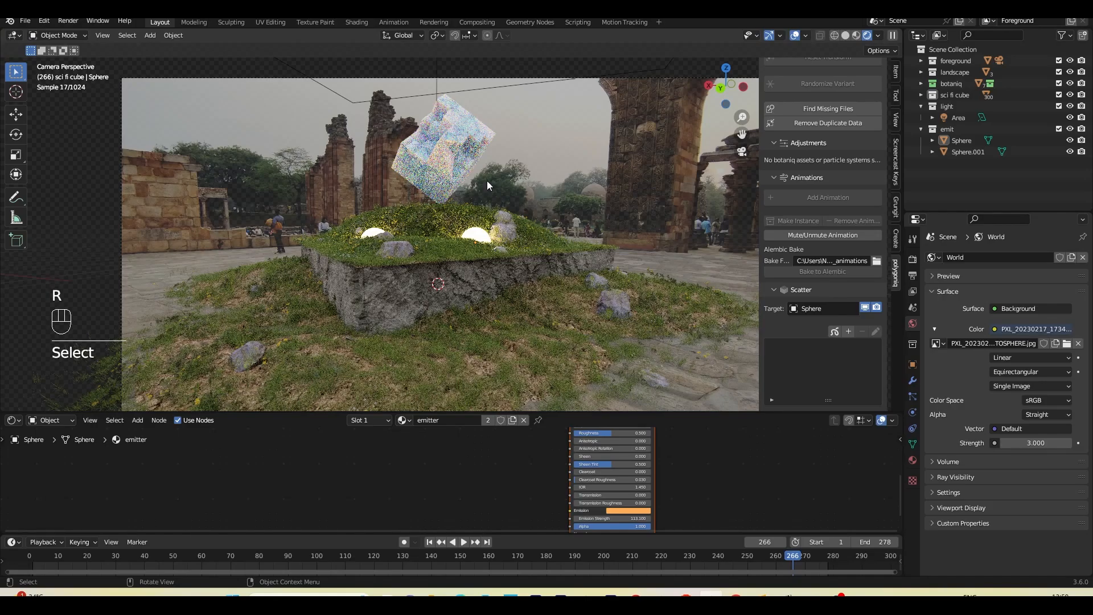
Delete individual stone fragments from the lower and upper corners of the floating sci-fi cube.
{"action": "key", "text": "Delete"}
{"action": "left_click", "coordinate": [448, 201]}
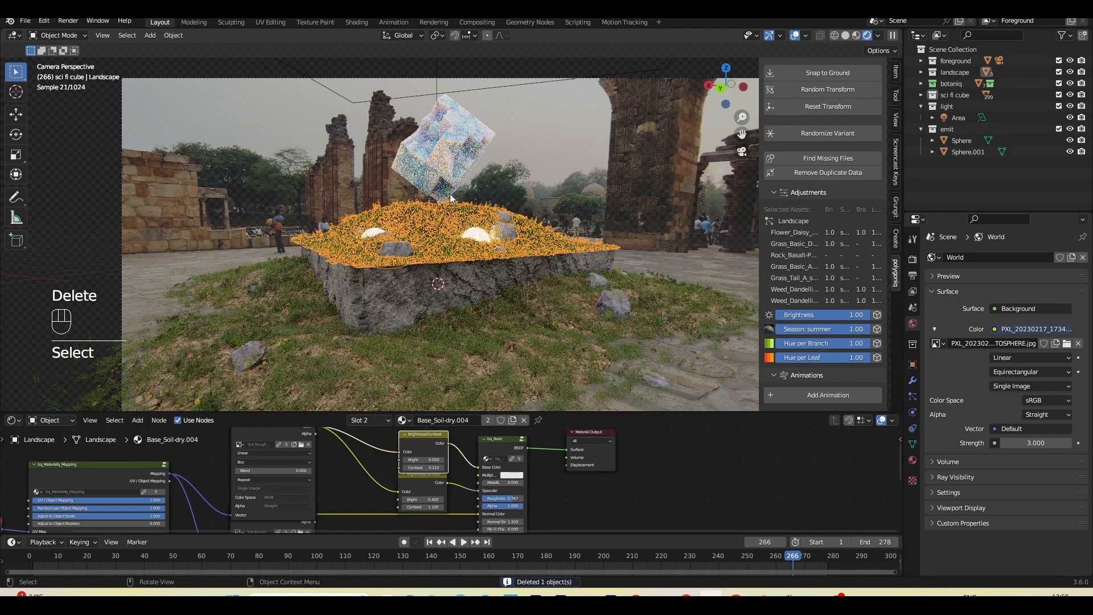
{"action": "key", "text": "Delete"}
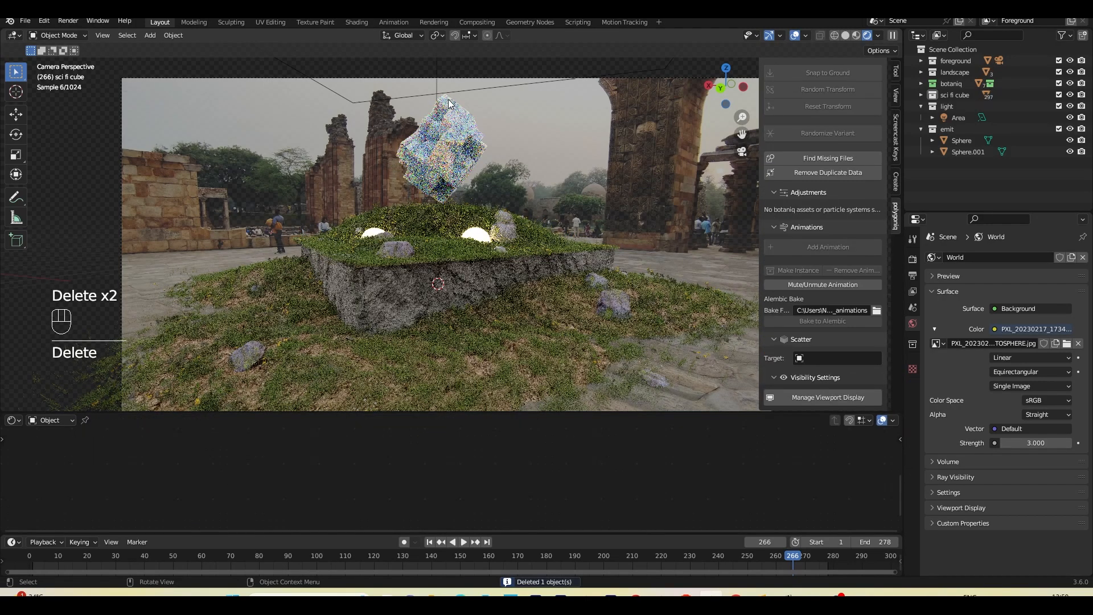
{"action": "left_click", "coordinate": [453, 101]}
{"action": "key", "text": "Delete"}
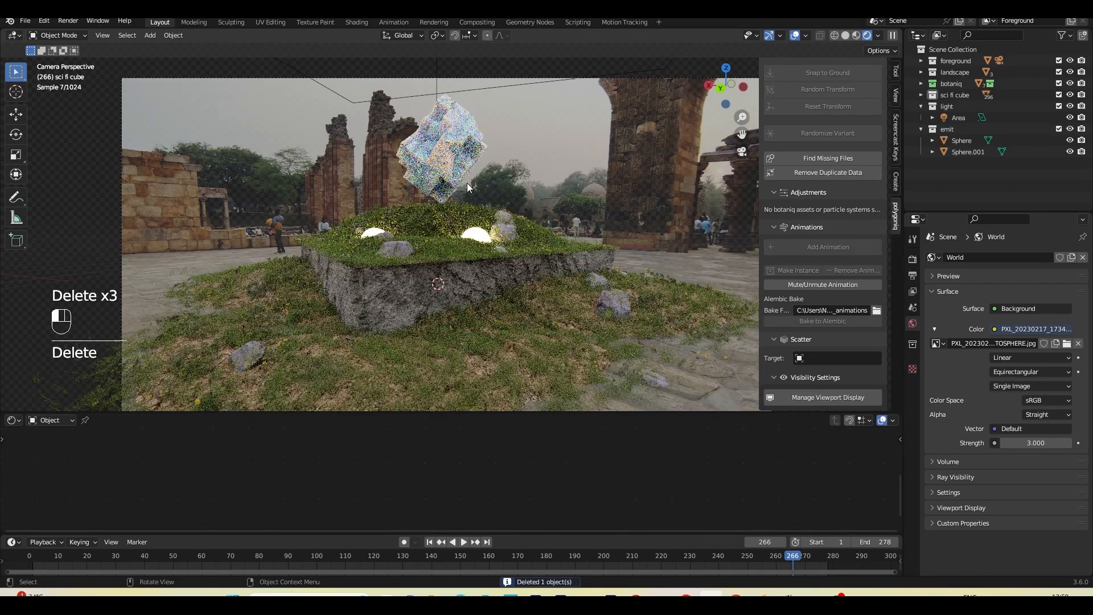
{"action": "left_click", "coordinate": [466, 181]}
{"action": "key", "text": "Delete"}
{"action": "left_click", "coordinate": [466, 179]}
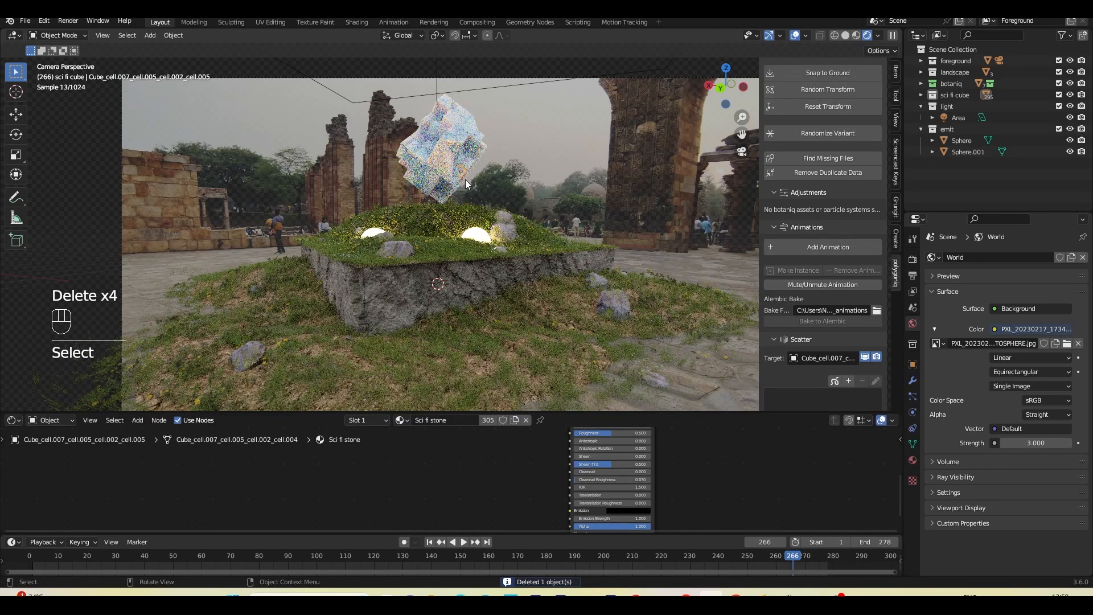
{"action": "key", "text": "Delete"}
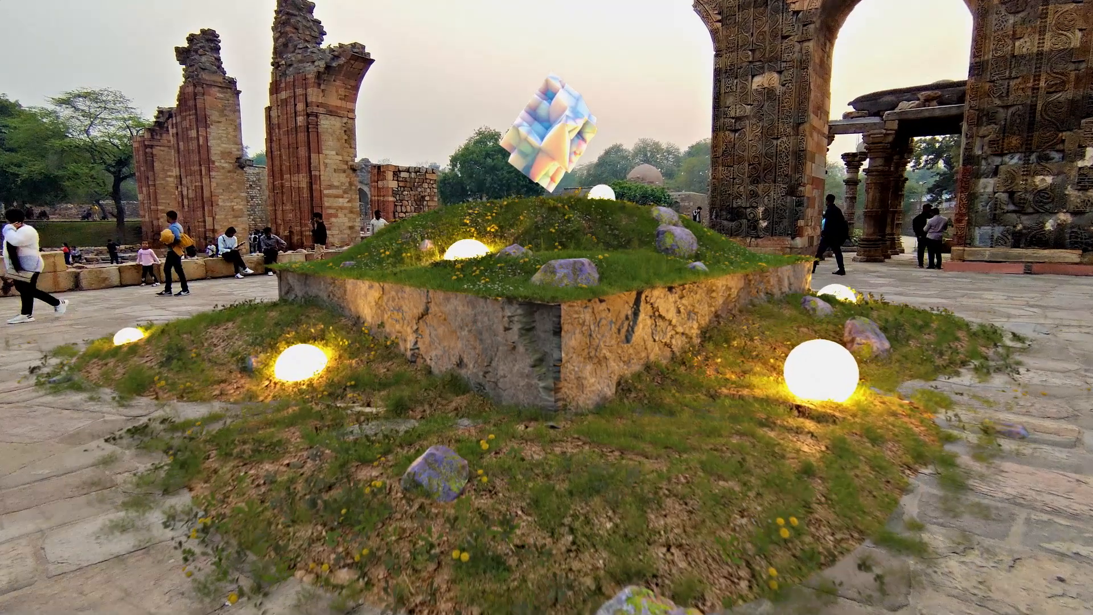